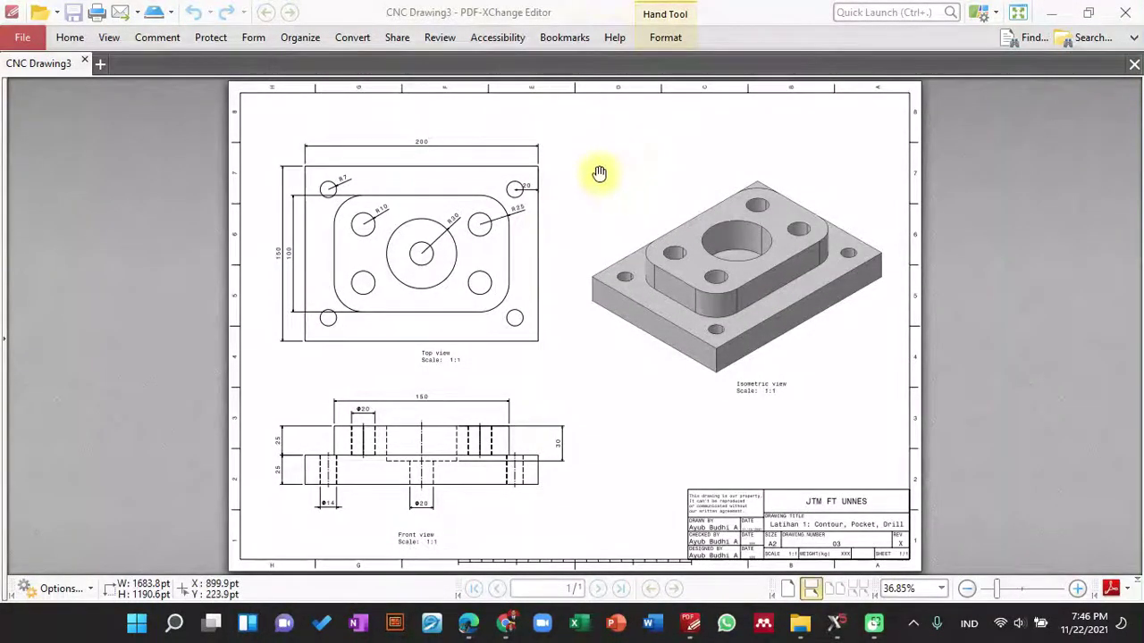
Switch to Mastercam and draw a rectangle from the origin, about 533 mm wide and 387 mm high
click(838, 628)
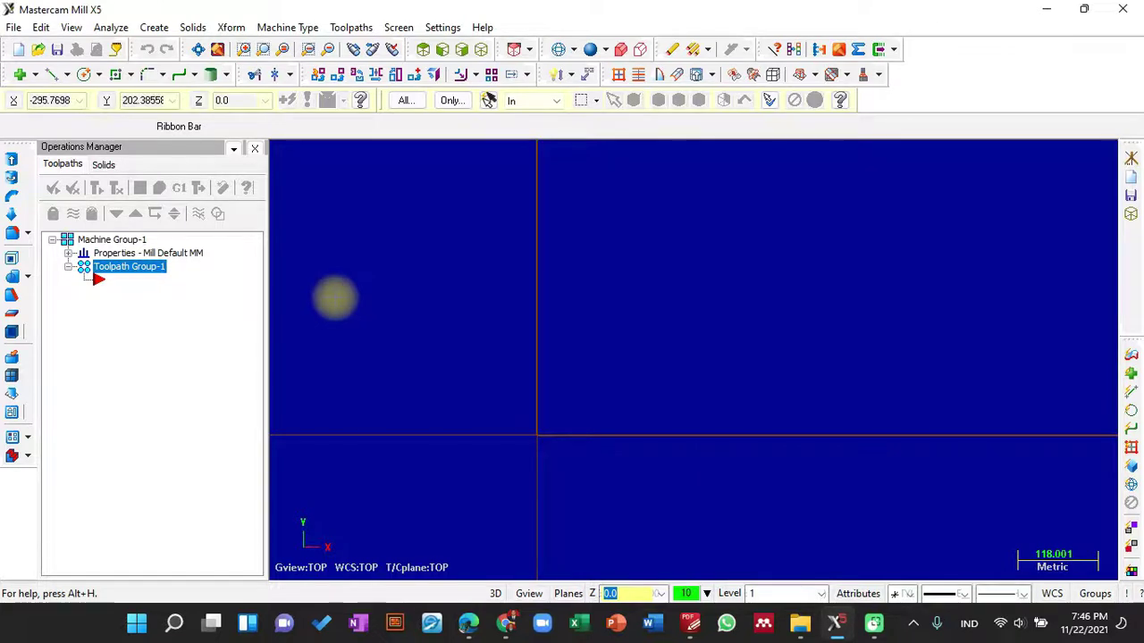
click(117, 75)
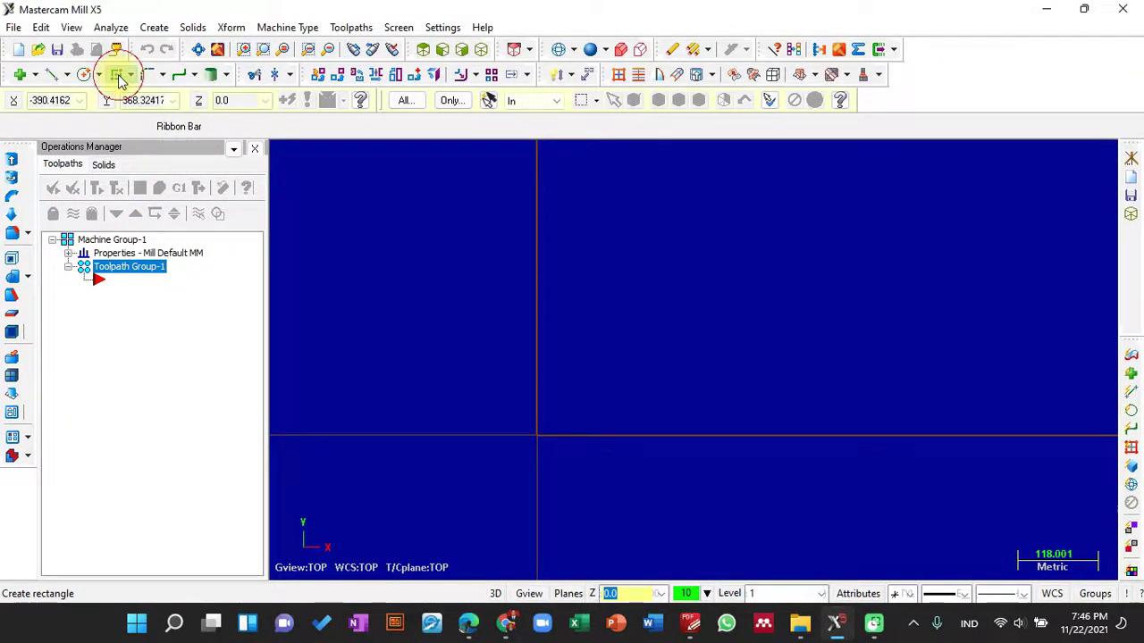
click(537, 436)
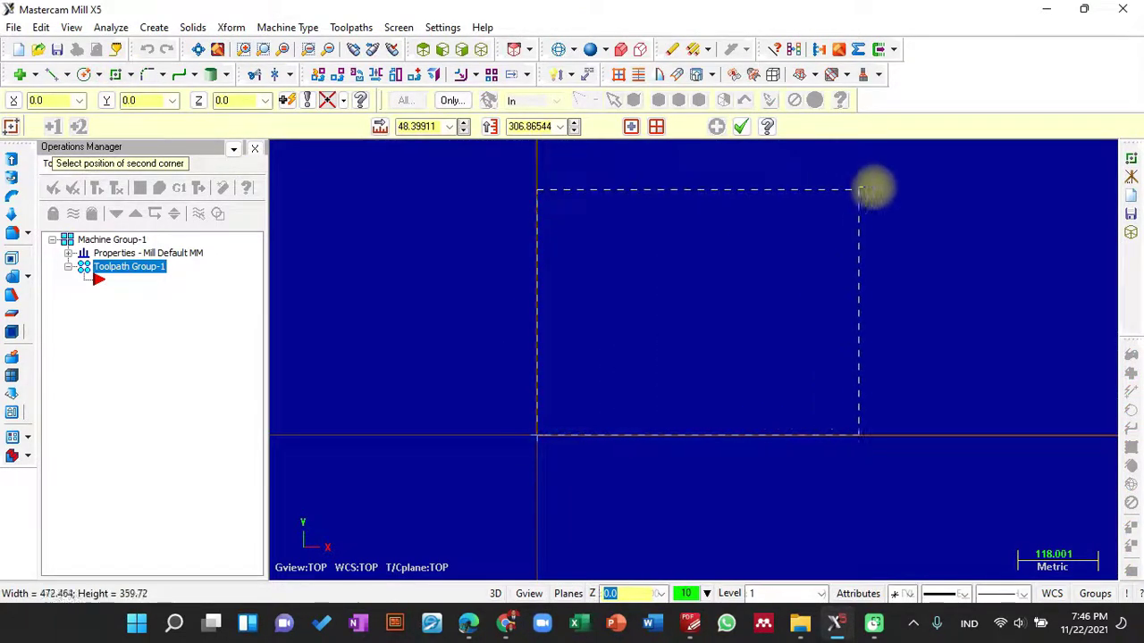
click(900, 172)
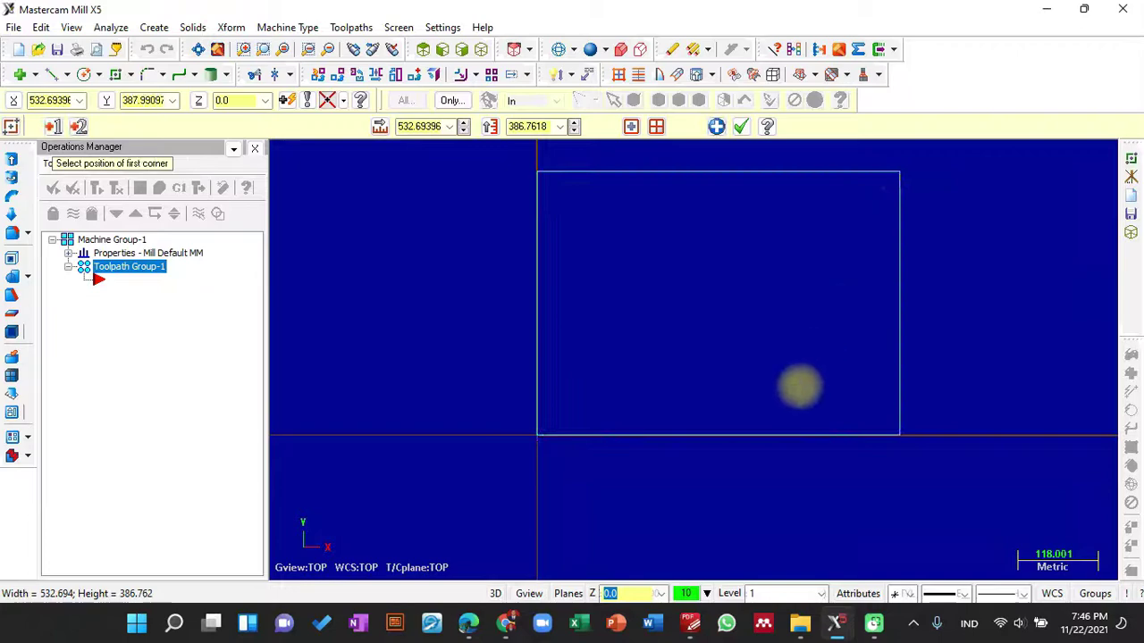
Consult the plate's top view in the PDF drawing and set the Mastercam rectangle to 200 mm wide and 150 mm high
click(691, 623)
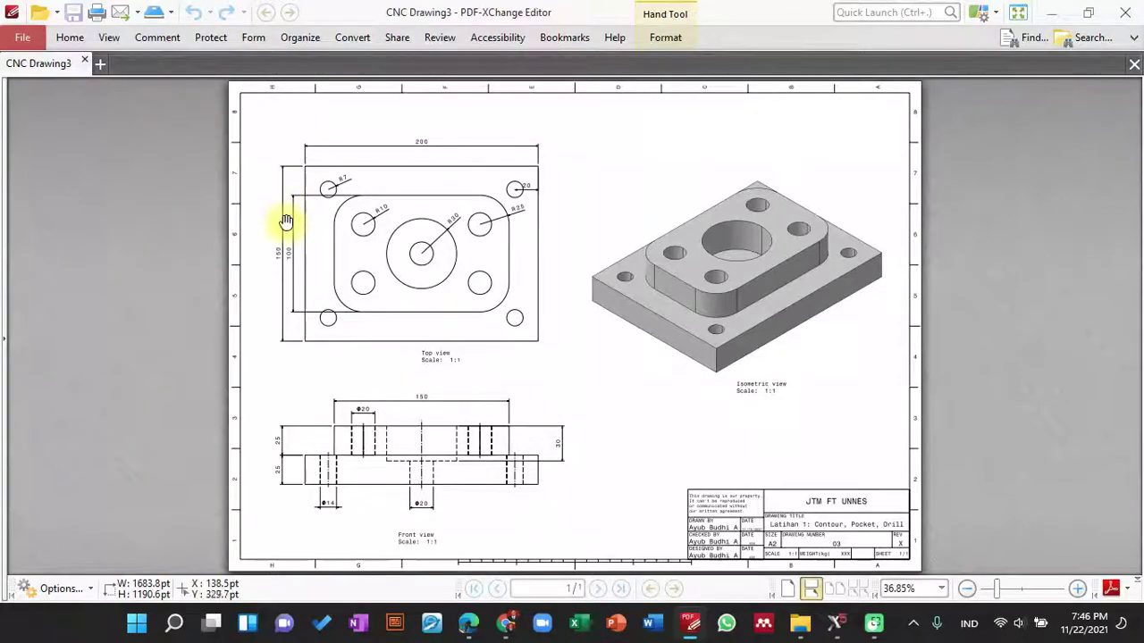
ctrl+scroll(284, 225, up, 2)
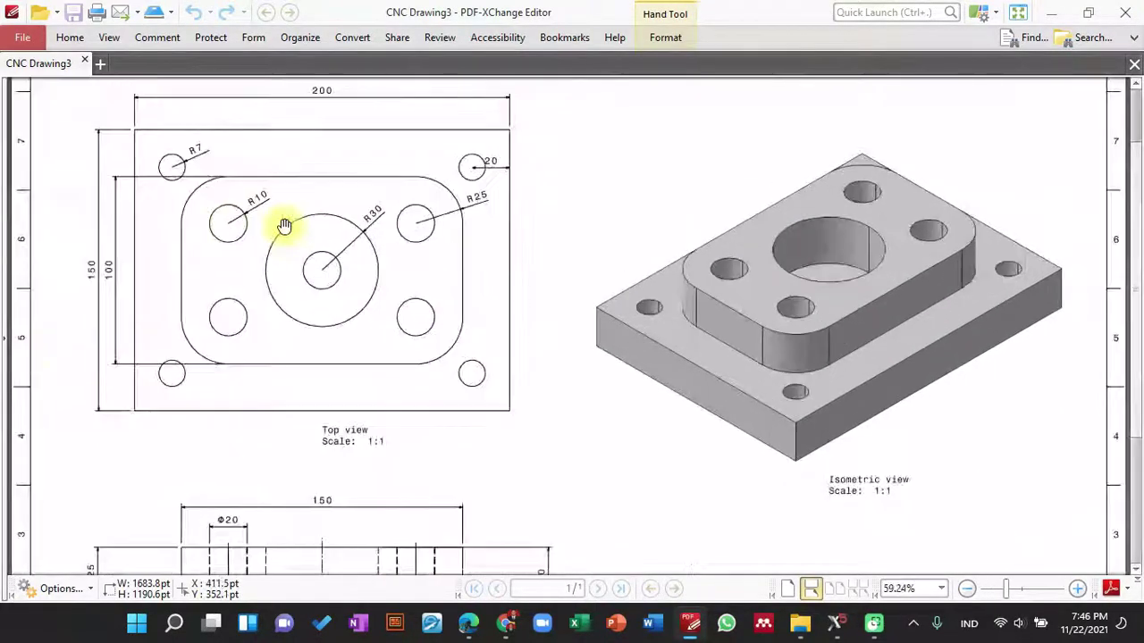
middle_click(317, 188)
mouse_move(332, 204)
middle_down()
mouse_move(348, 230)
mouse_move(358, 137)
mouse_move(358, 187)
middle_up()
drag(359, 186, 392, 231)
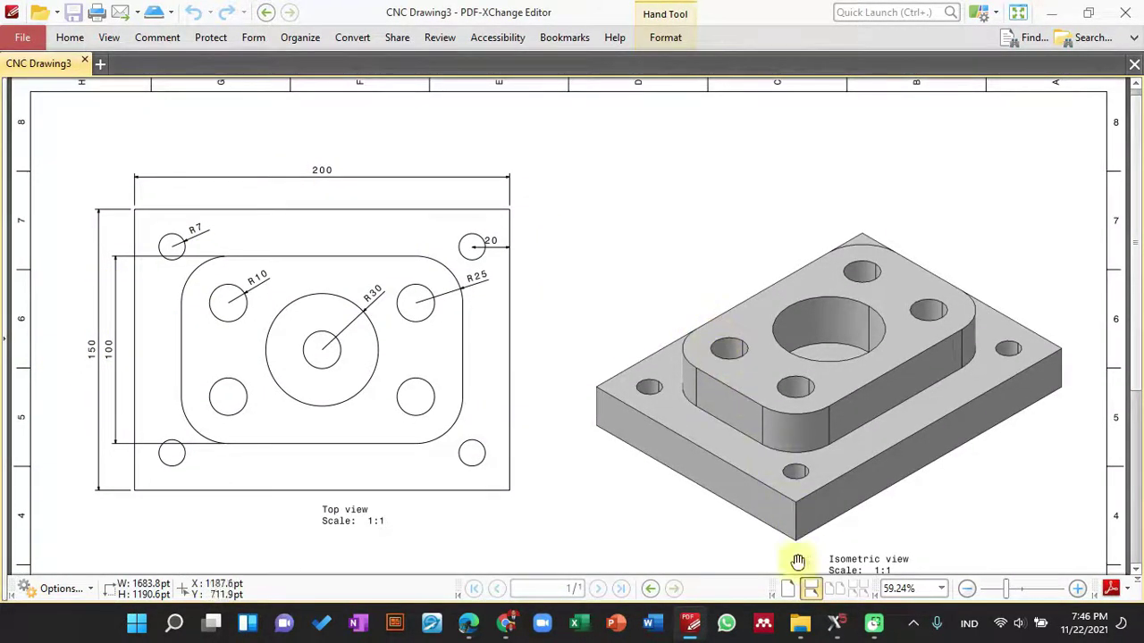
click(835, 627)
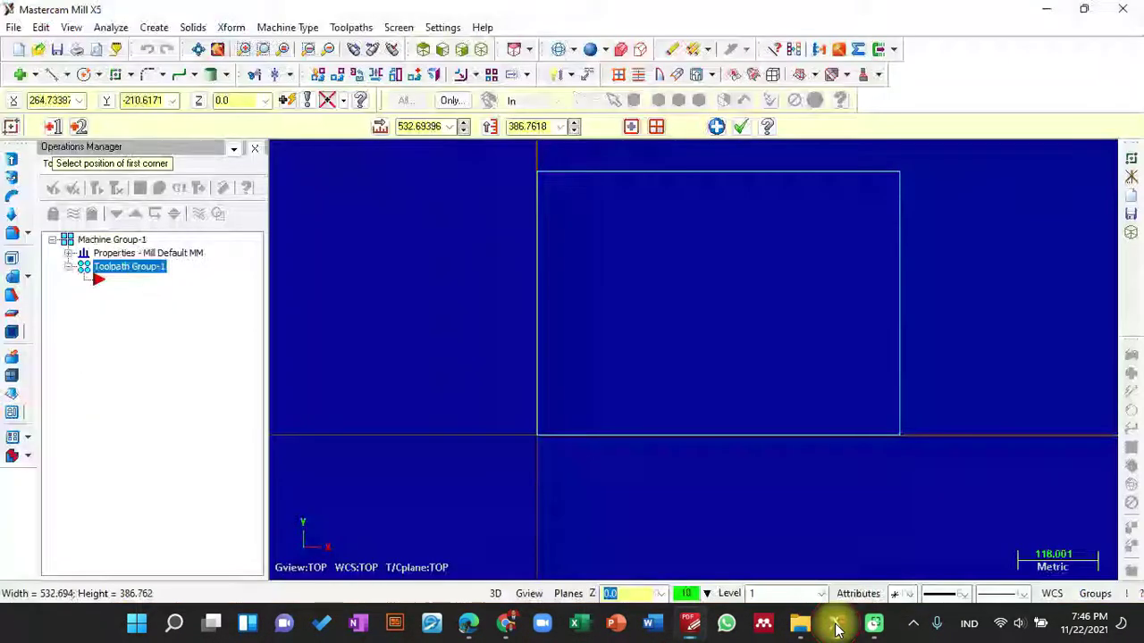
double_click(439, 128)
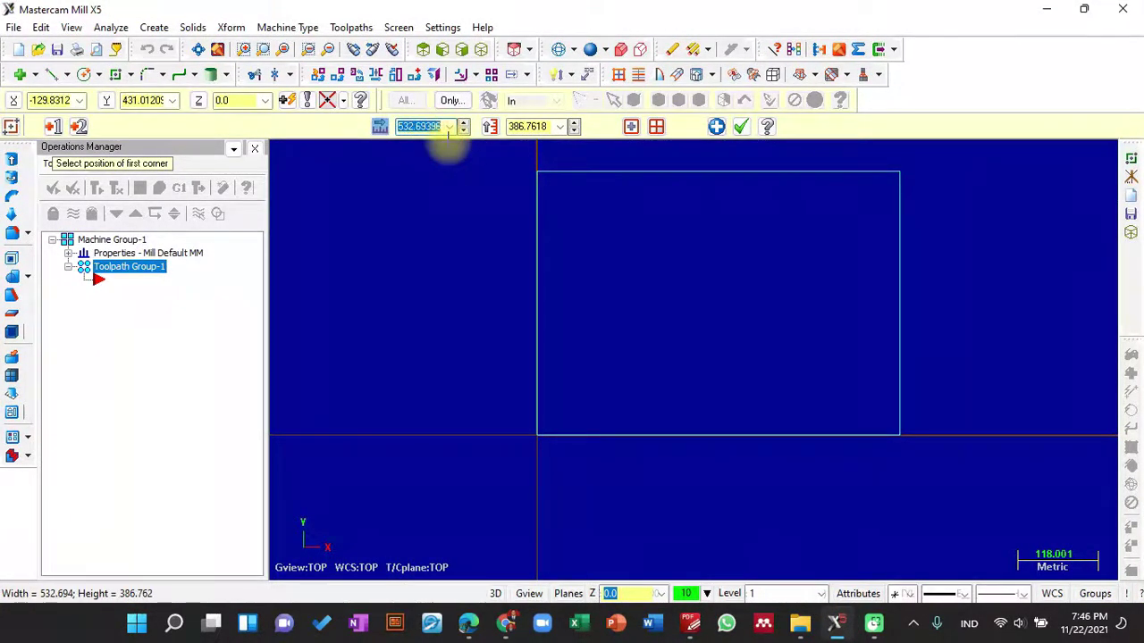
text(200)
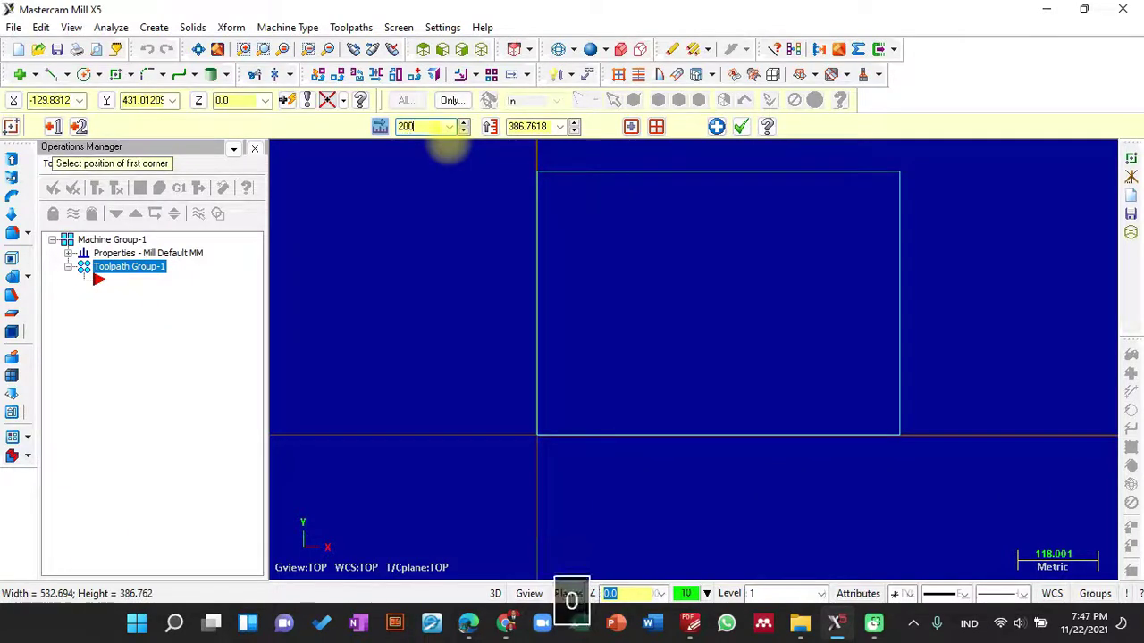
click(548, 125)
text(150)
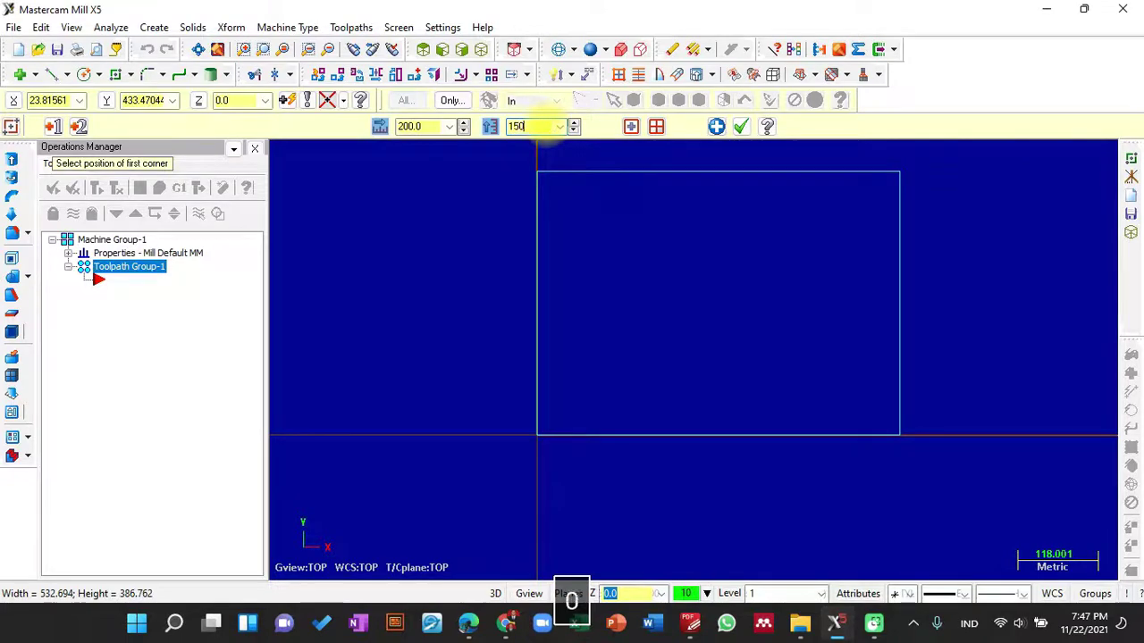
key(Return)
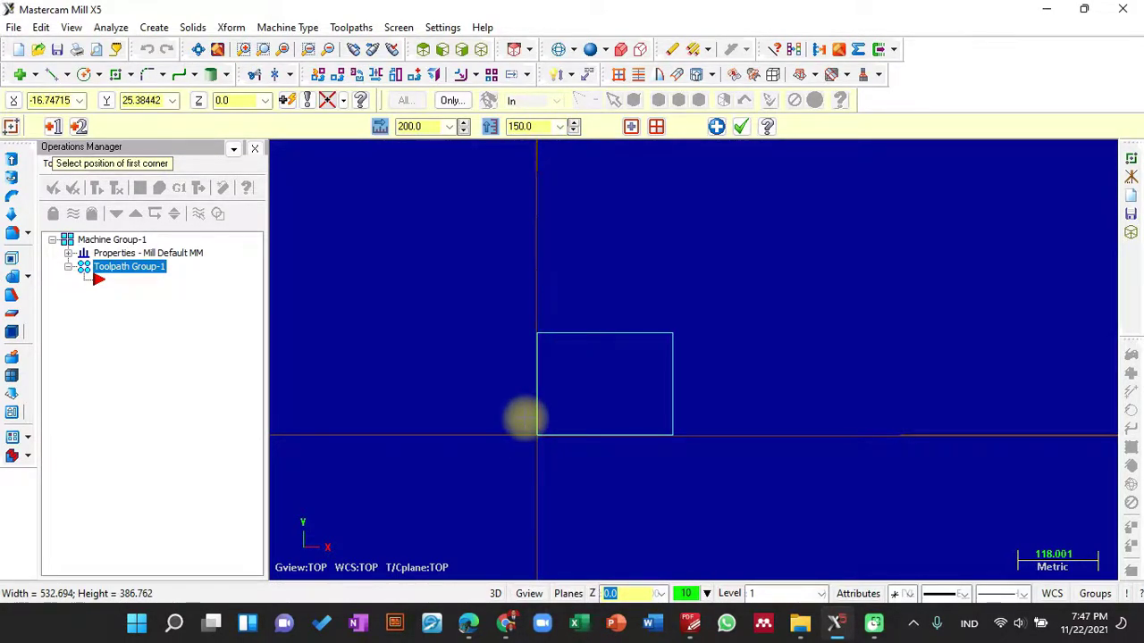
scroll(521, 423, up, 3)
scroll(525, 428, up, 4)
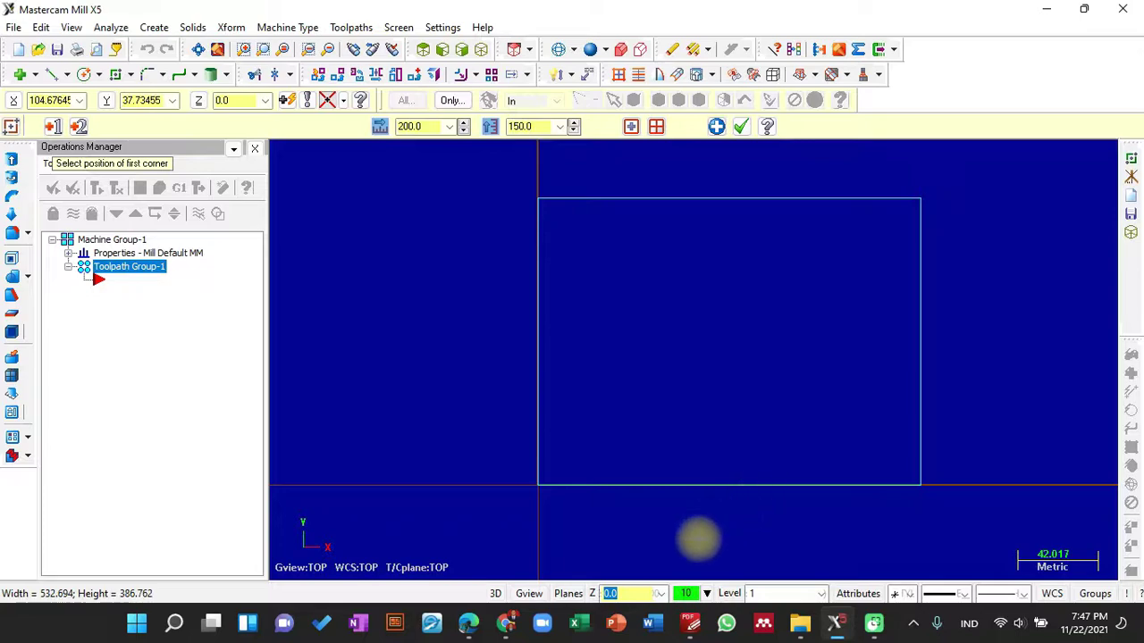
Consult the raised block's dimensions in the PDF drawing and draw a second Mastercam rectangle from the origin, about 169 mm by 116 mm
click(690, 624)
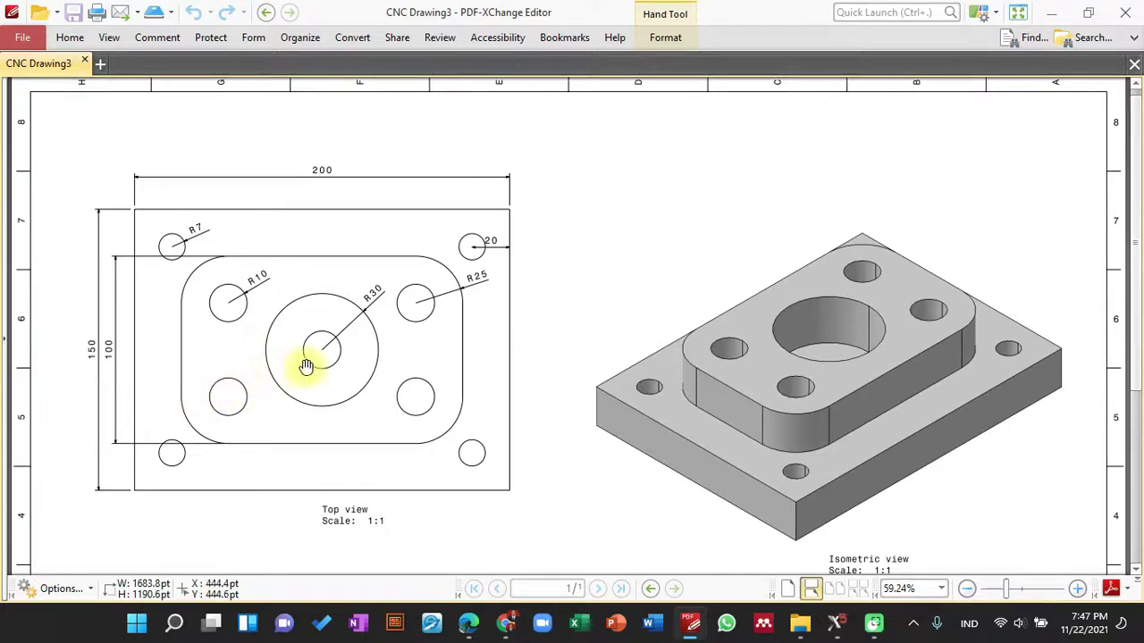
scroll(322, 351, down, 3)
scroll(321, 353, down, 3)
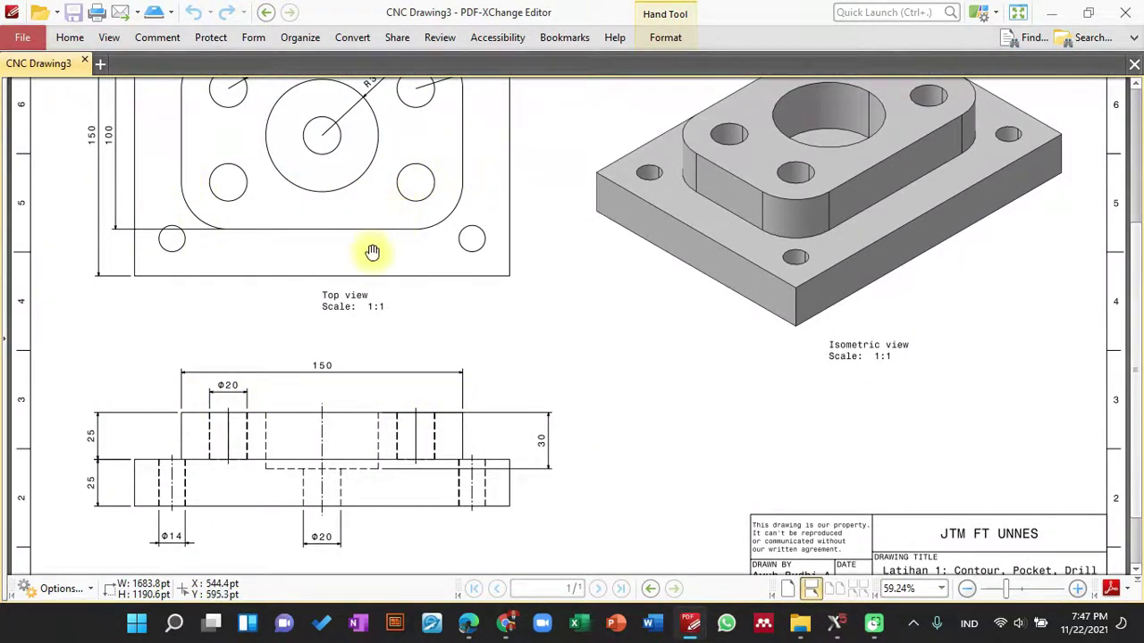
drag(372, 252, 375, 281)
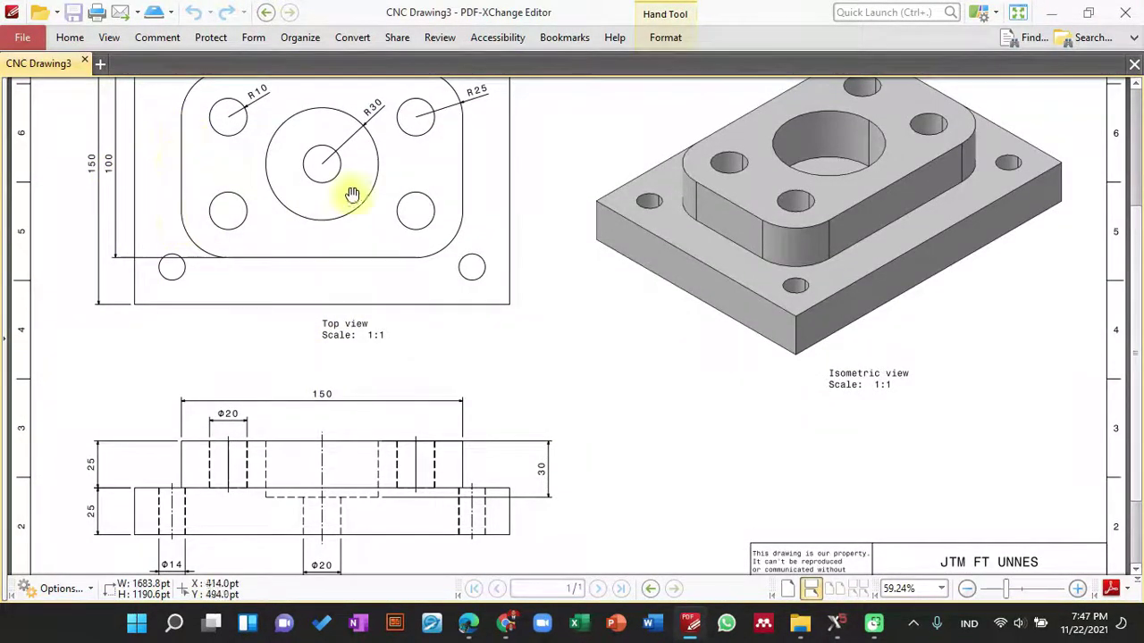
click(837, 629)
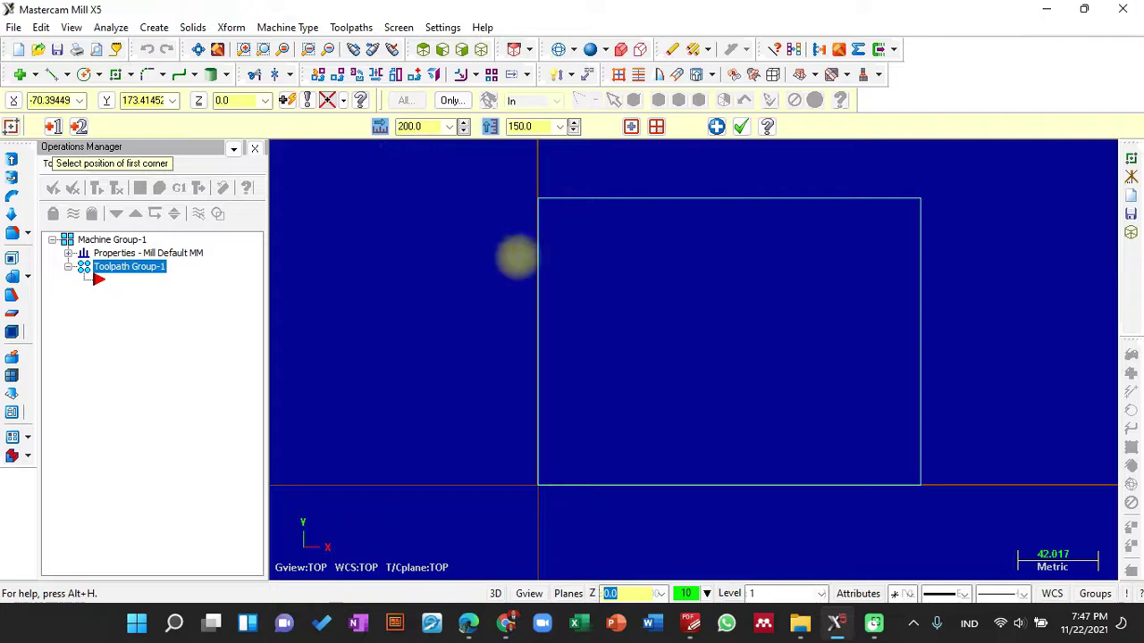
click(541, 484)
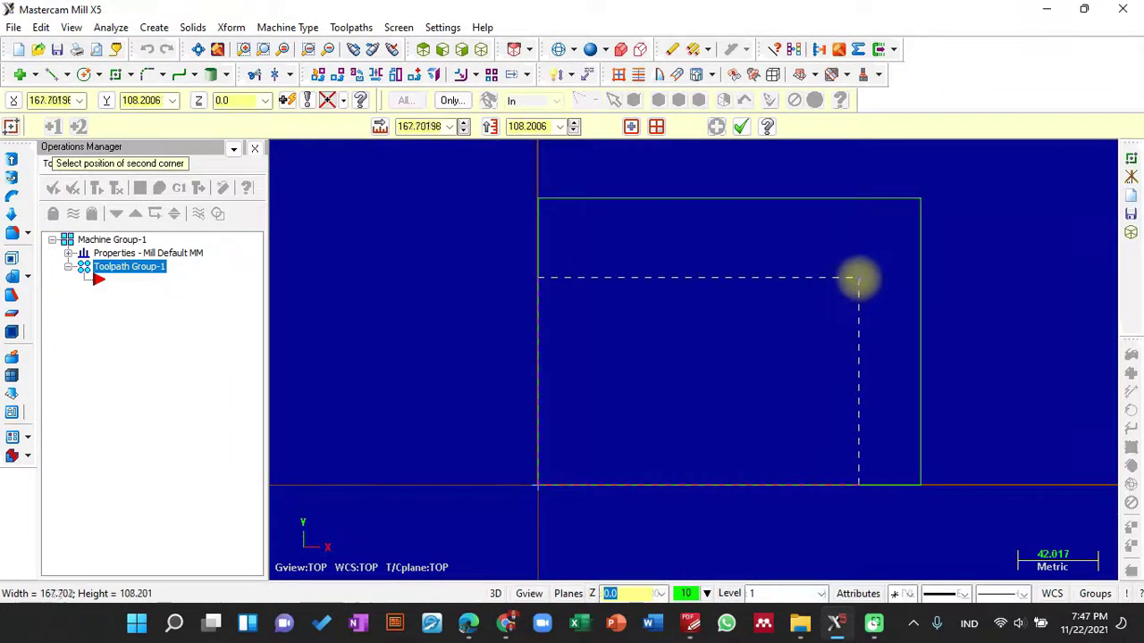
click(862, 263)
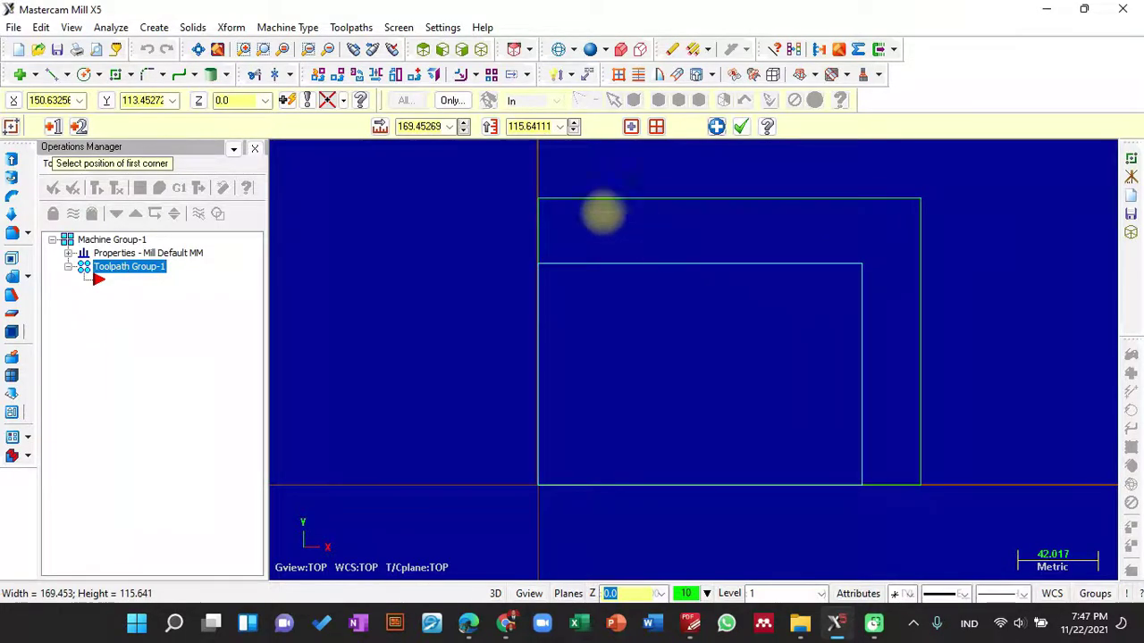
Set the second rectangle to 150 mm wide and 100 mm high and finish the rectangle command
click(435, 125)
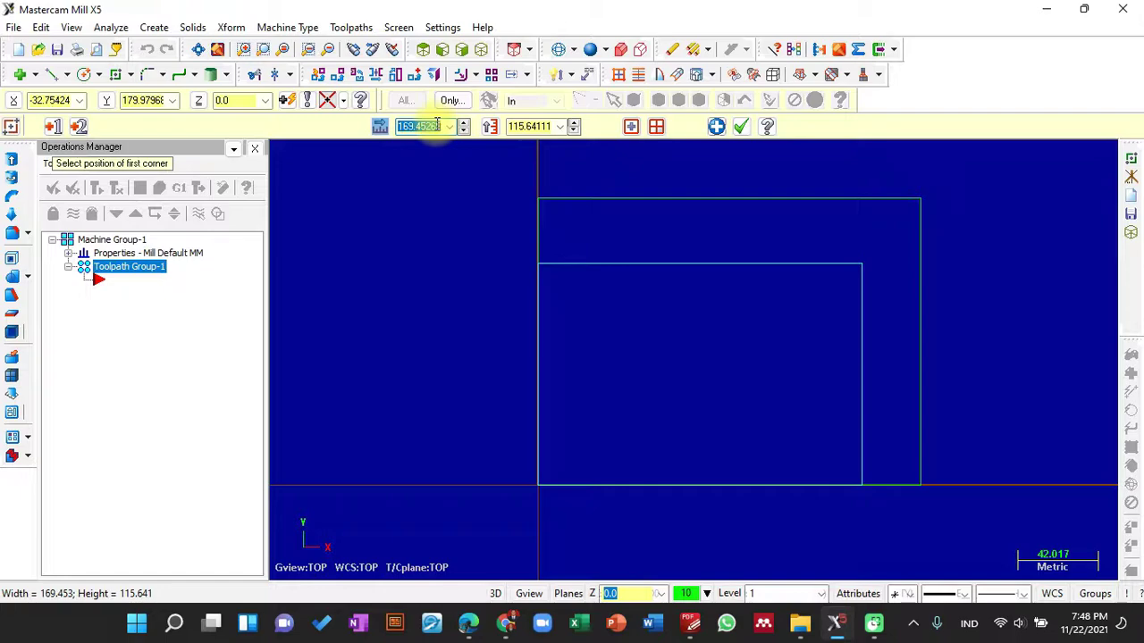
text(150)
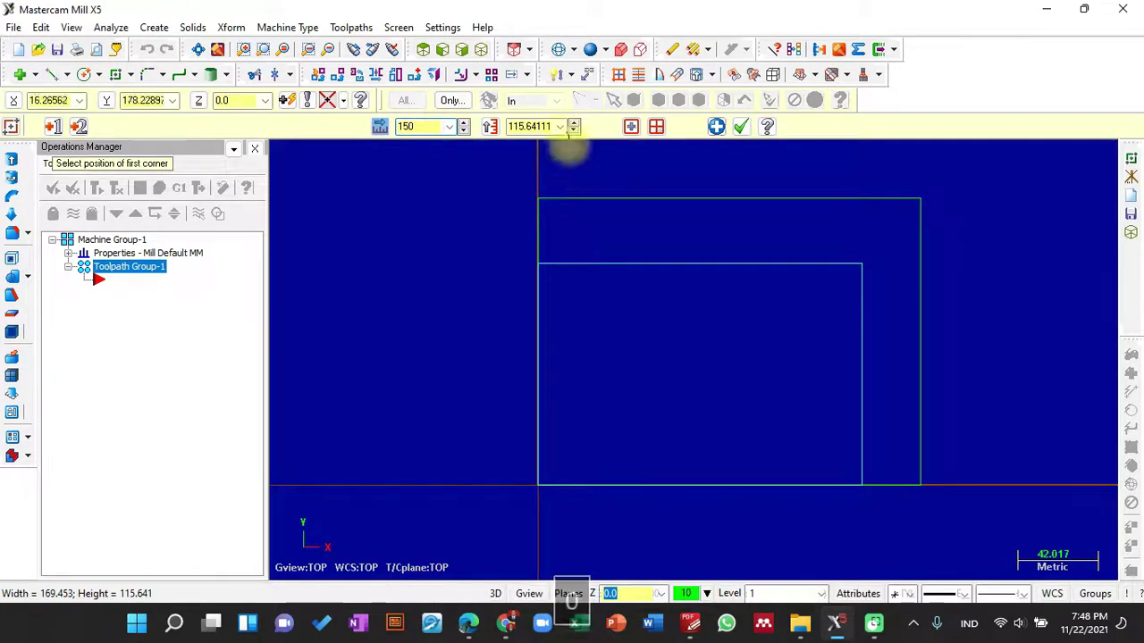
click(543, 126)
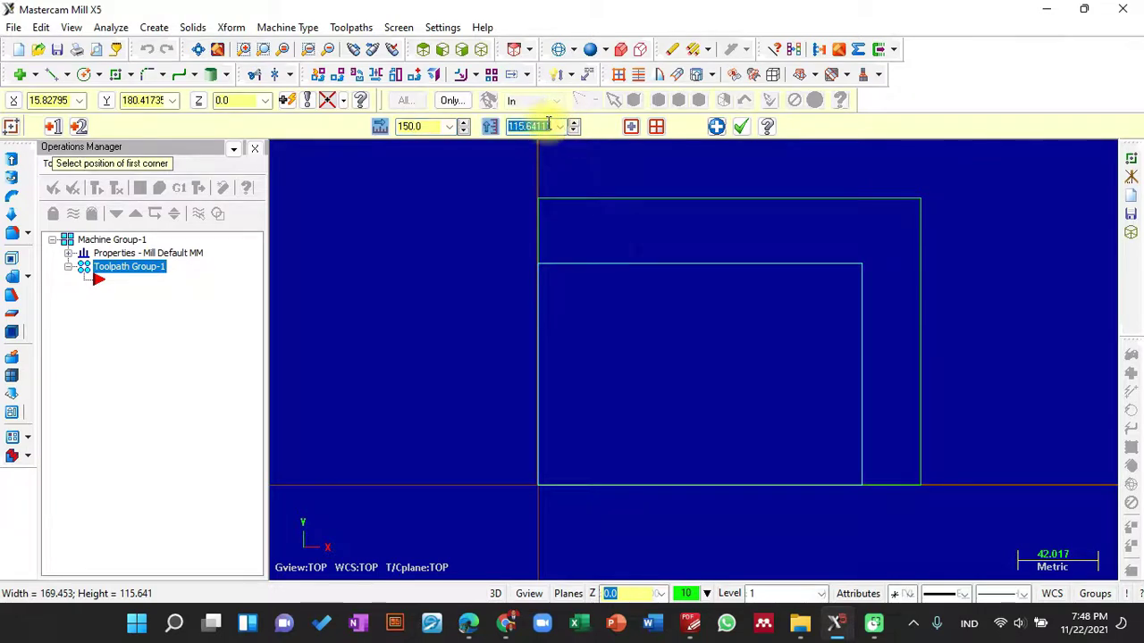
text(100)
key(Return)
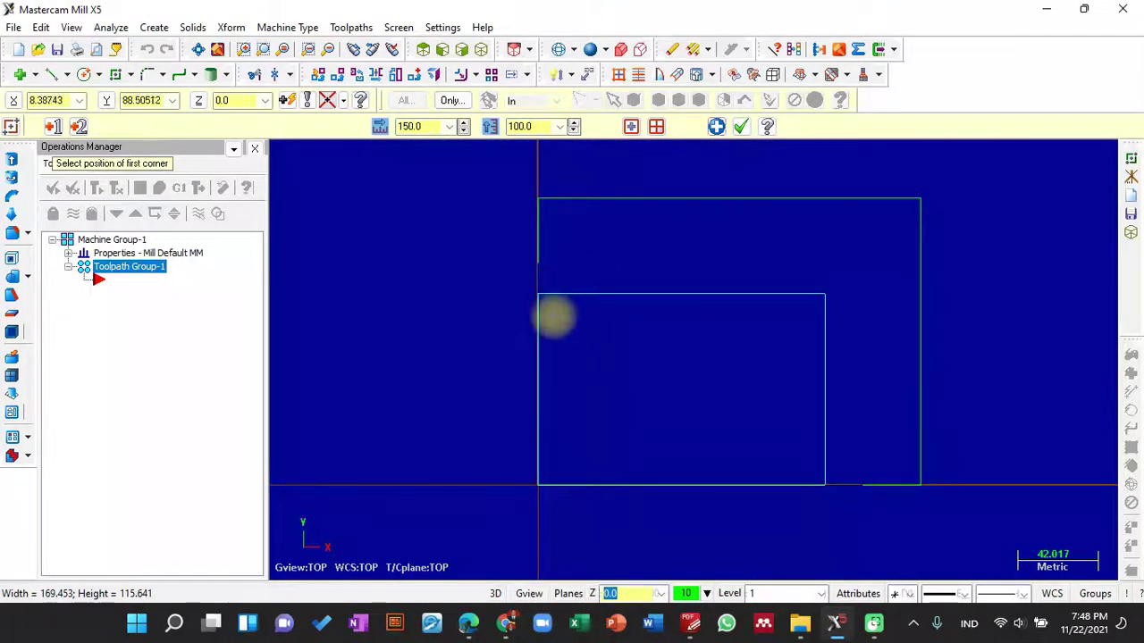
click(739, 130)
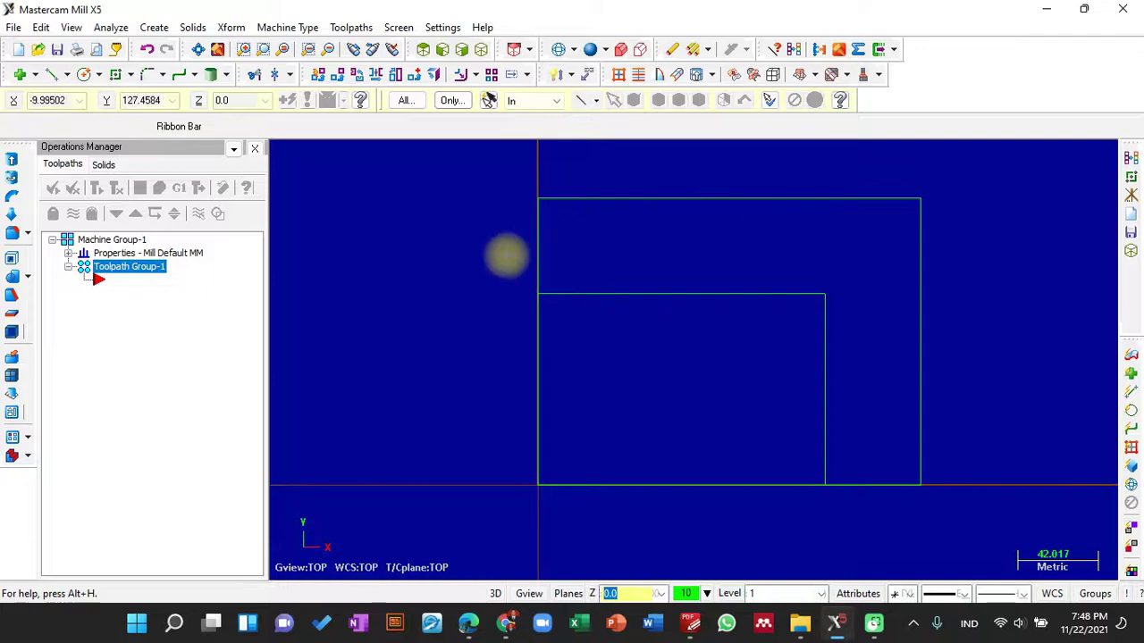
Translate the smaller rectangle with the Move option by 25 mm in X and 25 mm in Y, and clear the result colours
drag(498, 257, 855, 524)
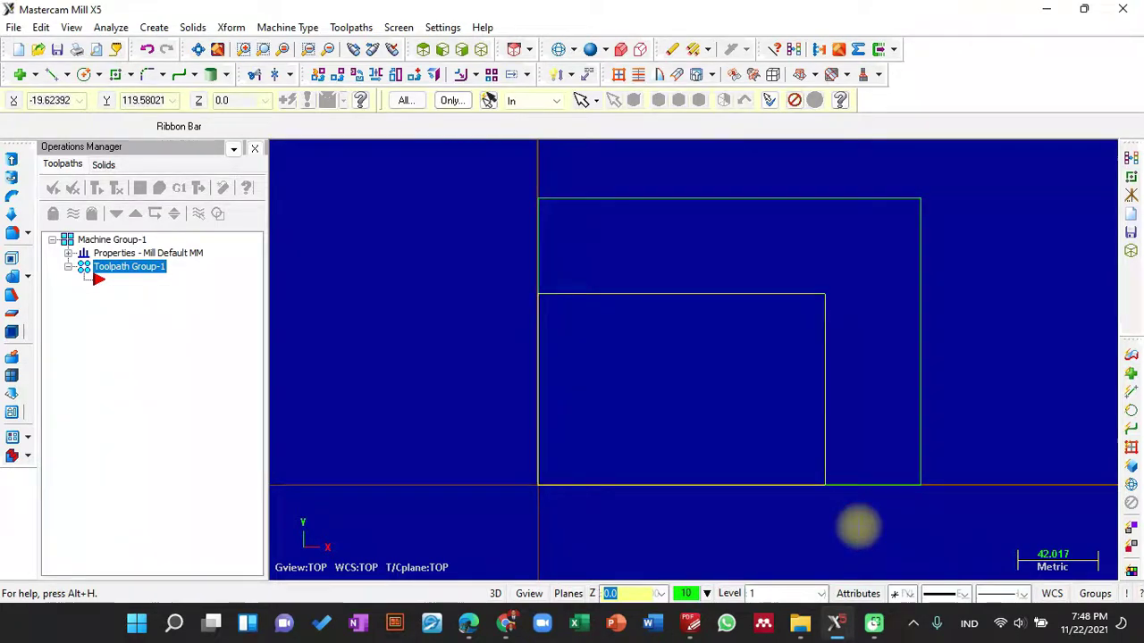
click(334, 82)
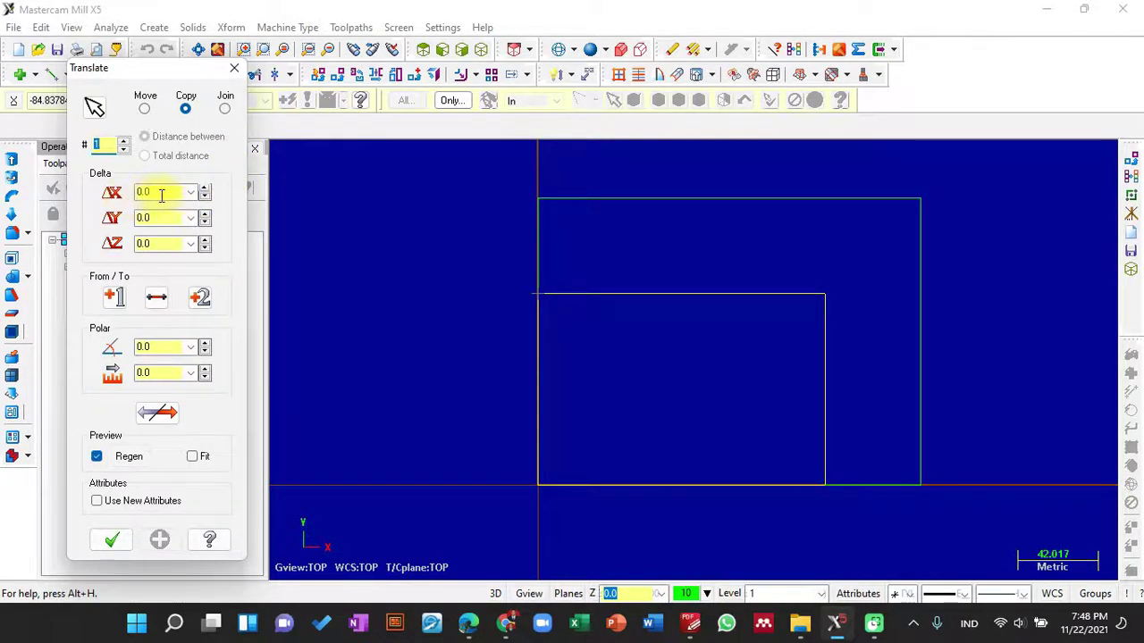
click(145, 110)
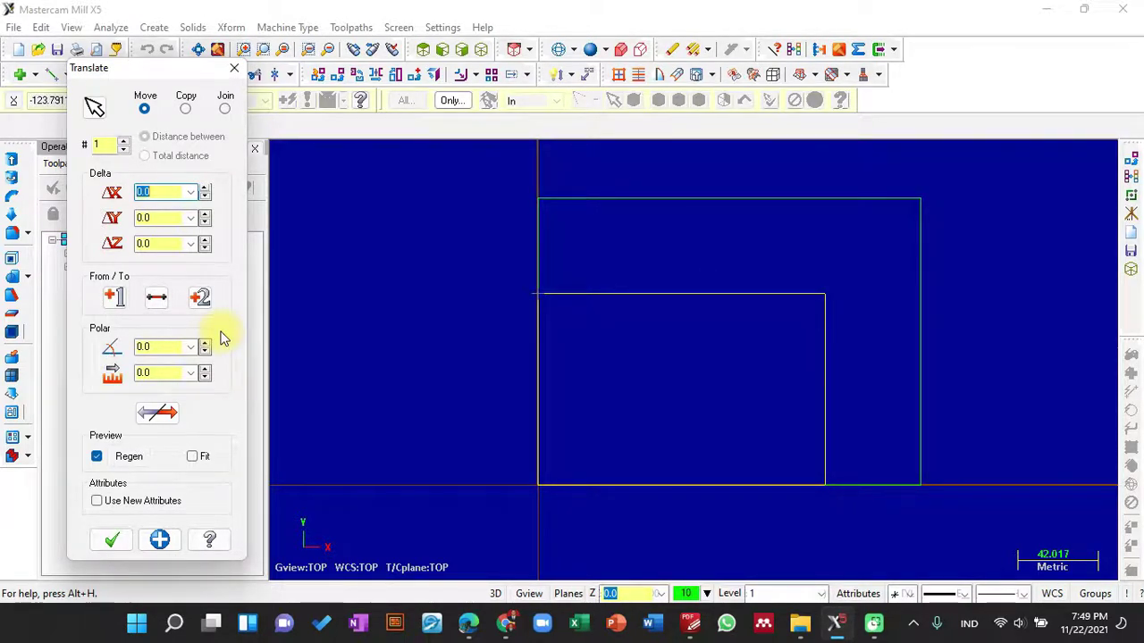
text(25)
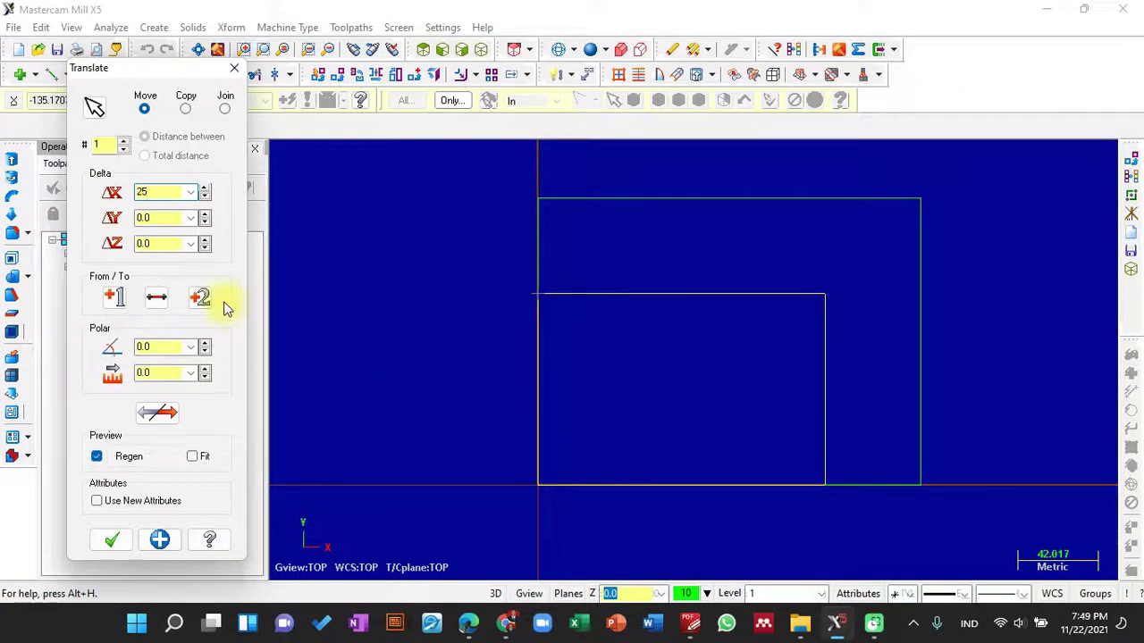
click(167, 218)
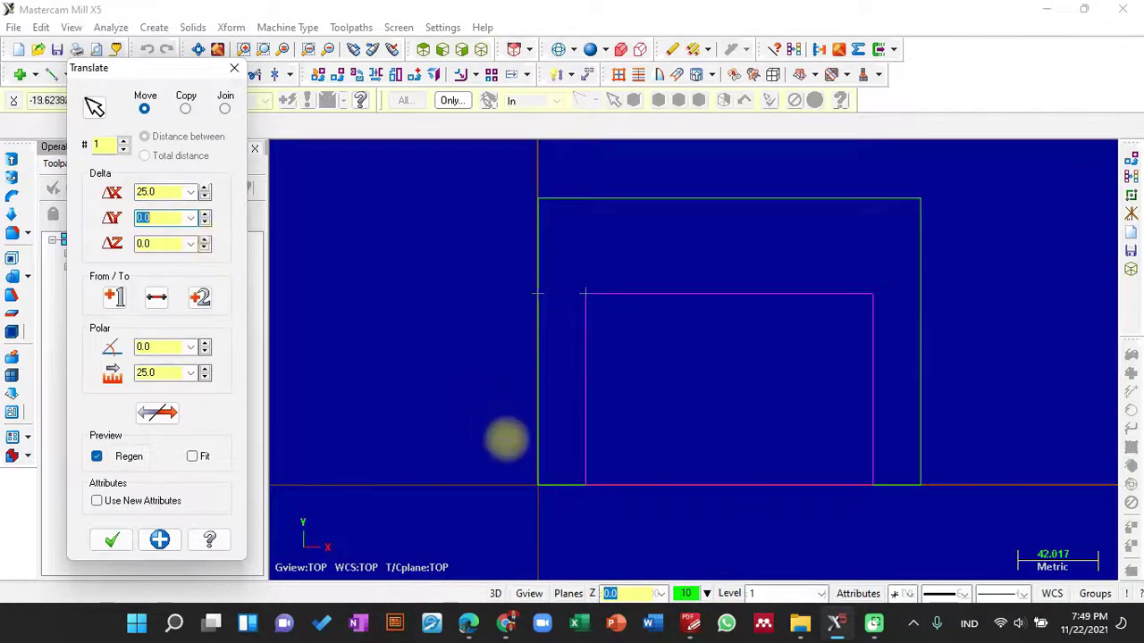
text(2)
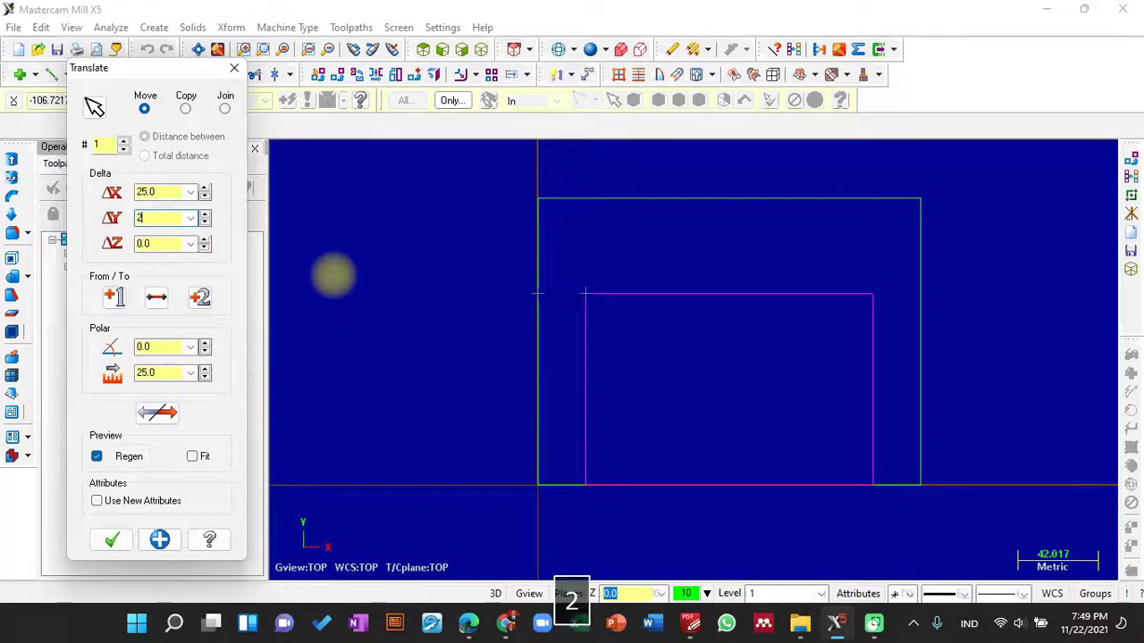
text(5)
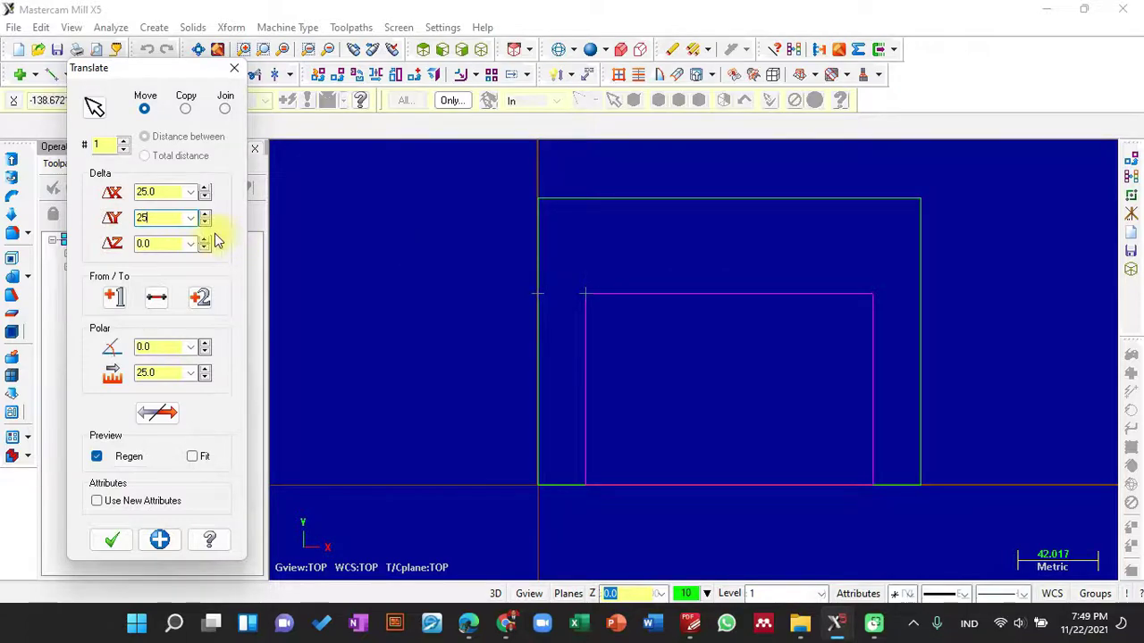
click(112, 542)
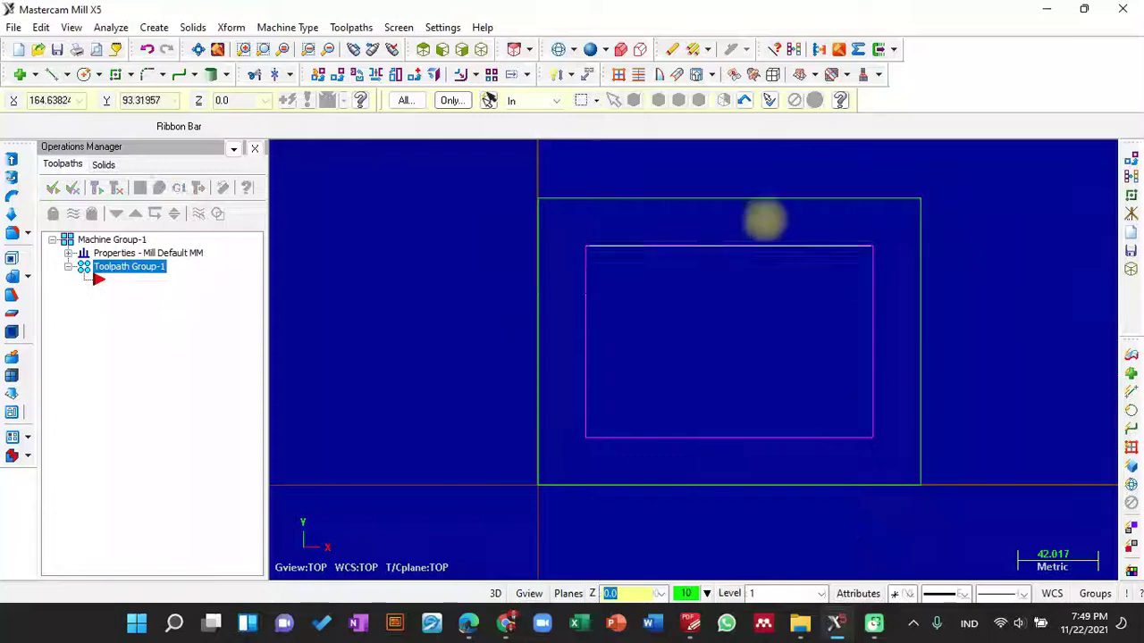
click(795, 51)
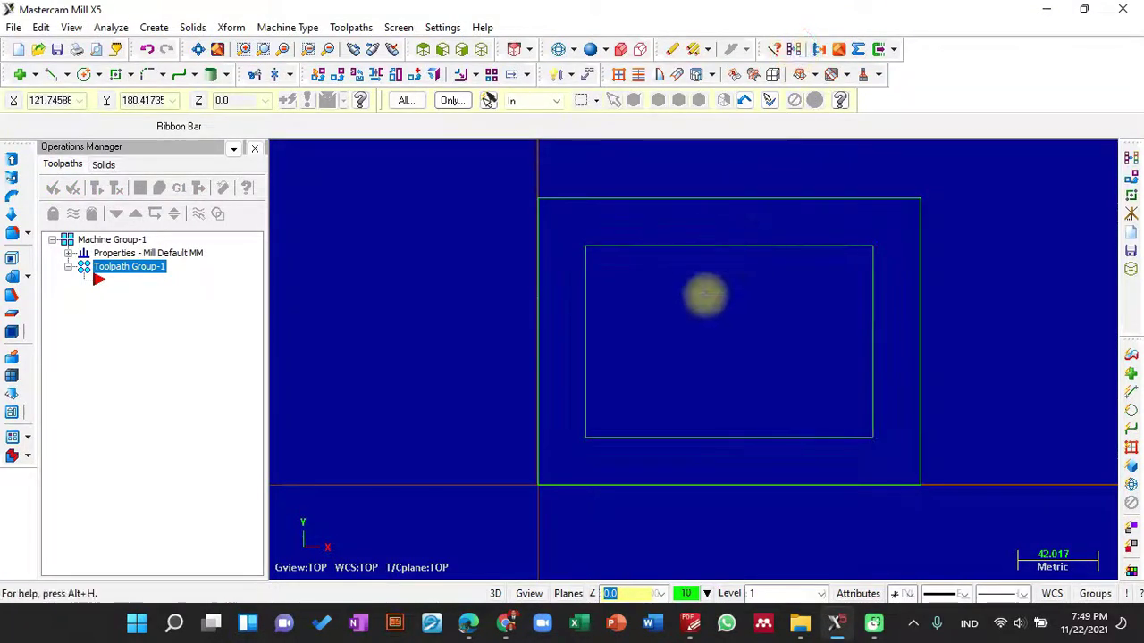
Consult the raised block's corner radius in the PDF drawing's top view and start a Mastercam fillet with a 25 mm radius
click(691, 626)
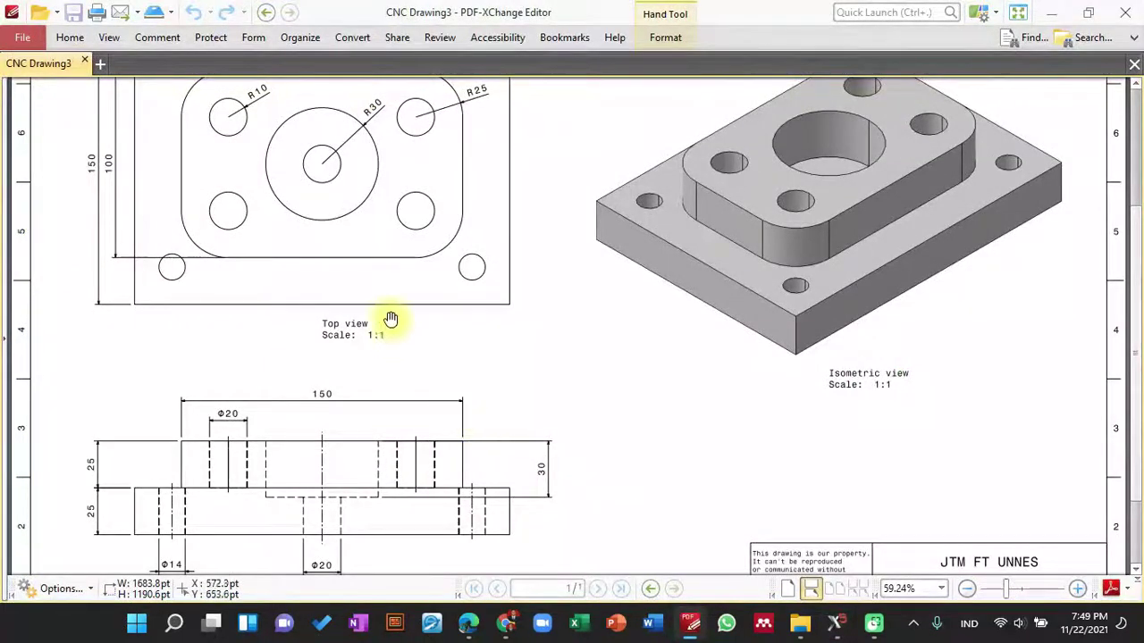
drag(390, 318, 393, 422)
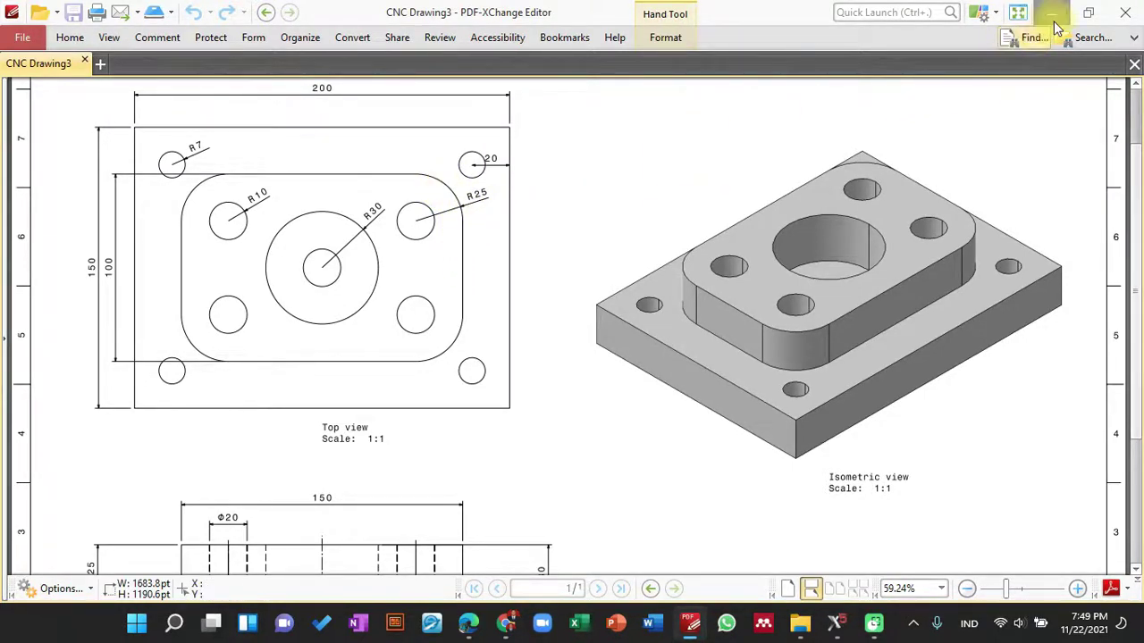
click(835, 623)
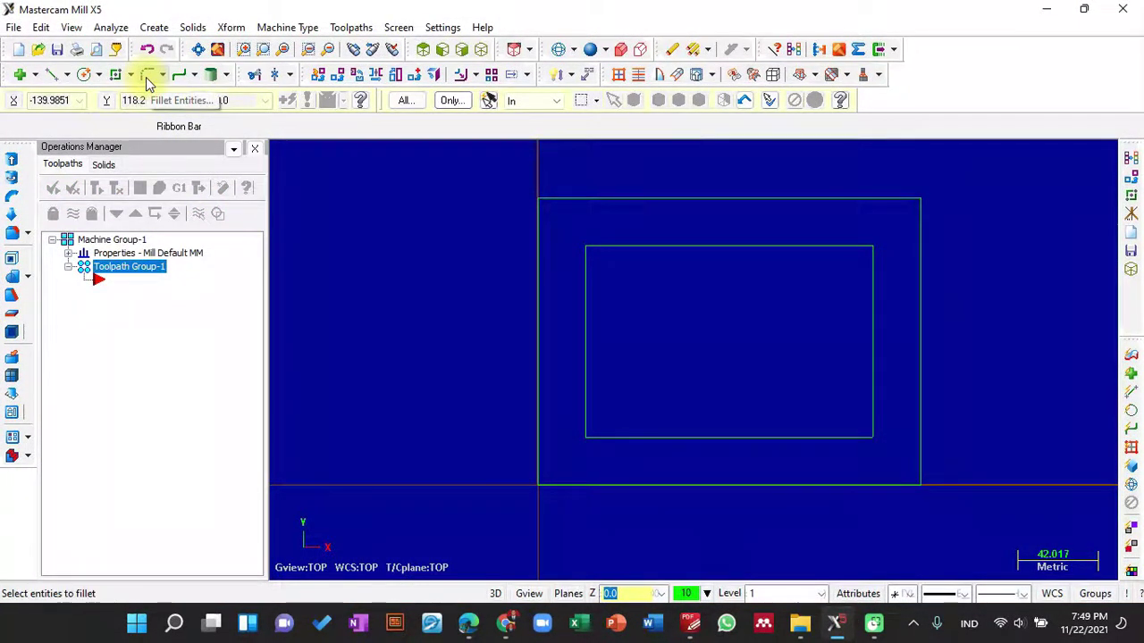
click(148, 79)
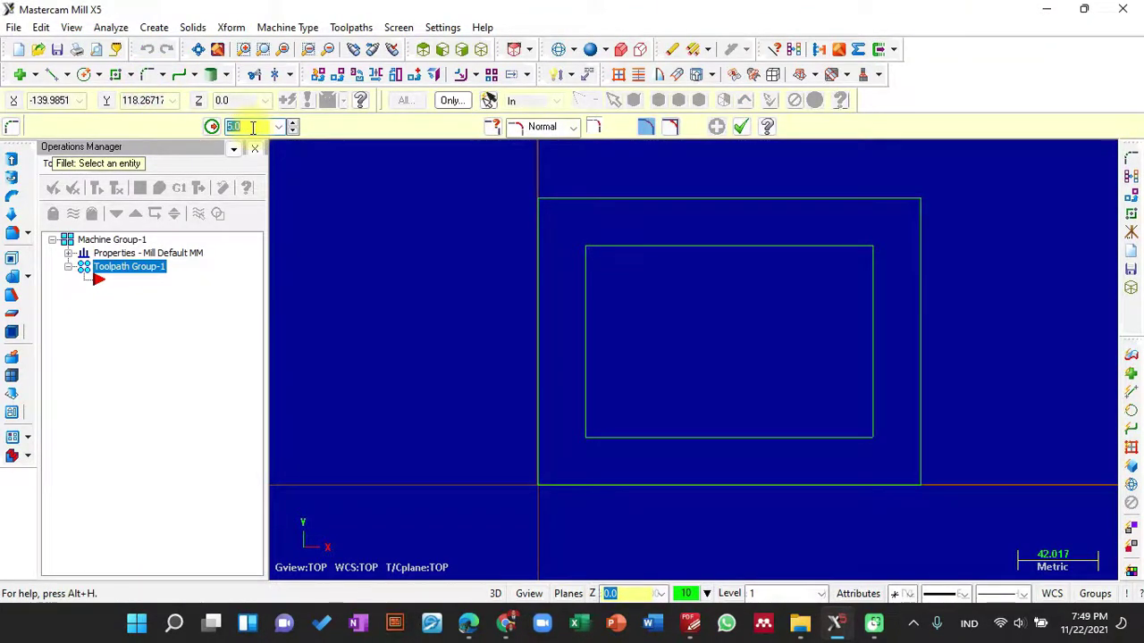
text(2)
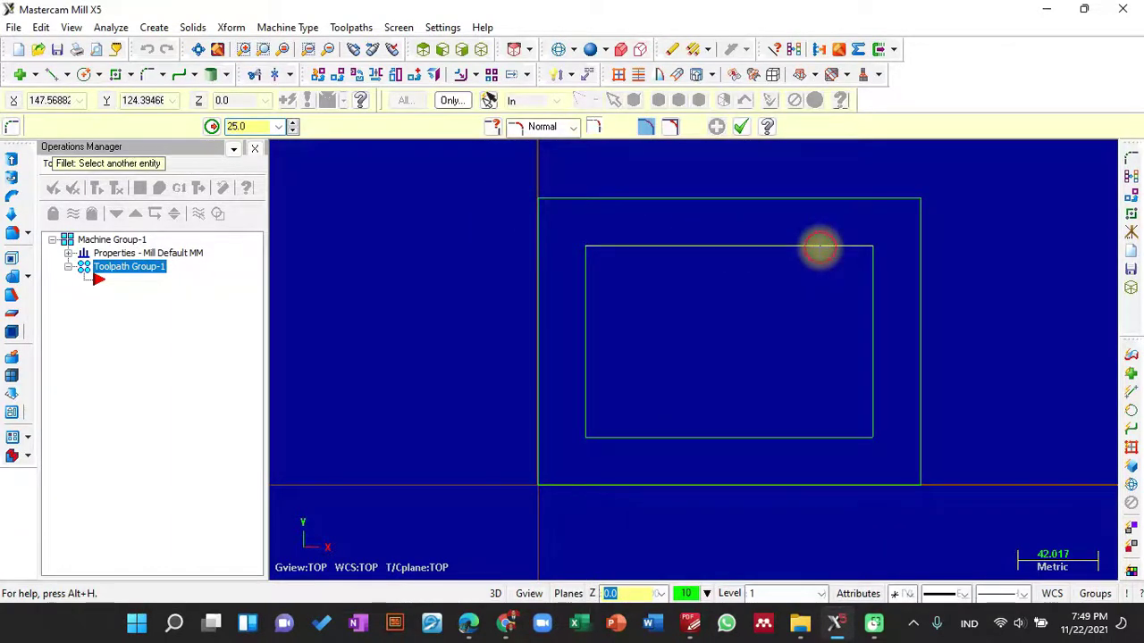
Fillet all four corners of the inner rectangle with the 25 mm radius
click(871, 273)
click(876, 369)
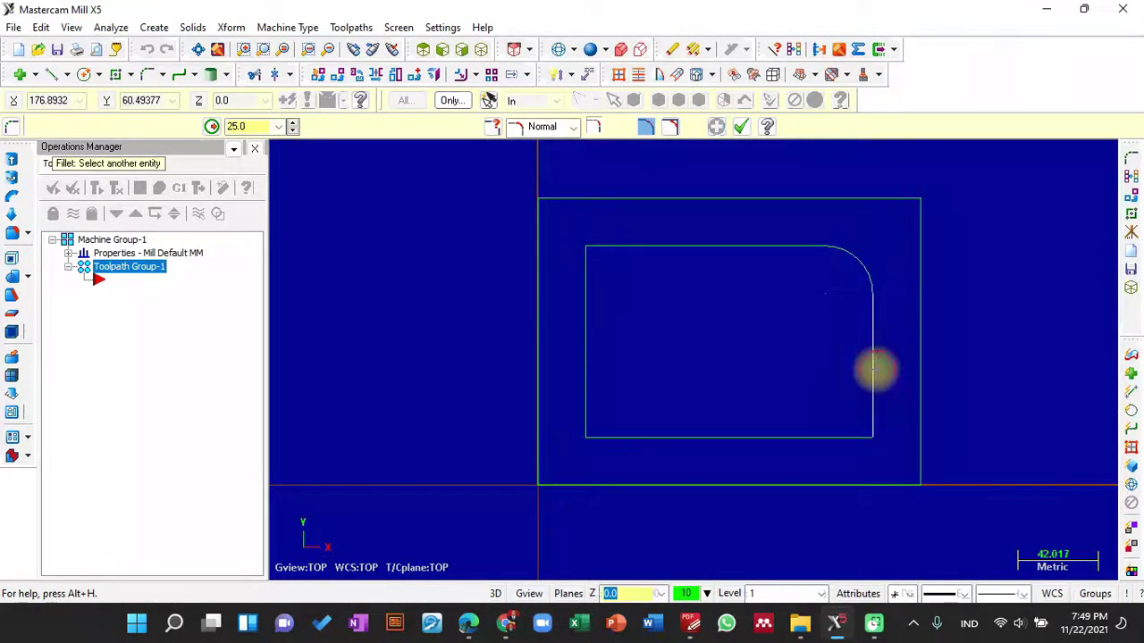
click(845, 437)
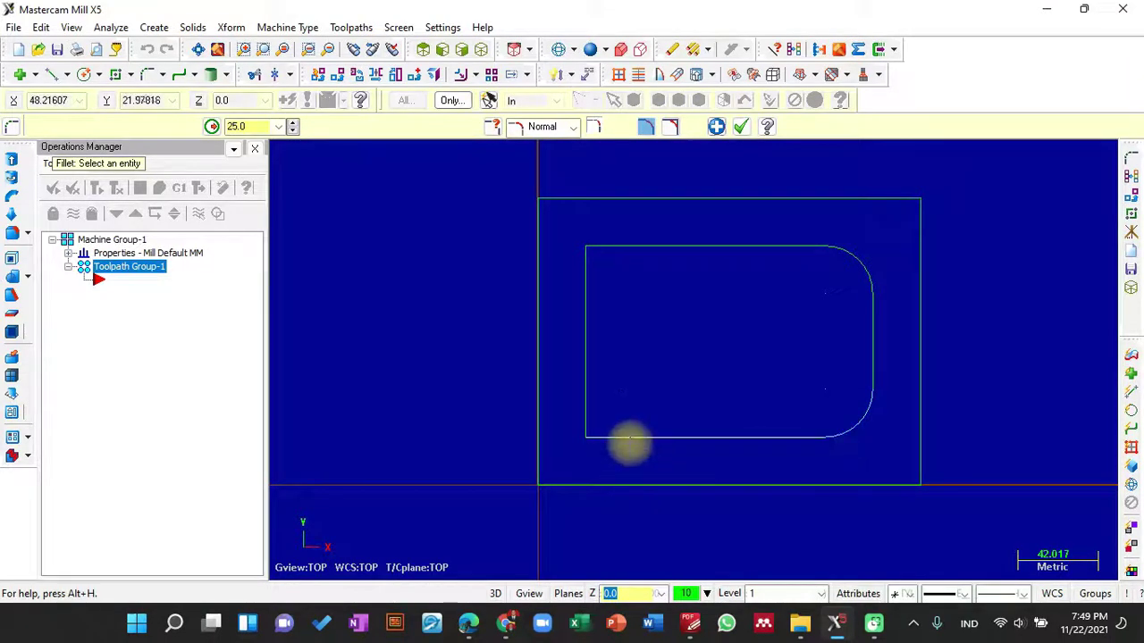
click(628, 438)
click(585, 334)
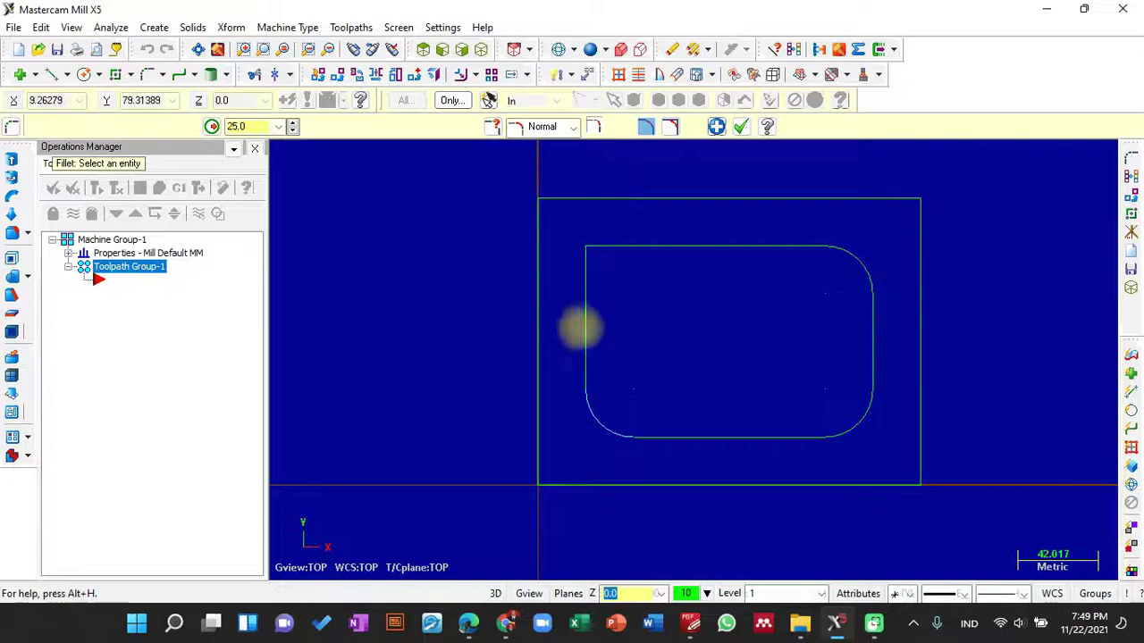
click(586, 284)
click(607, 246)
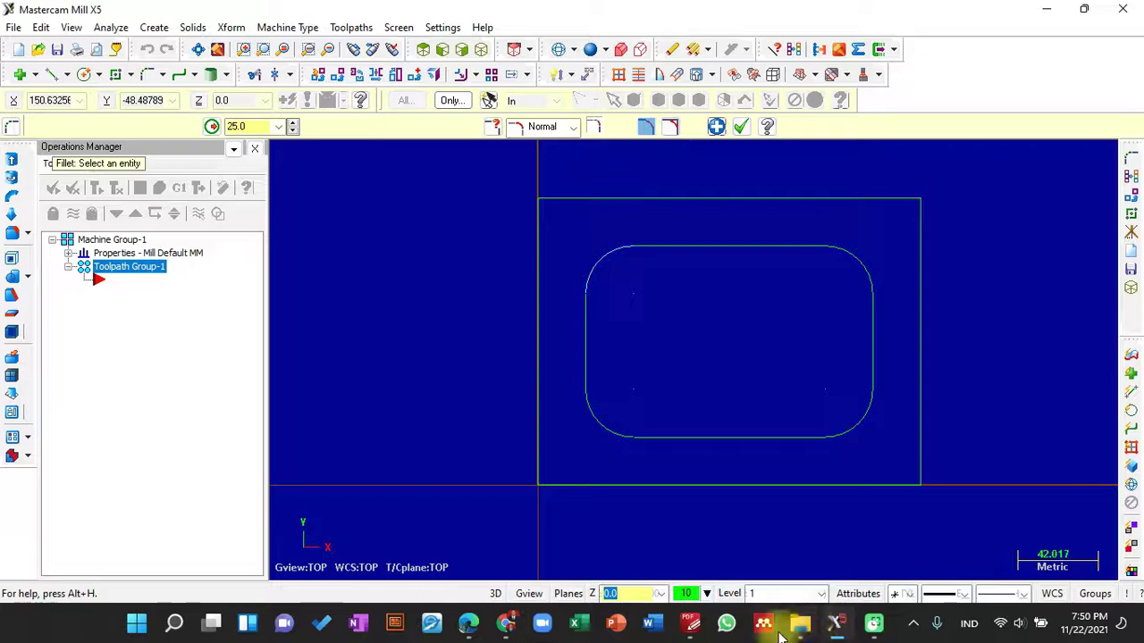
Check the hole radius in the PDF drawing and draw a 10 mm radius circle in Mastercam at the upper-left fillet's centre
click(694, 630)
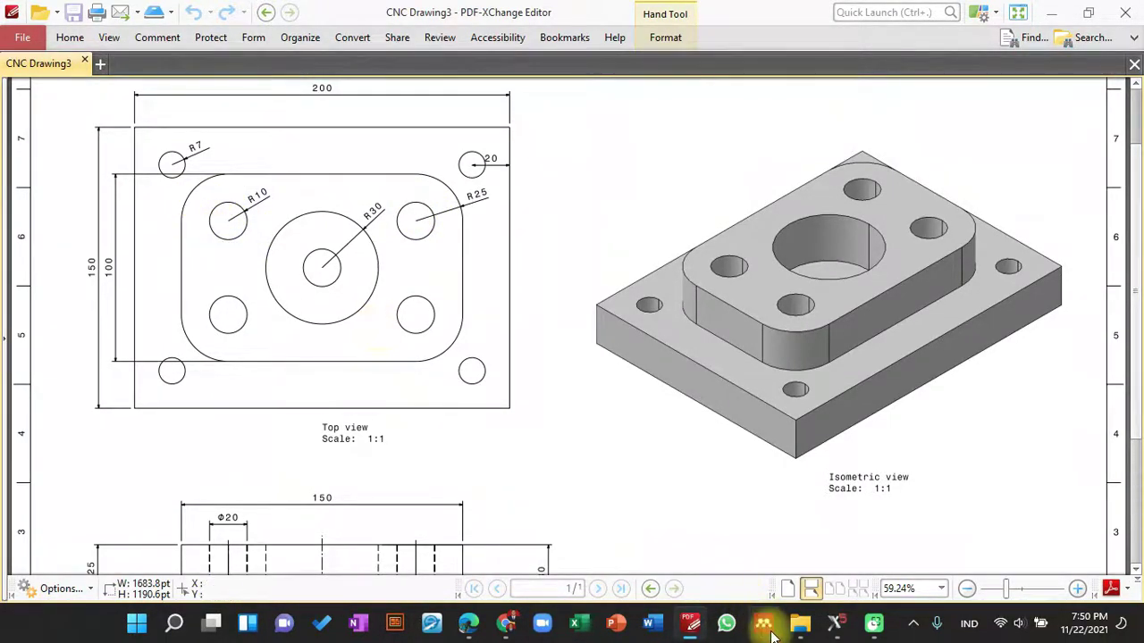
click(831, 623)
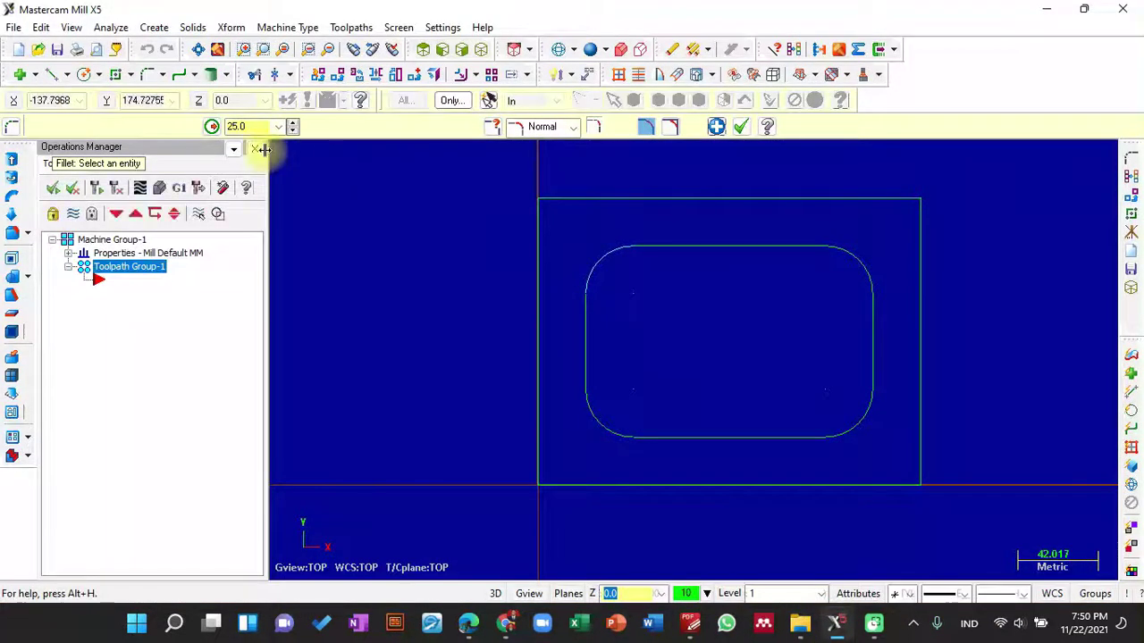
click(82, 76)
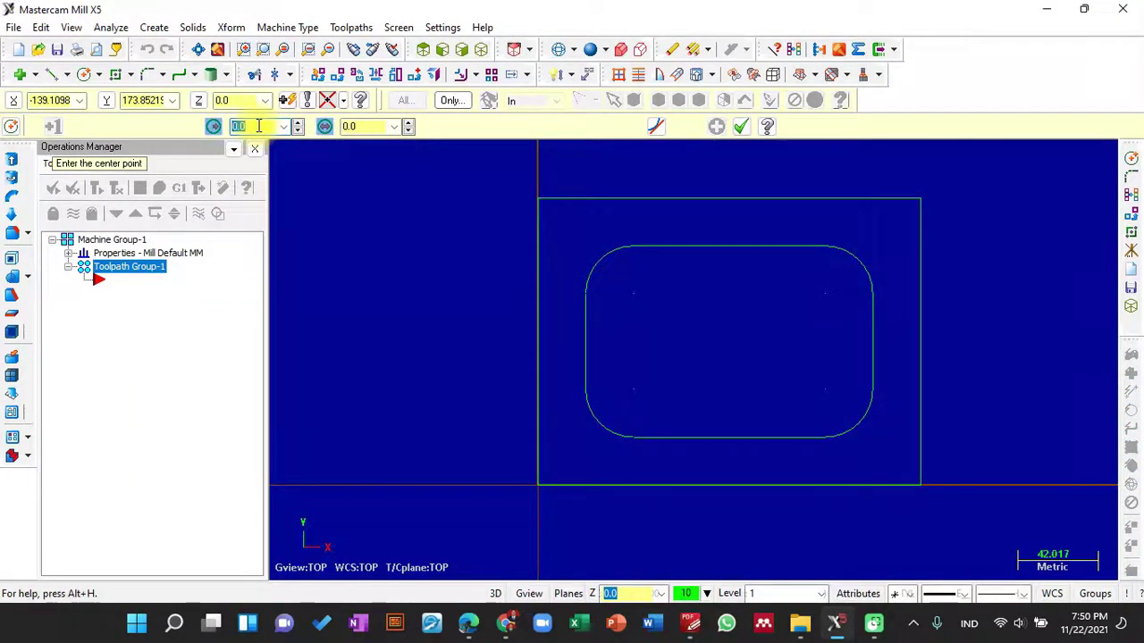
text(10)
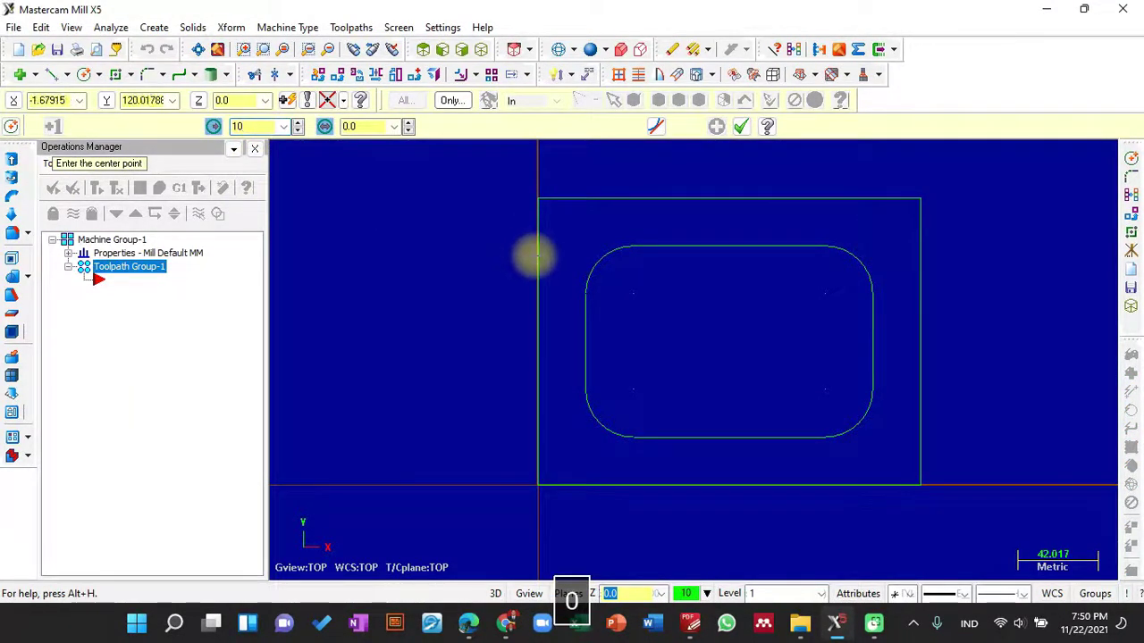
click(633, 300)
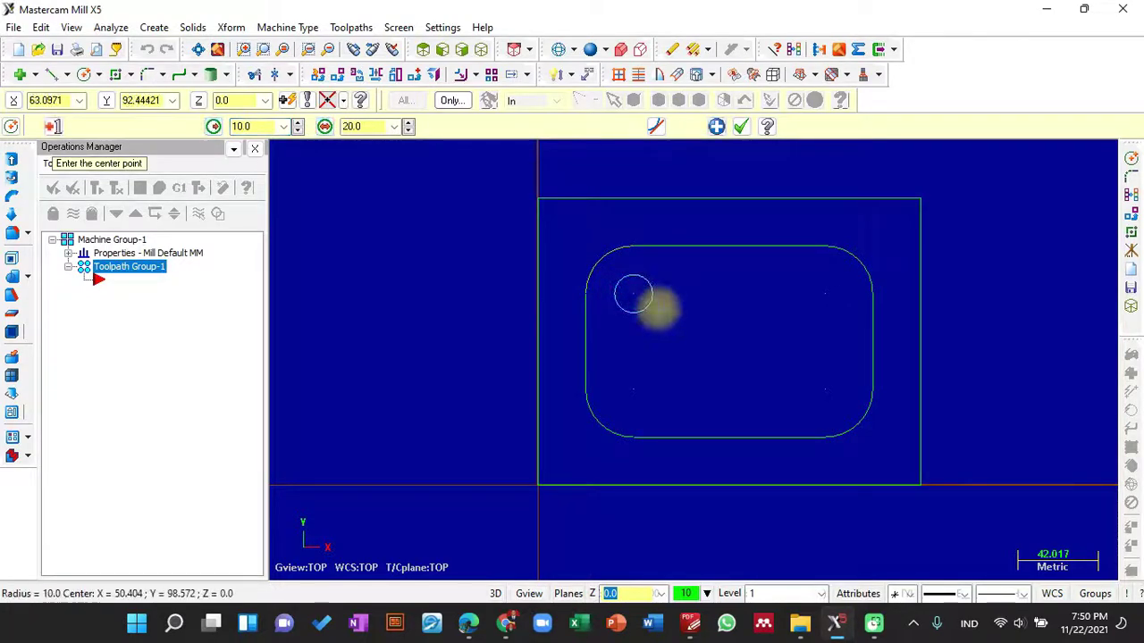
Draw a circle at the upper-right fillet's centre and set its radius to 10 mm
click(825, 293)
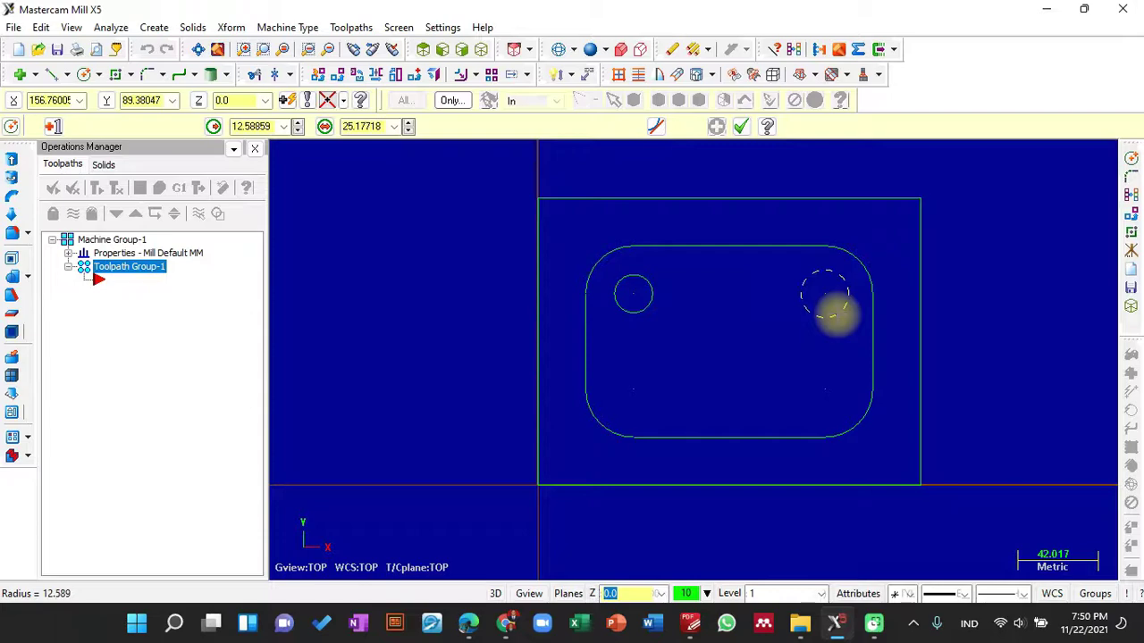
click(834, 315)
click(270, 127)
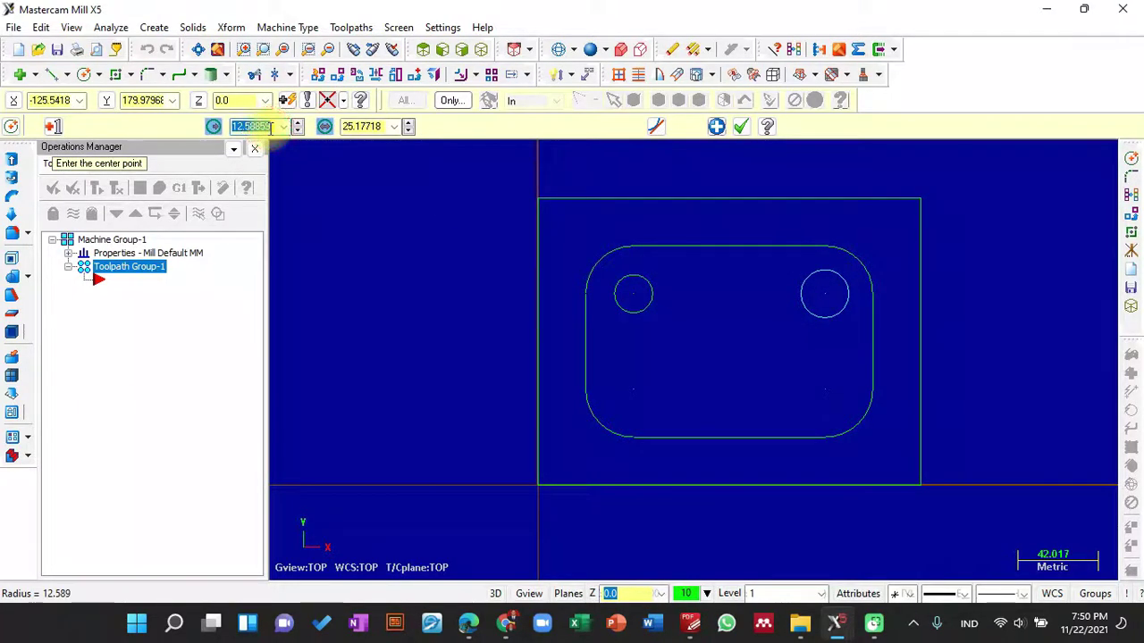
text(10)
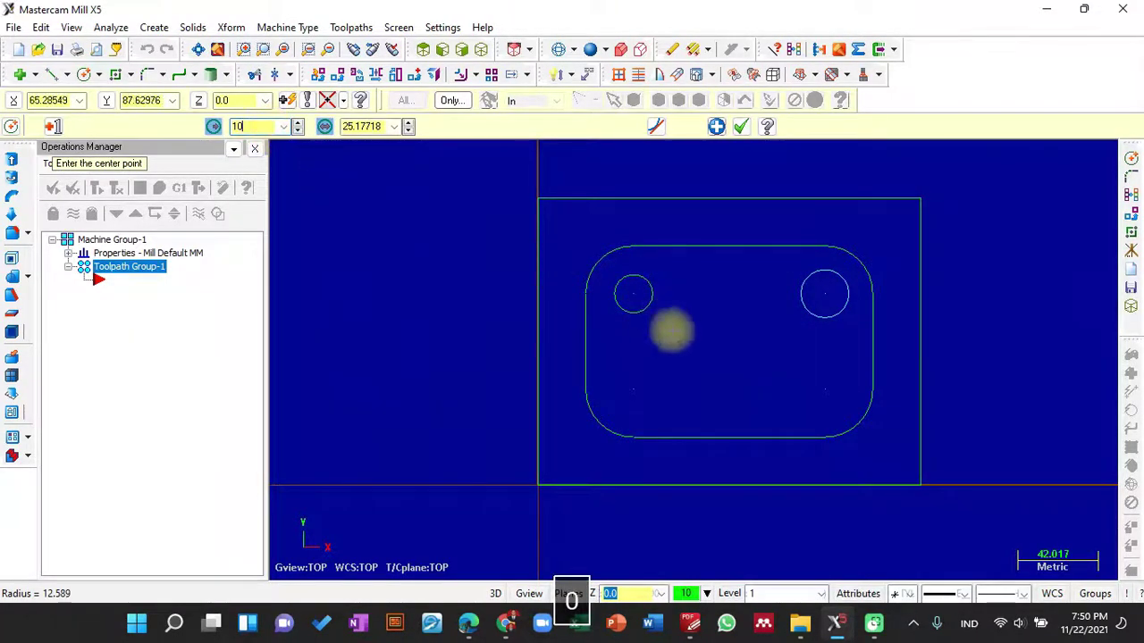
click(761, 362)
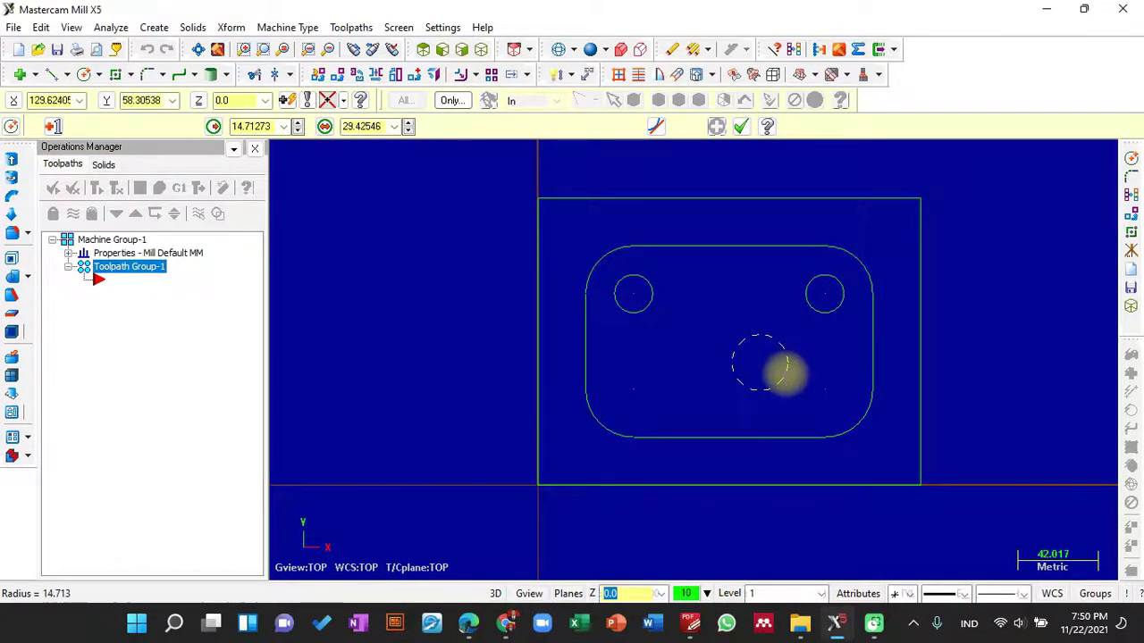
click(785, 374)
key(Escape)
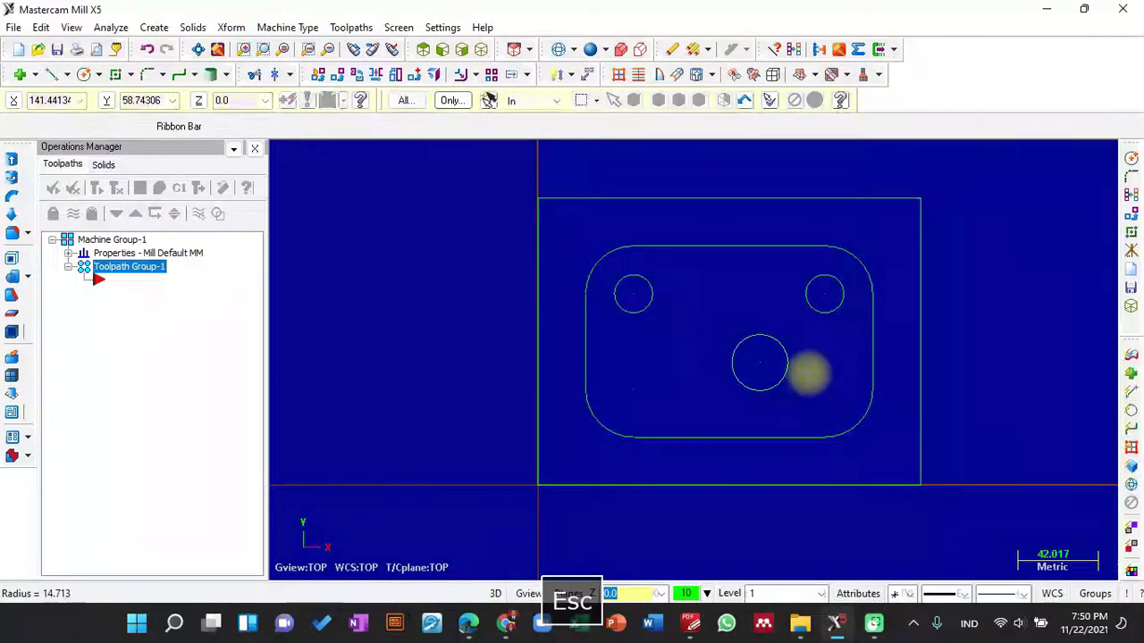
key(ctrl+z)
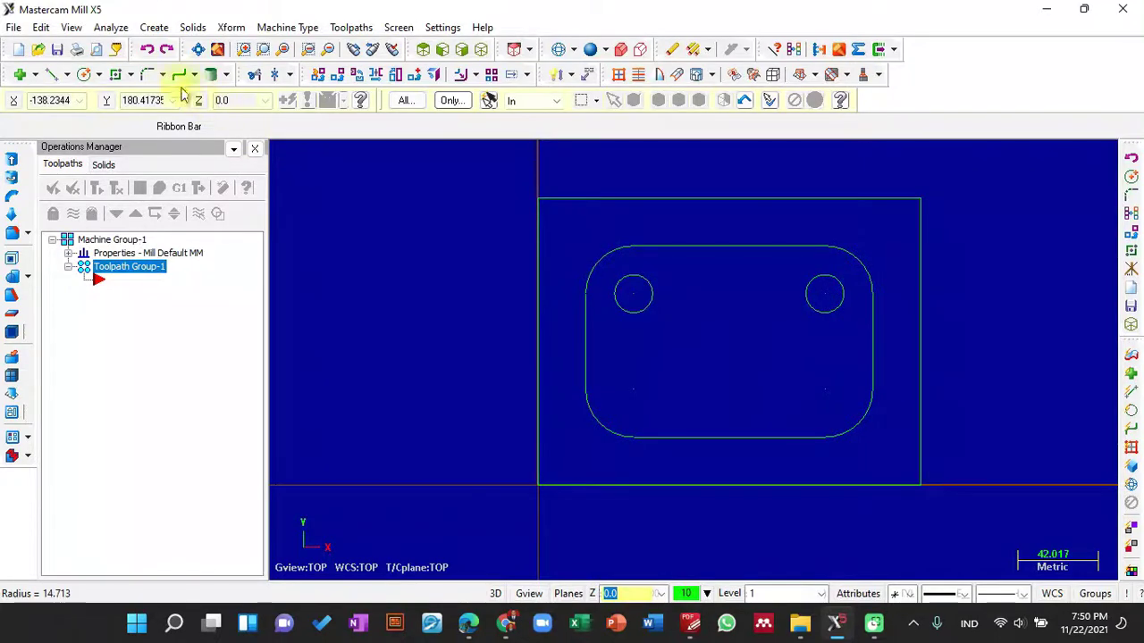
Draw a circle at the lower-right fillet's centre and set its radius to 10 mm
click(84, 74)
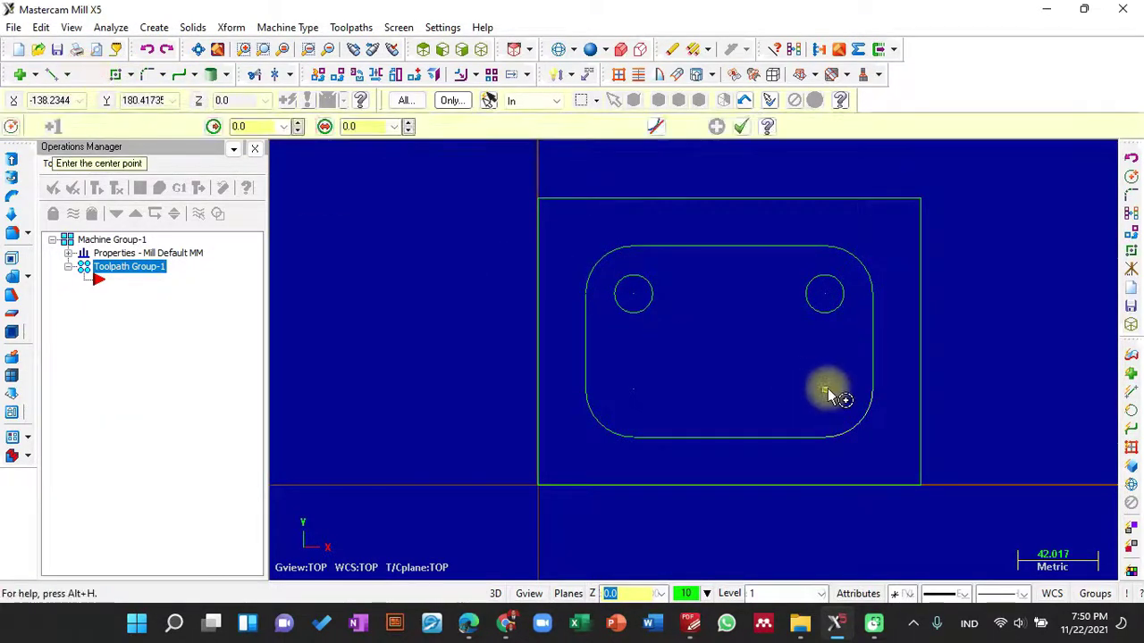
click(825, 390)
click(841, 402)
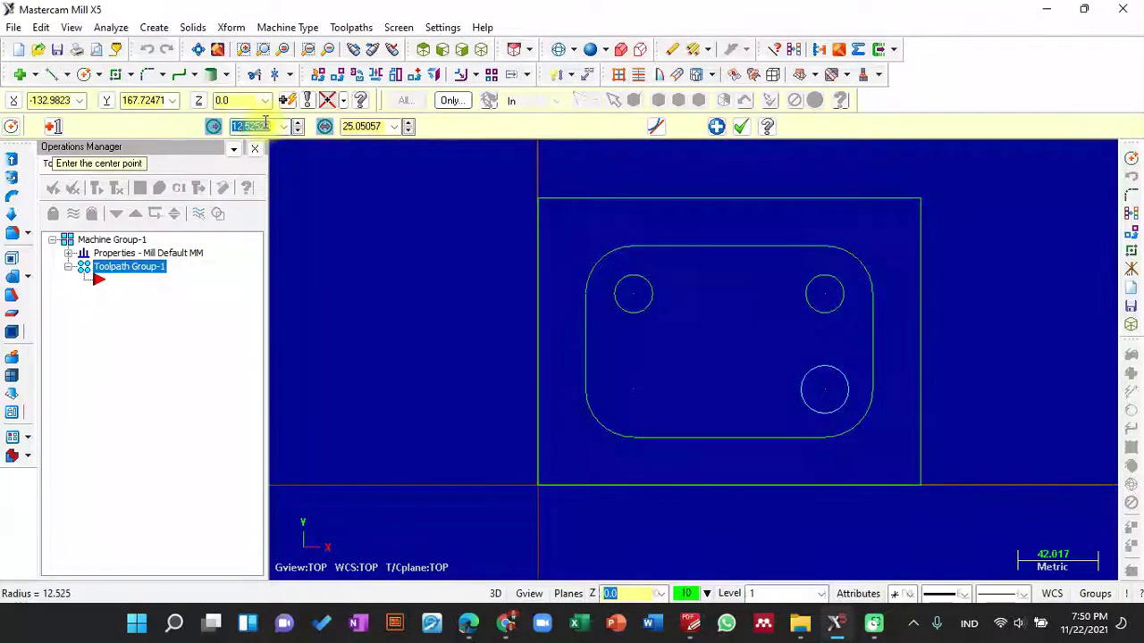
text(10)
key(Return)
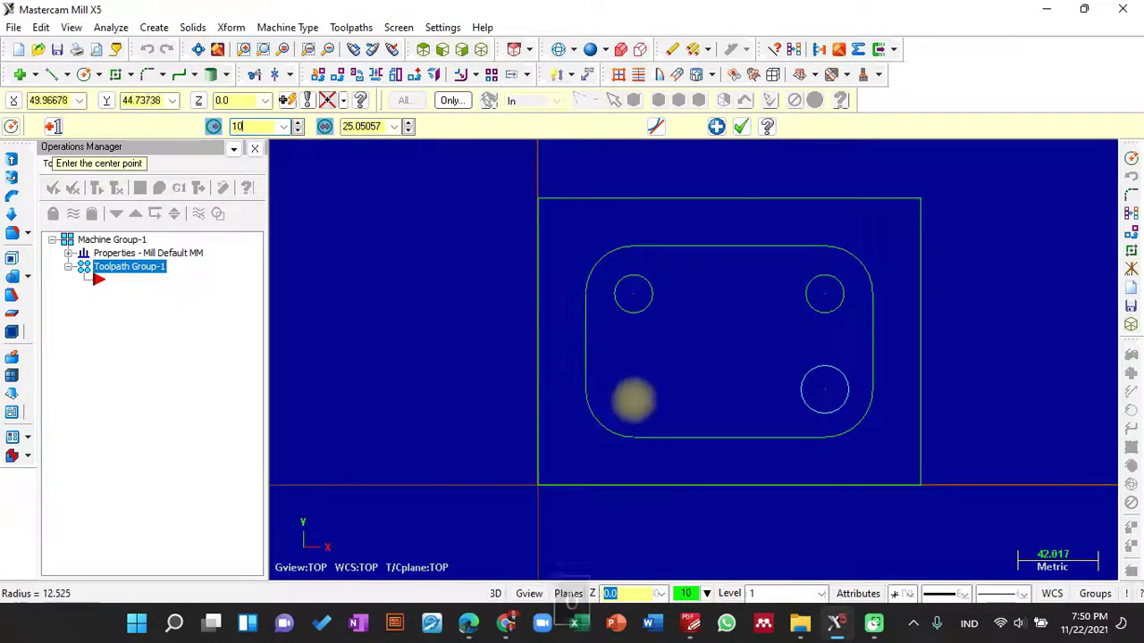
Draw a circle at the lower-left fillet's centre and set its radius to 10 mm
click(635, 390)
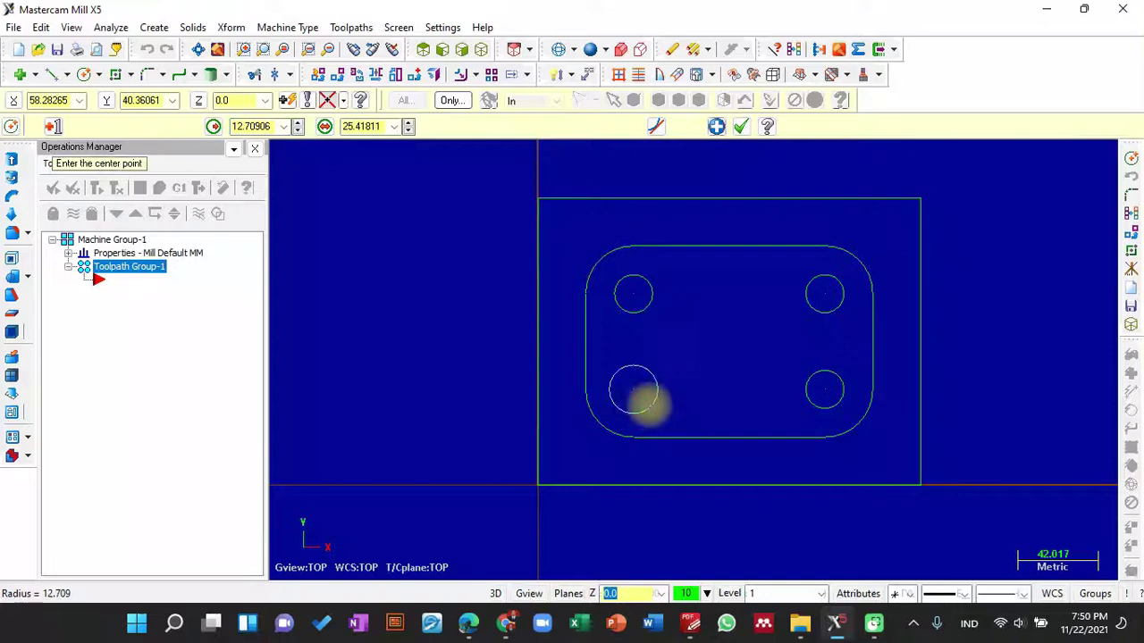
text(10)
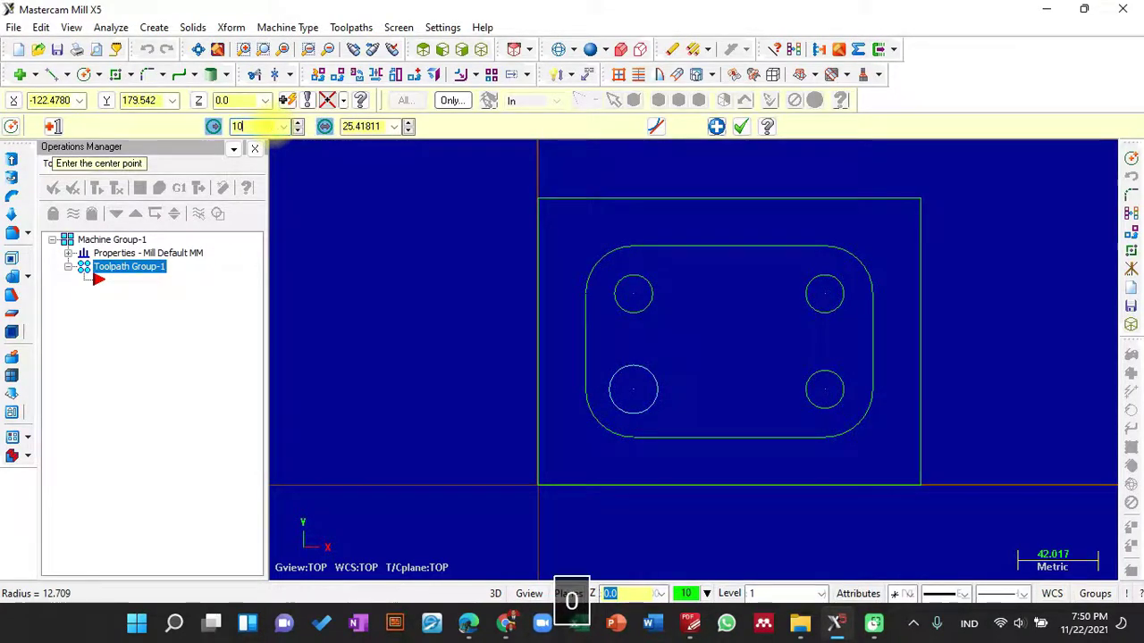
key(Return)
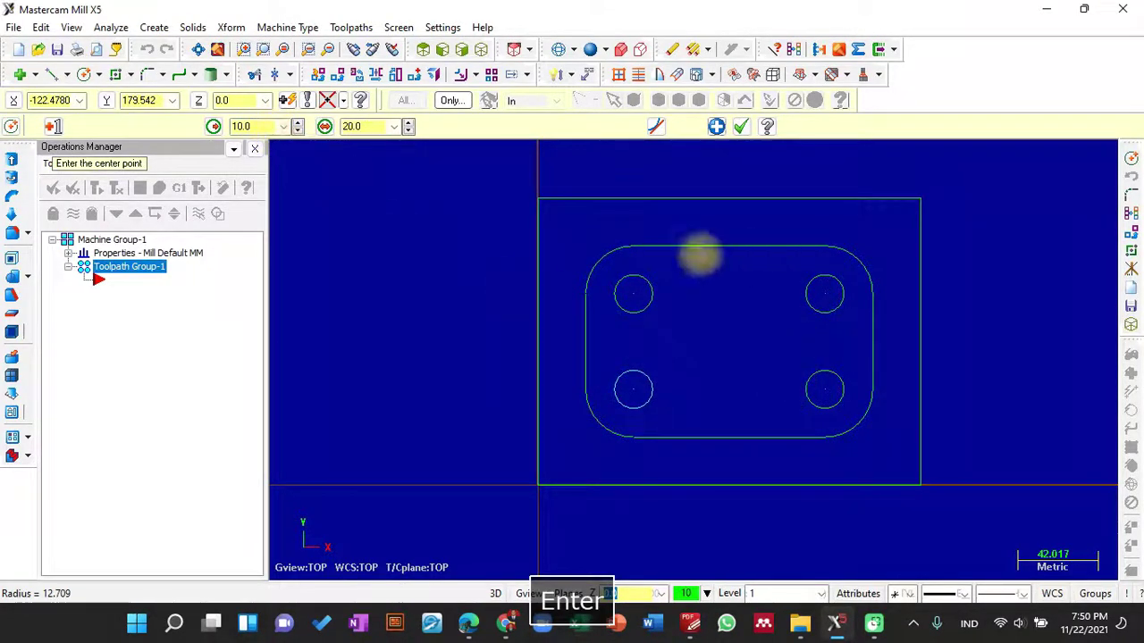
Examine the central pocket and hole dimensions in the PDF drawing's top and front views, and return to Mastercam
click(691, 623)
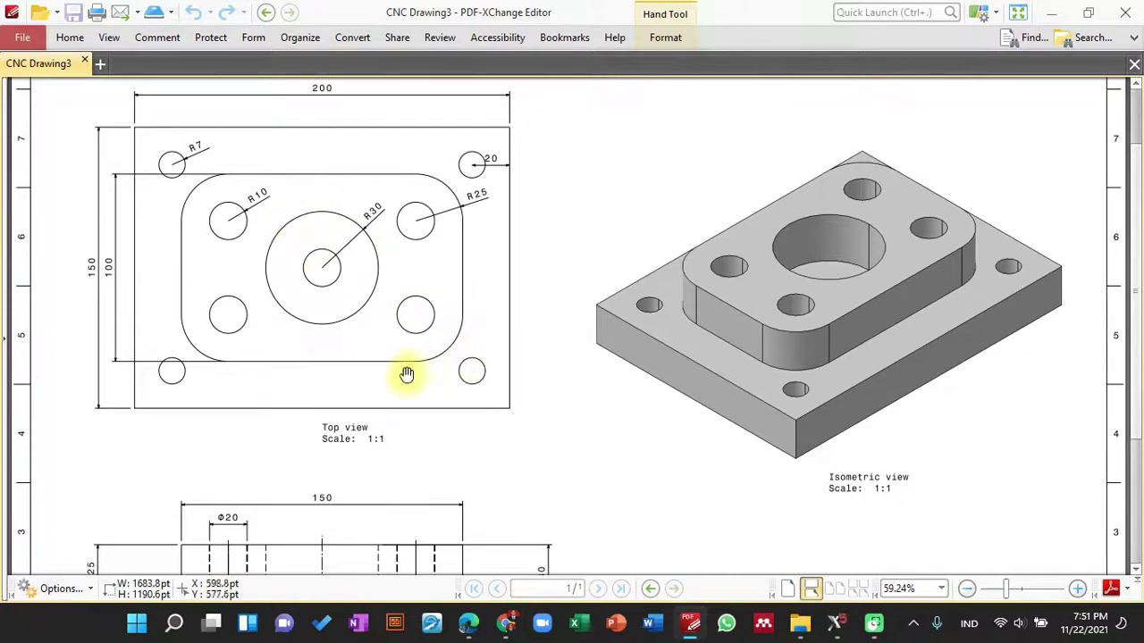
drag(365, 365, 378, 216)
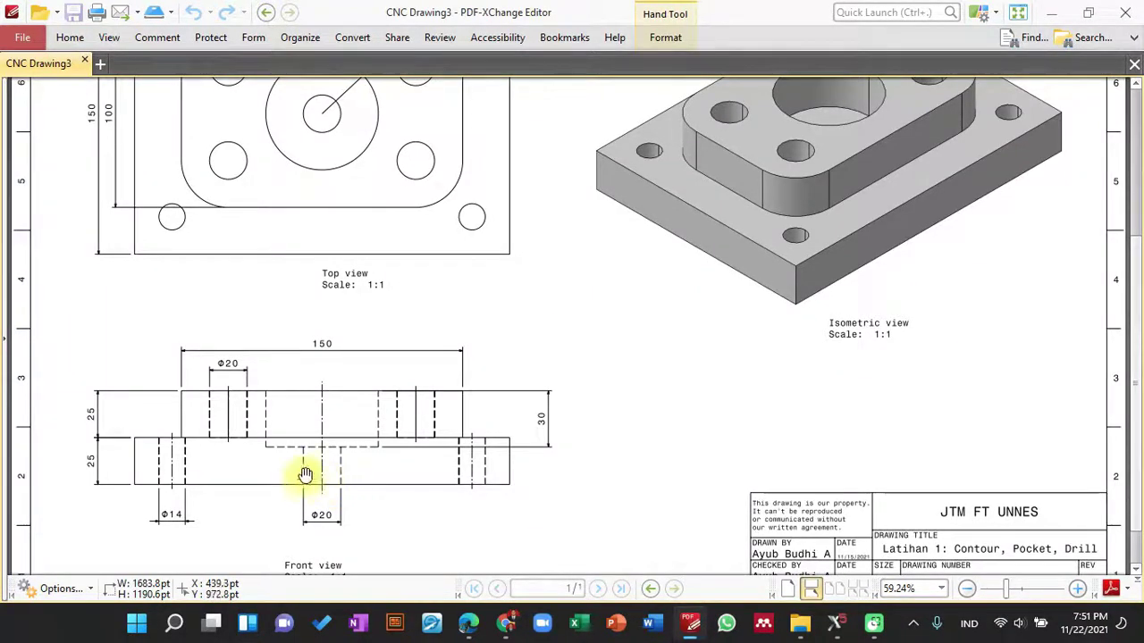
drag(361, 184, 357, 339)
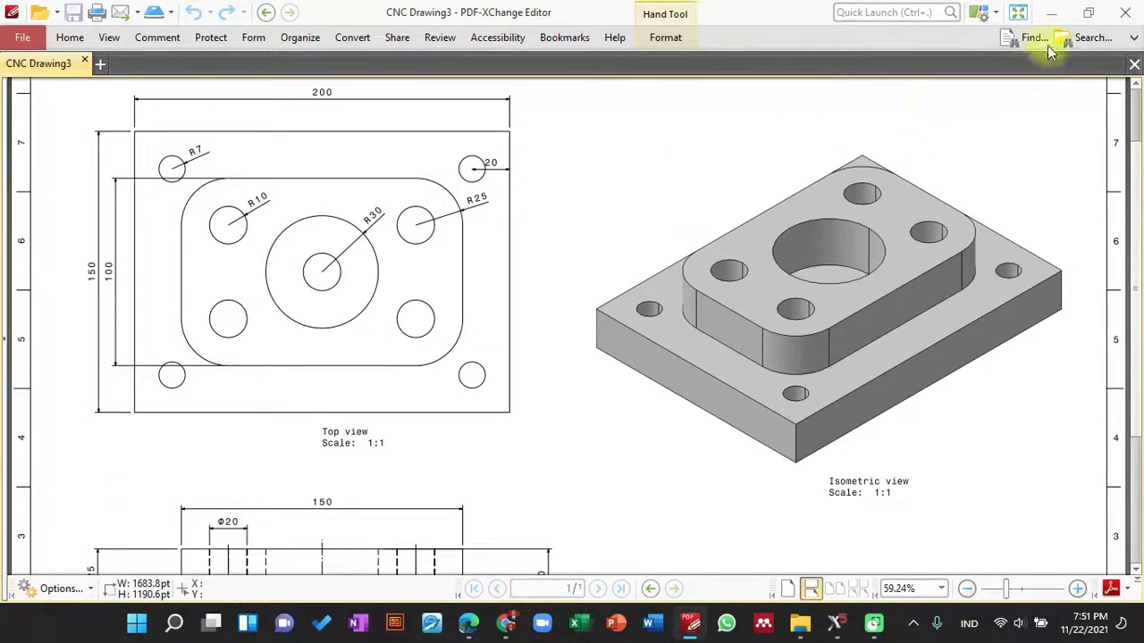
click(836, 625)
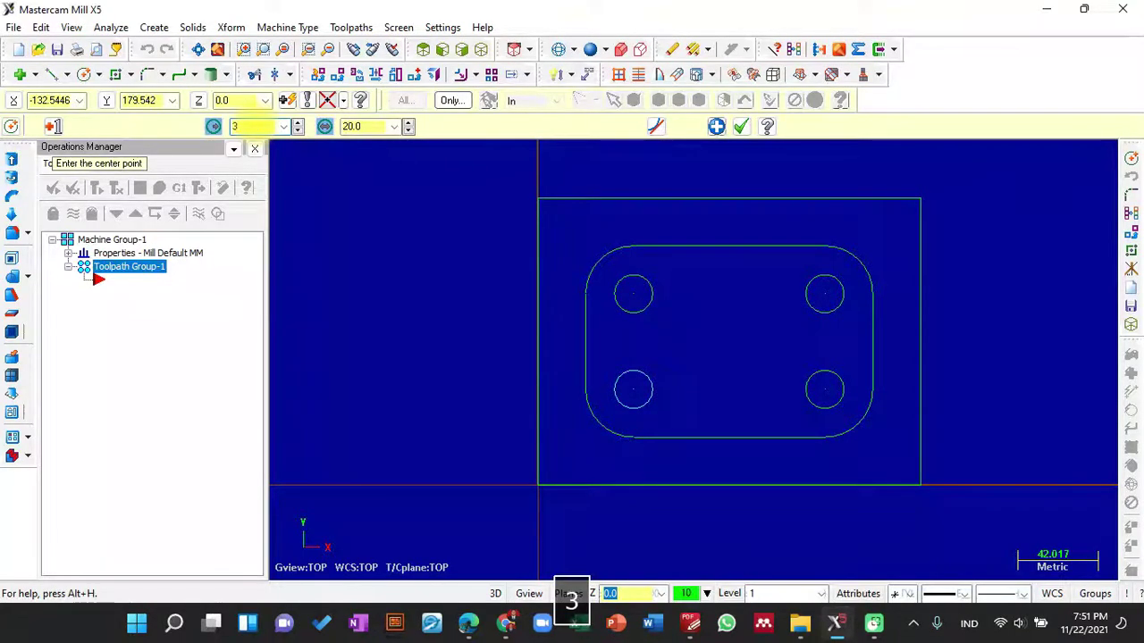
text(0)
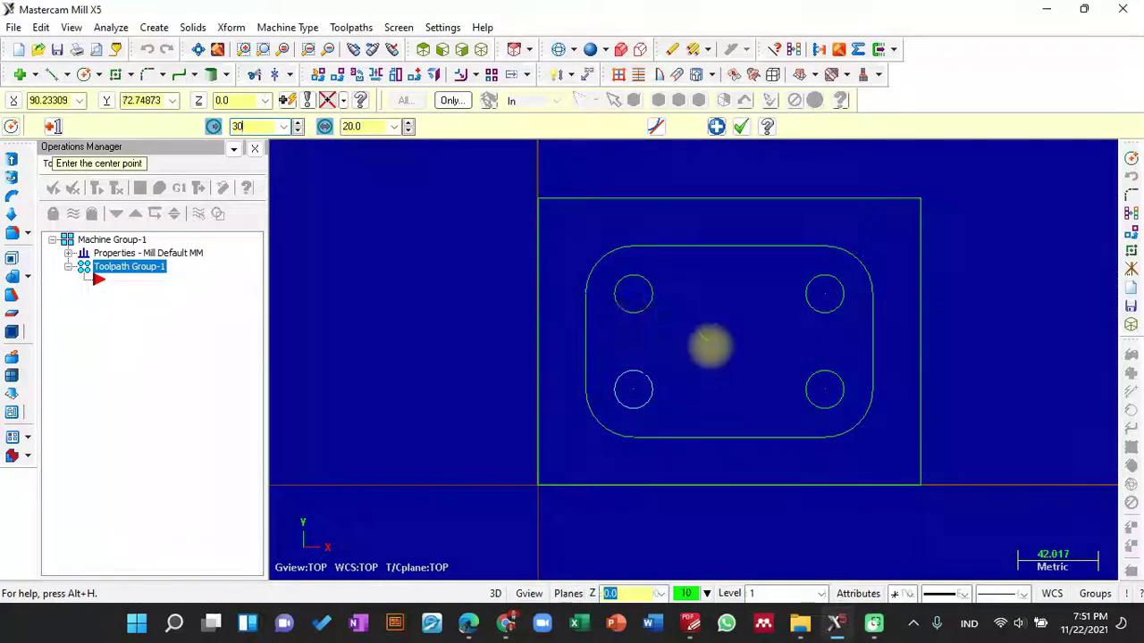
key(Return)
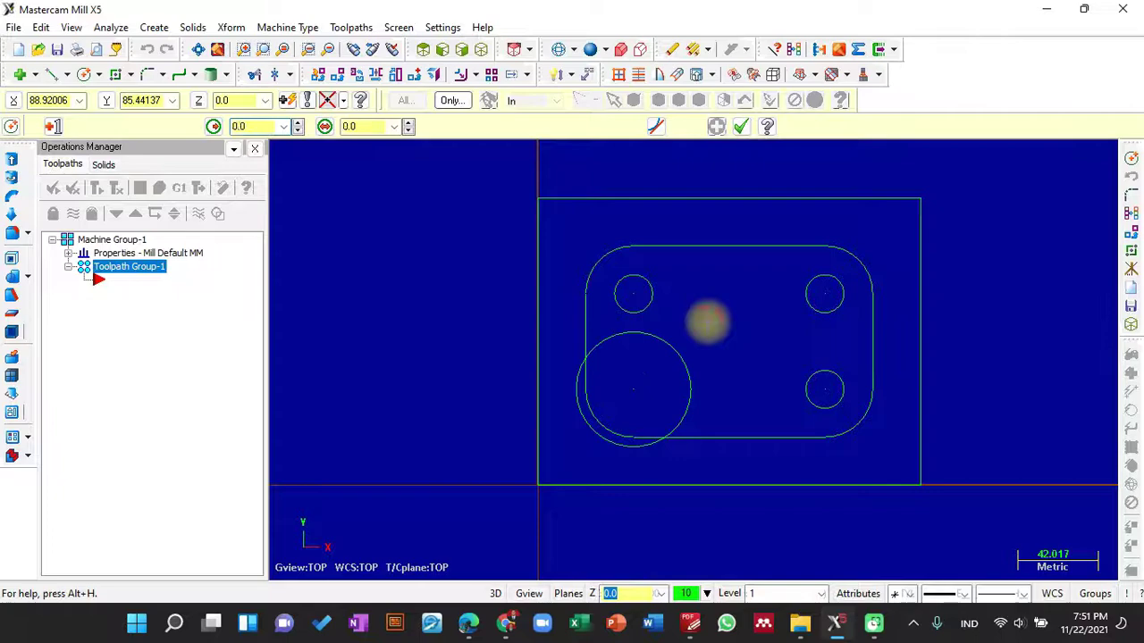
click(706, 322)
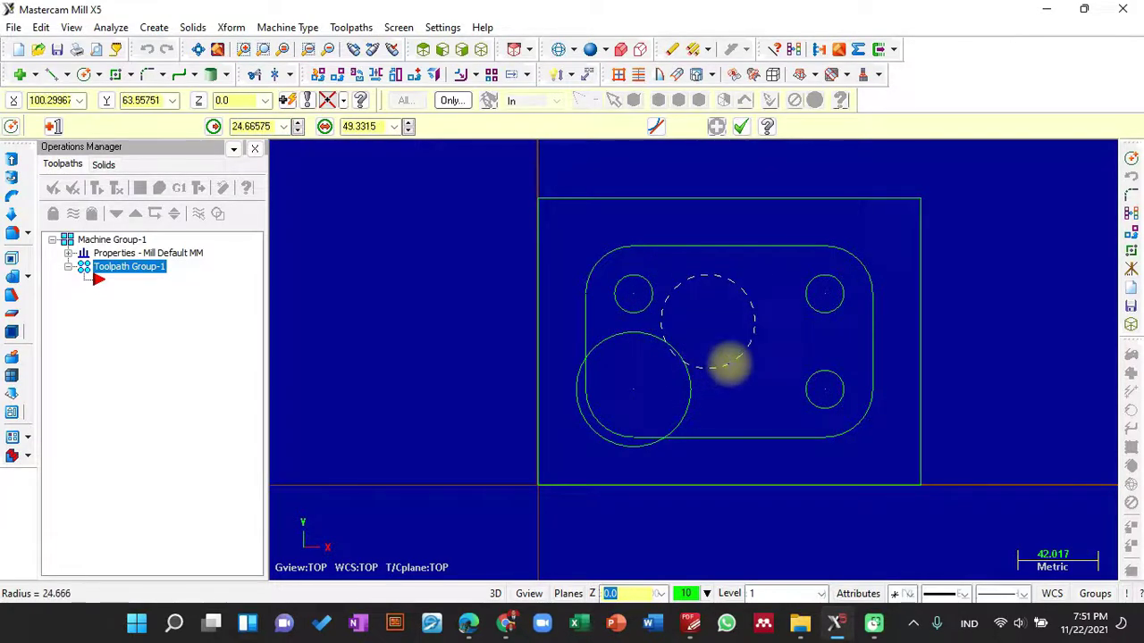
key(Escape)
key(ctrl+z)
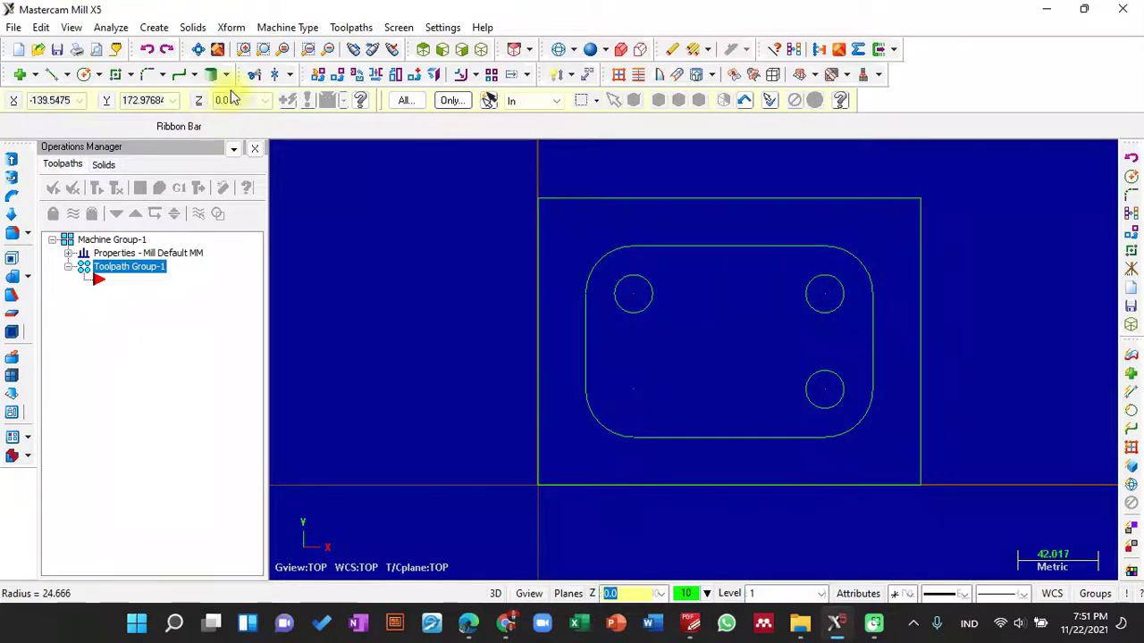
Draw a circle with a 10 mm radius centred on the inner profile's lower-left corner arc
click(82, 78)
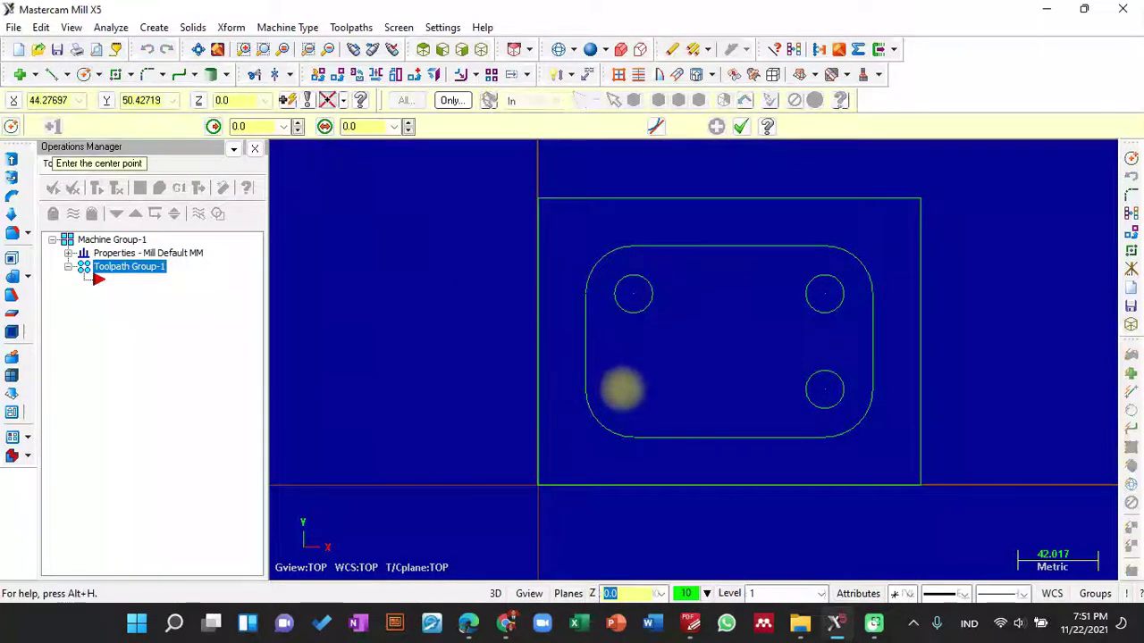
click(633, 389)
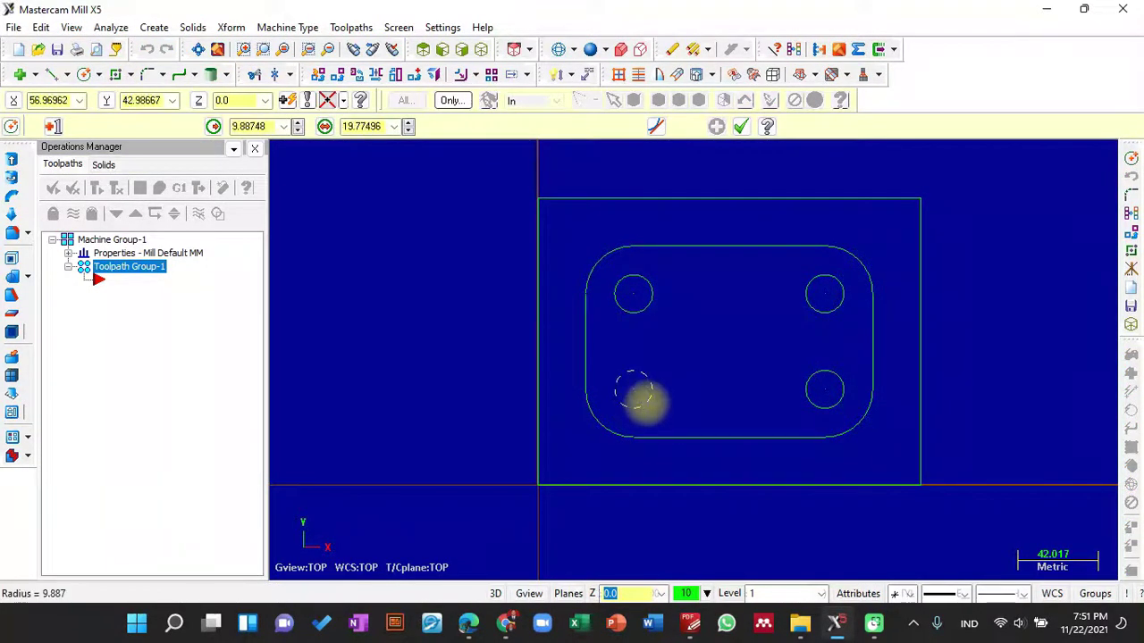
click(653, 397)
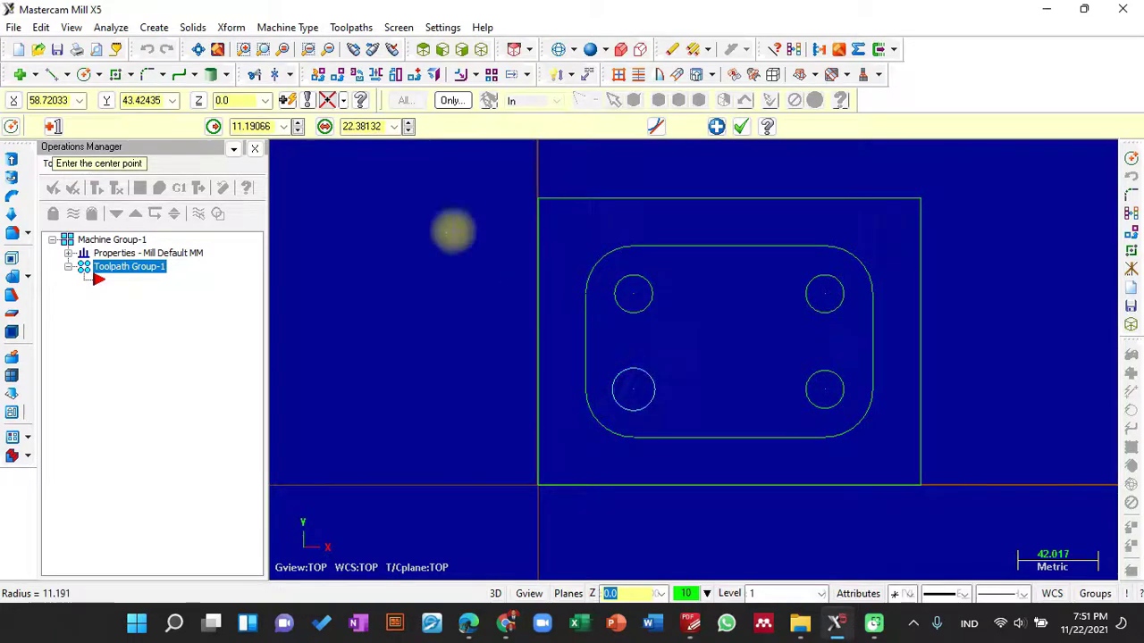
click(245, 126)
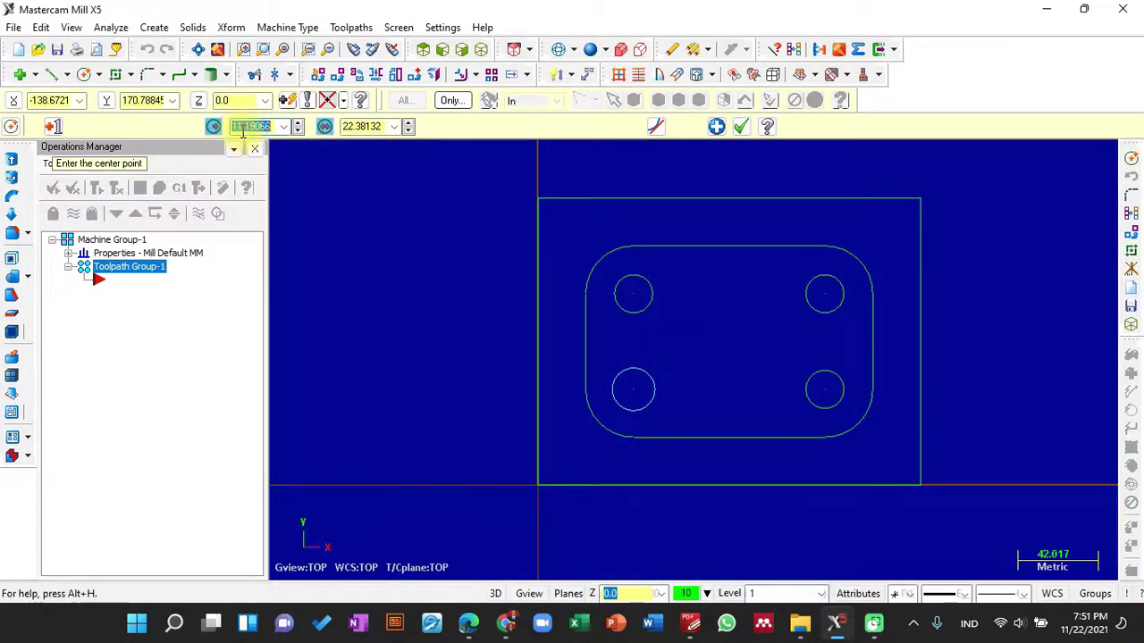
text(10)
key(Return)
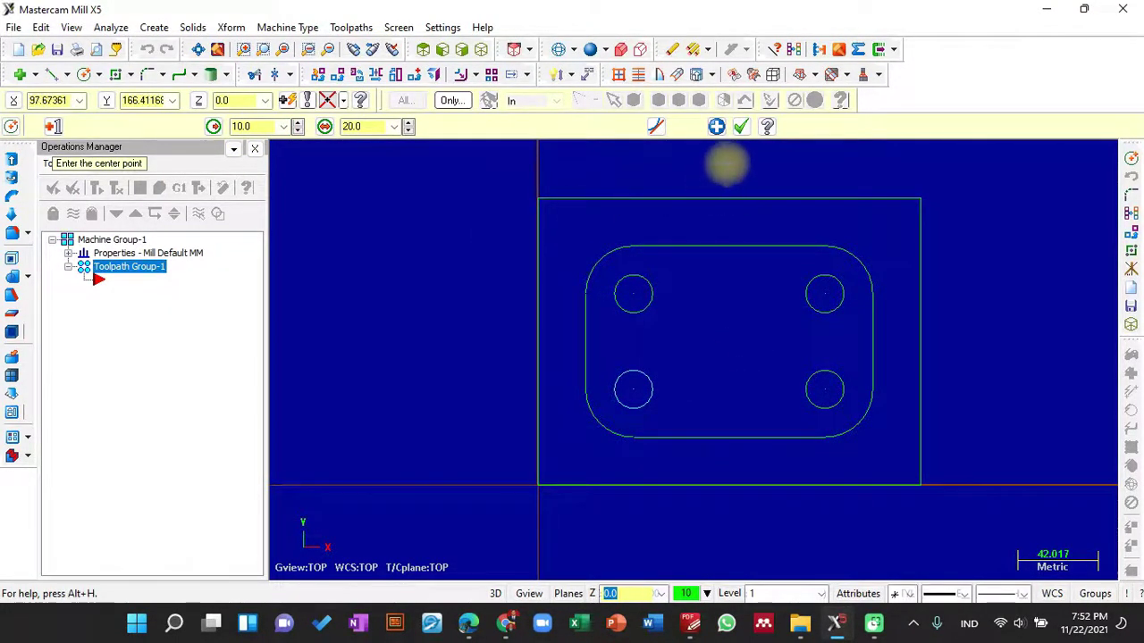
click(741, 128)
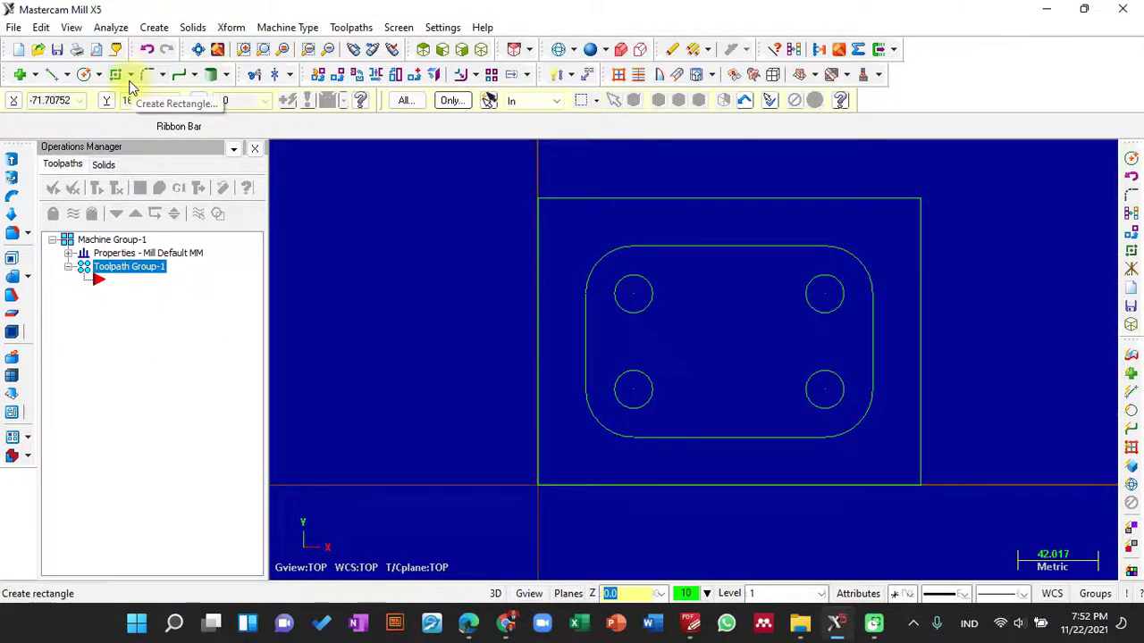
Draw a vertical construction line between the midpoints of the inner rounded rectangle's upper and lower edges
click(52, 75)
click(731, 251)
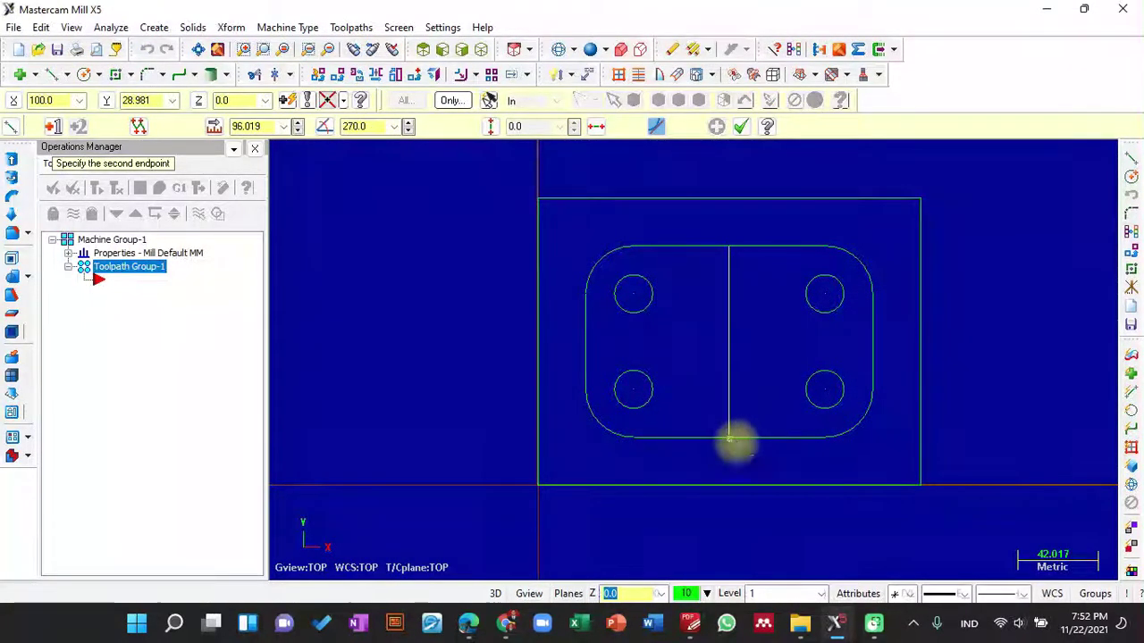
click(731, 438)
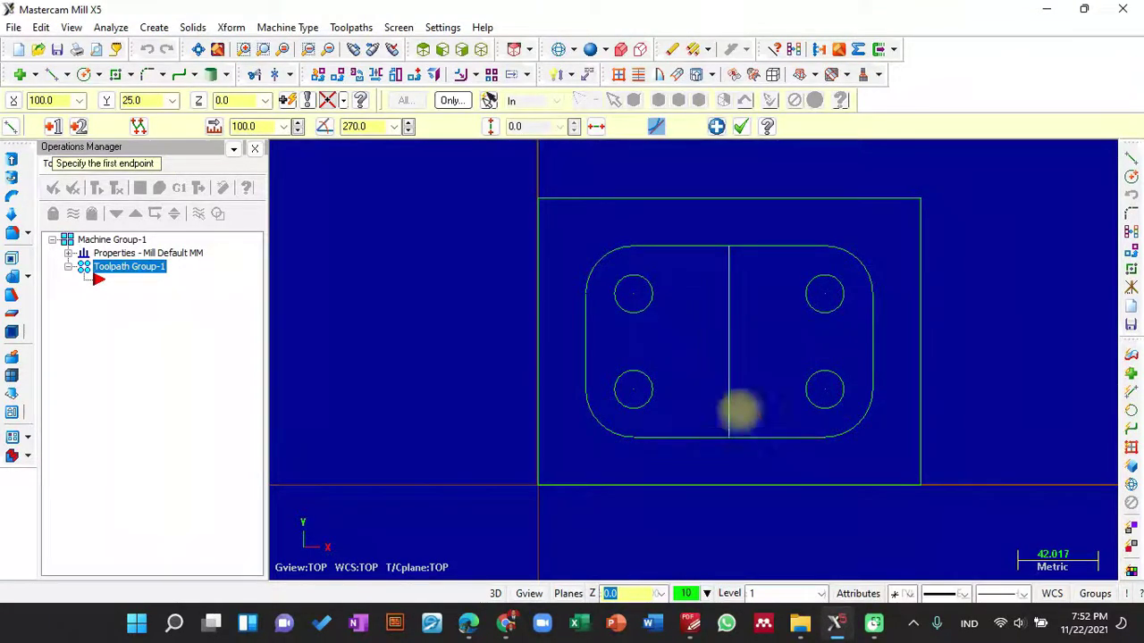
Draw a circle at the vertical construction line's midpoint and set its radius to 30 mm
click(85, 76)
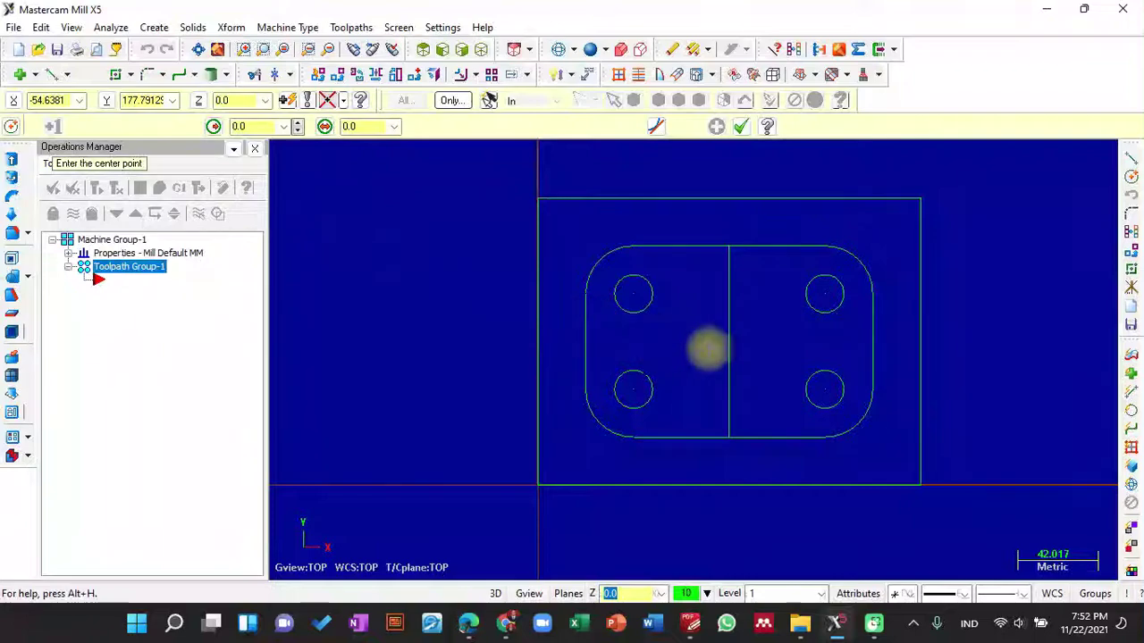
click(729, 343)
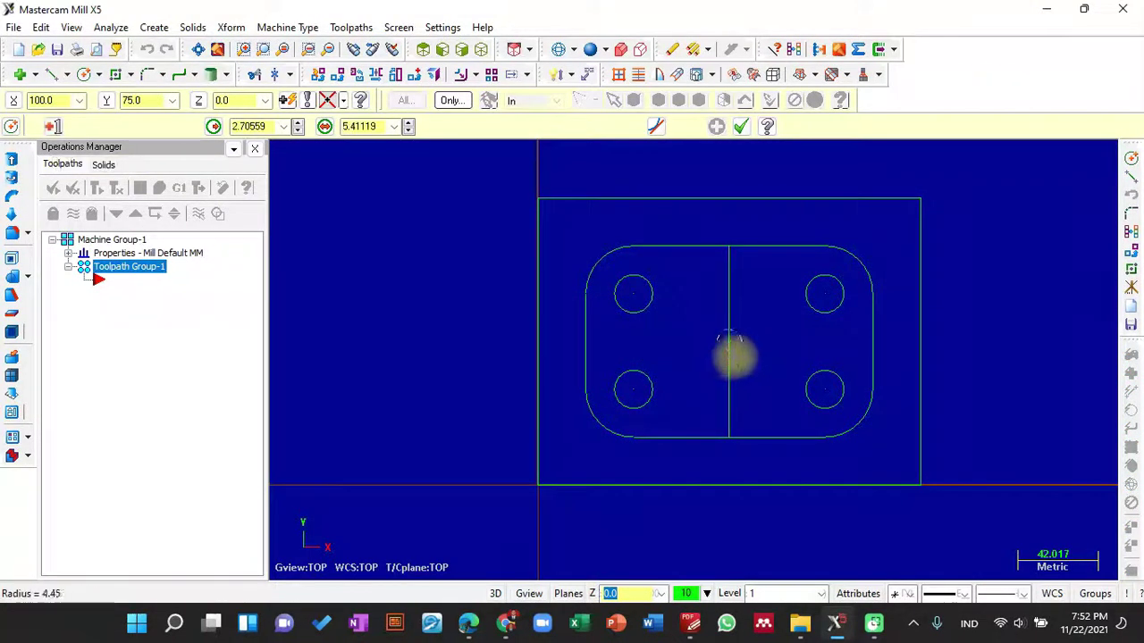
click(759, 386)
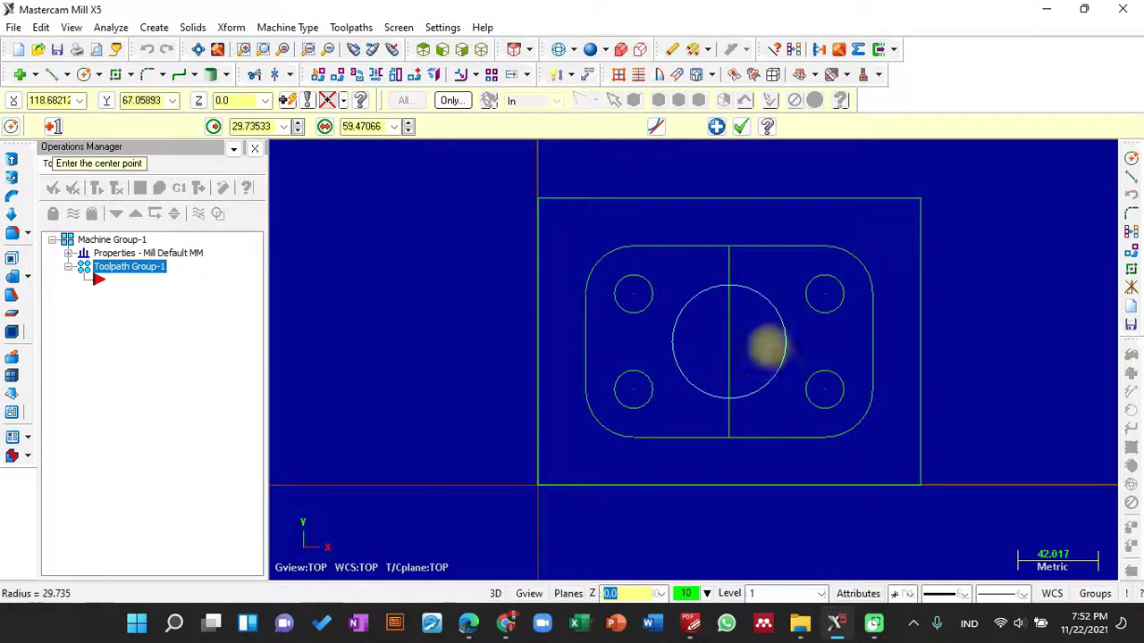
click(265, 123)
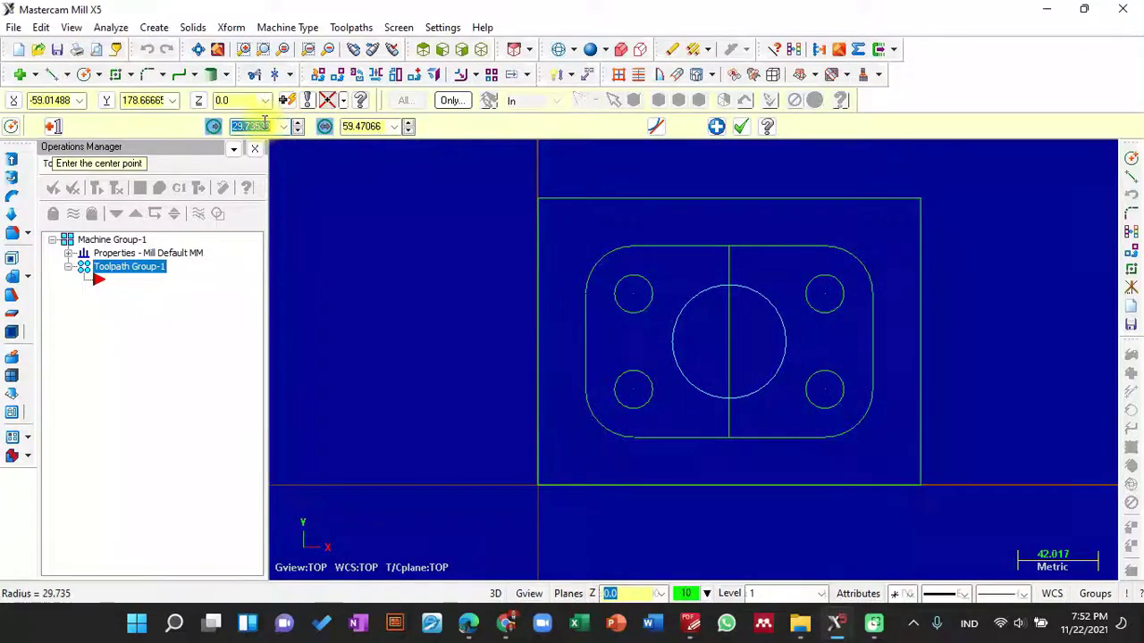
text(30)
key(Return)
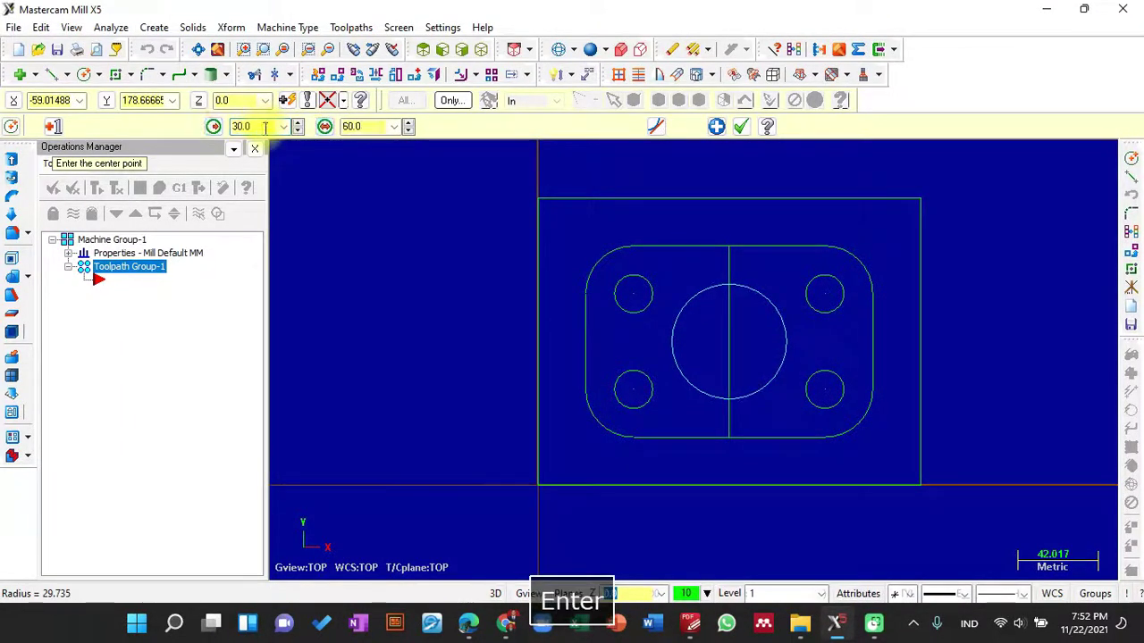
Draw a concentric circle inside the 30 mm radius circle and set its radius to 10 mm
click(729, 343)
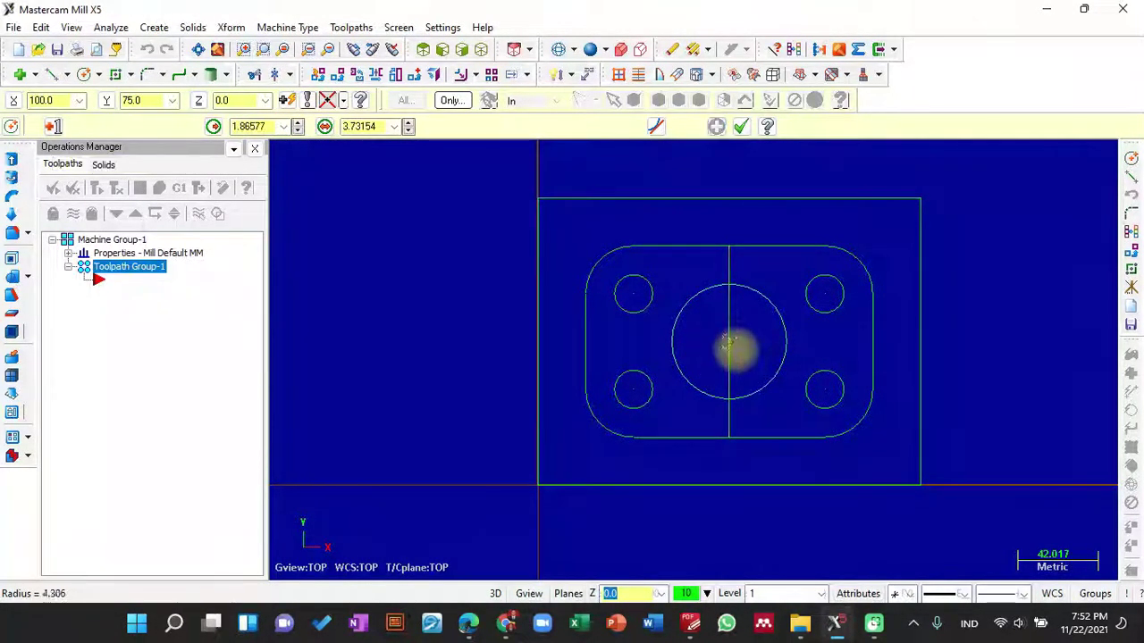
click(741, 355)
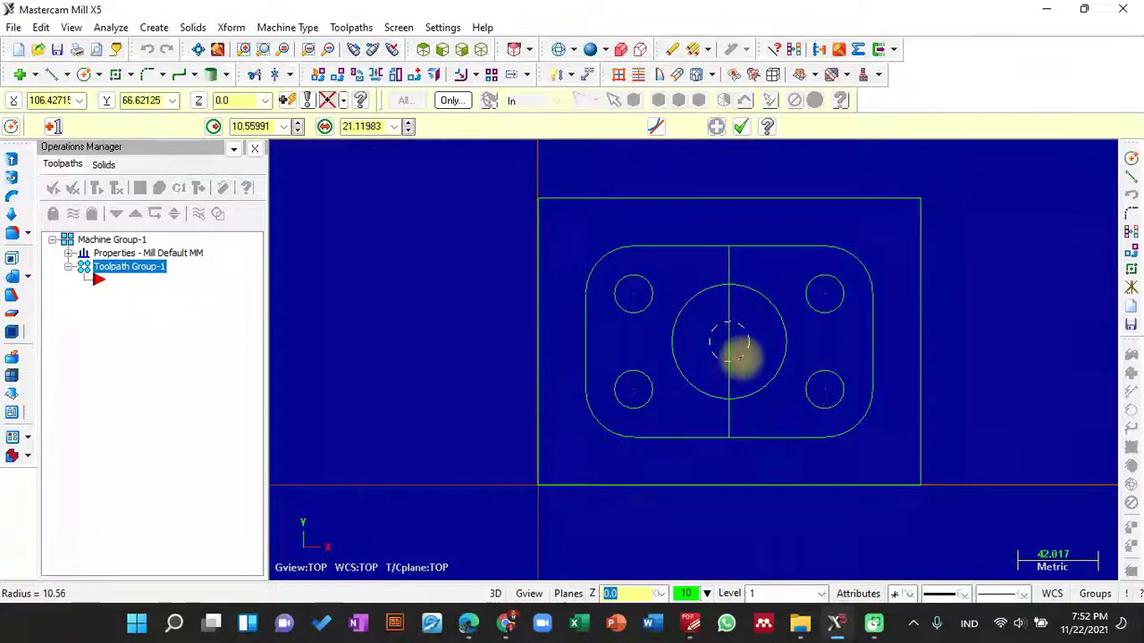
click(251, 127)
text(10)
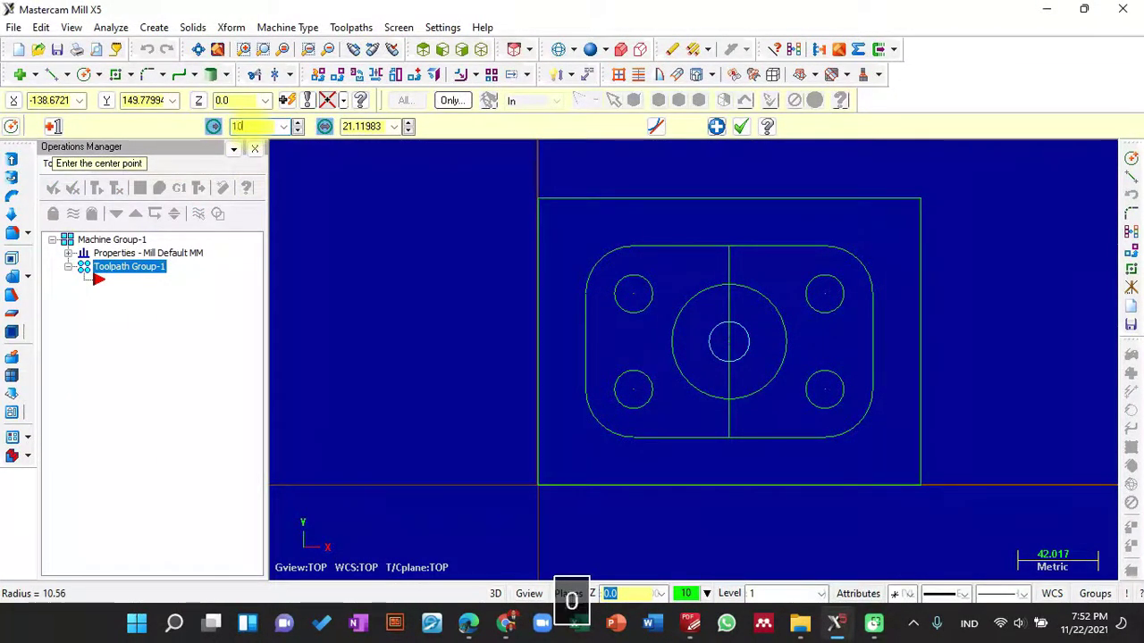
key(Return)
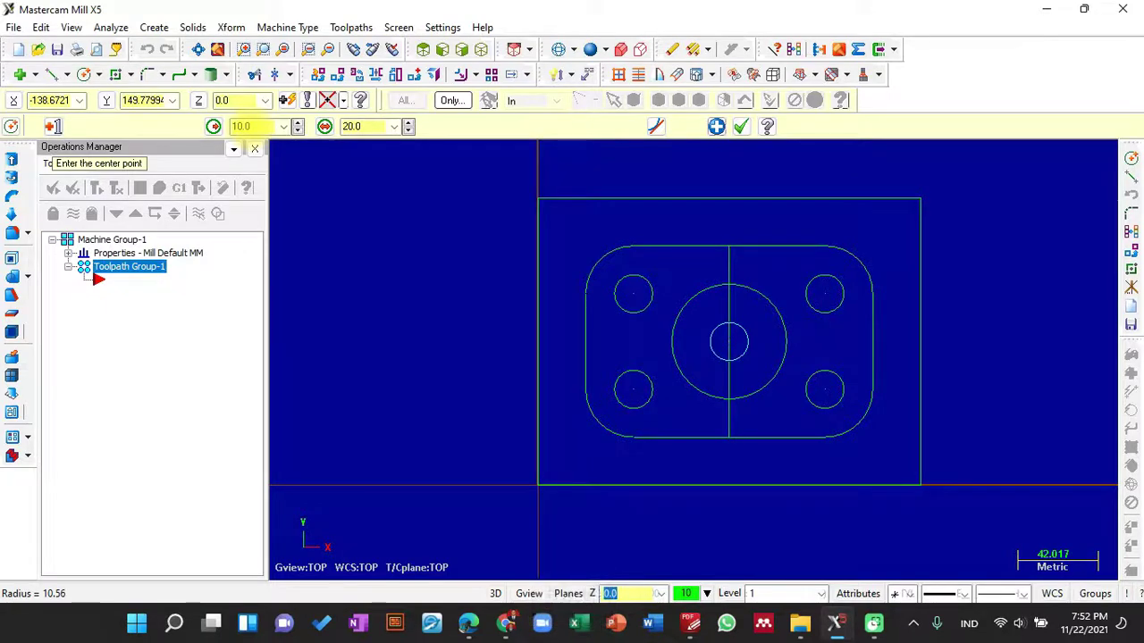
Finish the circle command and delete the vertical construction line through the central circles
click(615, 239)
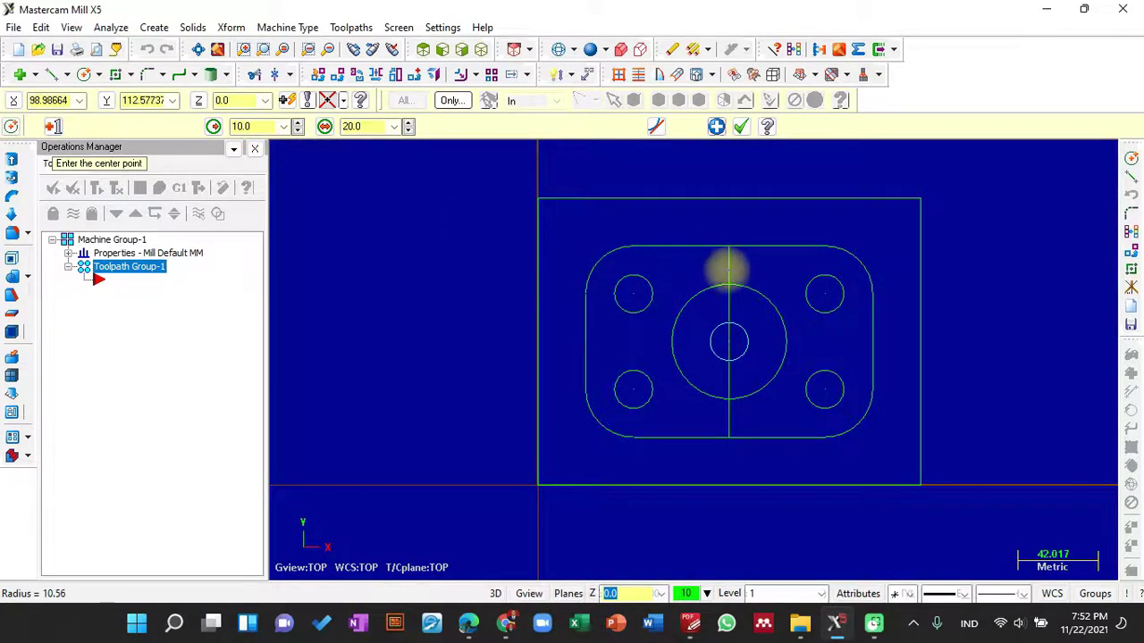
key(Escape)
click(729, 268)
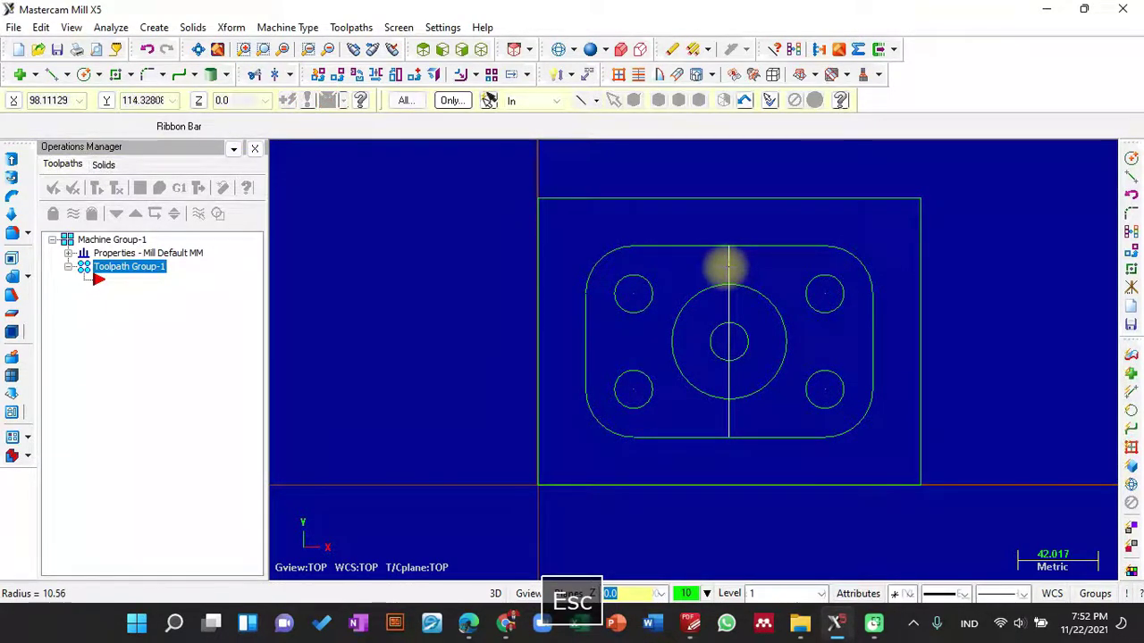
key(Delete)
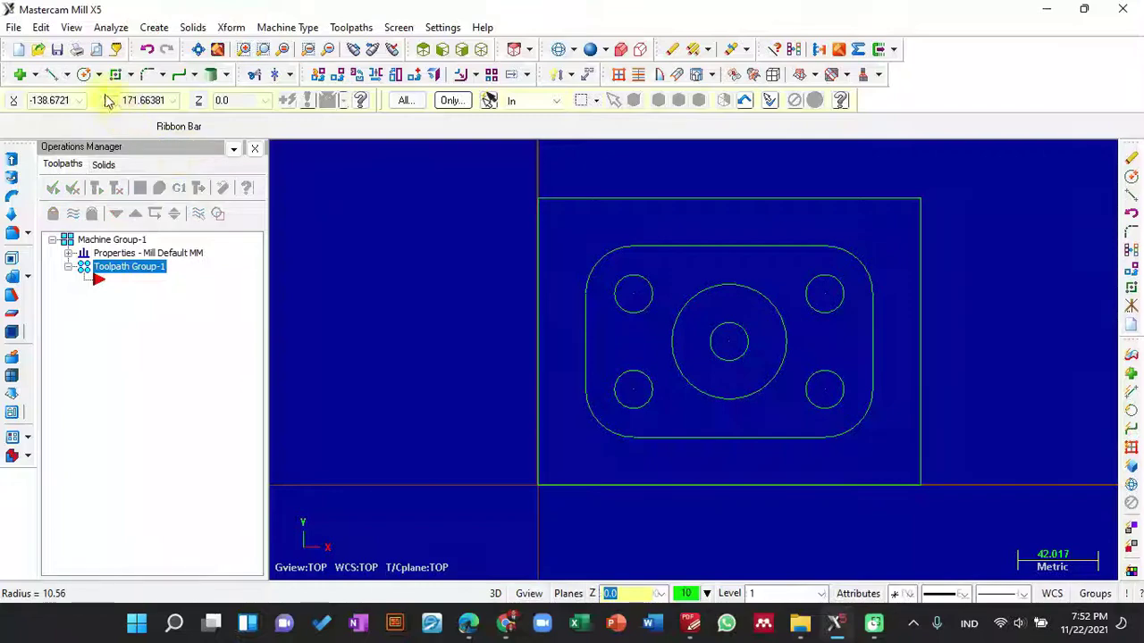
Try a 7 mm radius circle placed freehand inside the plate's upper-left corner, and delete it
click(85, 74)
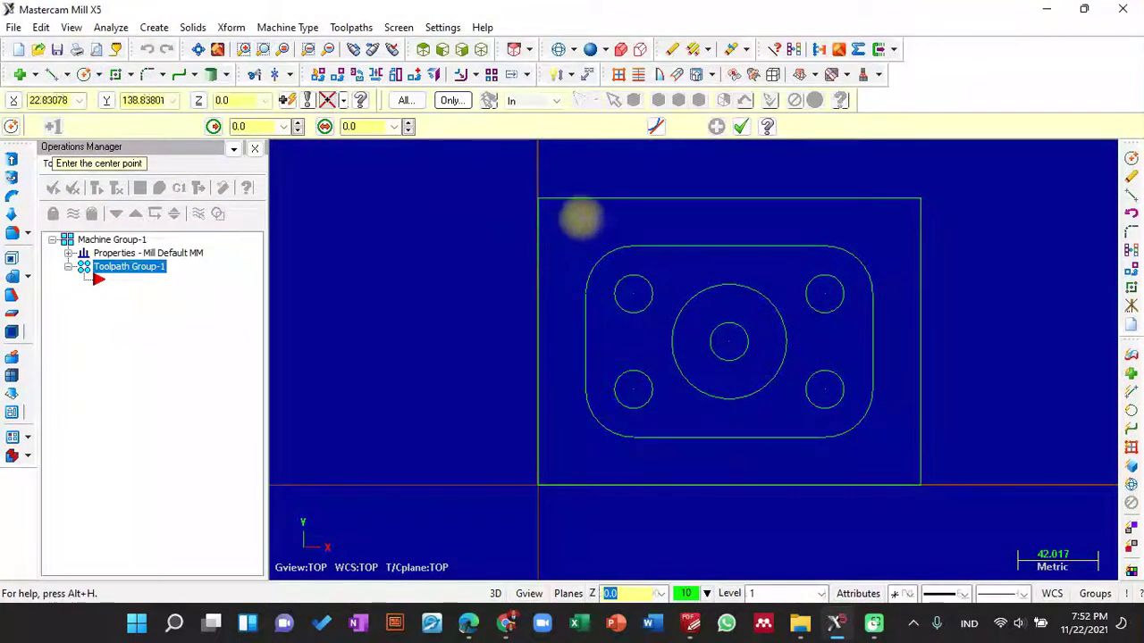
click(563, 226)
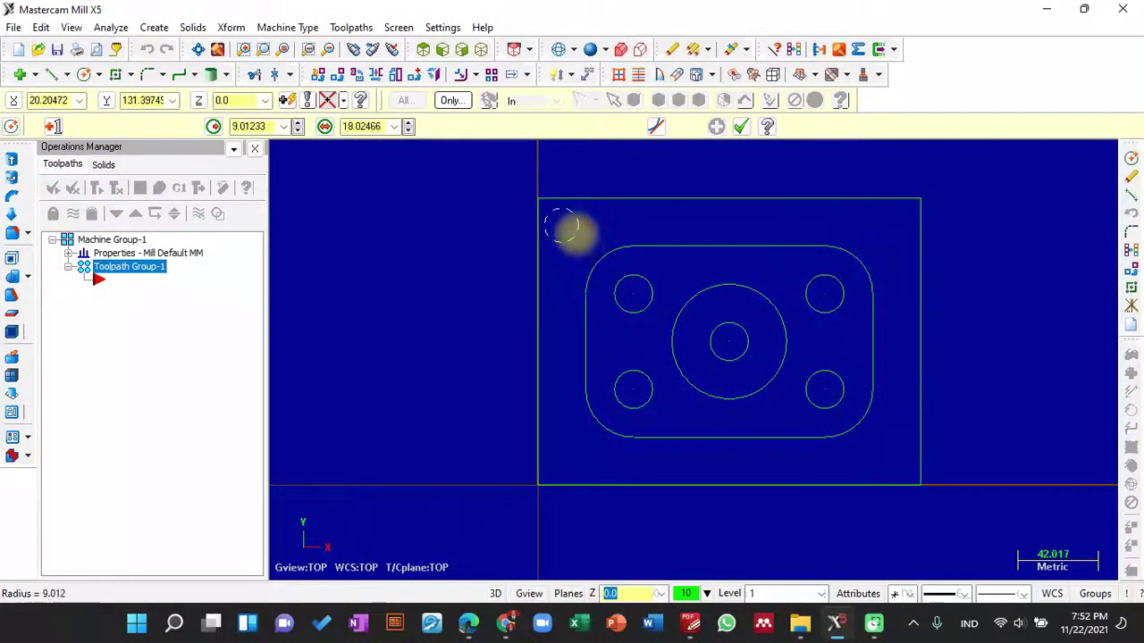
click(576, 231)
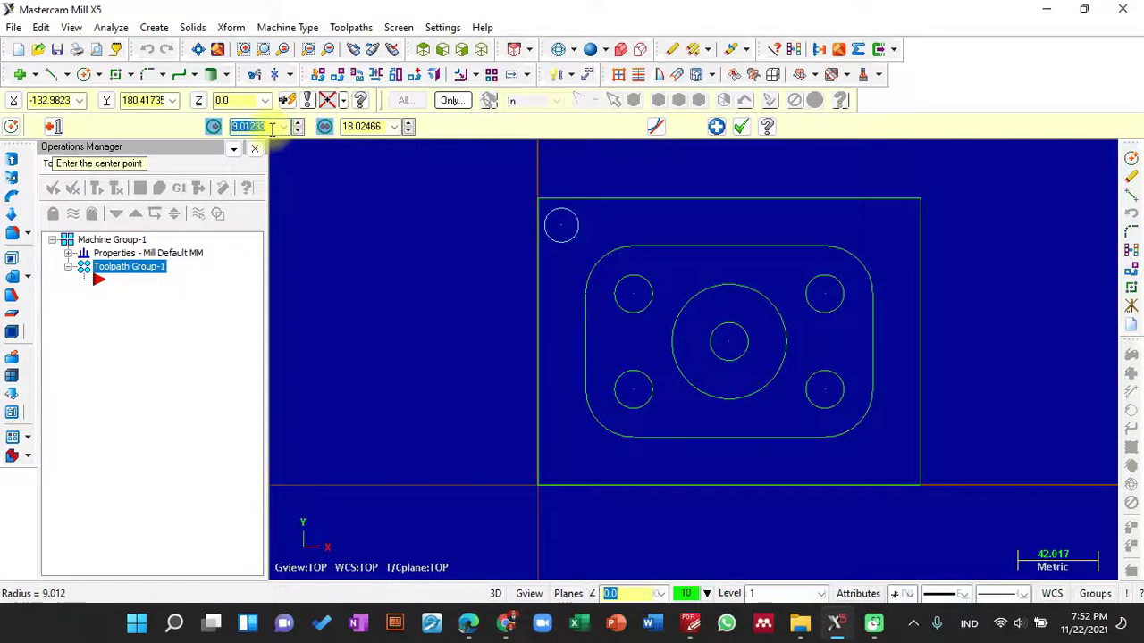
text(7)
key(Return)
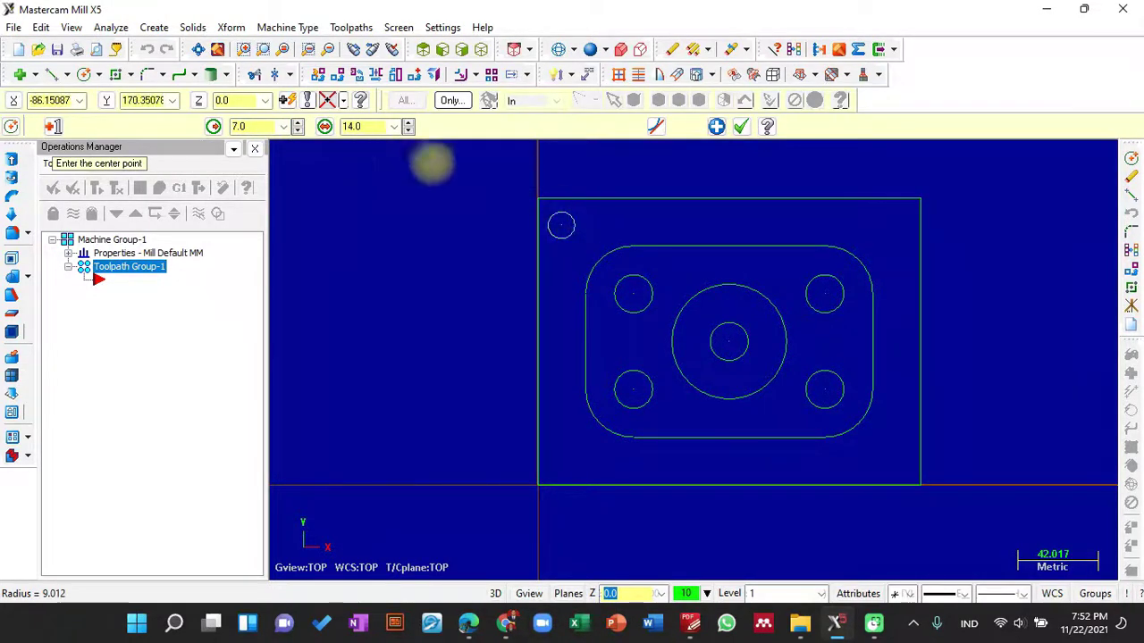
click(740, 127)
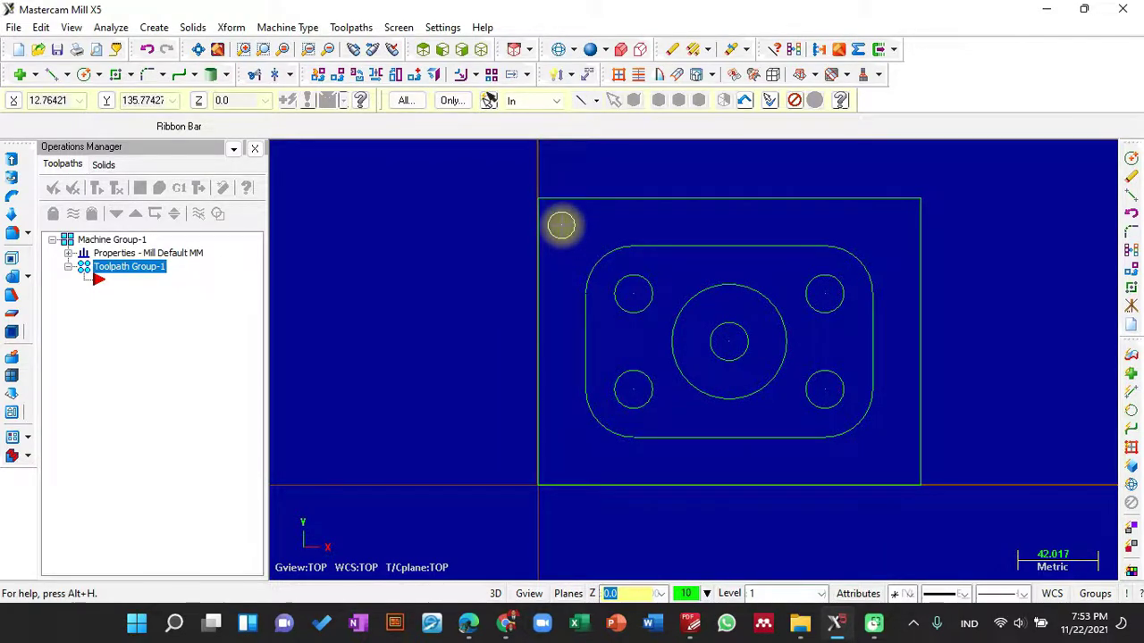
key(Delete)
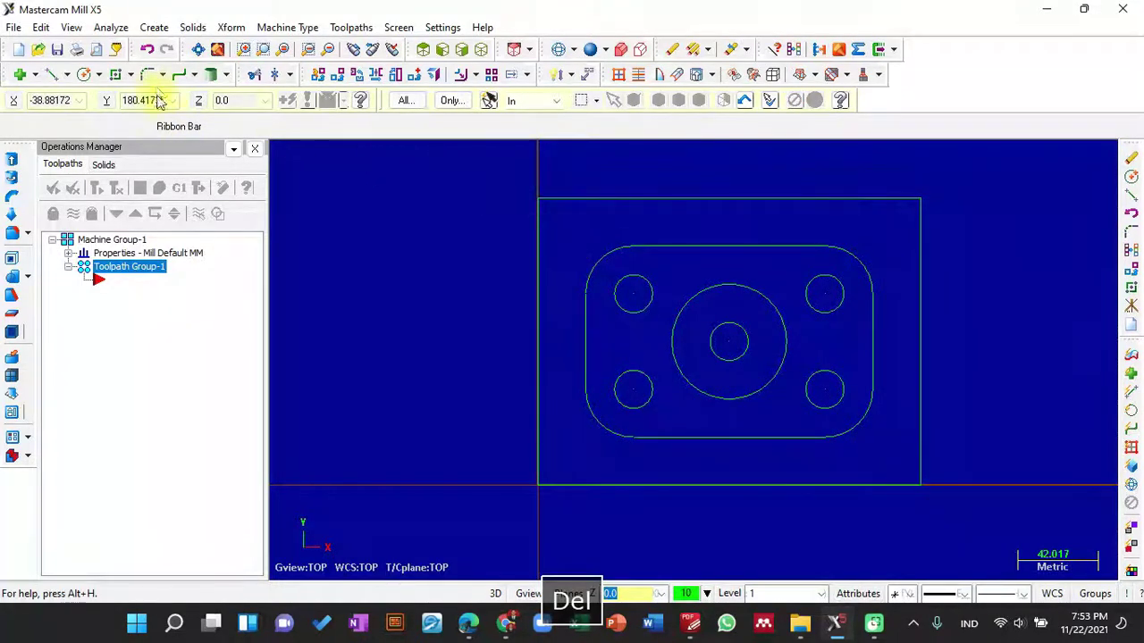
Draw a circle centred on the outer rectangle's upper-left corner and set its radius to 7 mm
click(86, 76)
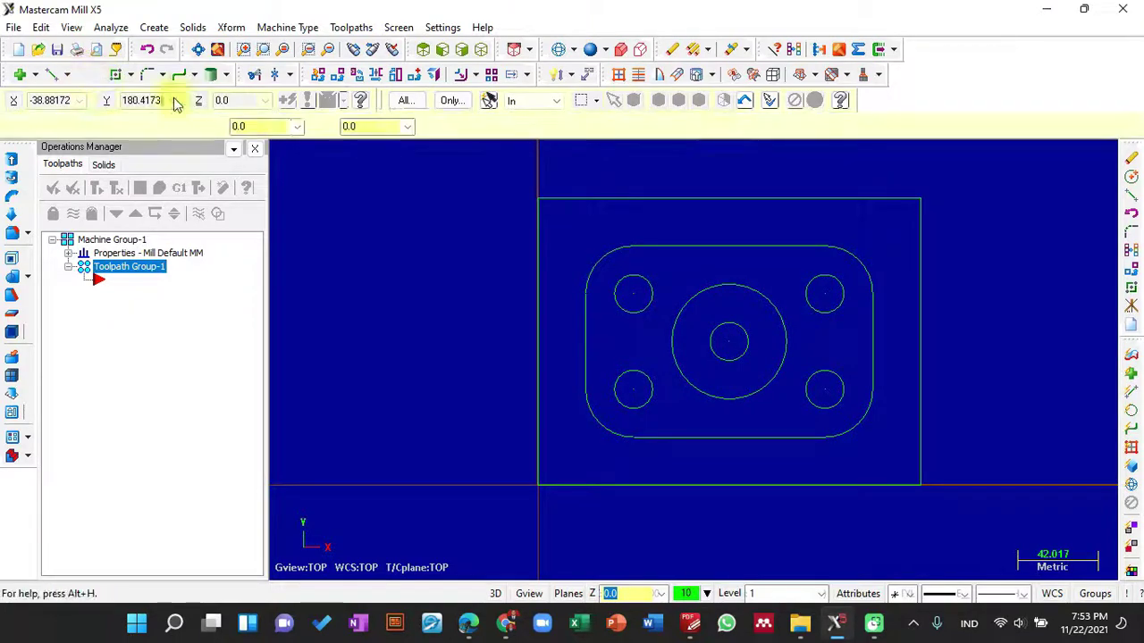
click(540, 198)
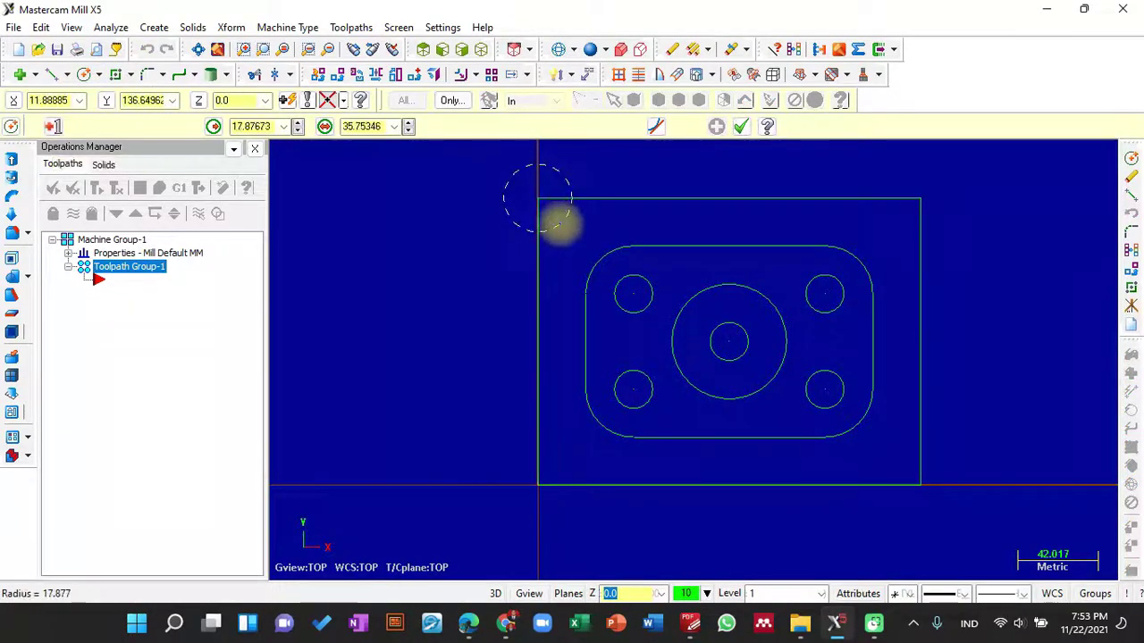
click(551, 217)
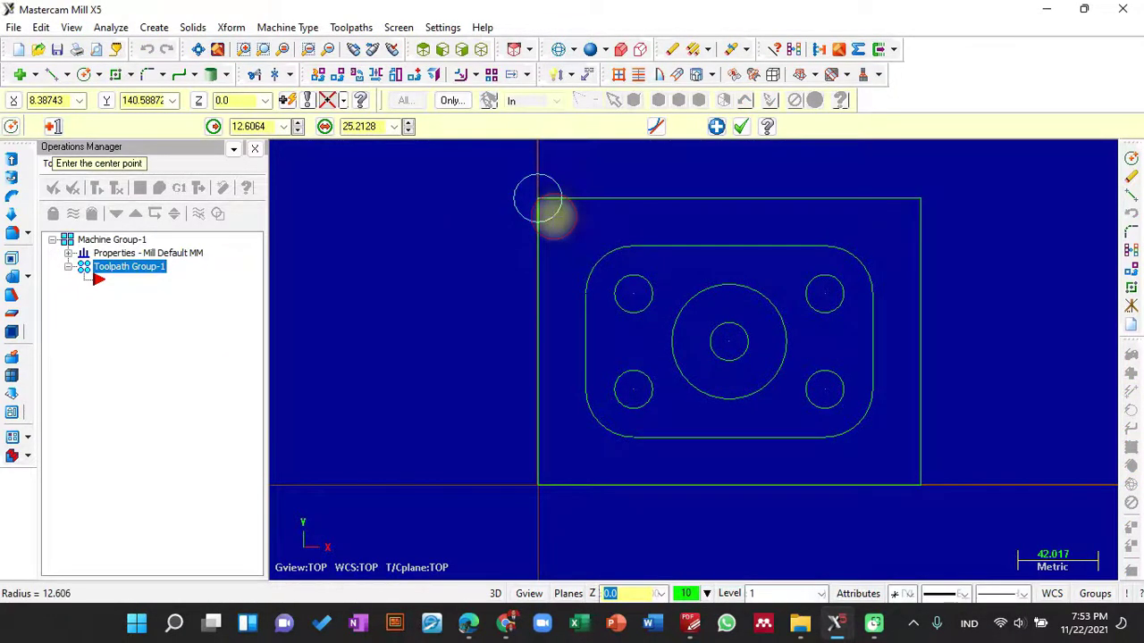
click(256, 126)
text(7)
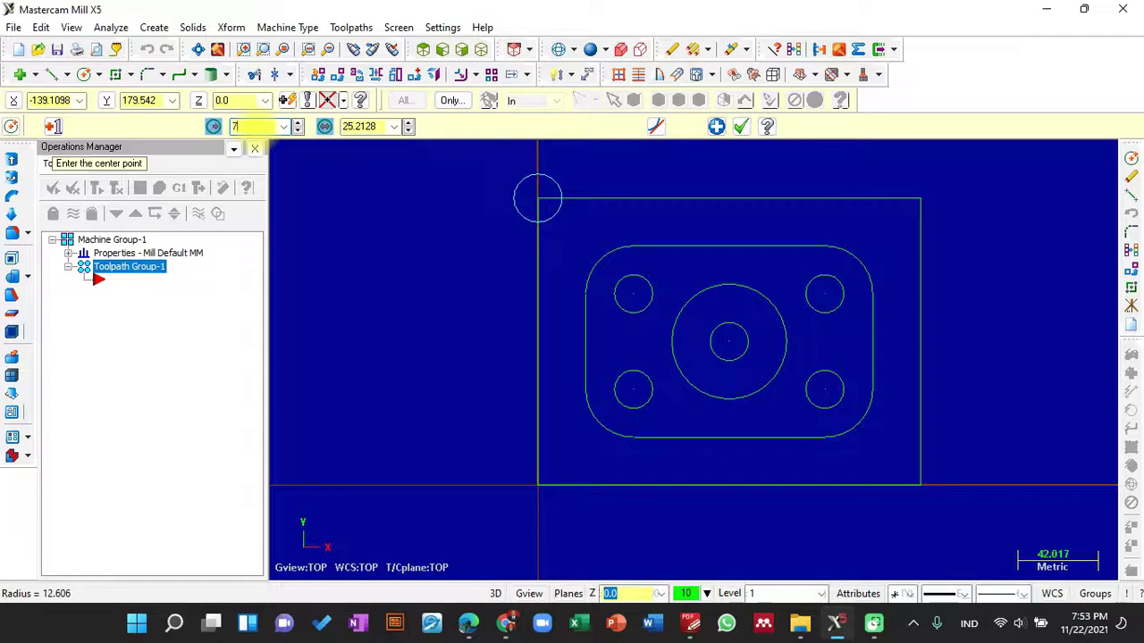
key(Return)
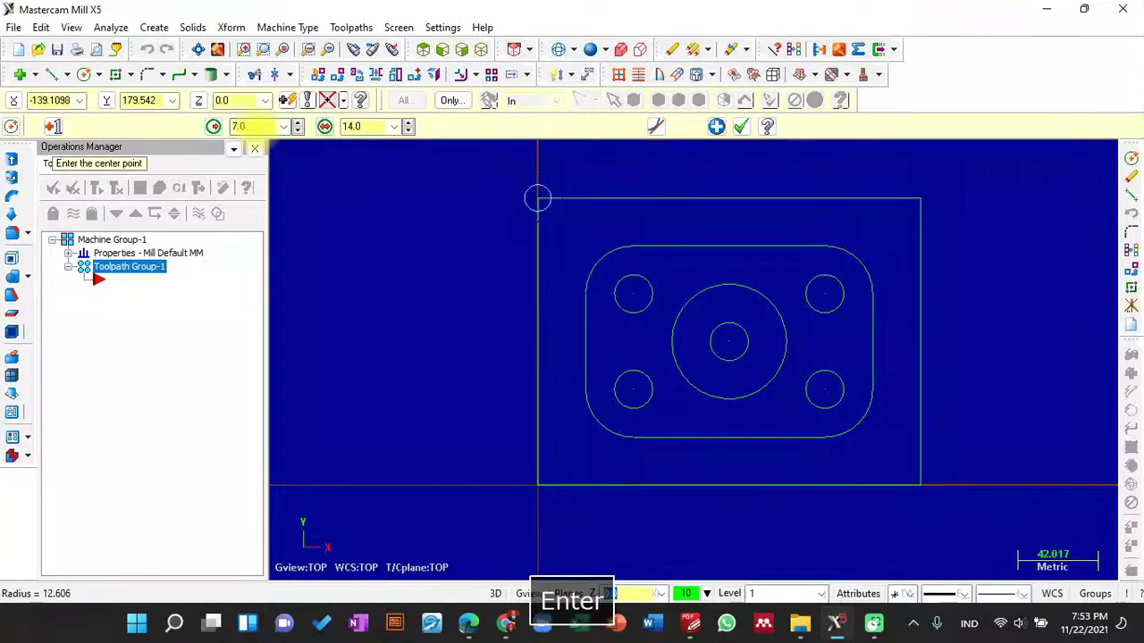
click(740, 133)
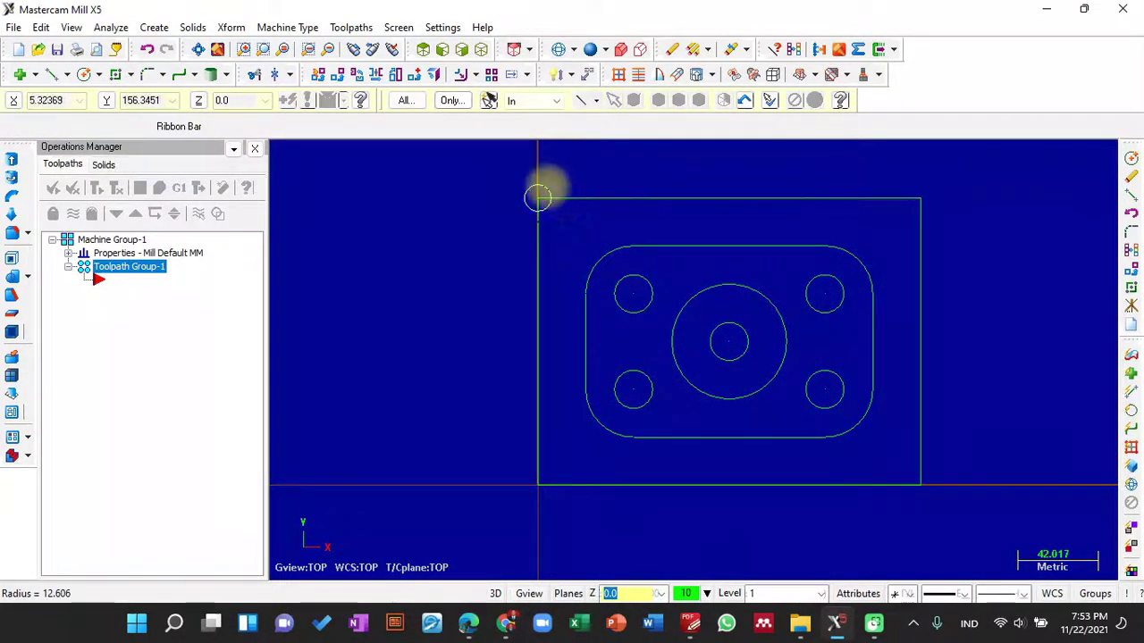
Move the 7 mm radius circle at the plate's upper-left corner by 20 in X and -20 in Y
click(336, 78)
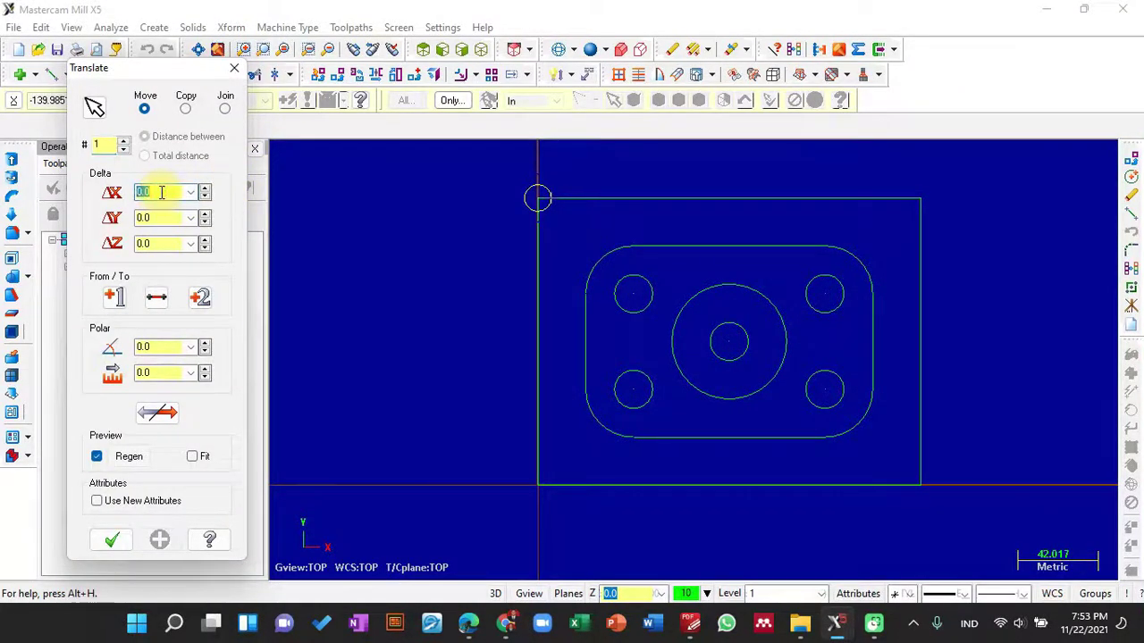
click(696, 625)
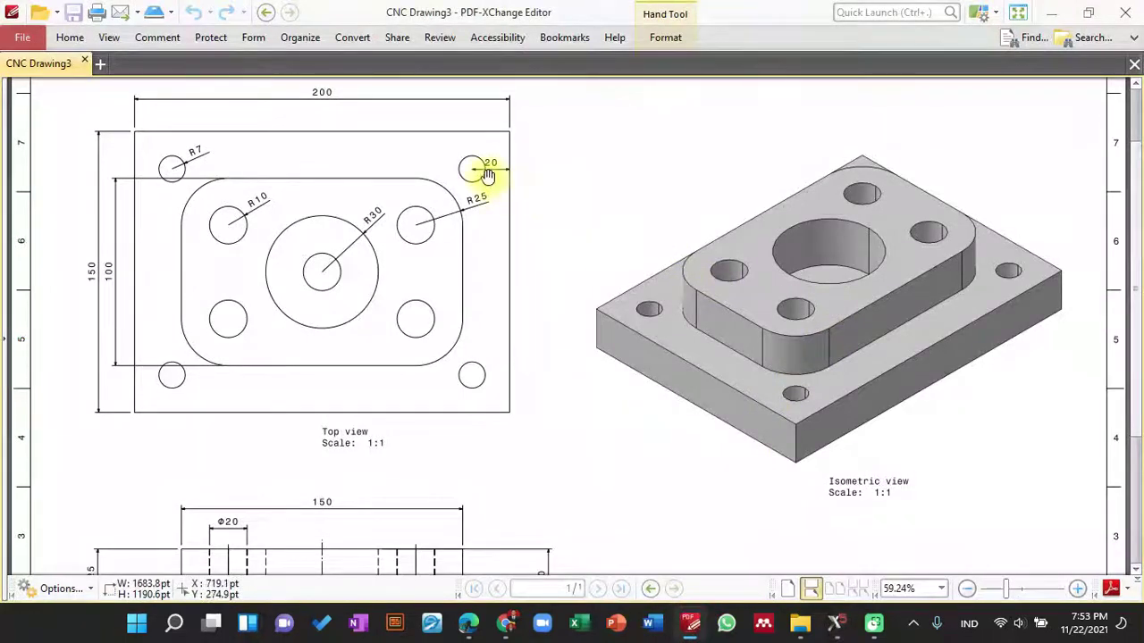
click(694, 626)
text(2)
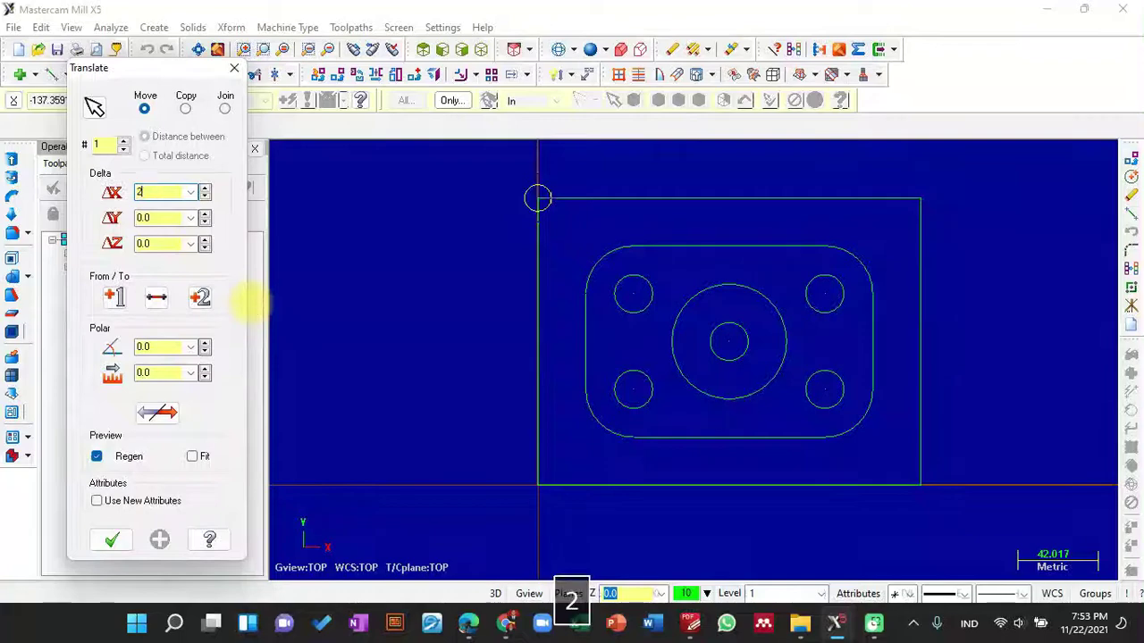
text(0)
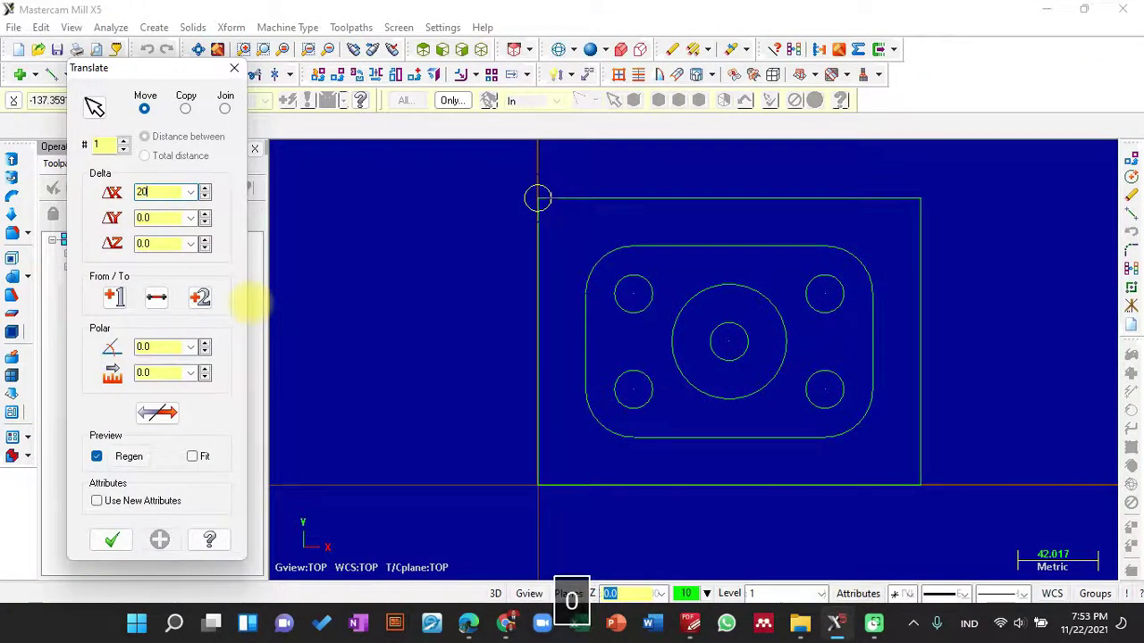
click(156, 222)
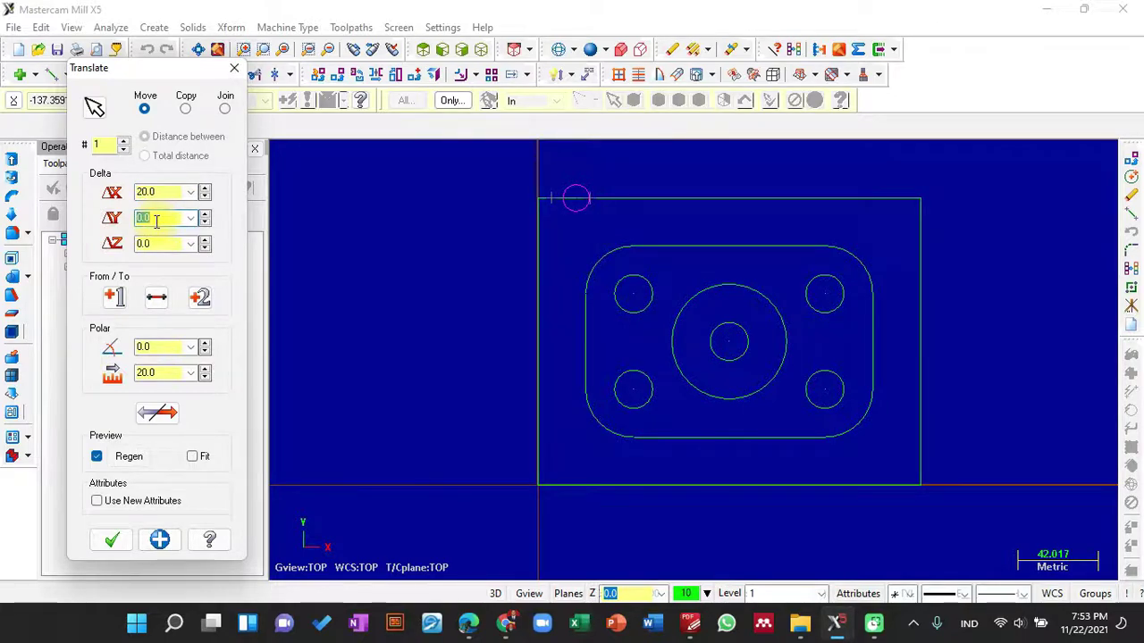
key(BackSpace)
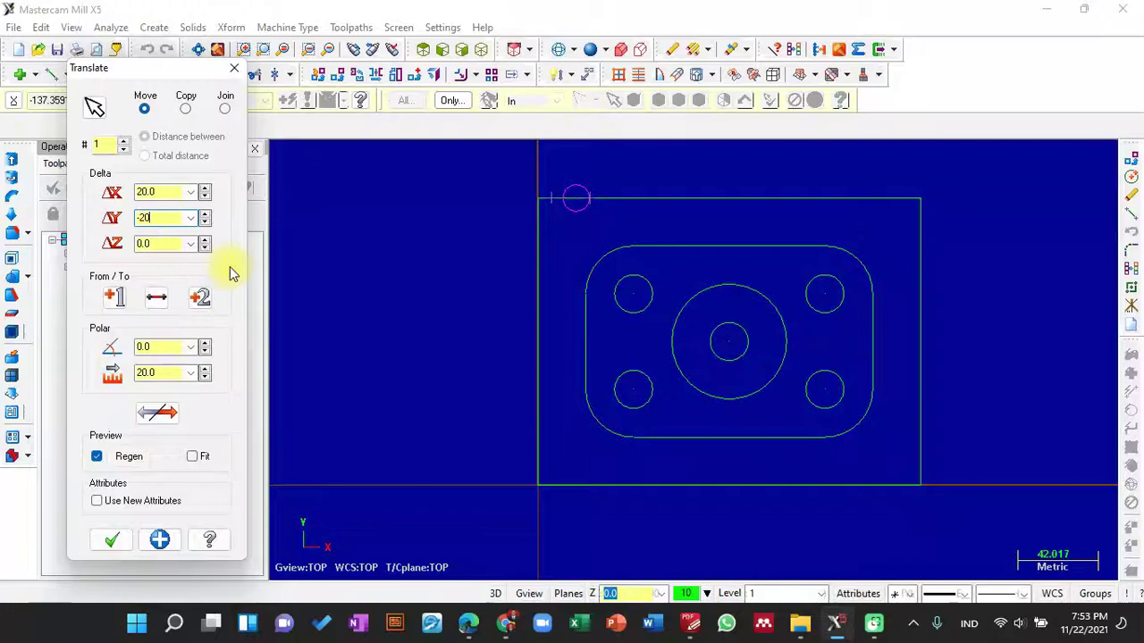
click(111, 539)
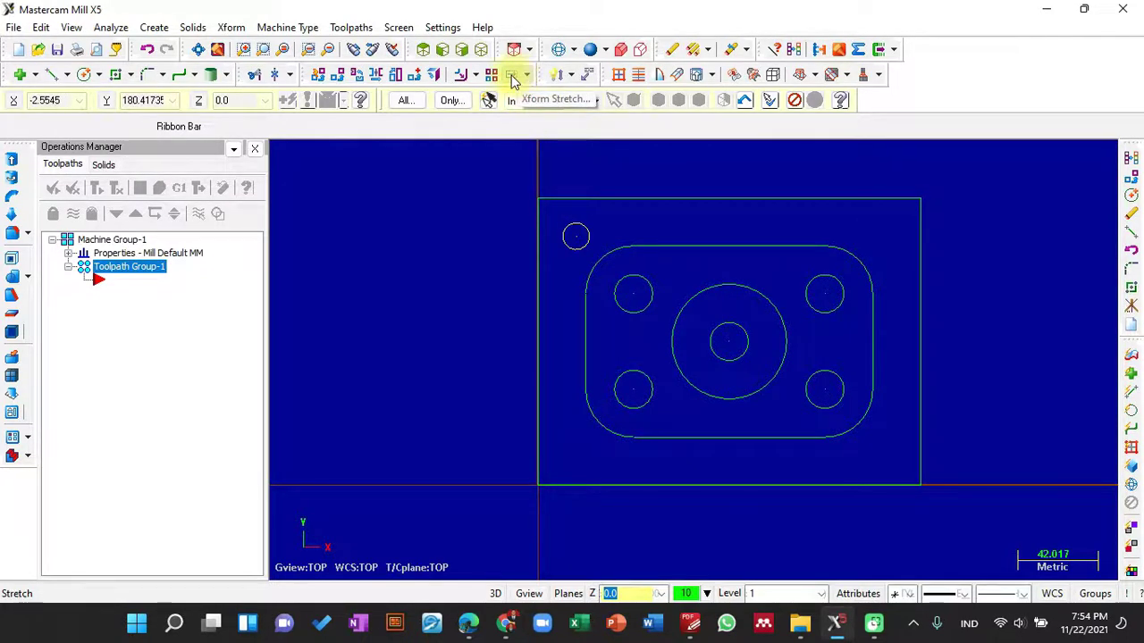
Mirror a copy of the upper-left 7 mm radius circle about the X 100 axis and clear the transform colours
click(375, 78)
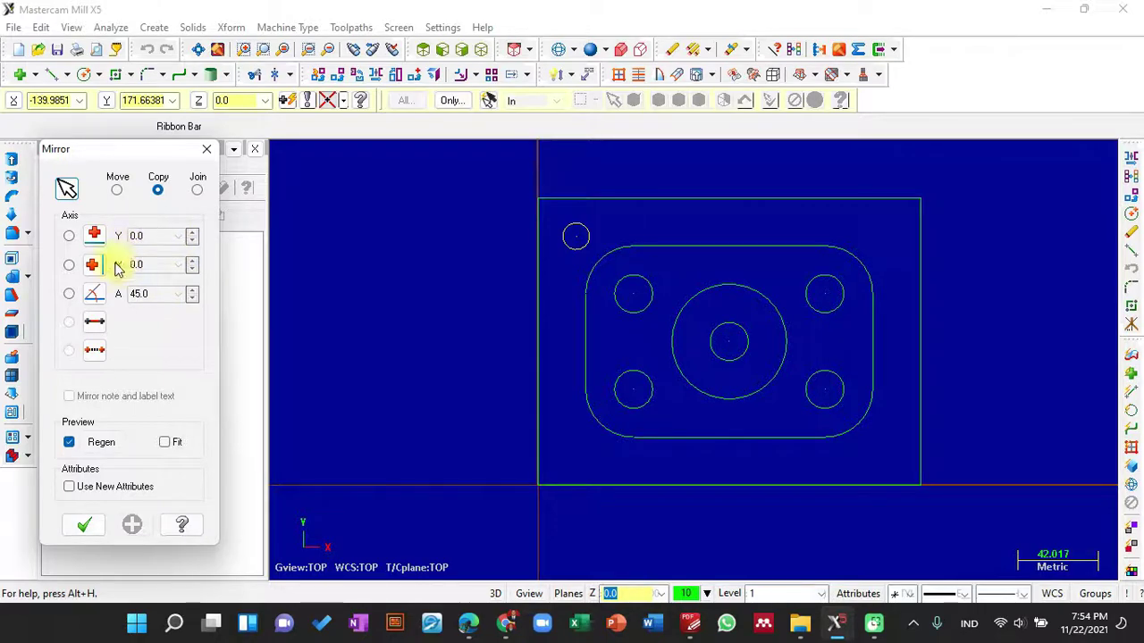
click(70, 267)
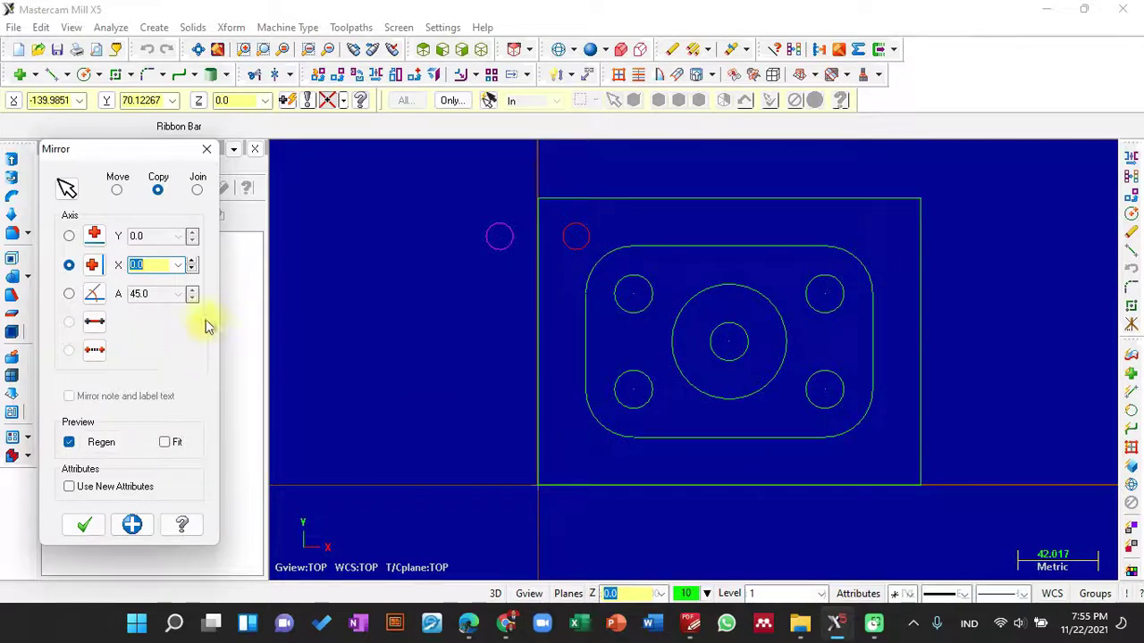
text(1)
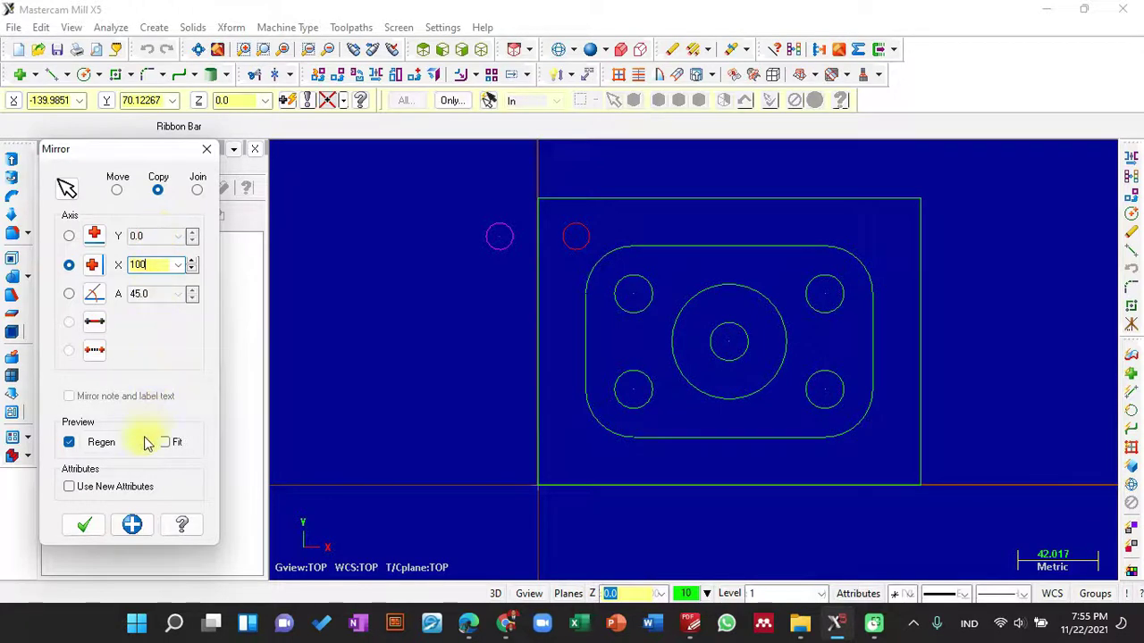
click(85, 525)
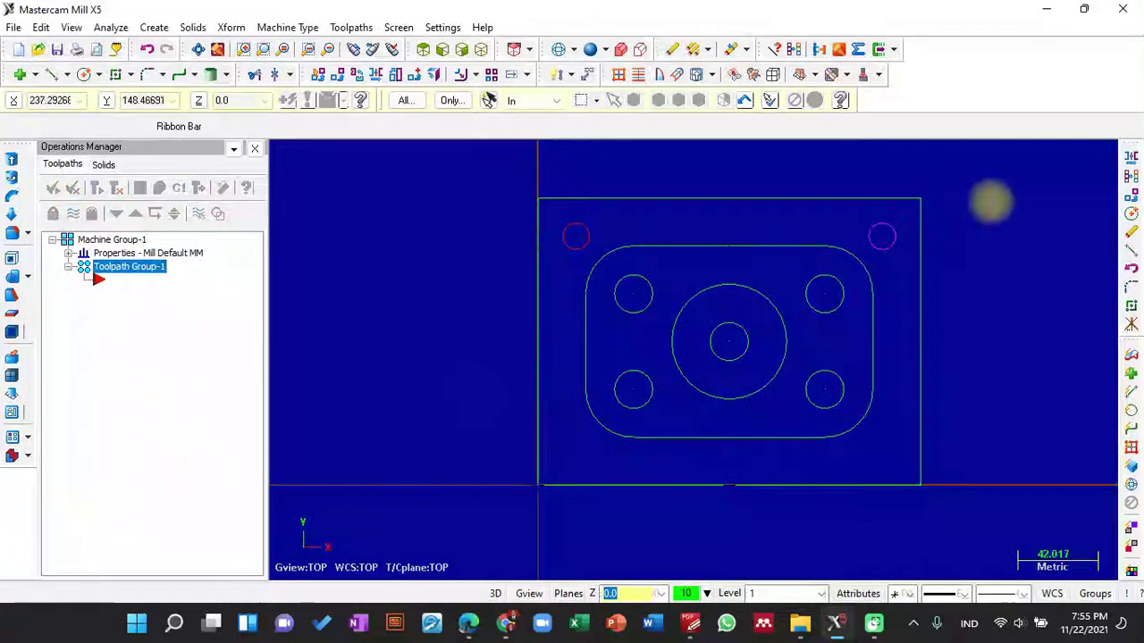
click(793, 51)
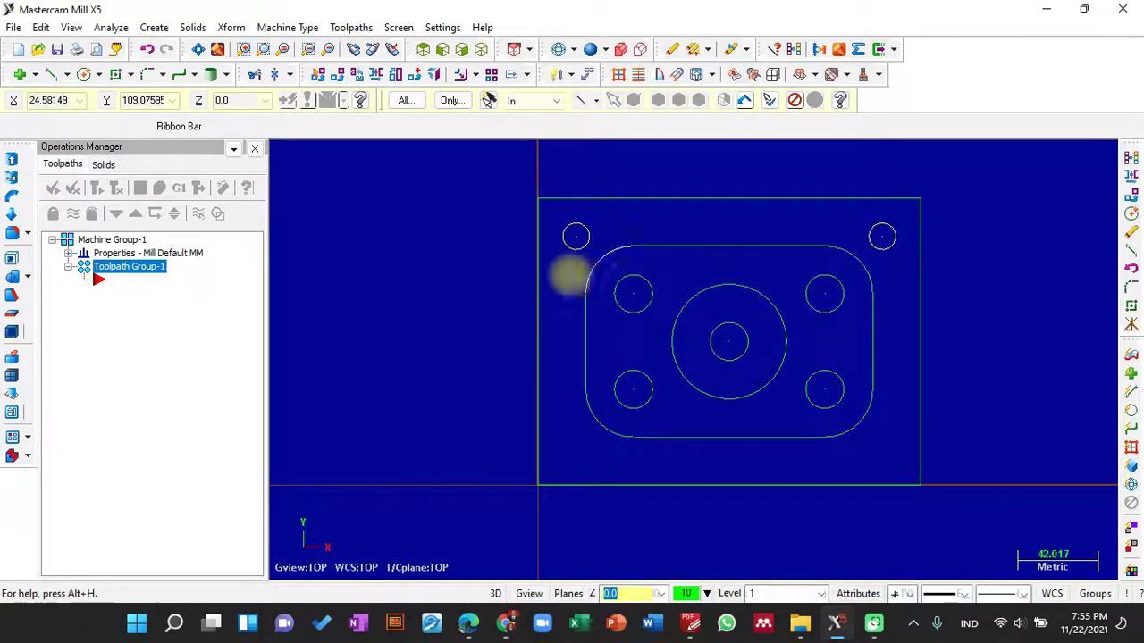
Mirror copies of the two upper 7 mm radius circles about the Y 75 axis and clear the transform colours
click(375, 76)
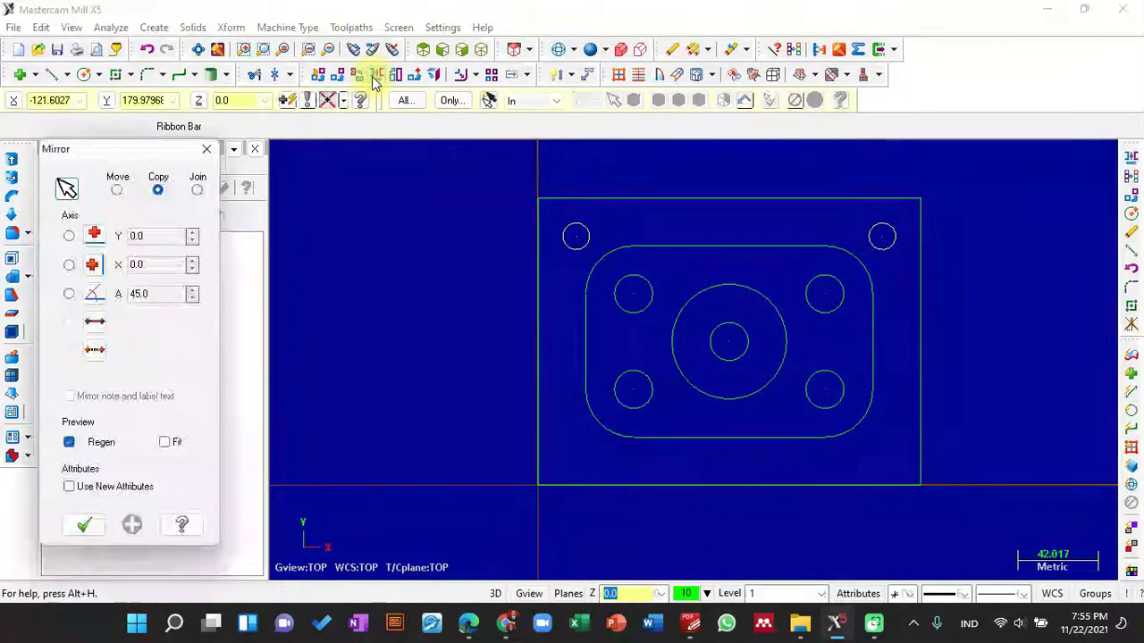
click(69, 236)
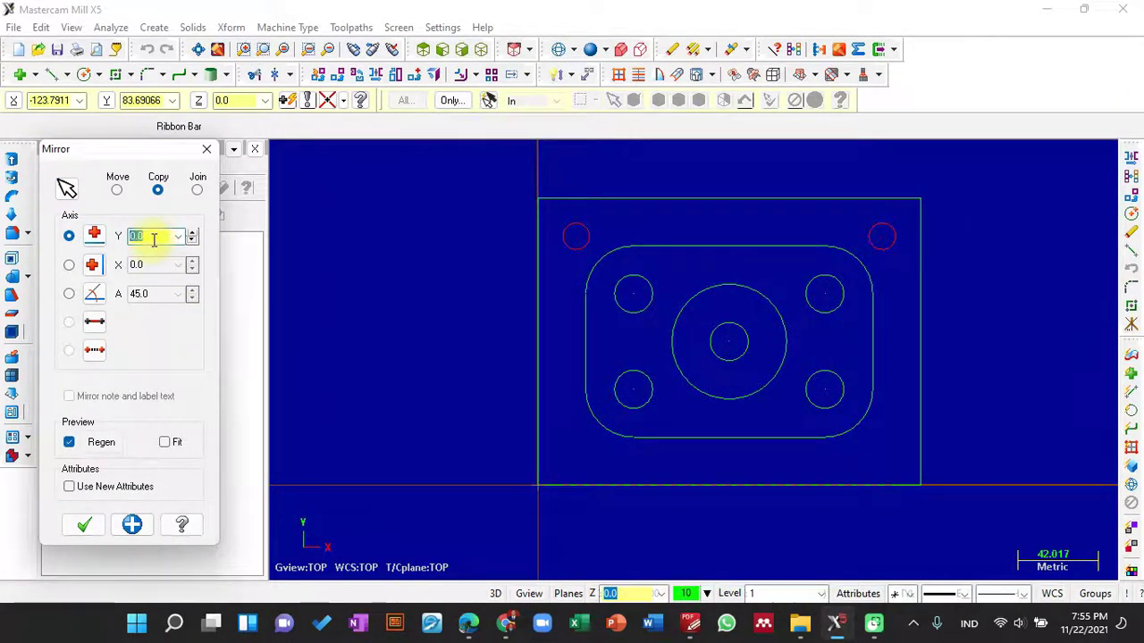
text(75)
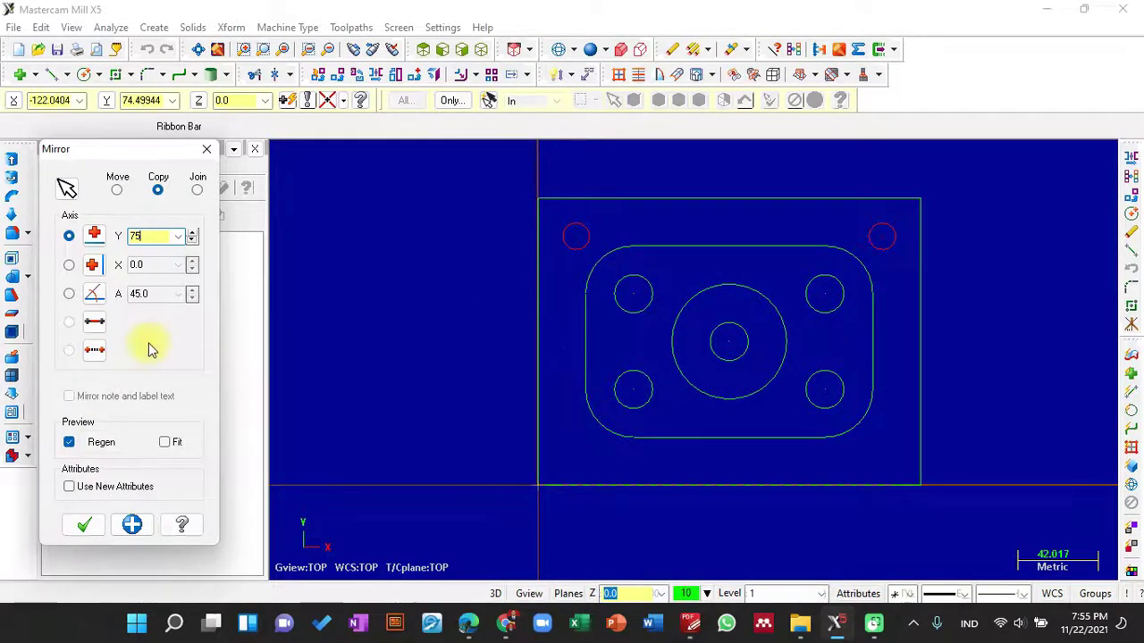
click(89, 529)
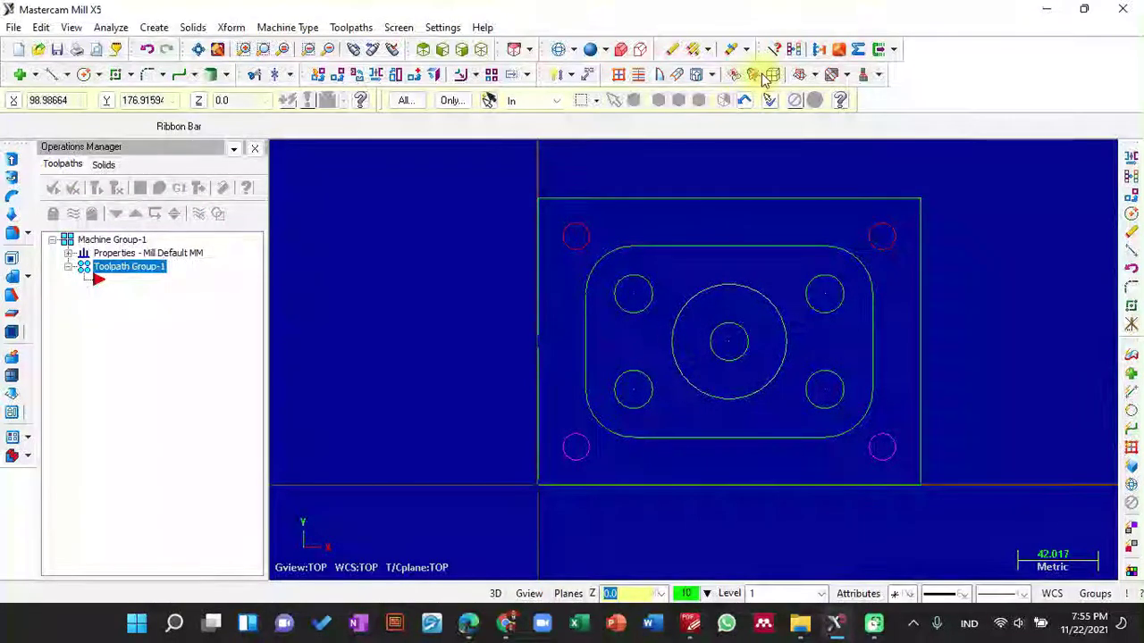
click(795, 50)
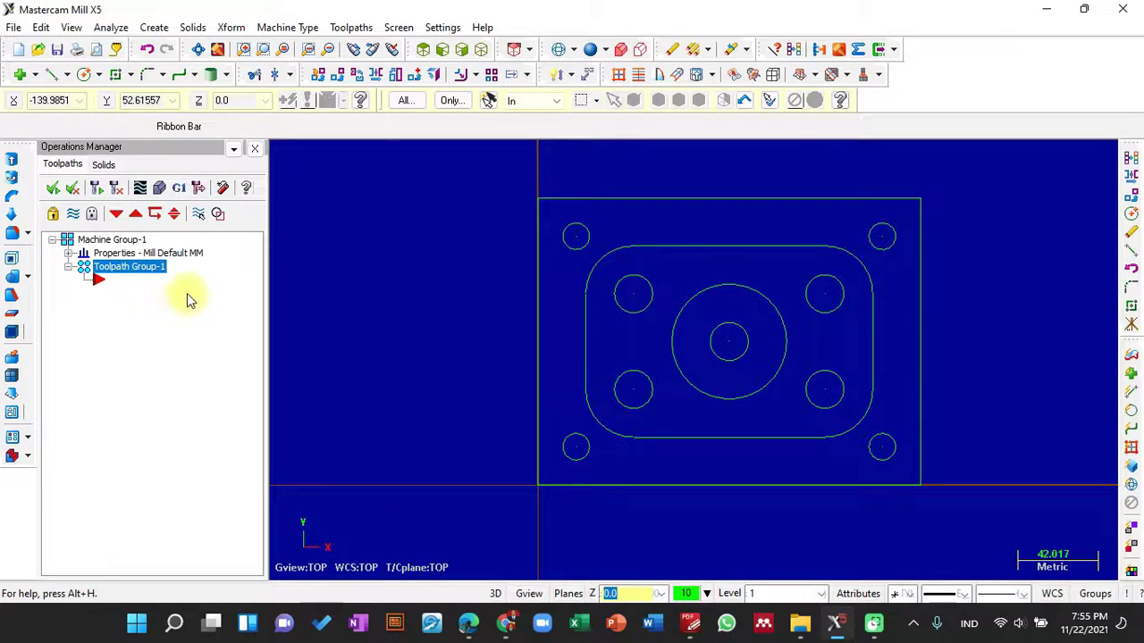
Try adding a second default mill machine group, and delete it
click(277, 28)
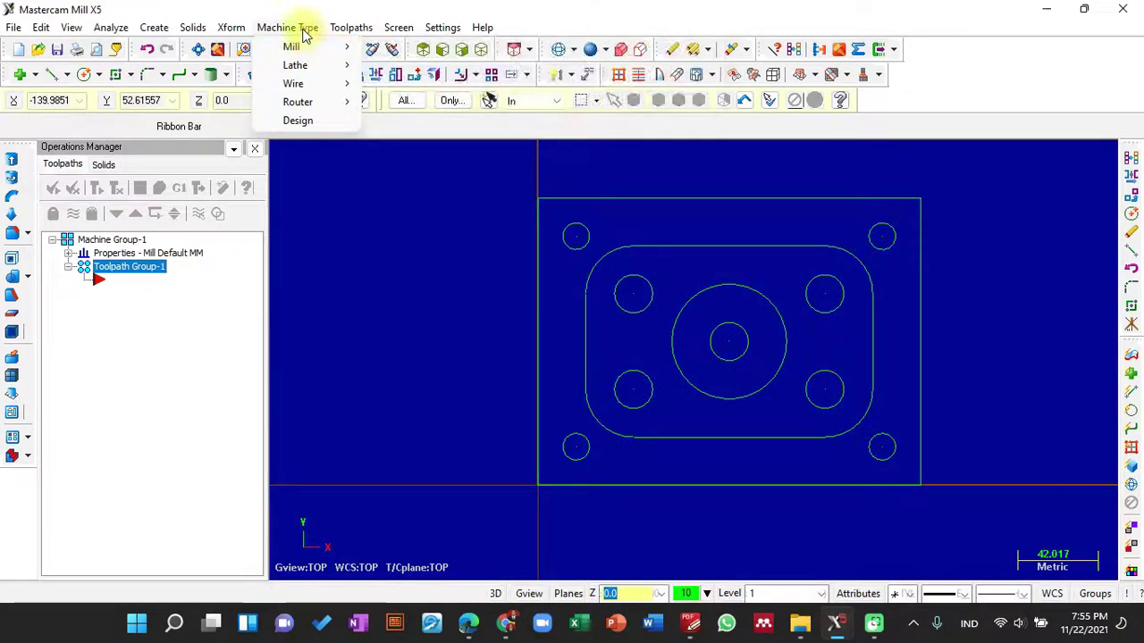
mouse_move(302, 45)
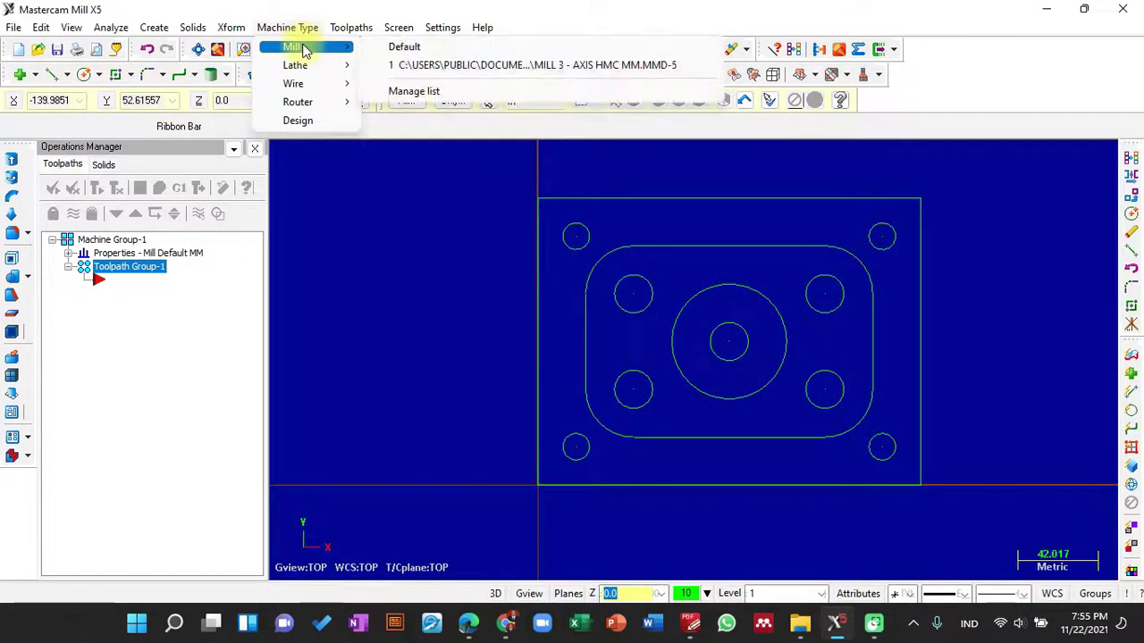
click(405, 48)
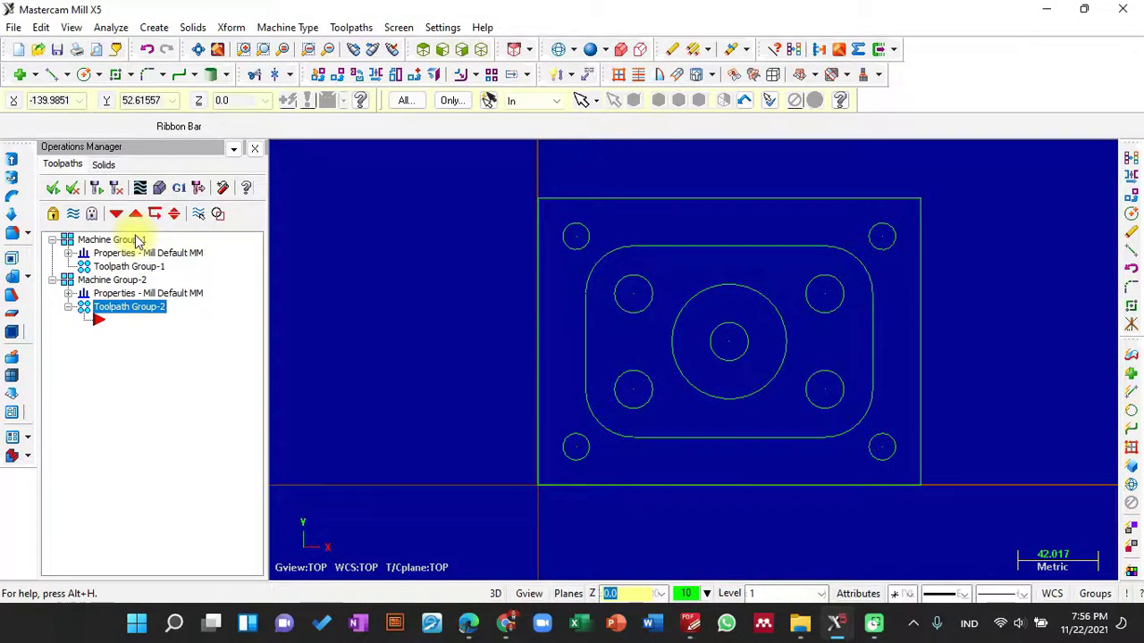
click(140, 280)
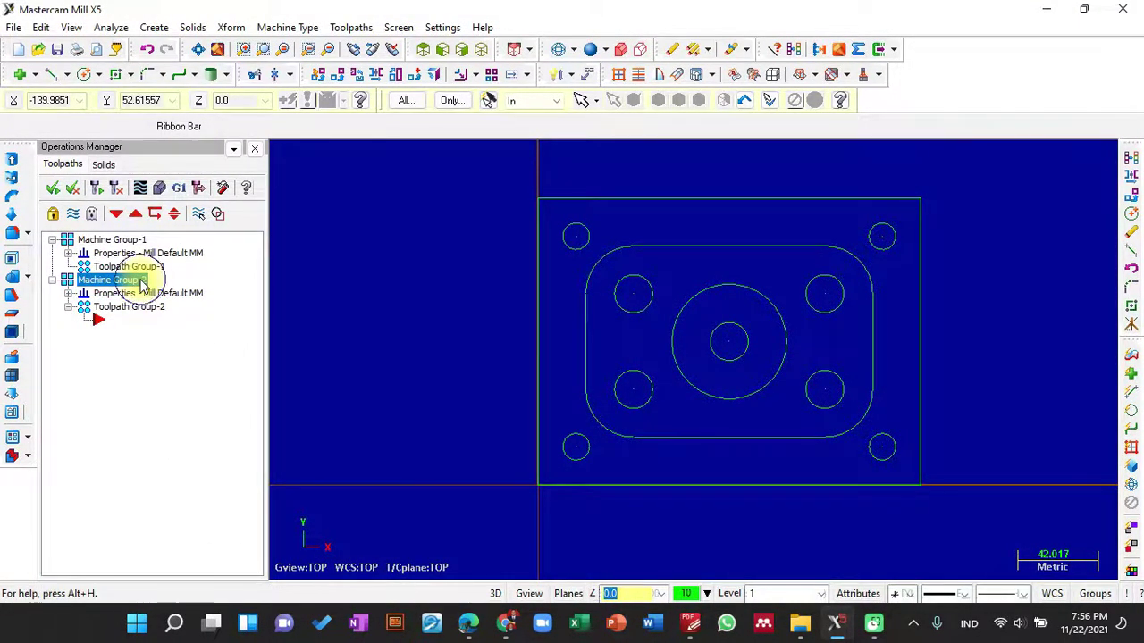
right_click(141, 283)
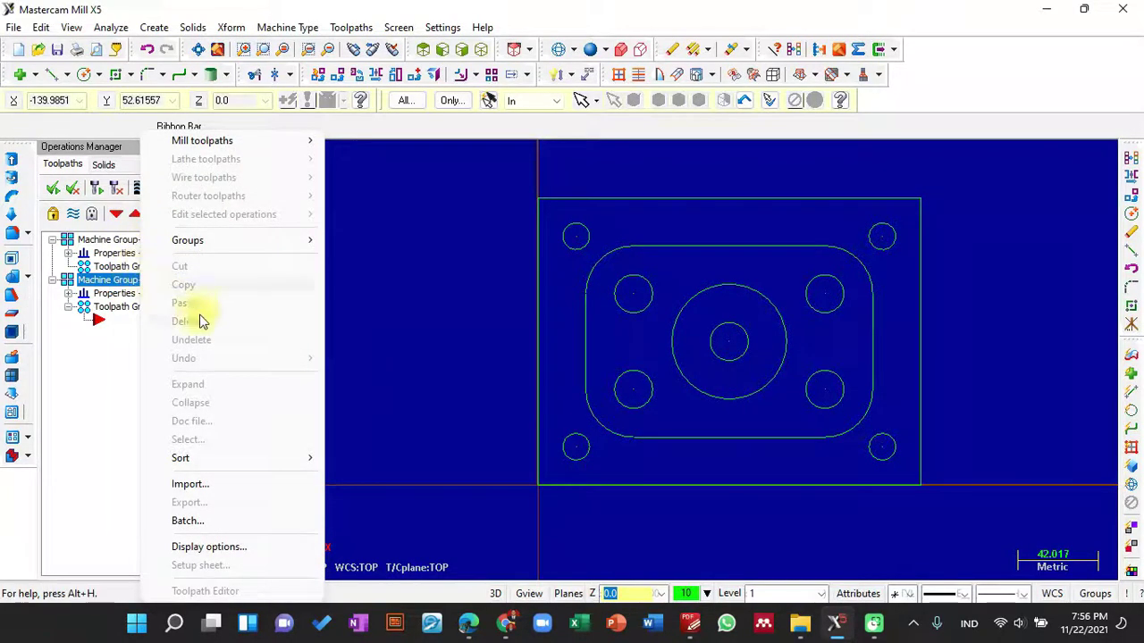
mouse_move(249, 245)
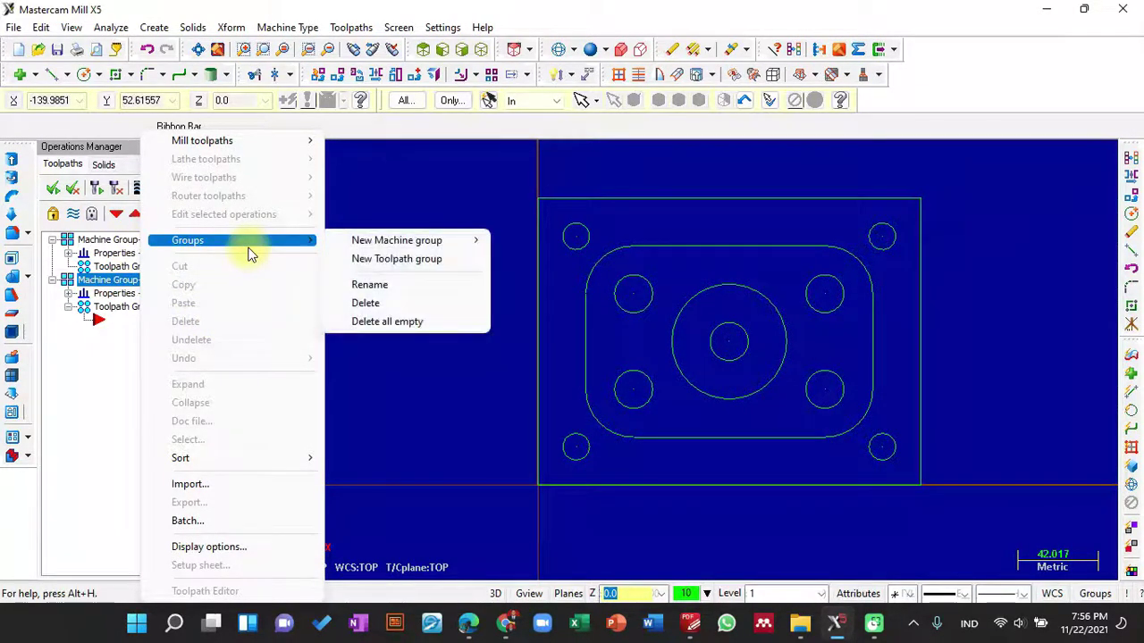
click(380, 305)
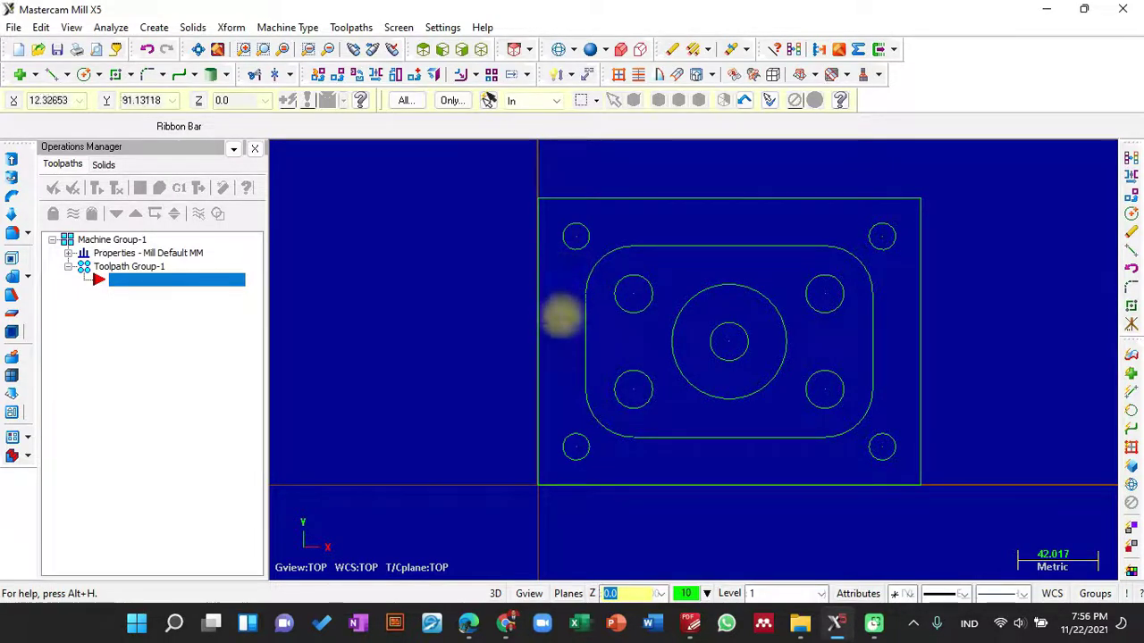
Create a contour mill toolpath with the NC name Contour and chain the rounded rectangle clockwise from its left edge
click(691, 623)
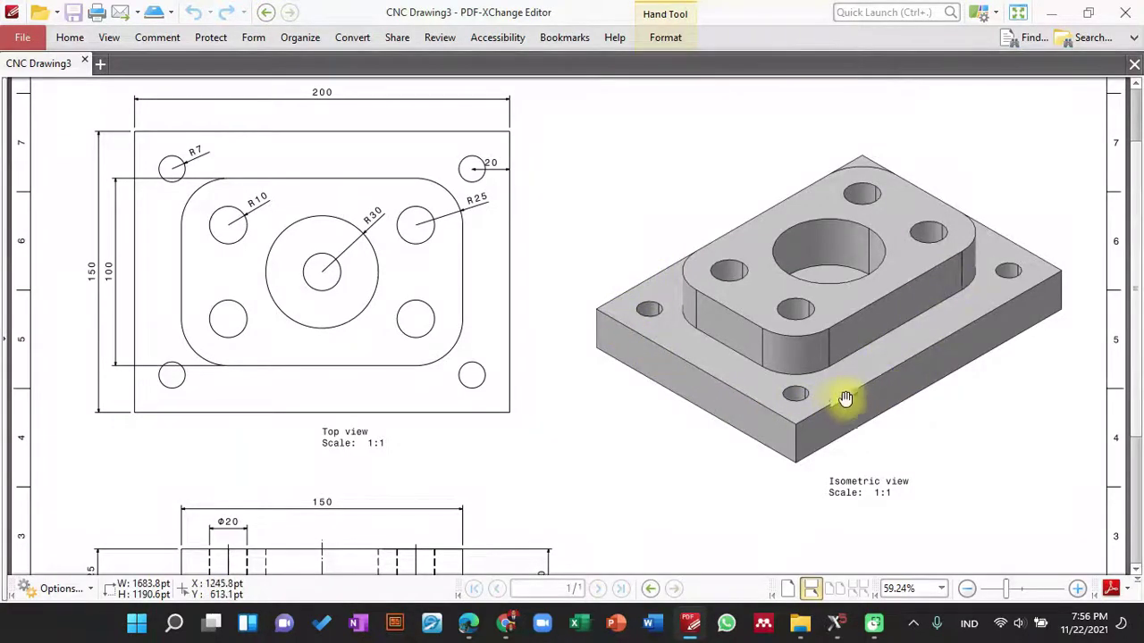
click(833, 623)
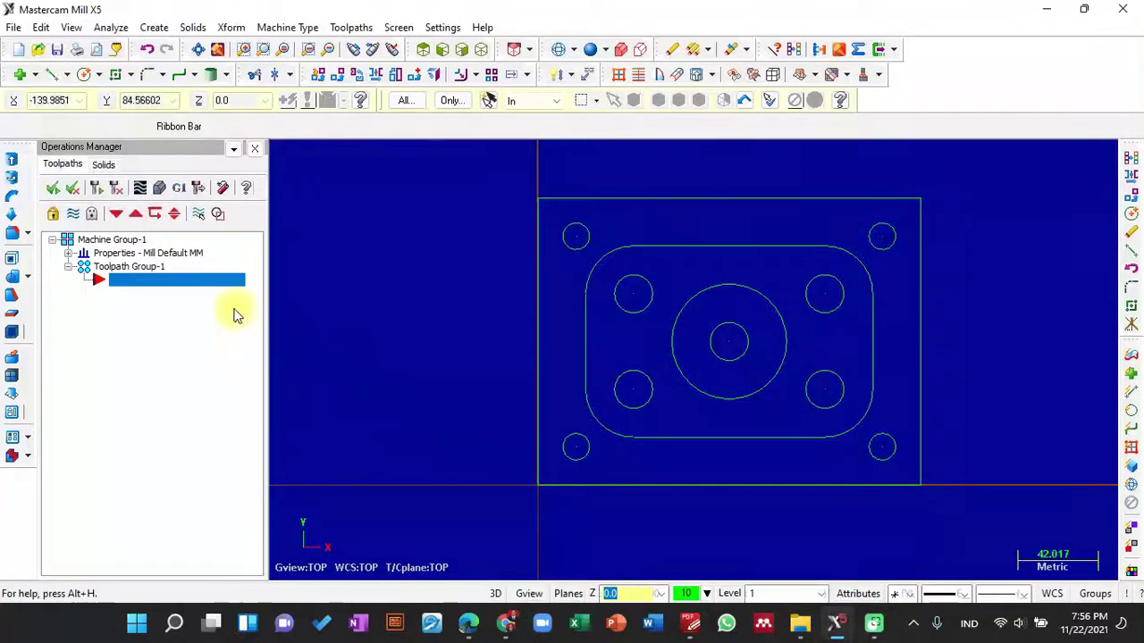
right_click(216, 285)
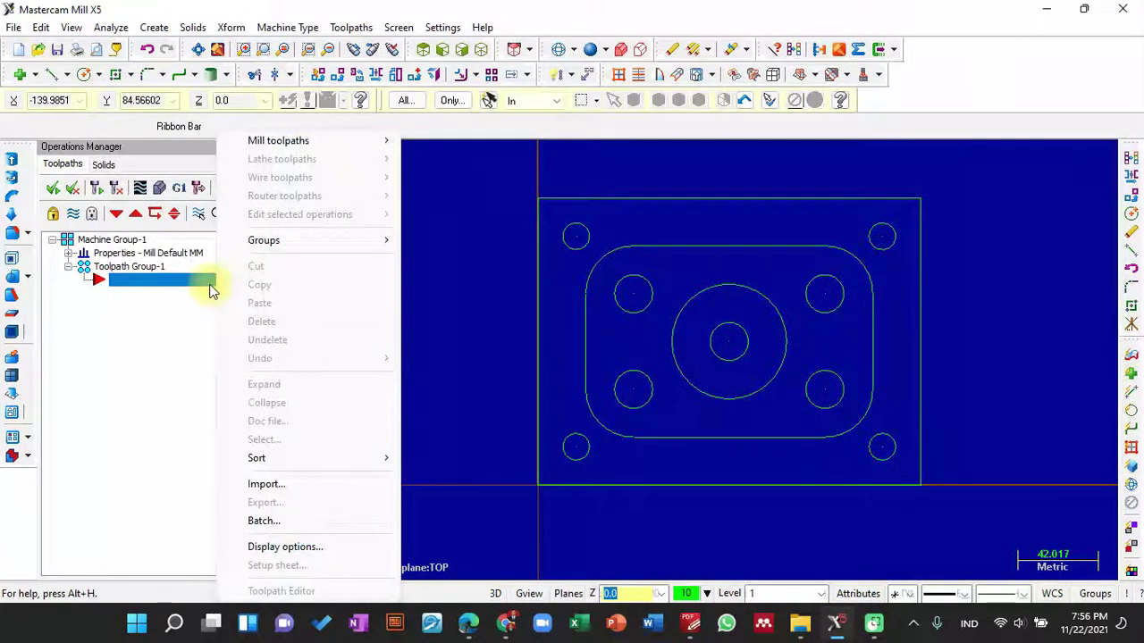
mouse_move(300, 144)
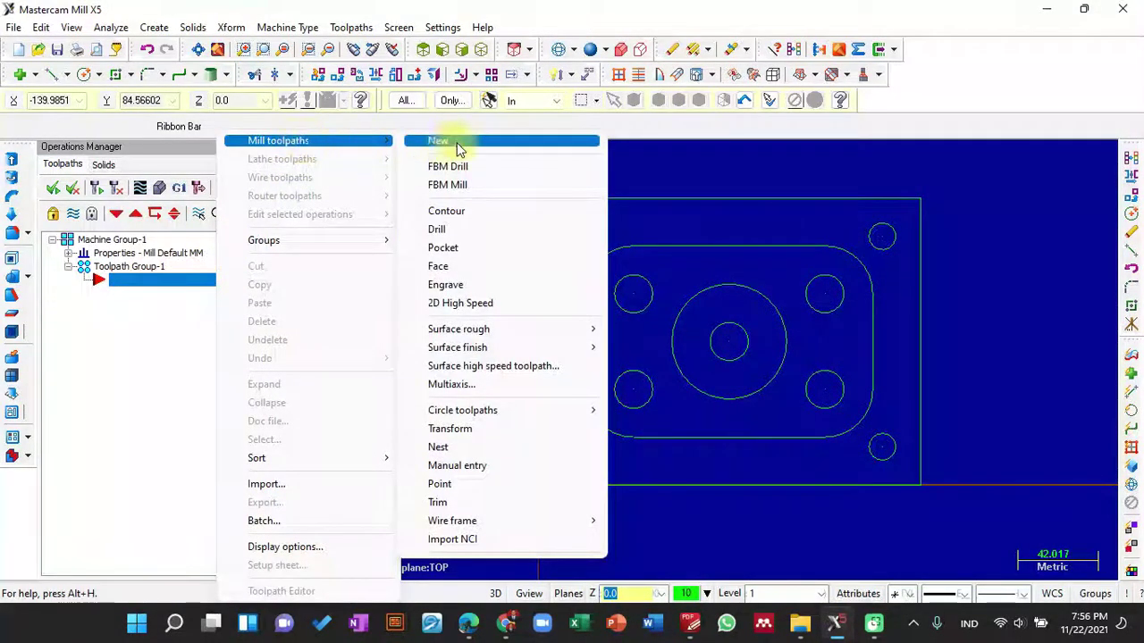
click(503, 212)
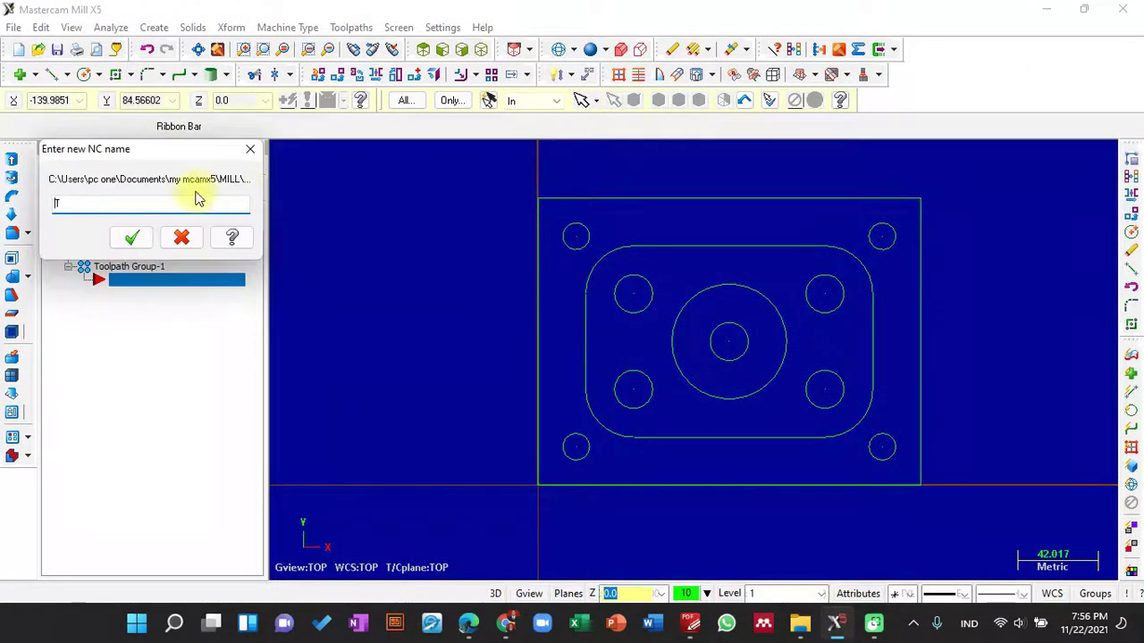
key(BackSpace)
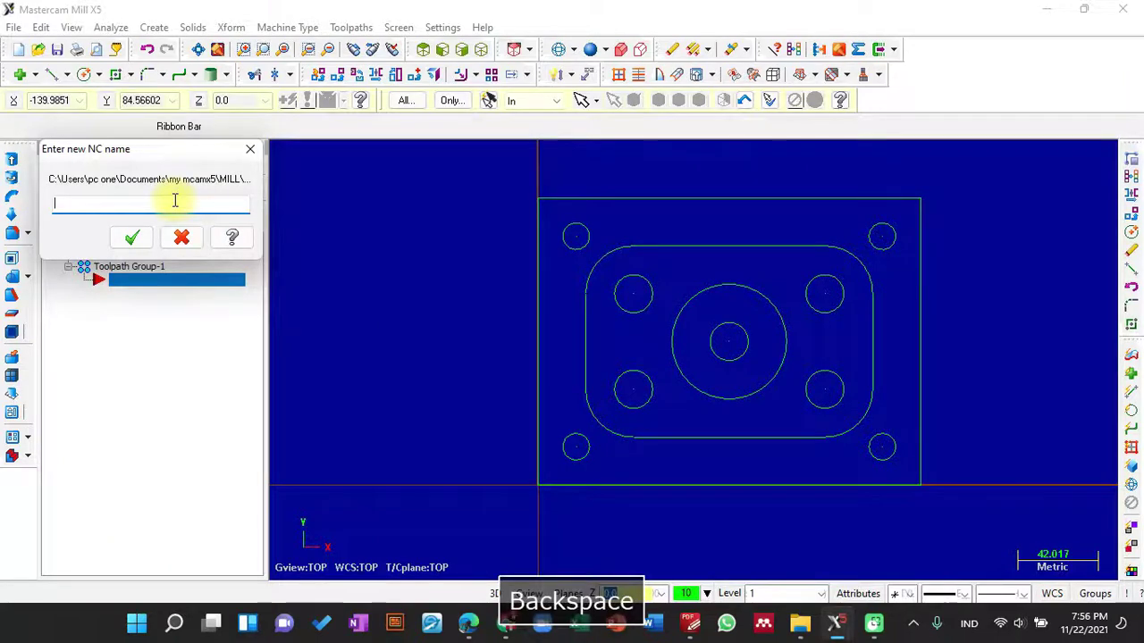
text(Con)
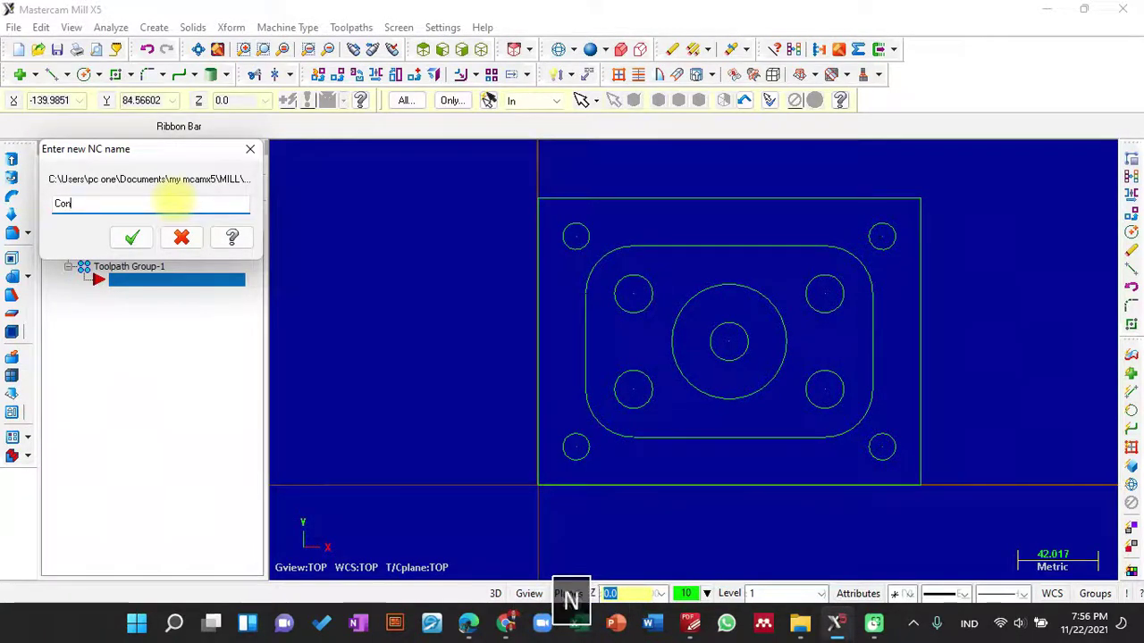
text(tour)
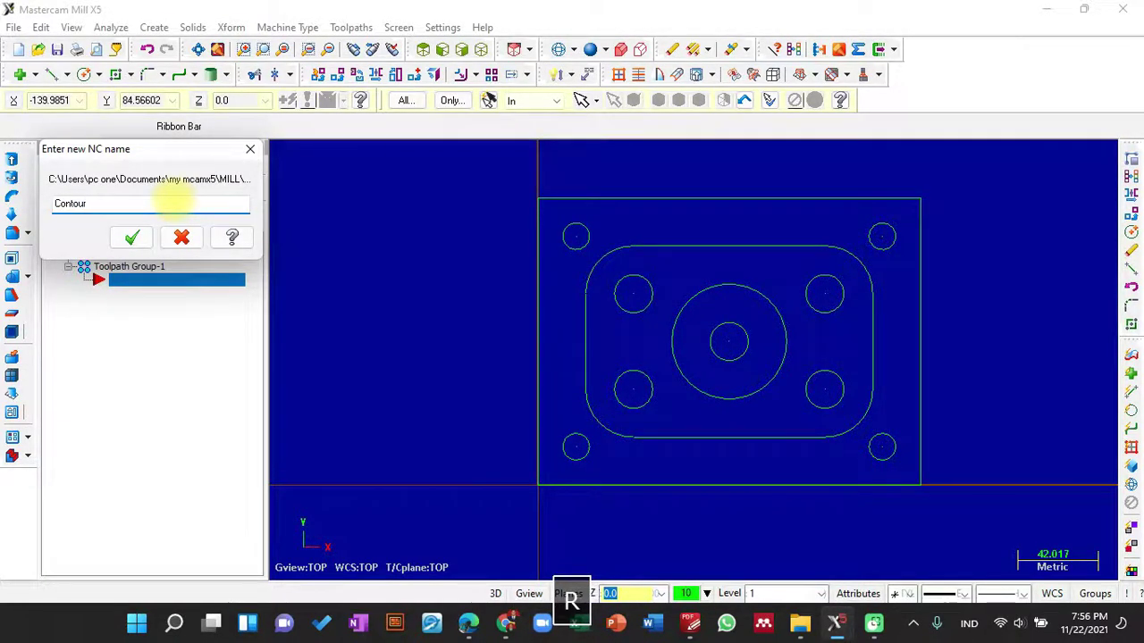
click(131, 237)
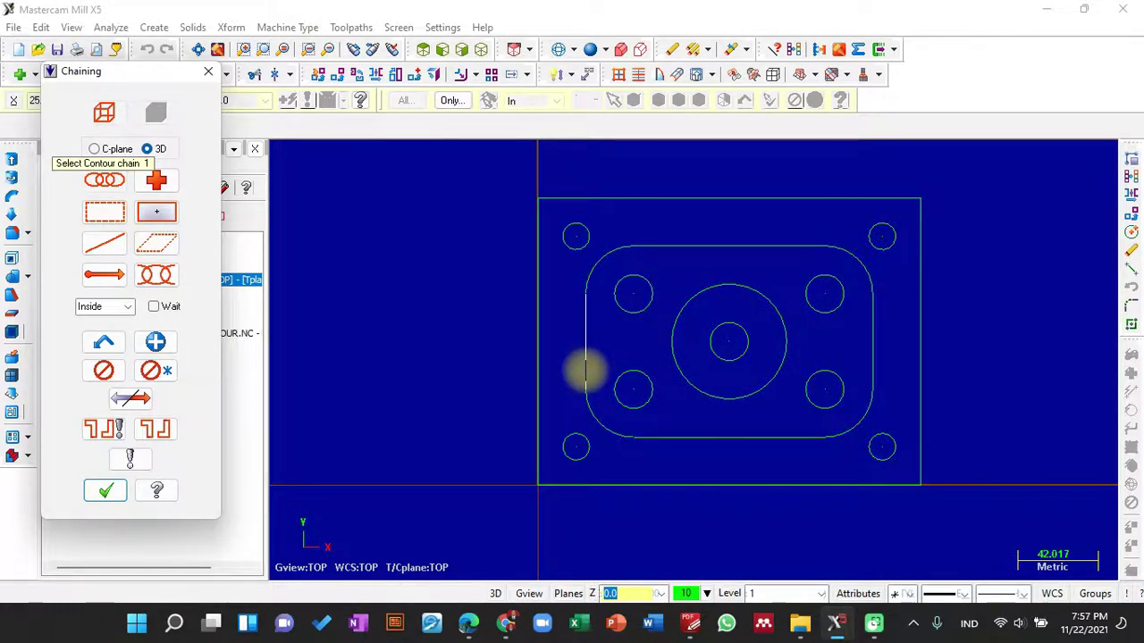
click(585, 371)
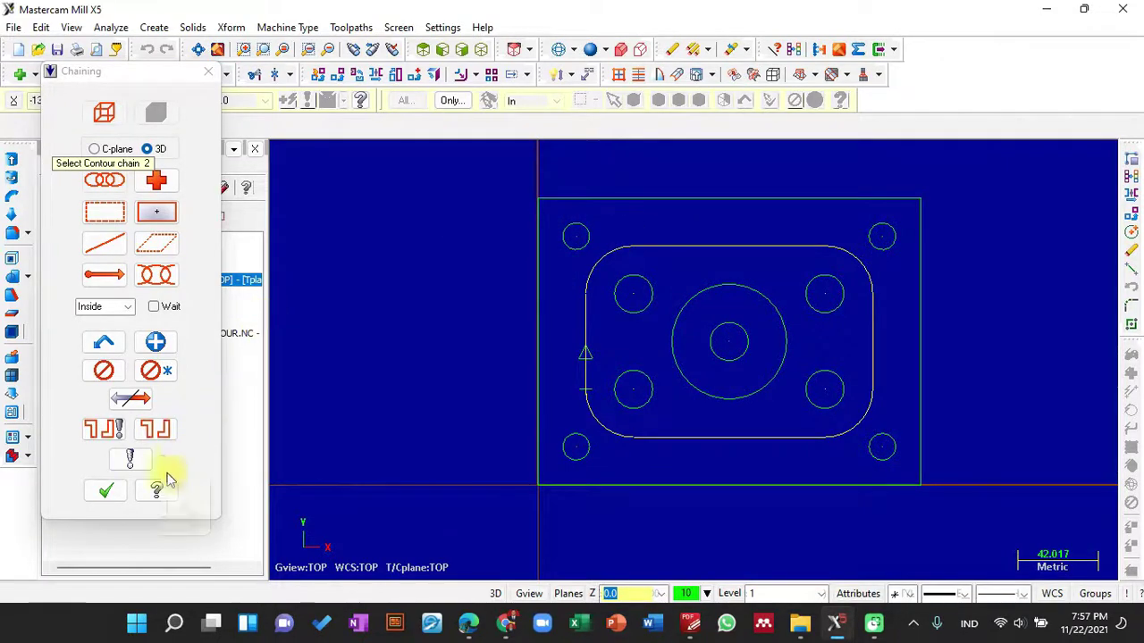
click(103, 492)
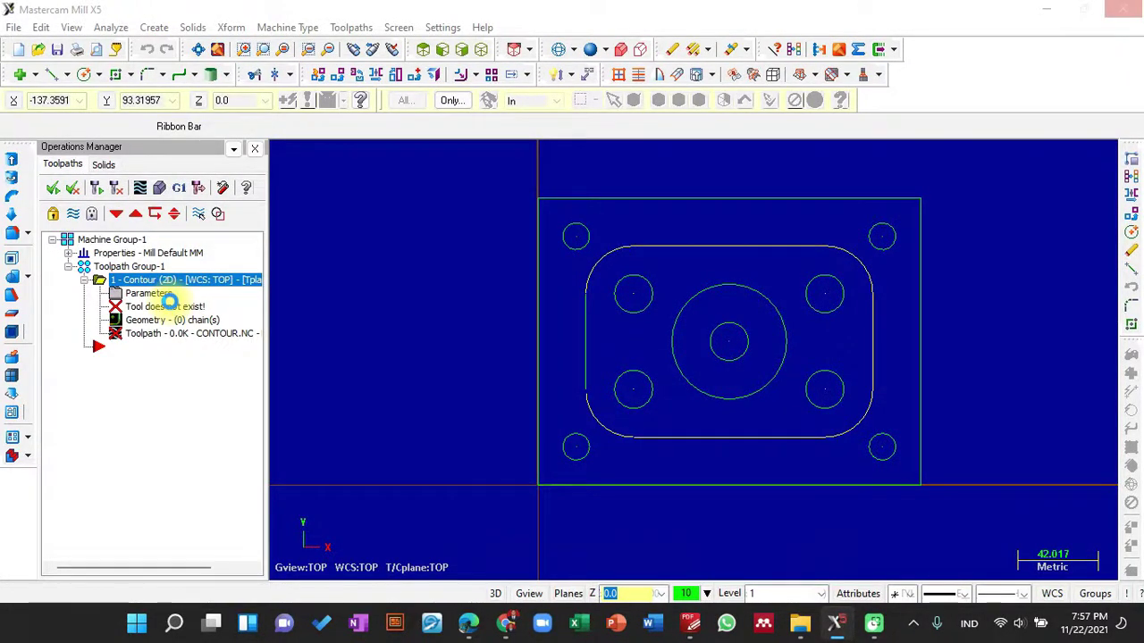
Create a new flat end mill with a 12 mm diameter for the contour toolpath
click(166, 297)
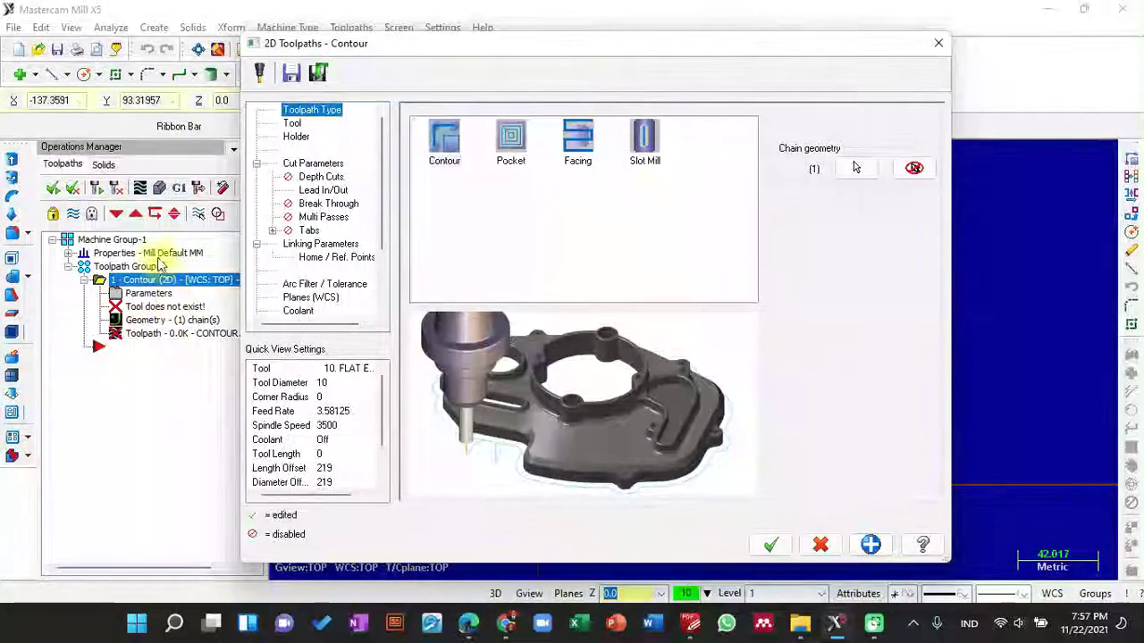
click(292, 123)
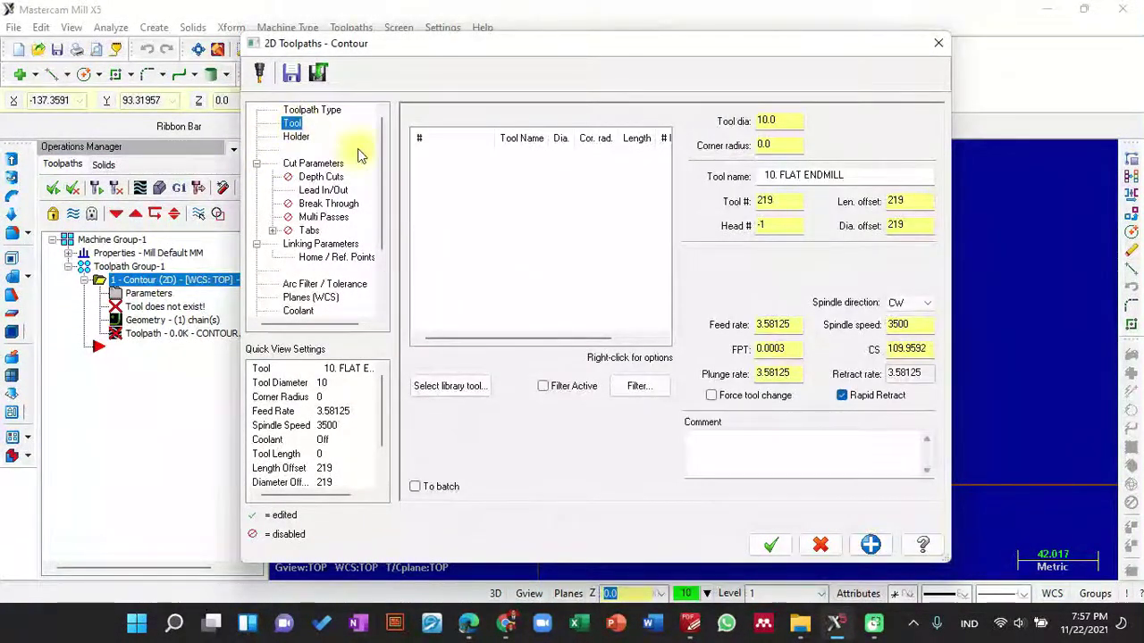
right_click(513, 177)
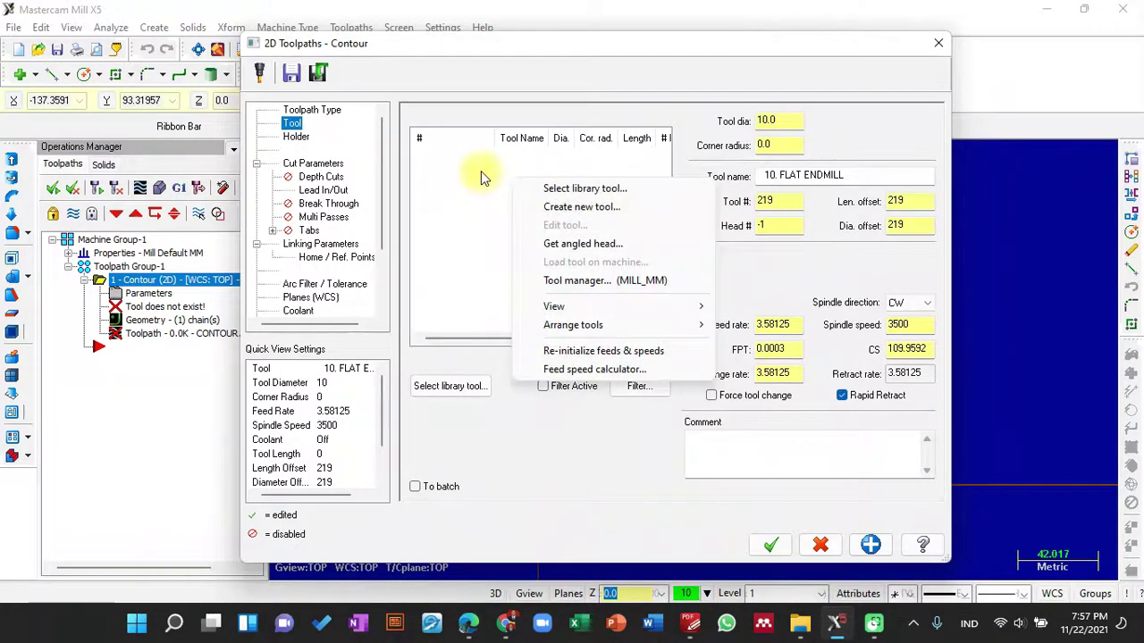
click(540, 208)
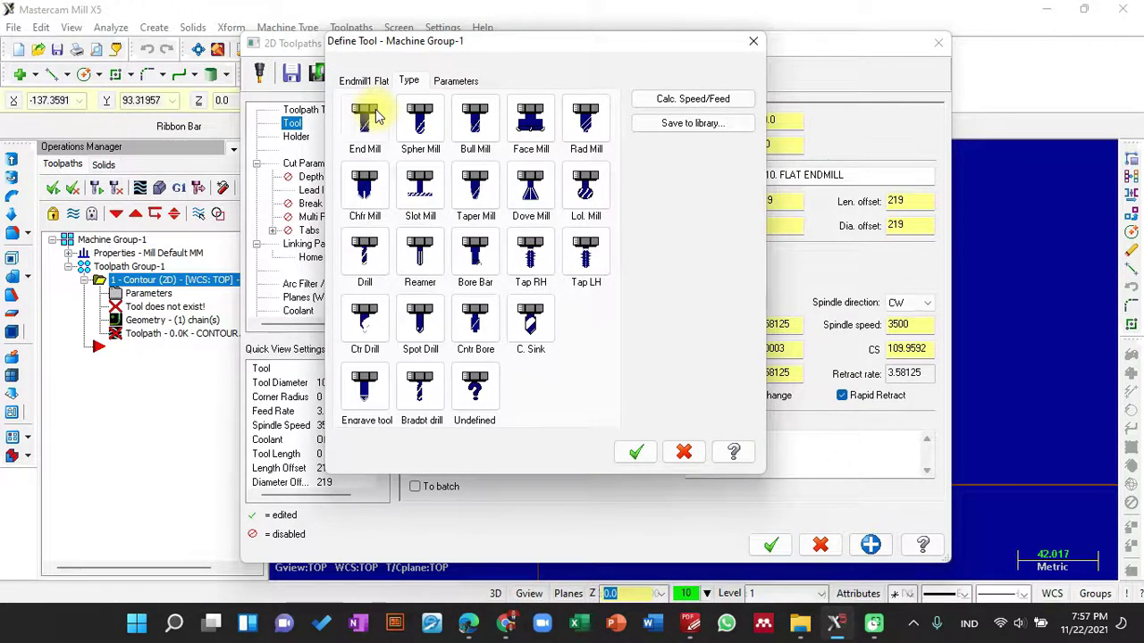
click(379, 116)
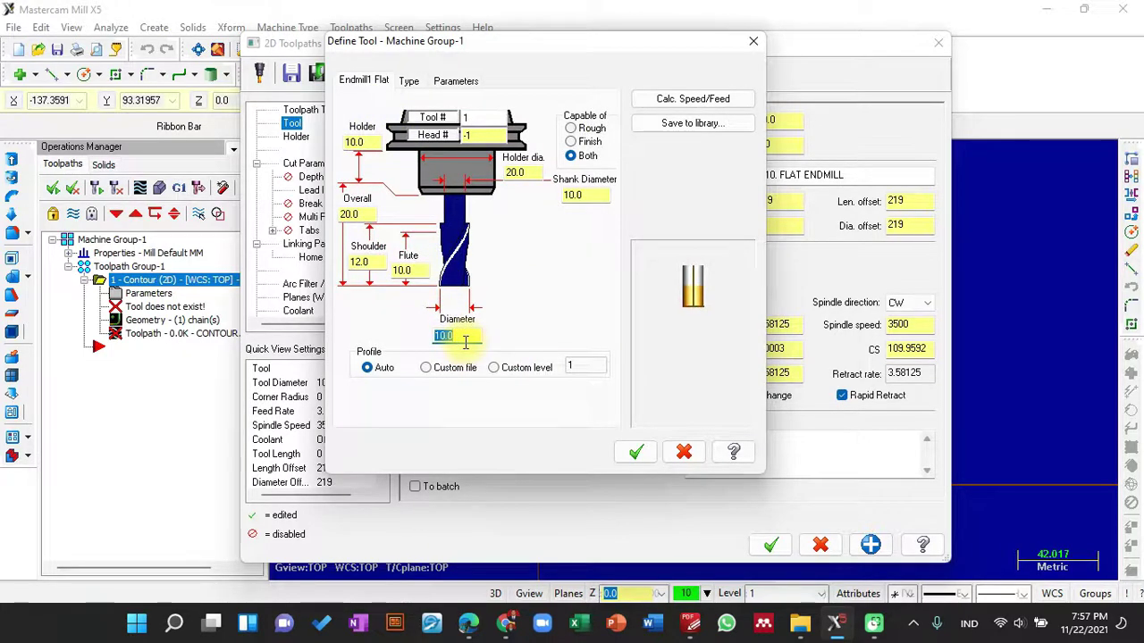
text(12)
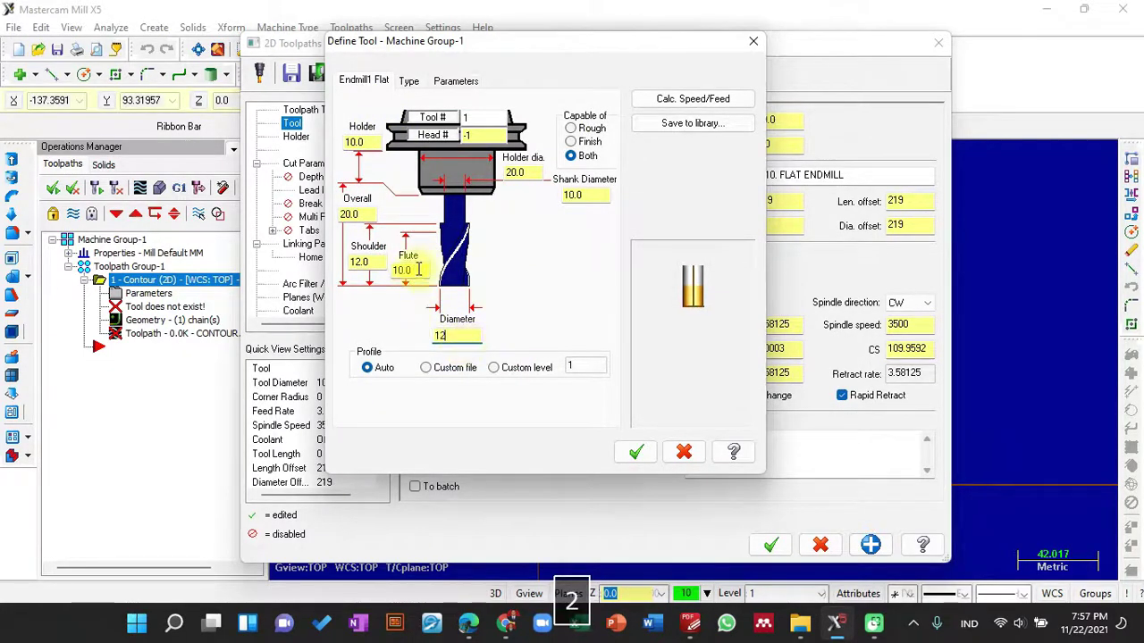
Set the end mill's flute length to 50 mm, shoulder length to 60 mm and overall length to 70 mm, consulting the PDF drawing
click(418, 268)
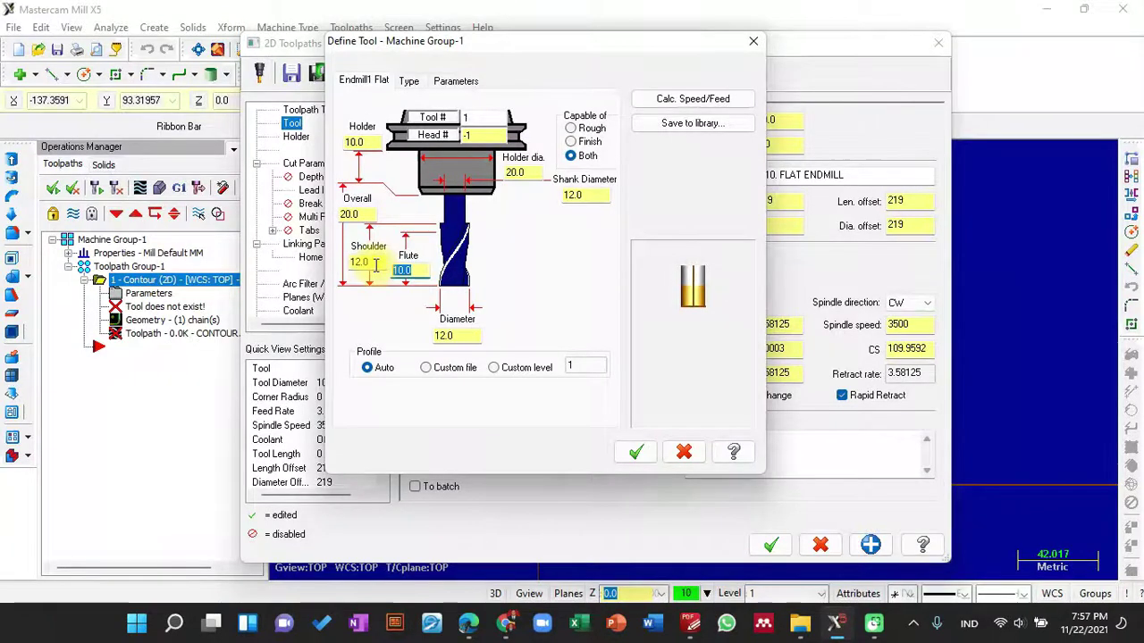
text(50)
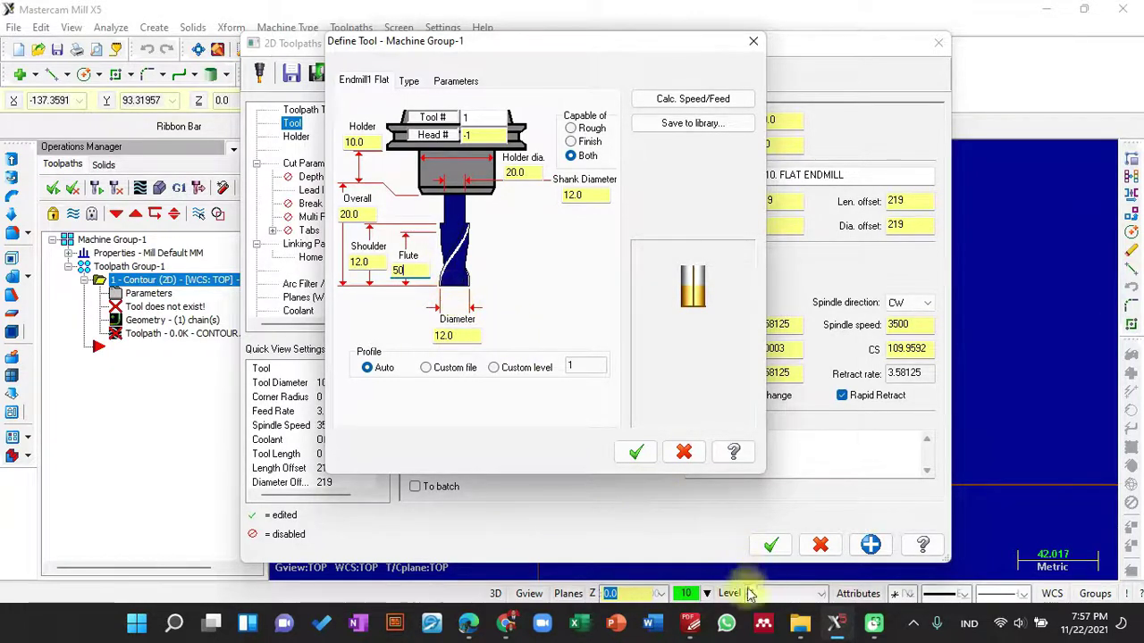
click(692, 623)
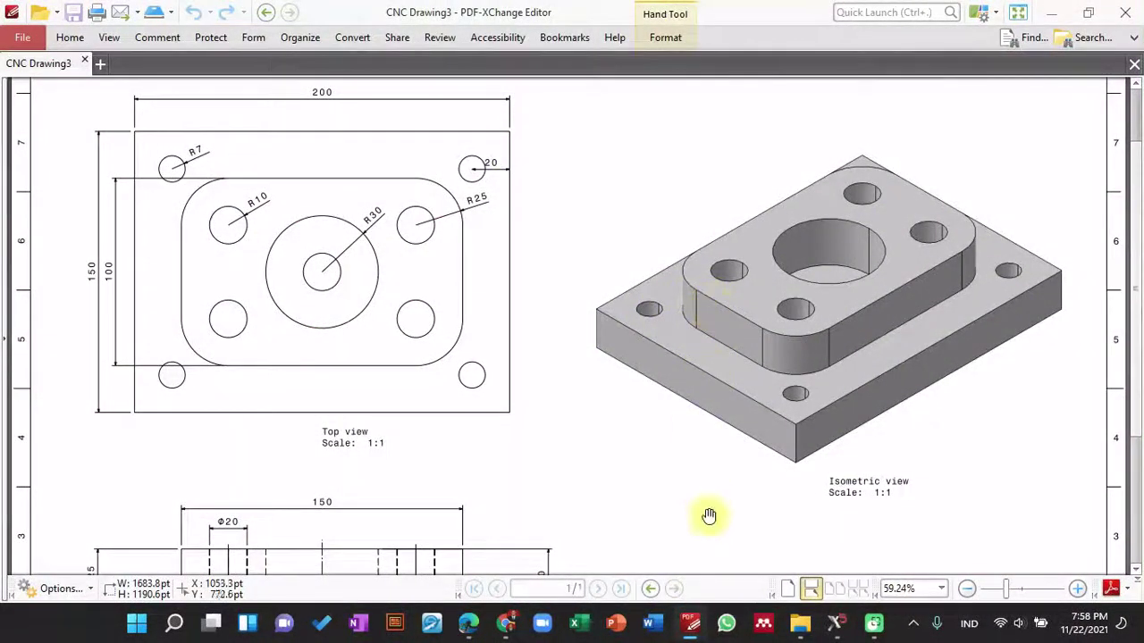
click(690, 629)
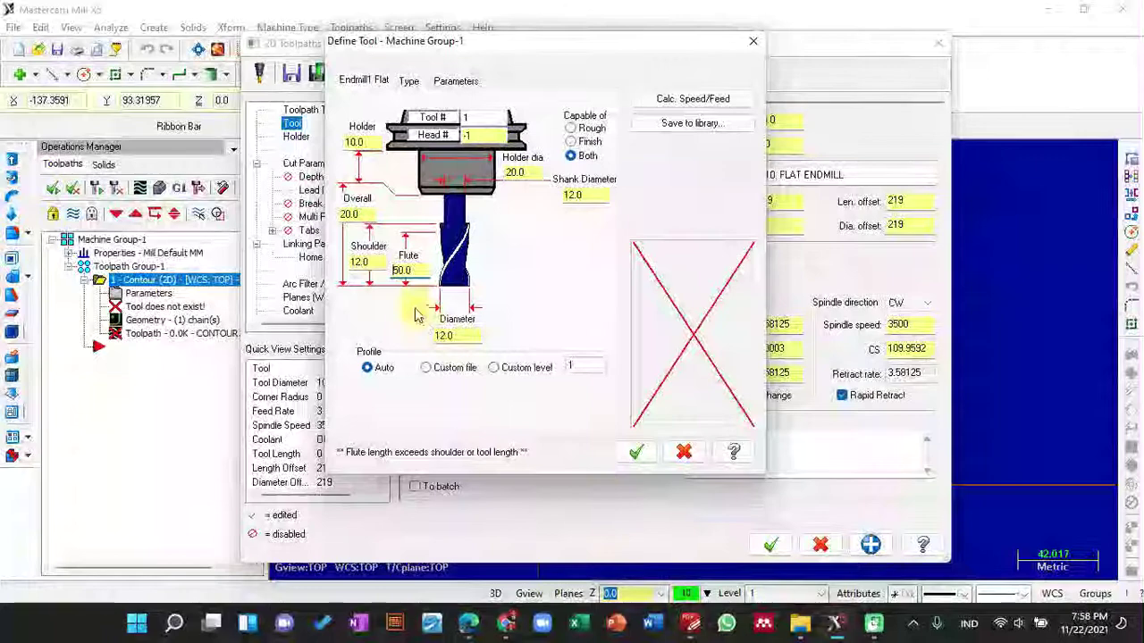
double_click(358, 260)
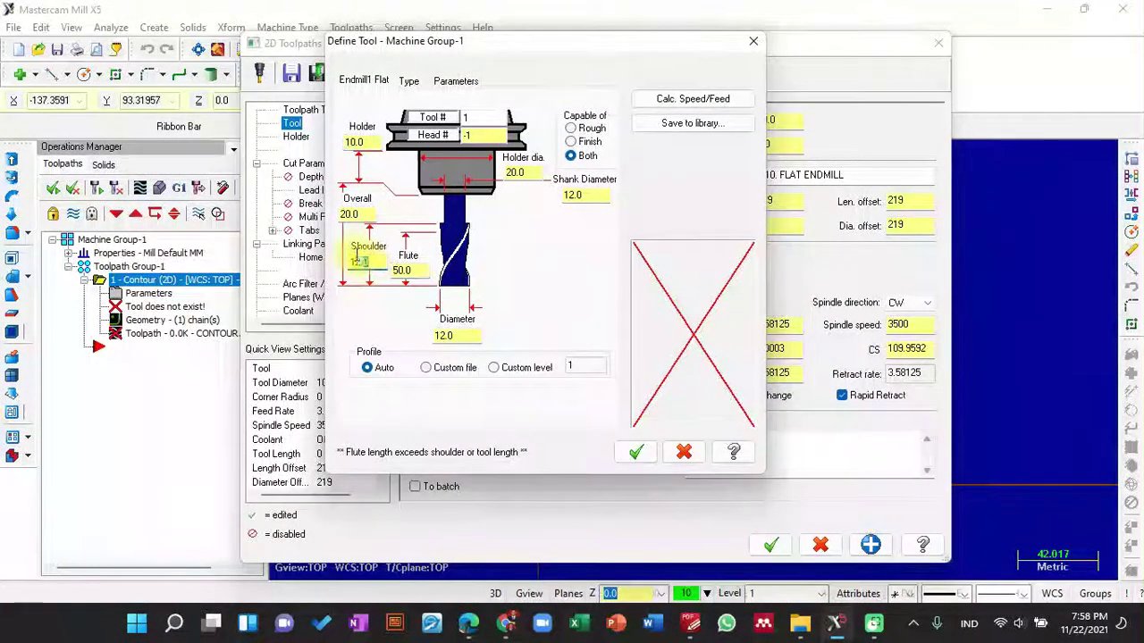
text(60)
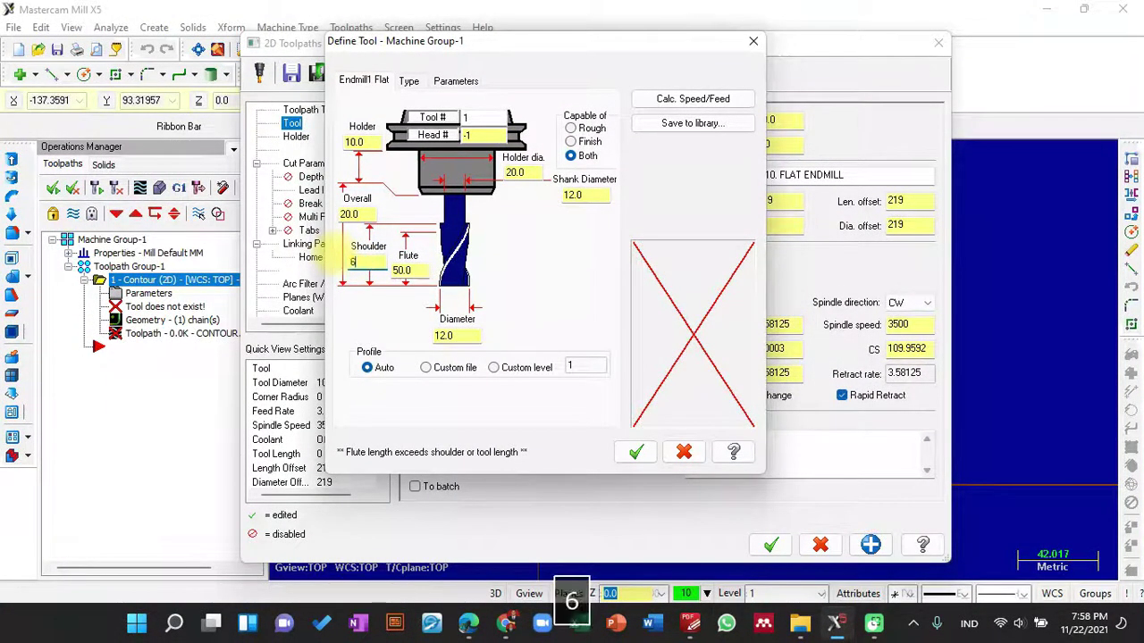
double_click(359, 213)
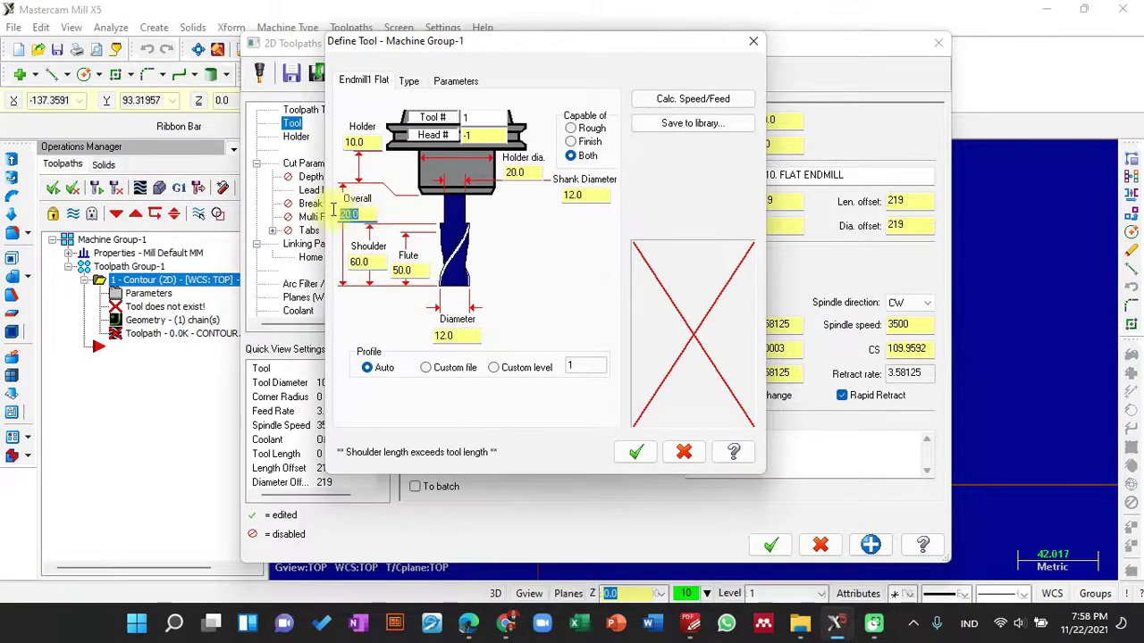
text(70)
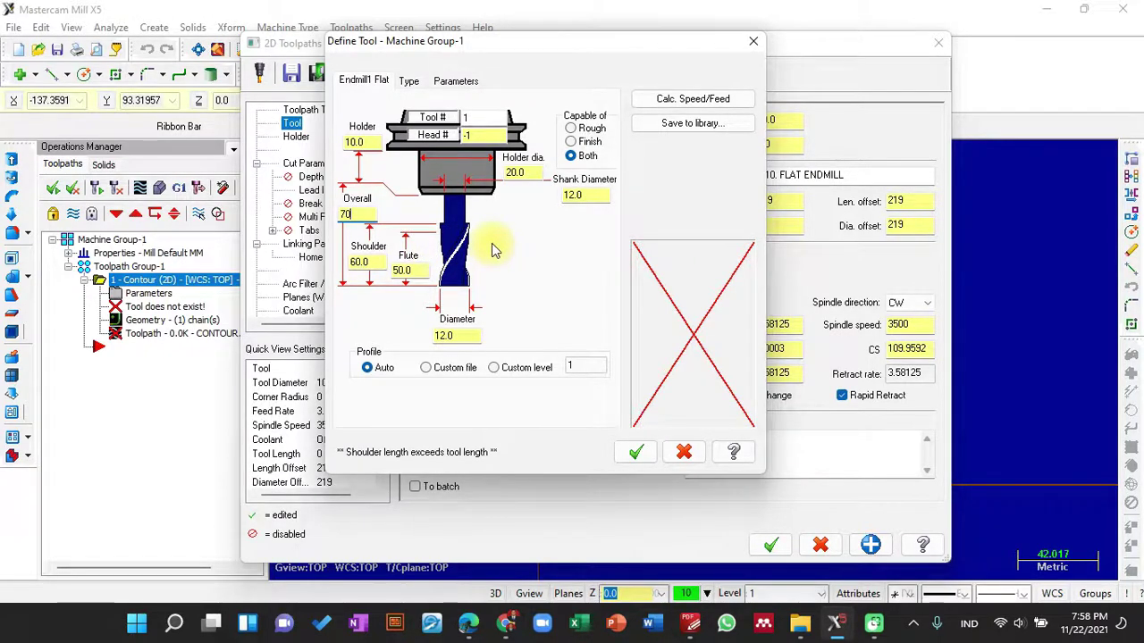
Set the end mill's feed rate to 0.2 and spindle speed to 2000, with clockwise spindle rotation
click(468, 82)
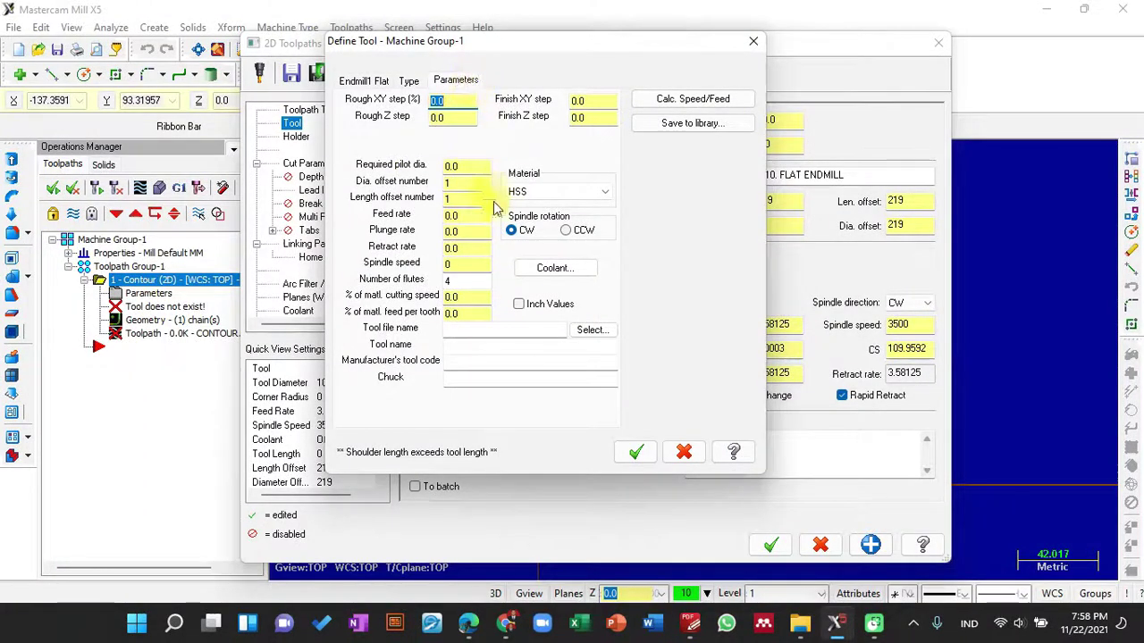
click(526, 232)
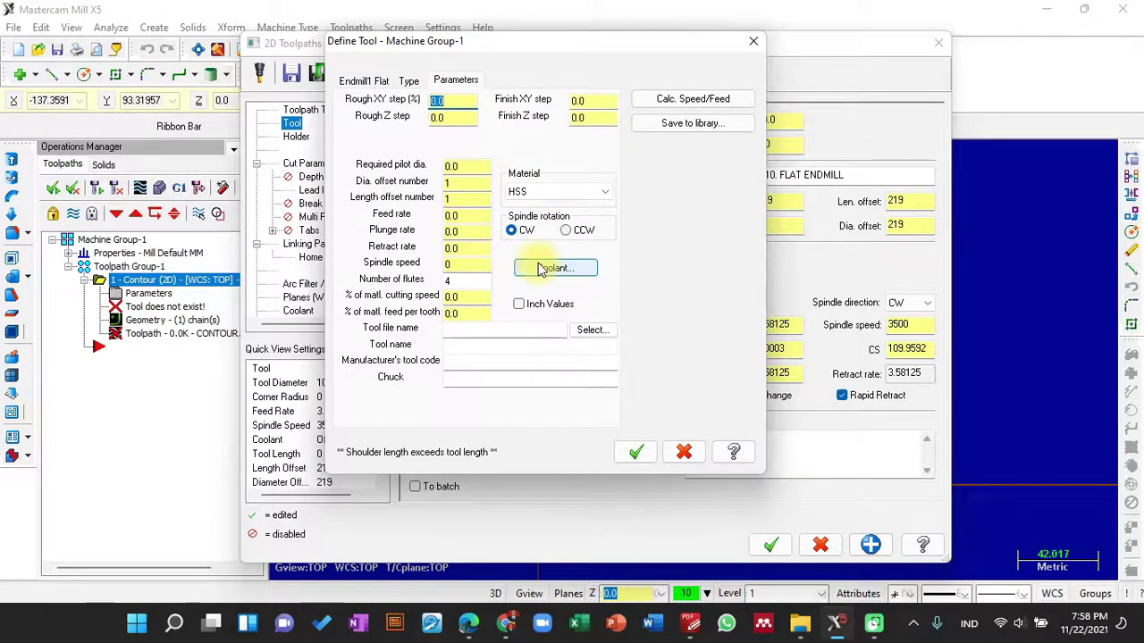
click(480, 217)
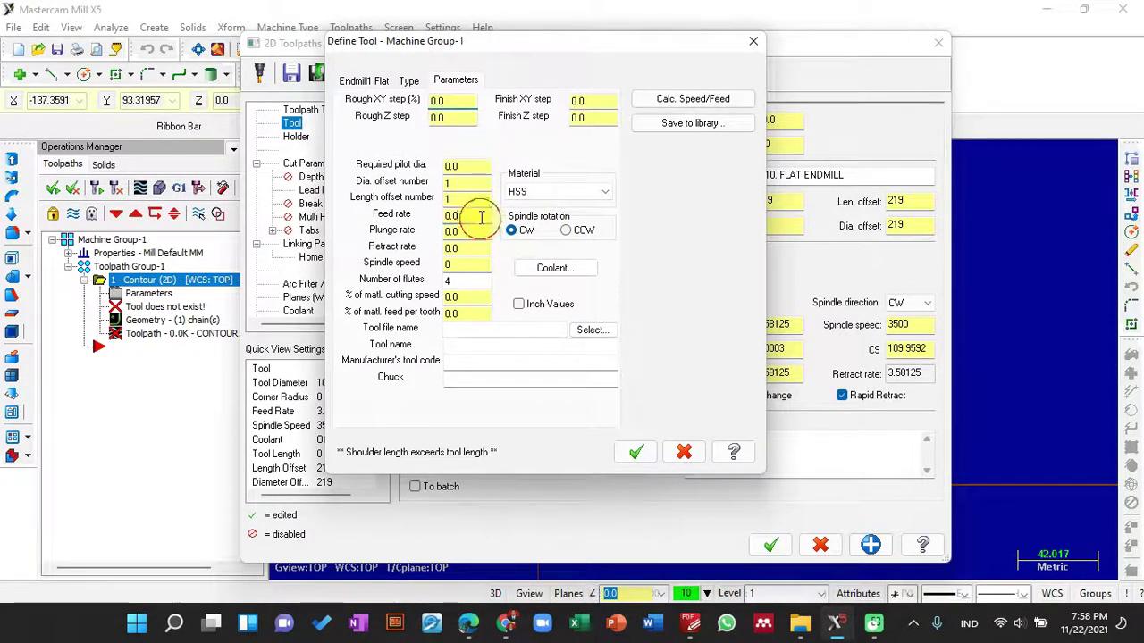
key(BackSpace)
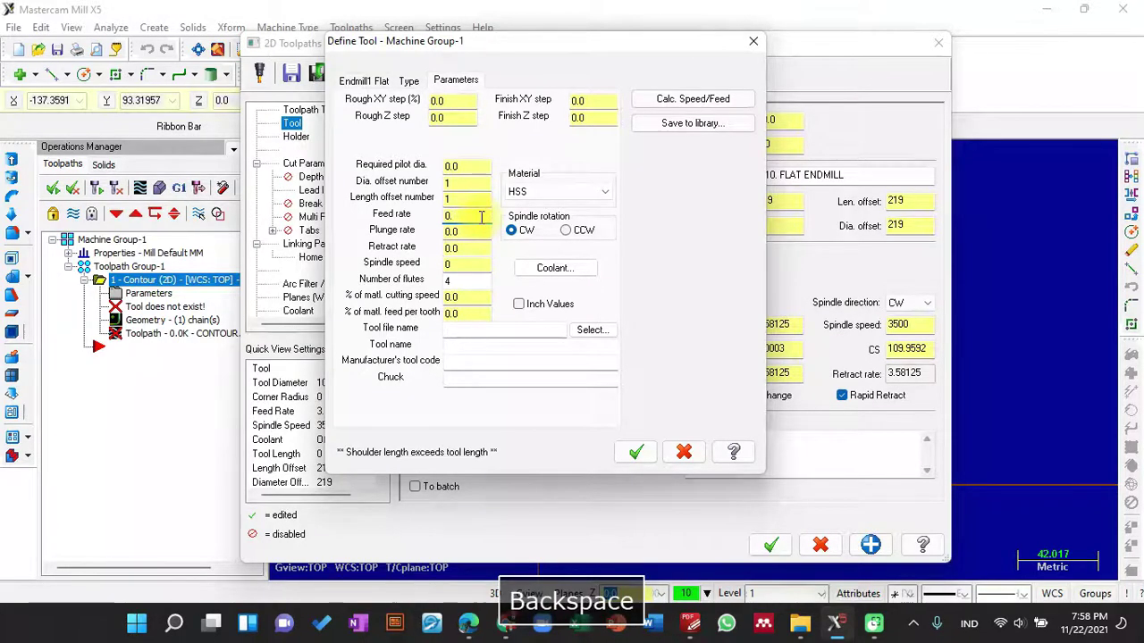
text(2)
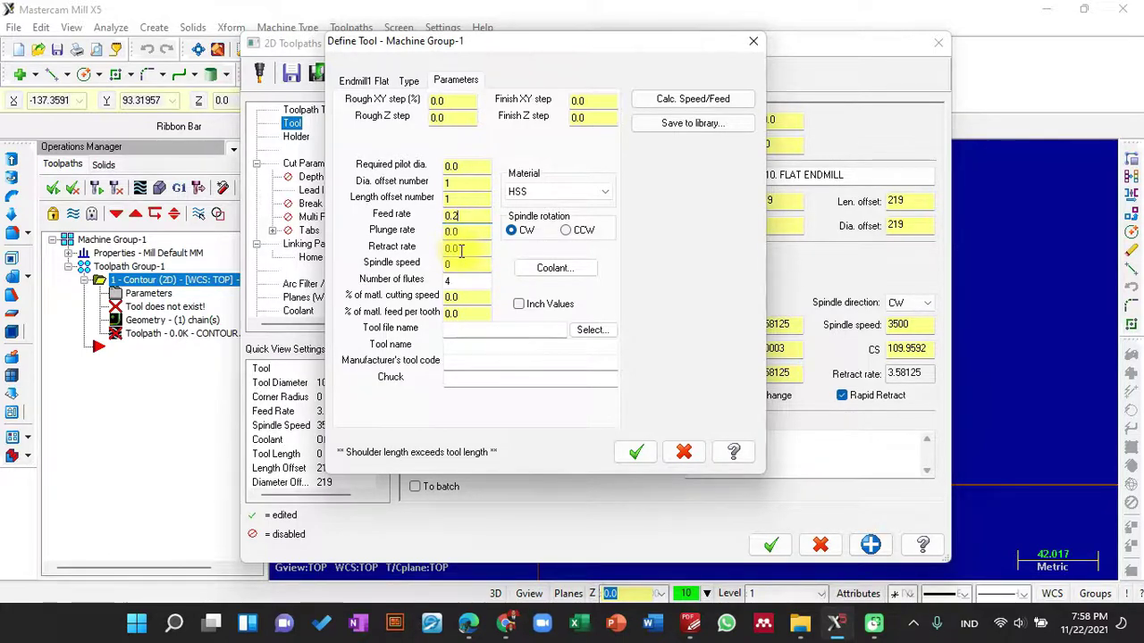
click(461, 262)
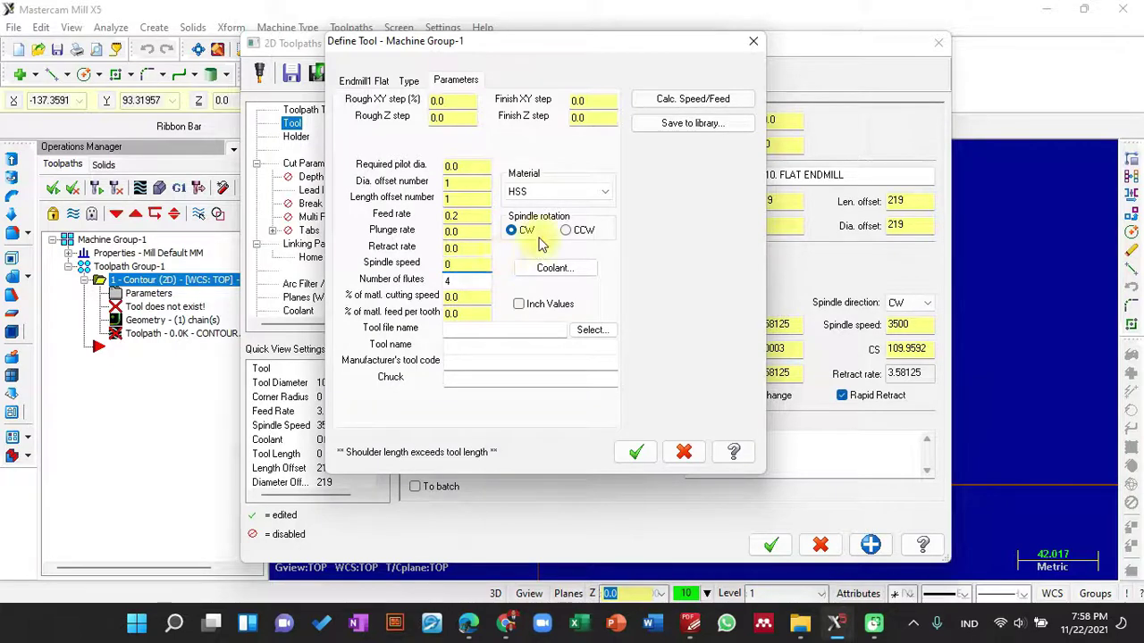
key(BackSpace)
text(2000)
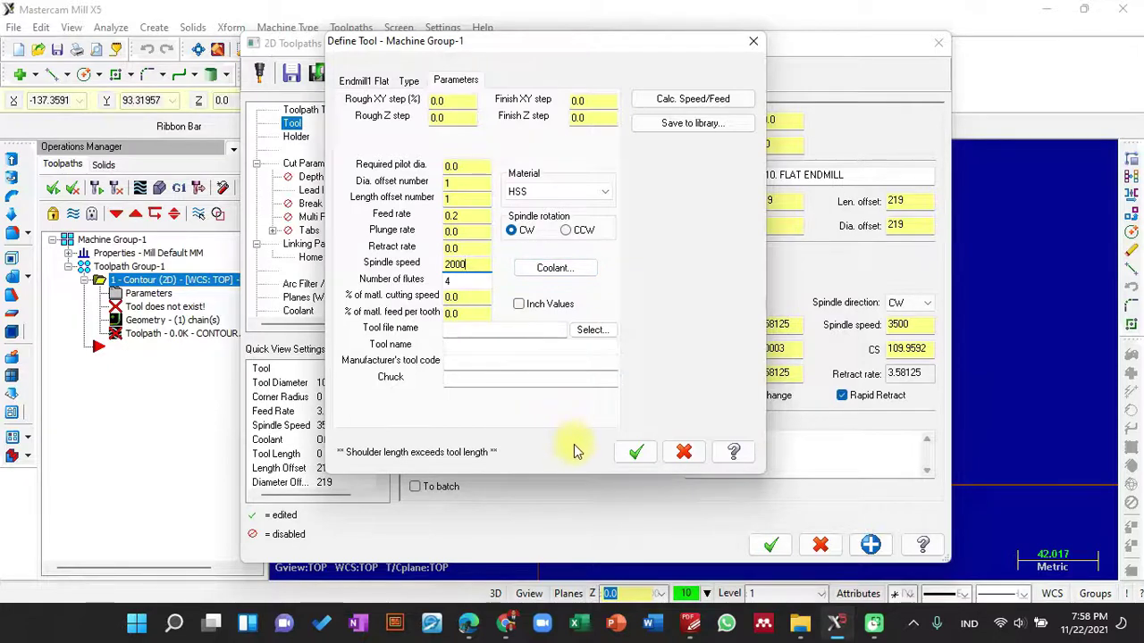
Name the tool End Mill and accept its definition and the modified tool settings
click(533, 353)
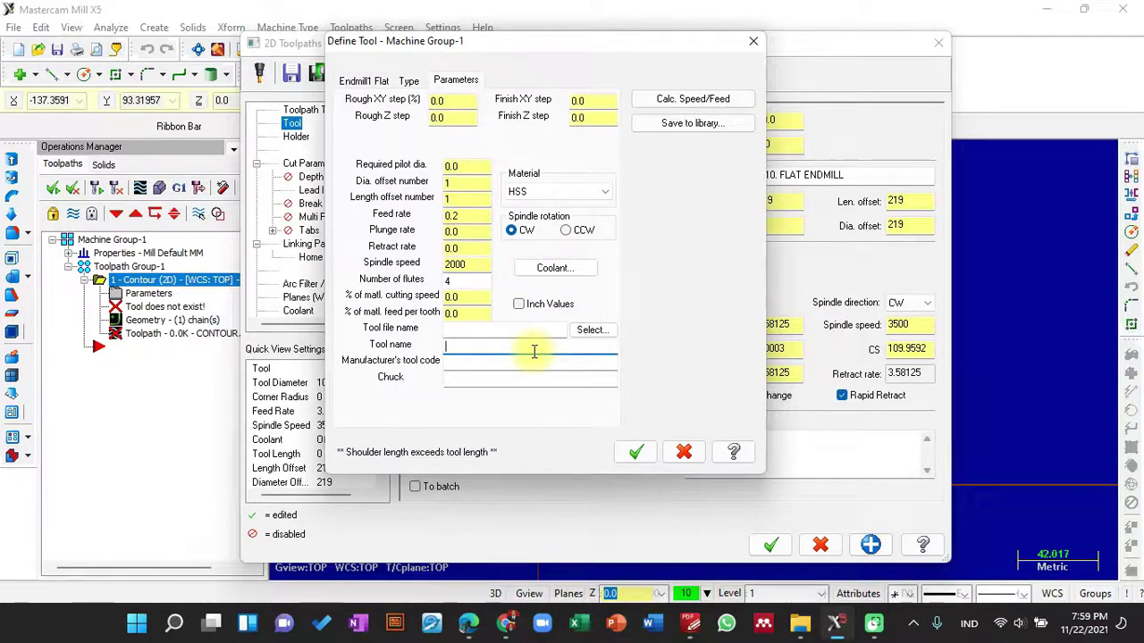
text(E)
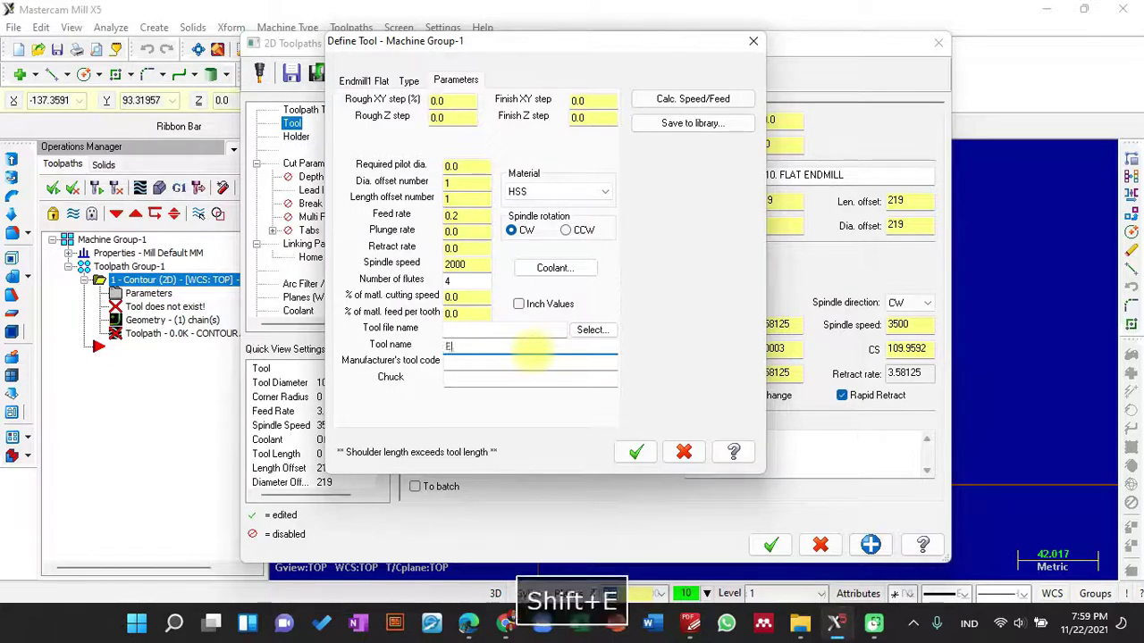
text(nd Mill)
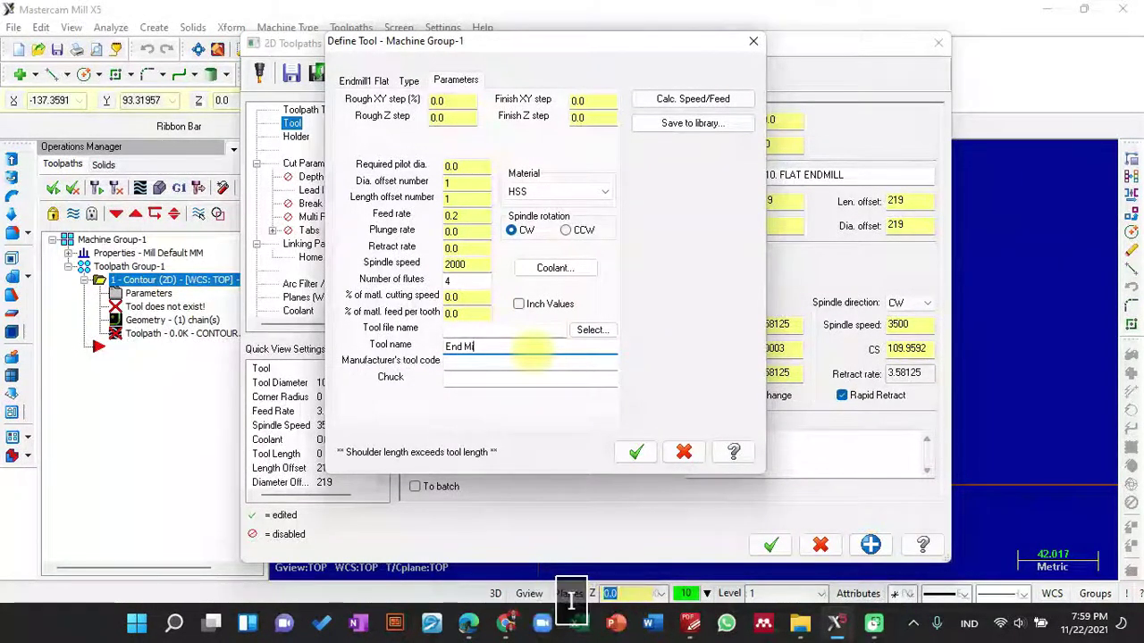
click(636, 452)
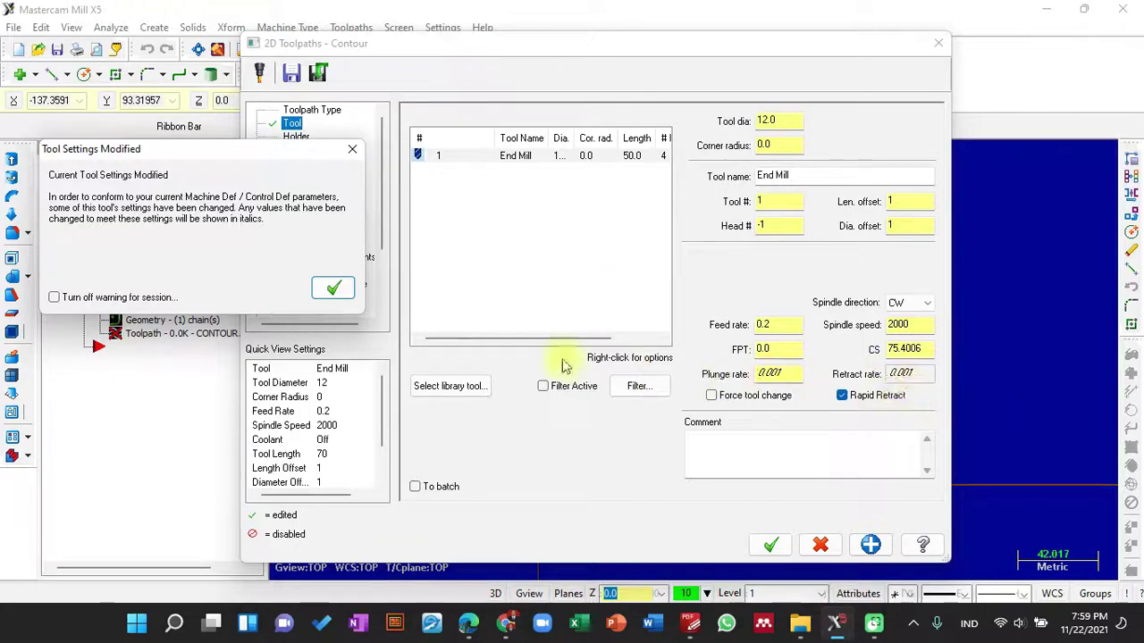
click(334, 299)
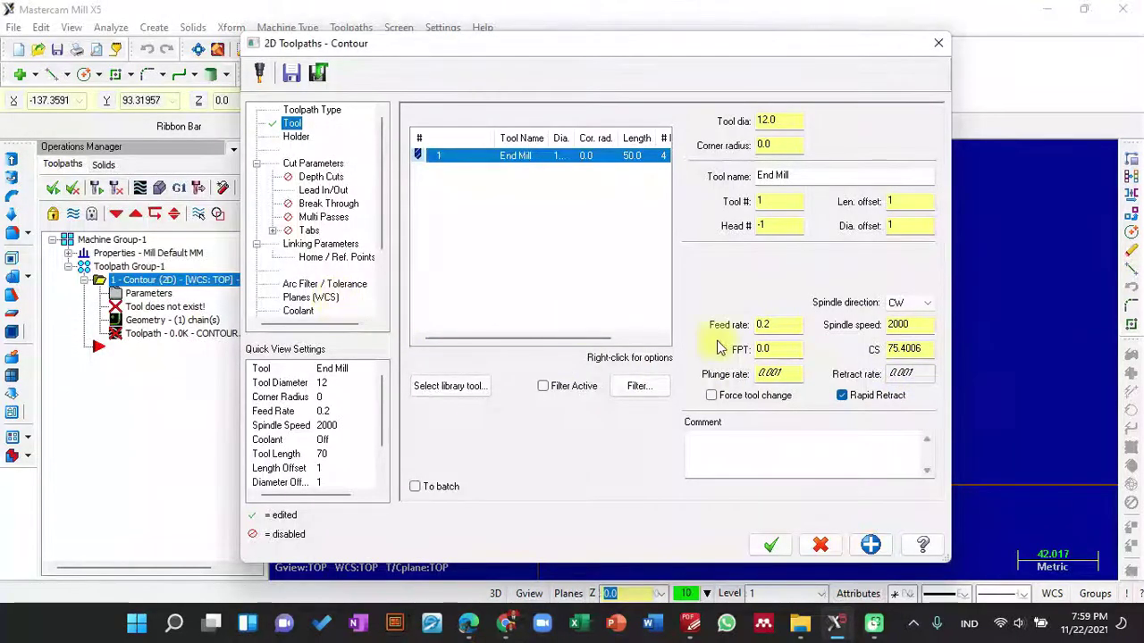
click(768, 373)
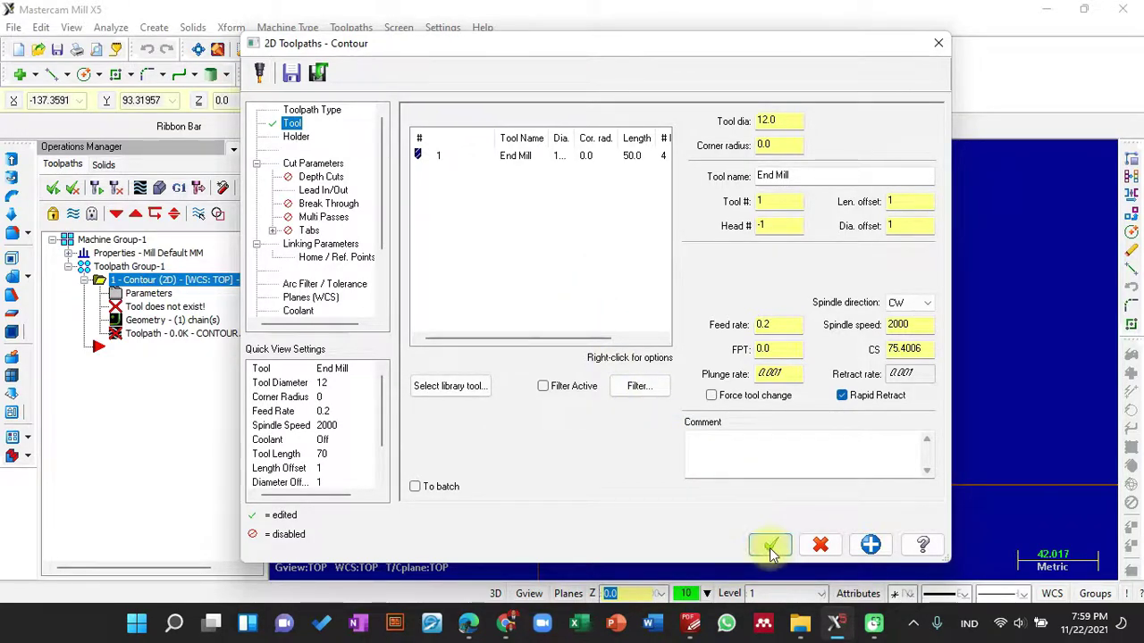
Load the BT30.holders library and assign the B2C3-0016 holder to the contour tool
click(295, 136)
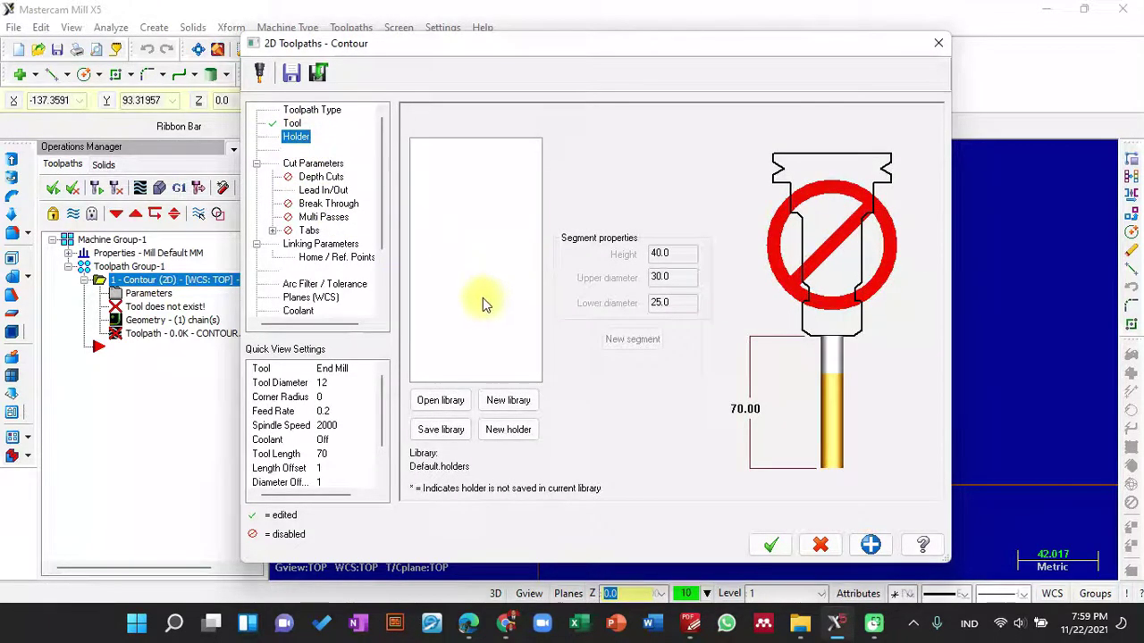
click(440, 400)
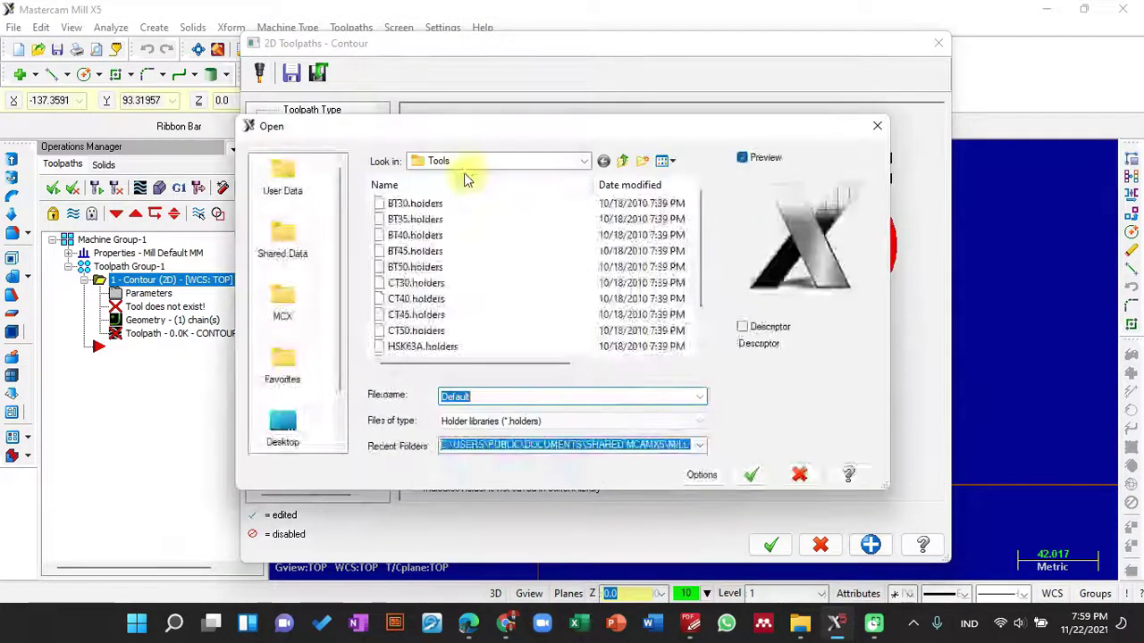
click(458, 204)
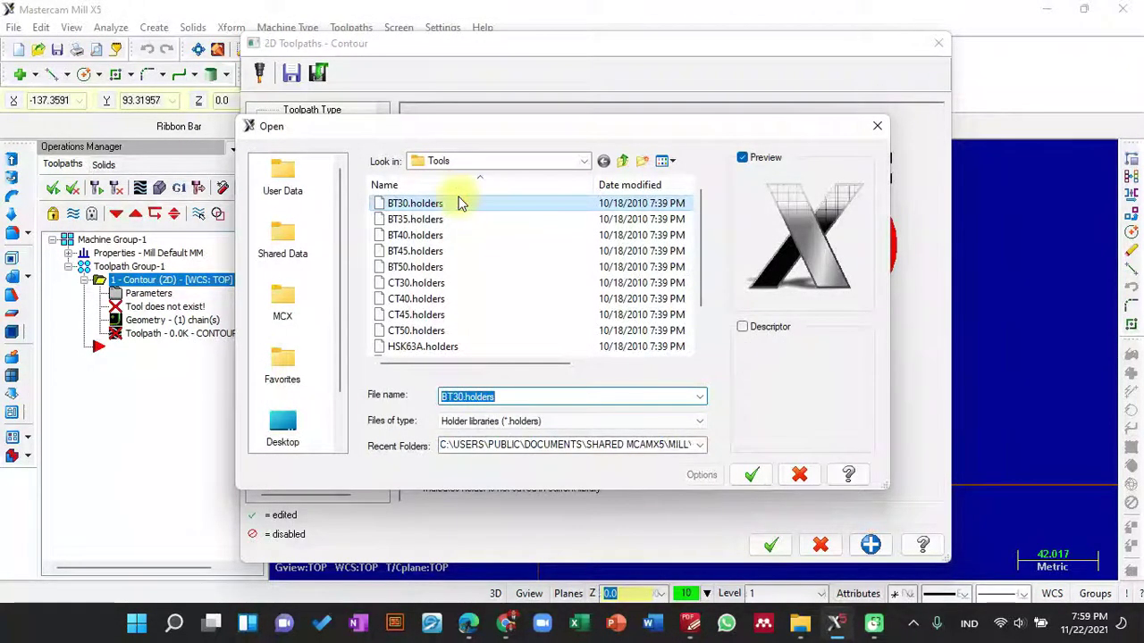
click(749, 474)
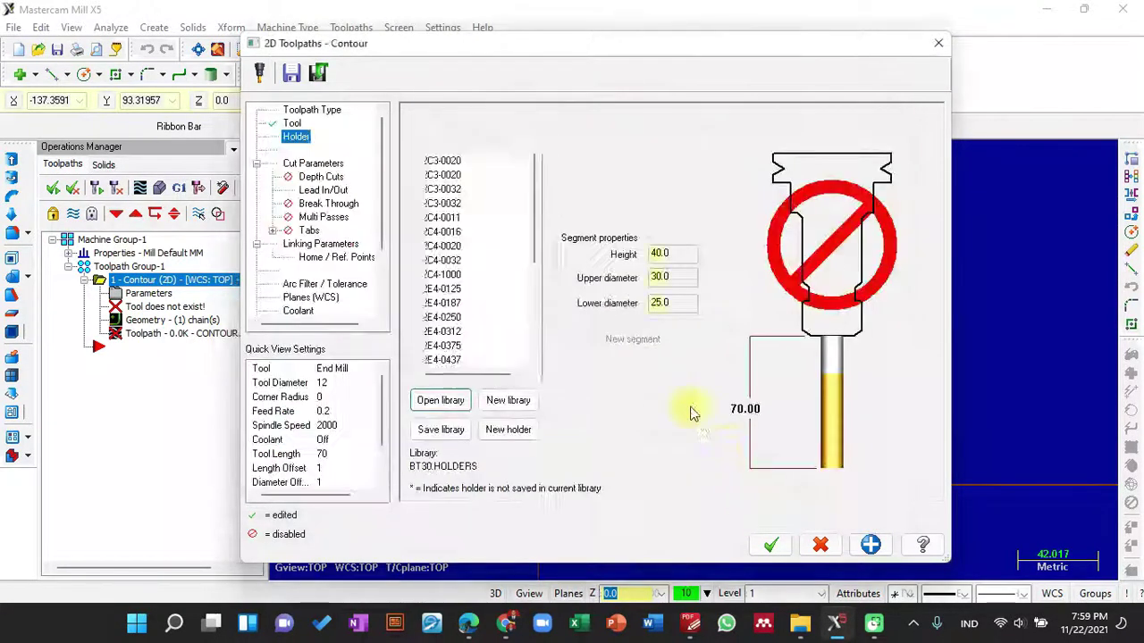
click(449, 149)
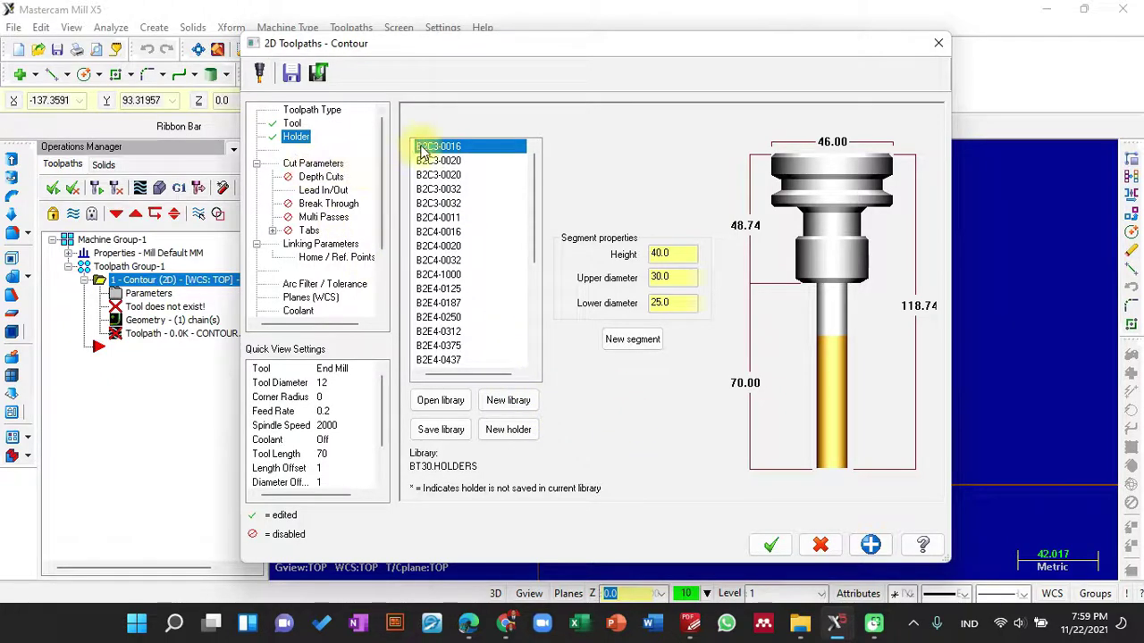
Review the contour's cut parameters and the available contour types
click(311, 164)
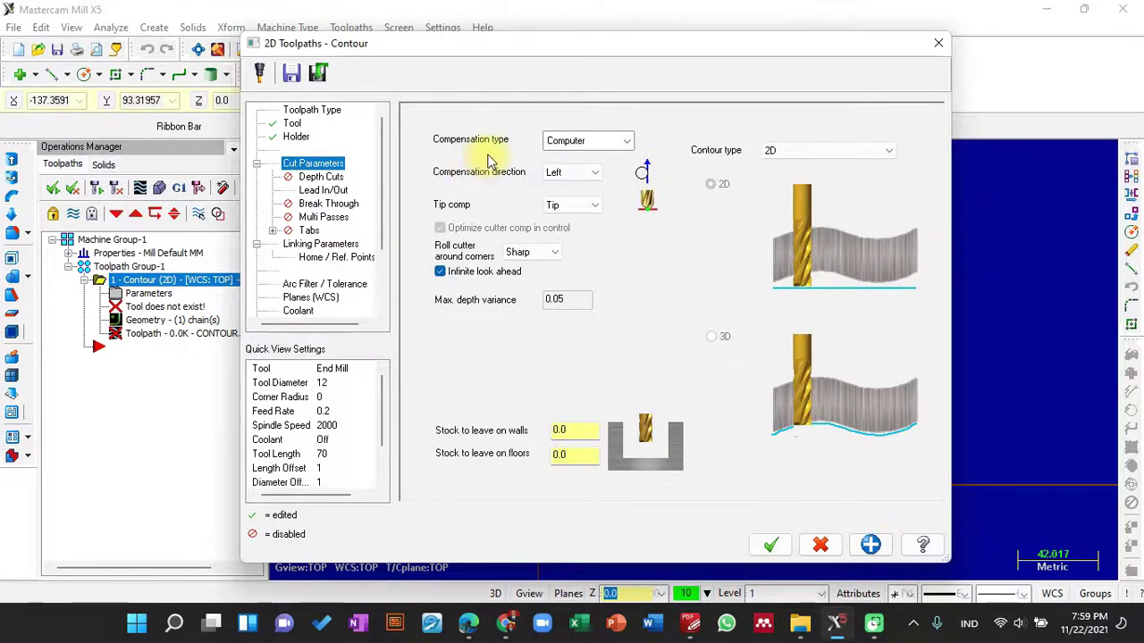
click(807, 152)
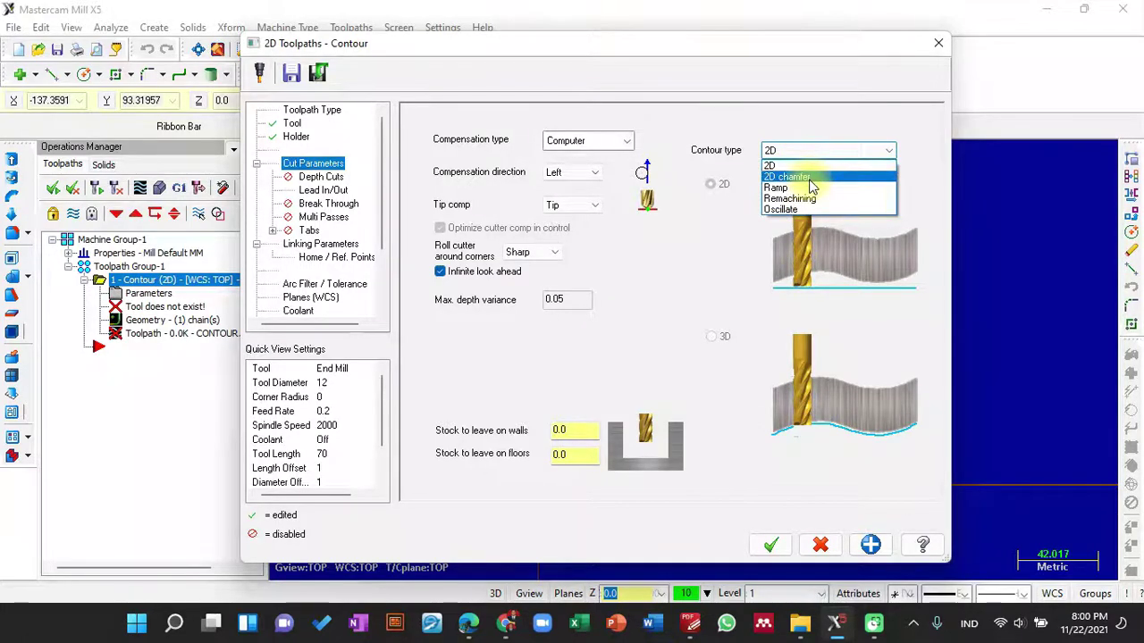
click(812, 125)
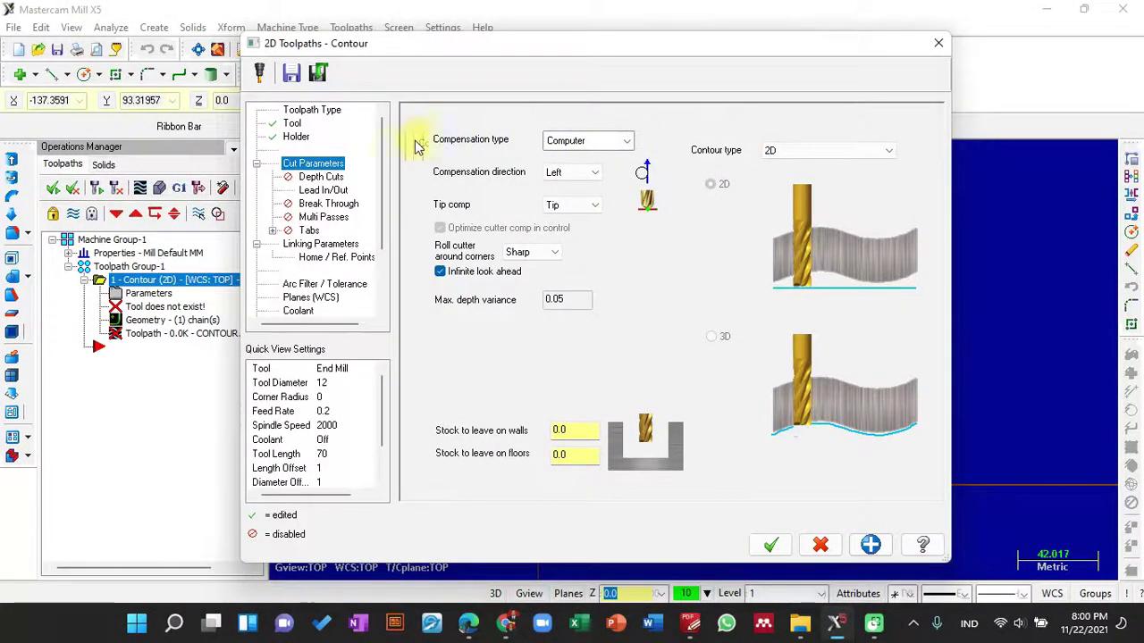
Enable depth cuts for the contour with 2 finish cuts and the tool kept down between cuts
click(338, 178)
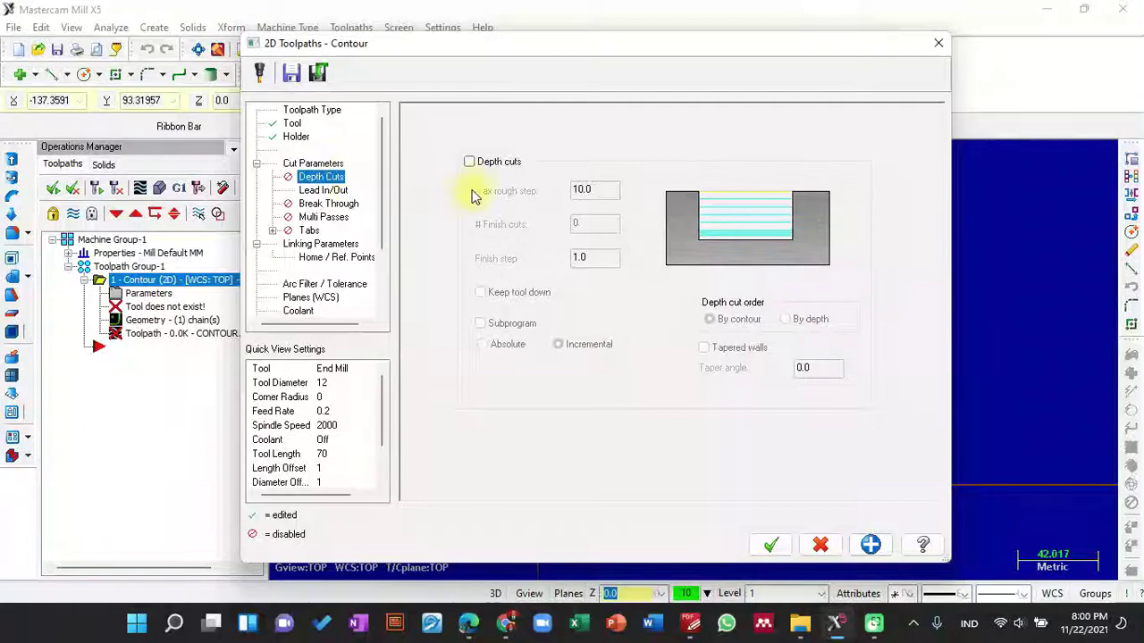
click(470, 161)
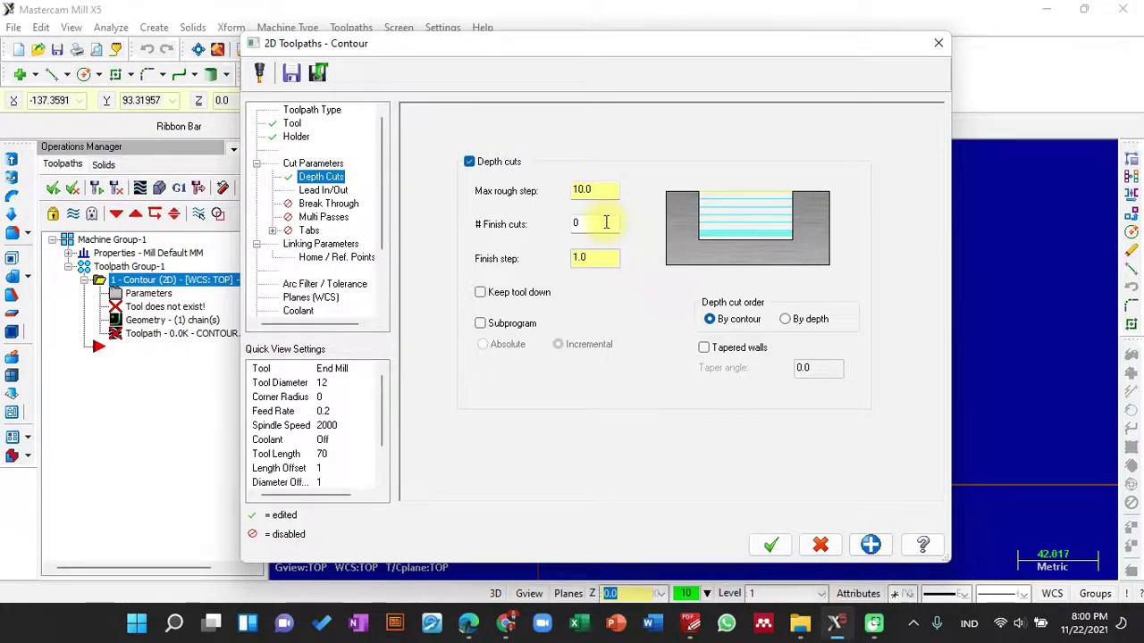
click(605, 223)
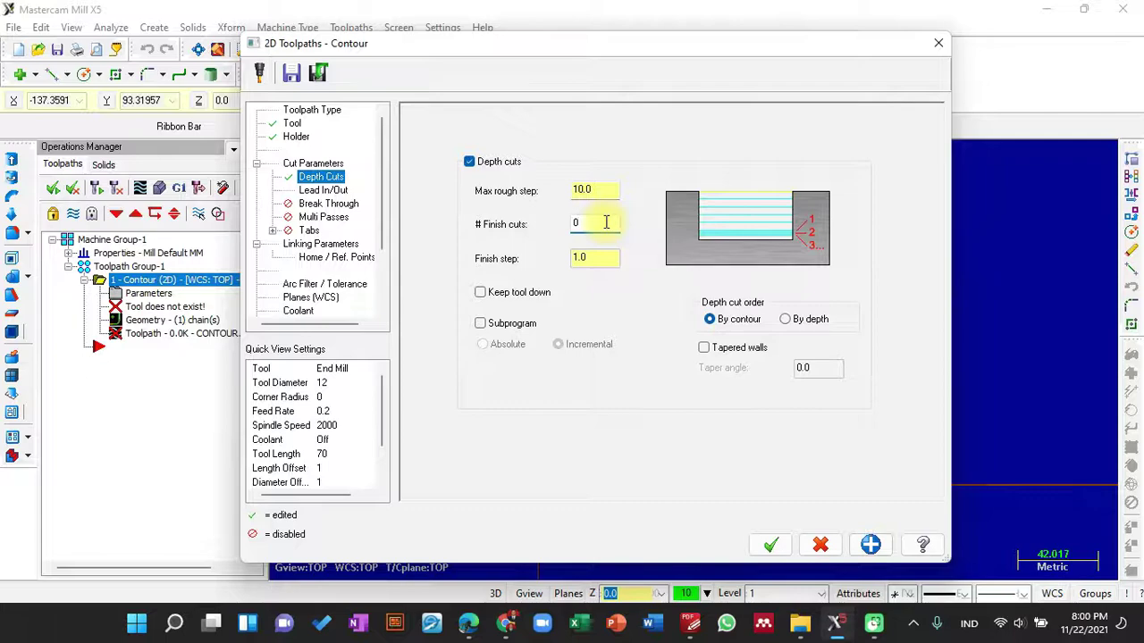
key(BackSpace)
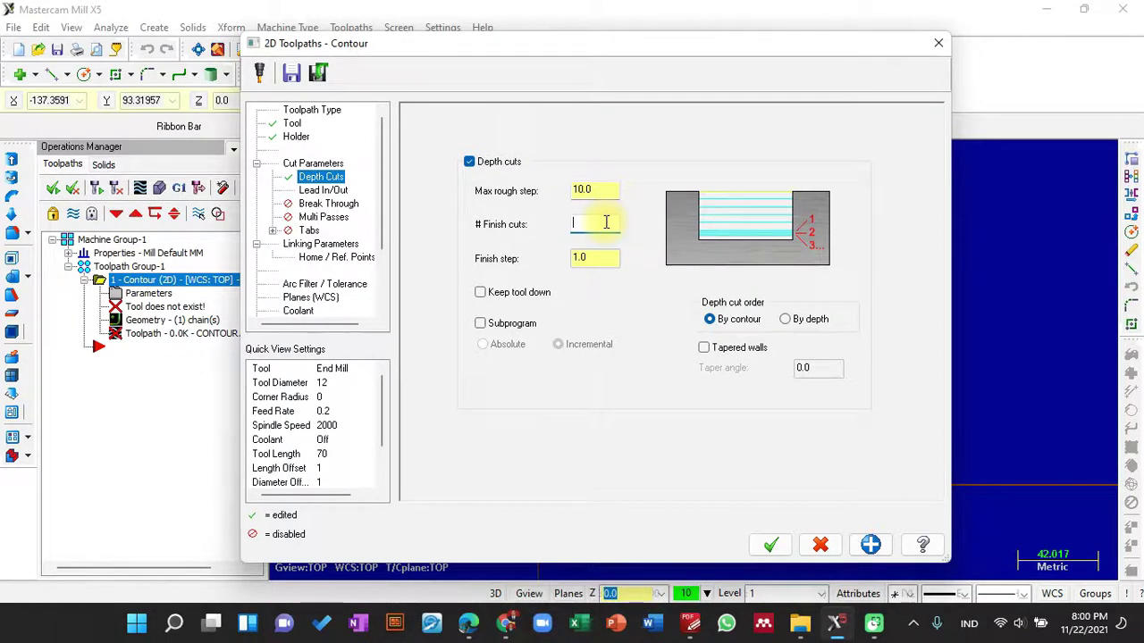
text(2)
click(593, 258)
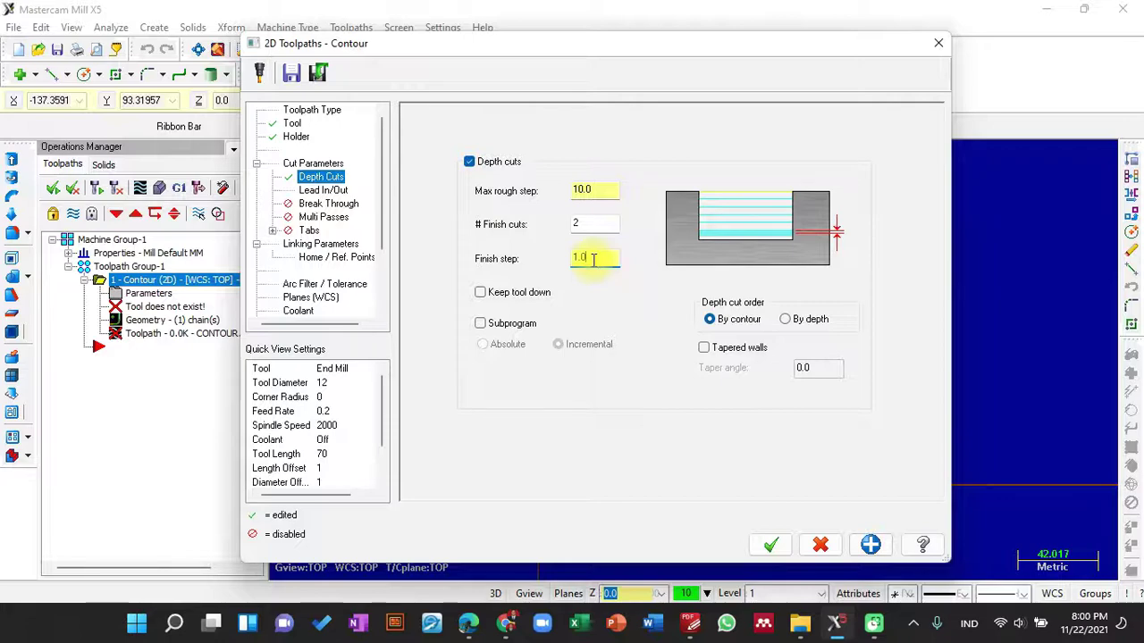
click(527, 295)
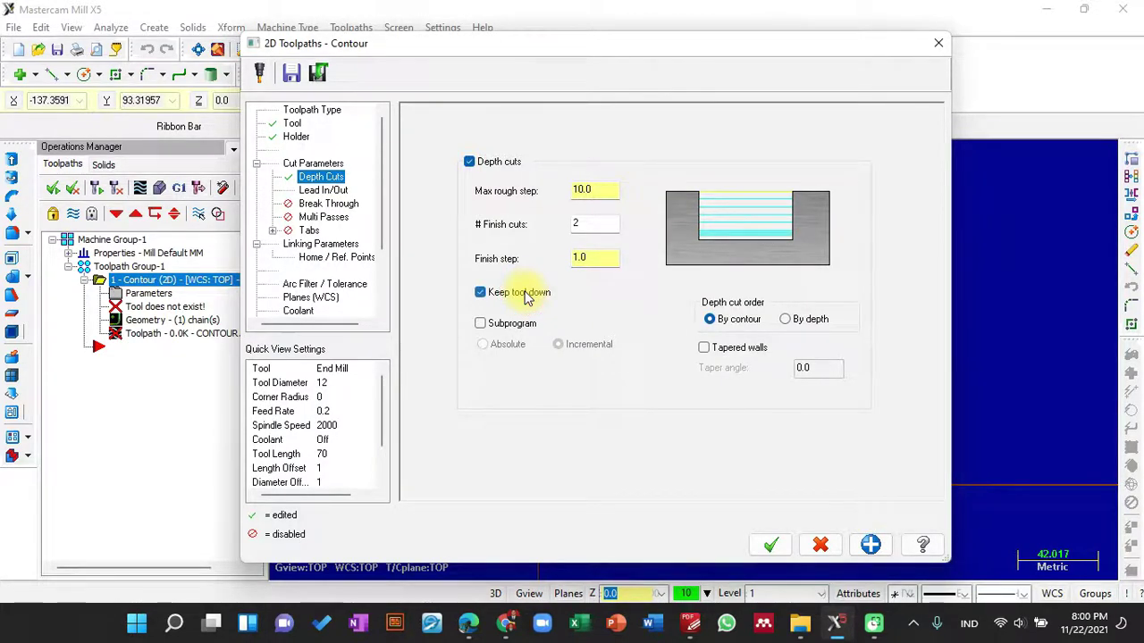
Enable multi passes for the contour with 8 rough passes and 2 finish passes
click(338, 191)
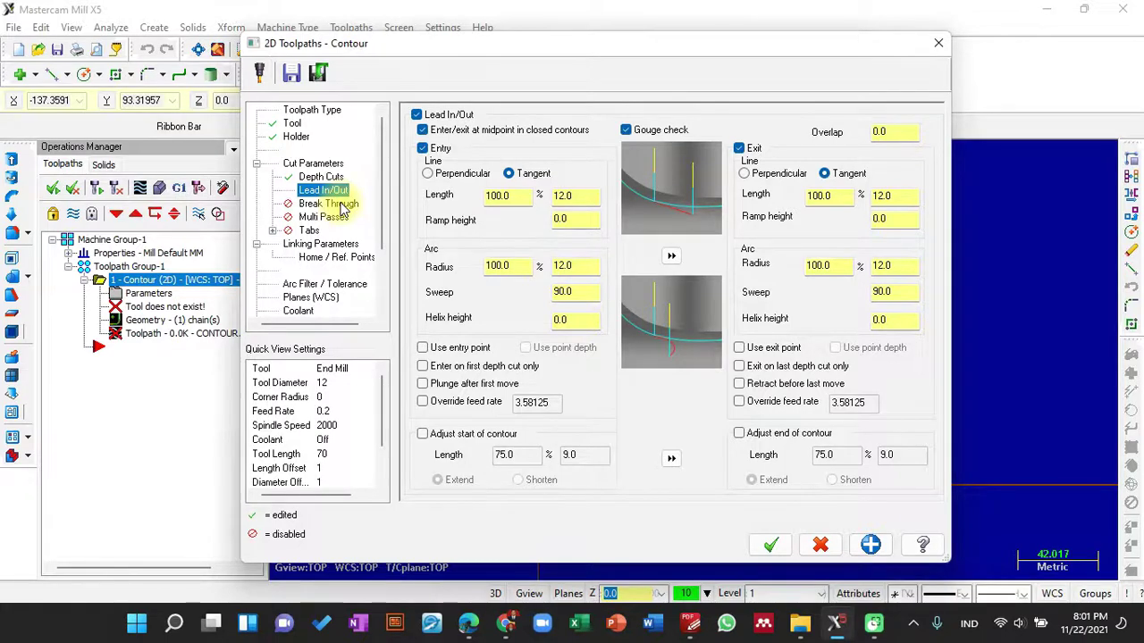
click(342, 206)
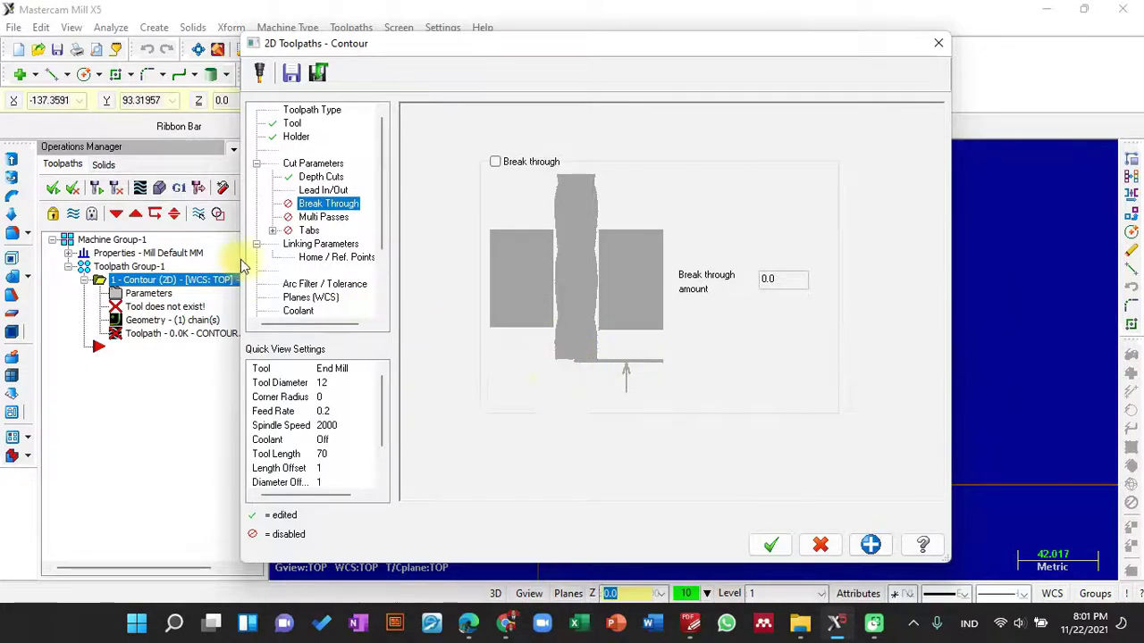
click(344, 223)
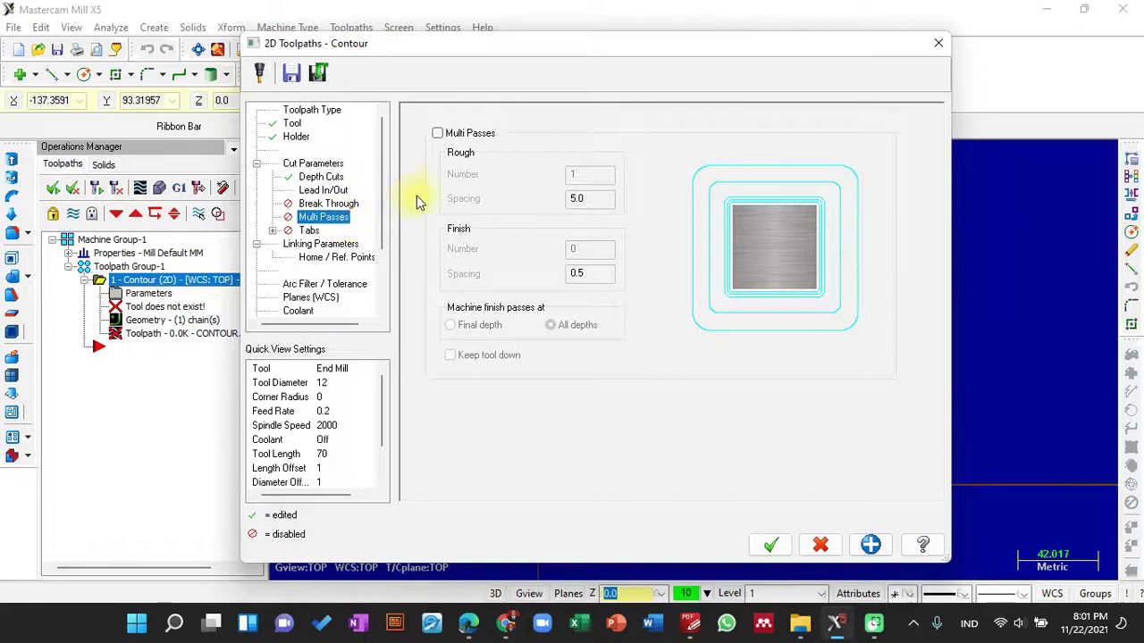
click(467, 136)
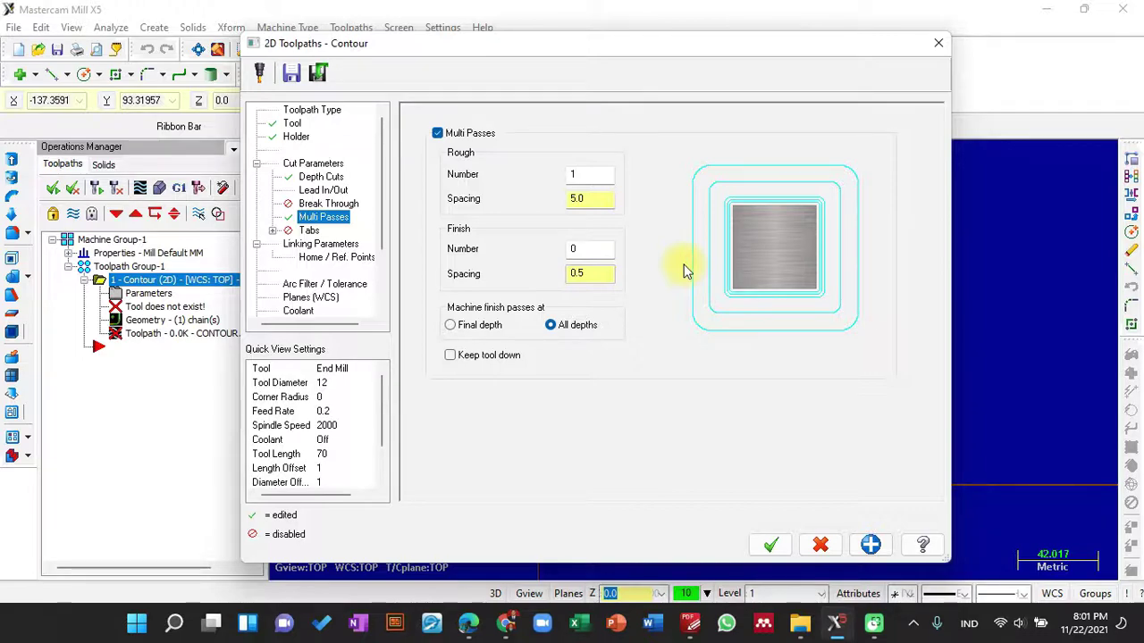
click(605, 199)
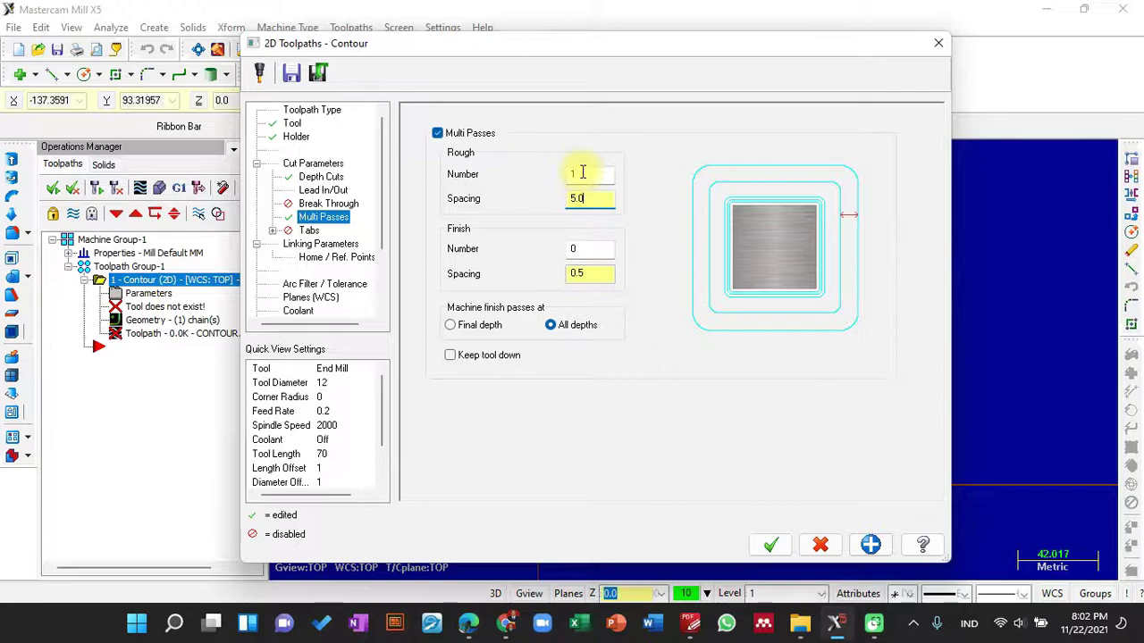
click(582, 172)
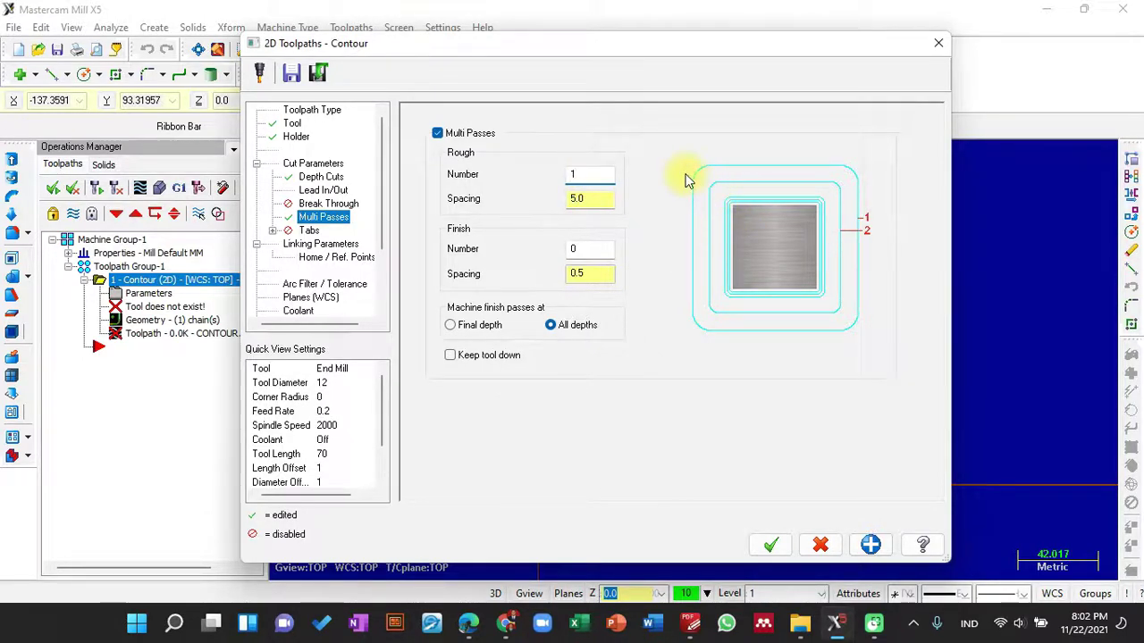
key(BackSpace)
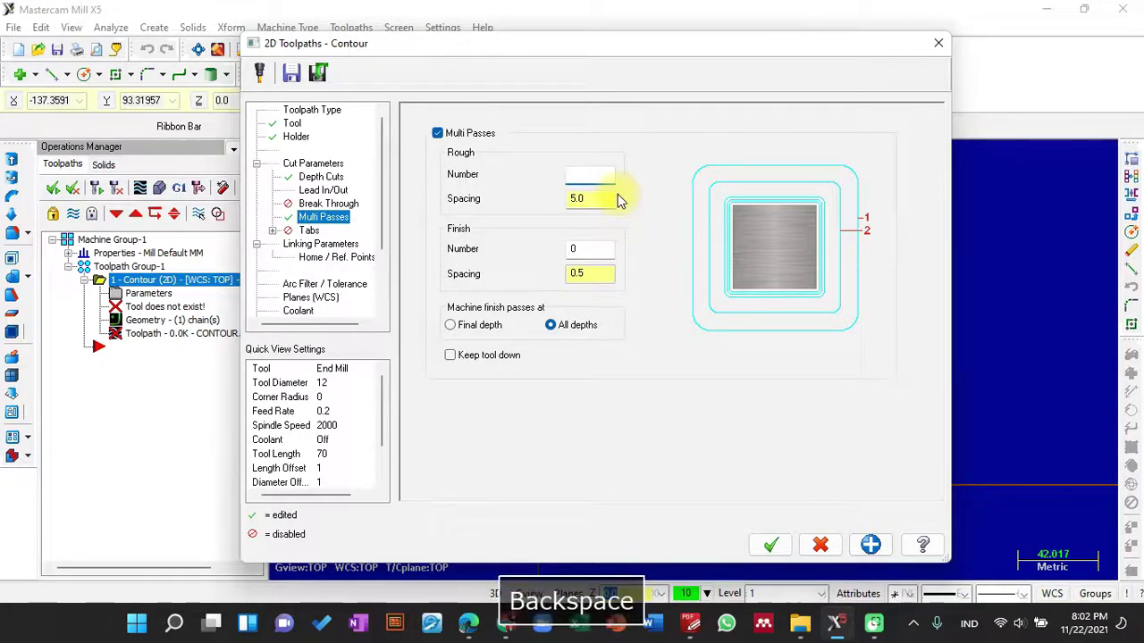
text(8)
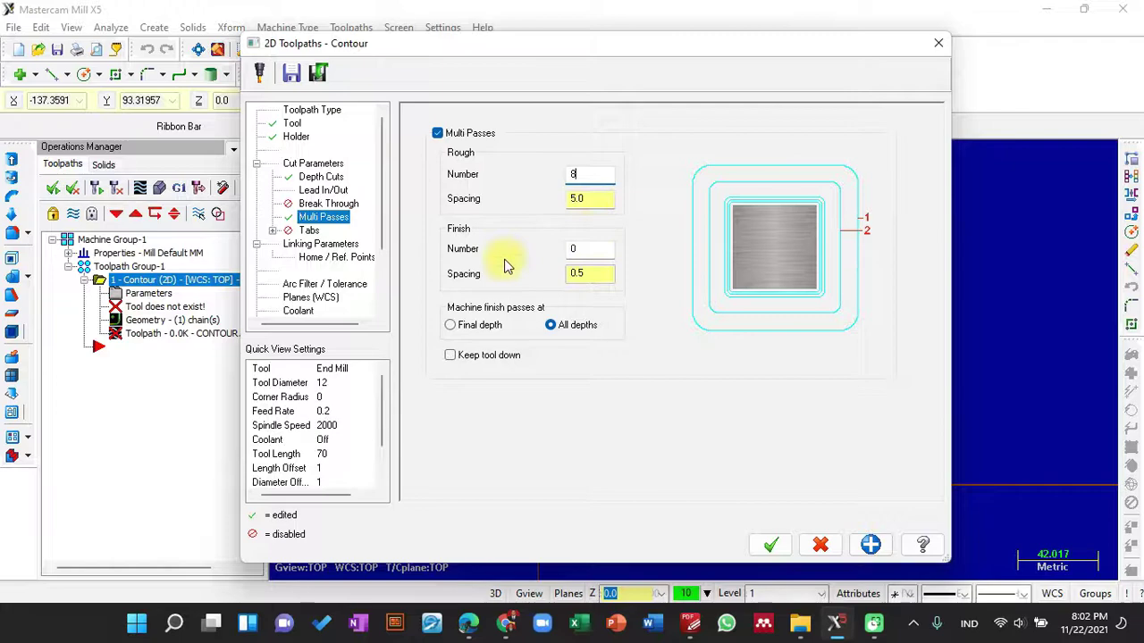
click(590, 249)
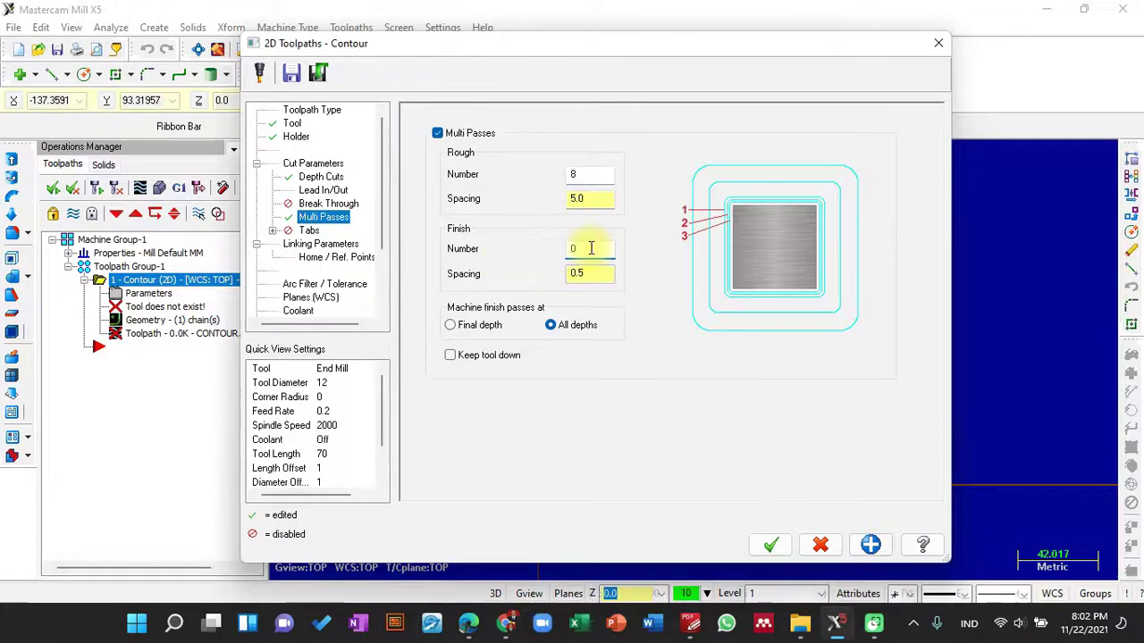
key(BackSpace)
text(2)
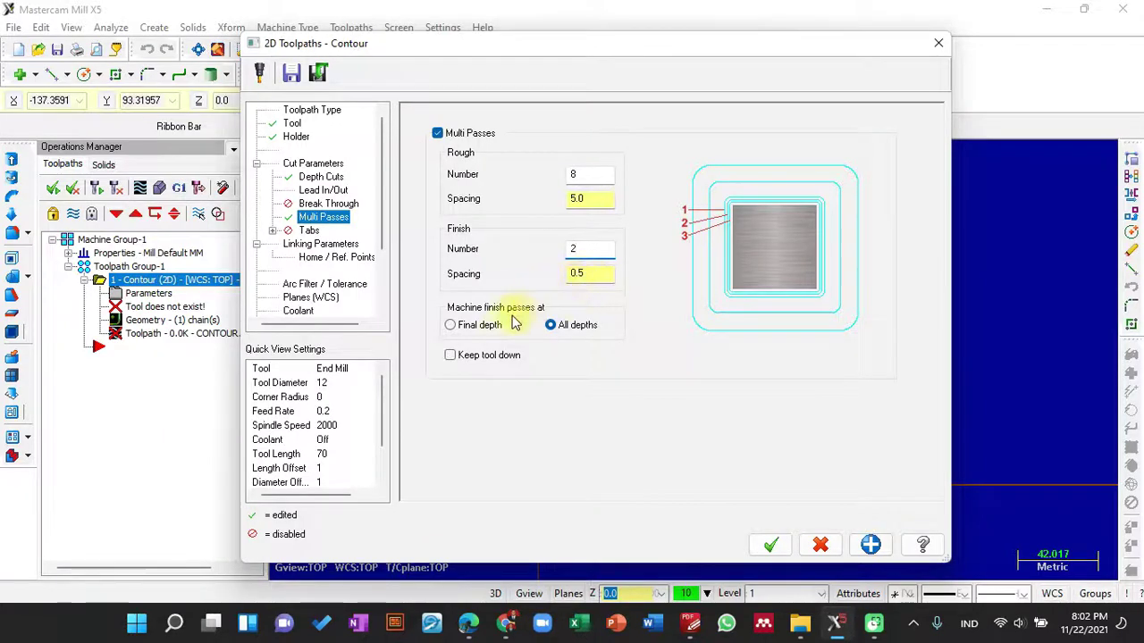
Check the raised step's height in the PDF drawing and set the contour's incremental depth to -25
click(309, 231)
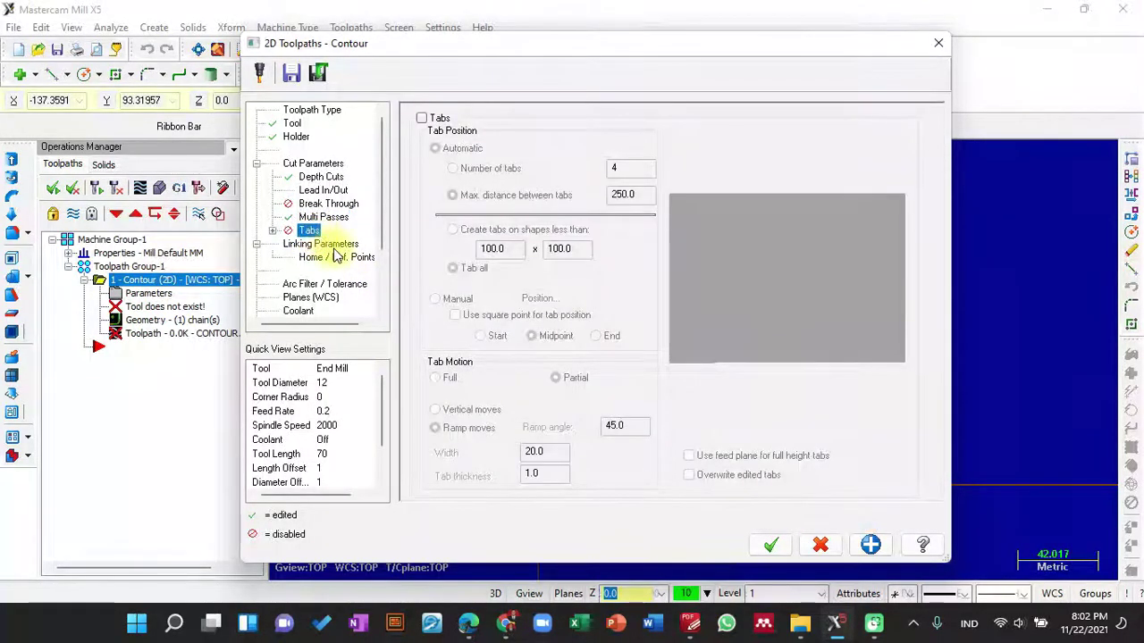
click(321, 244)
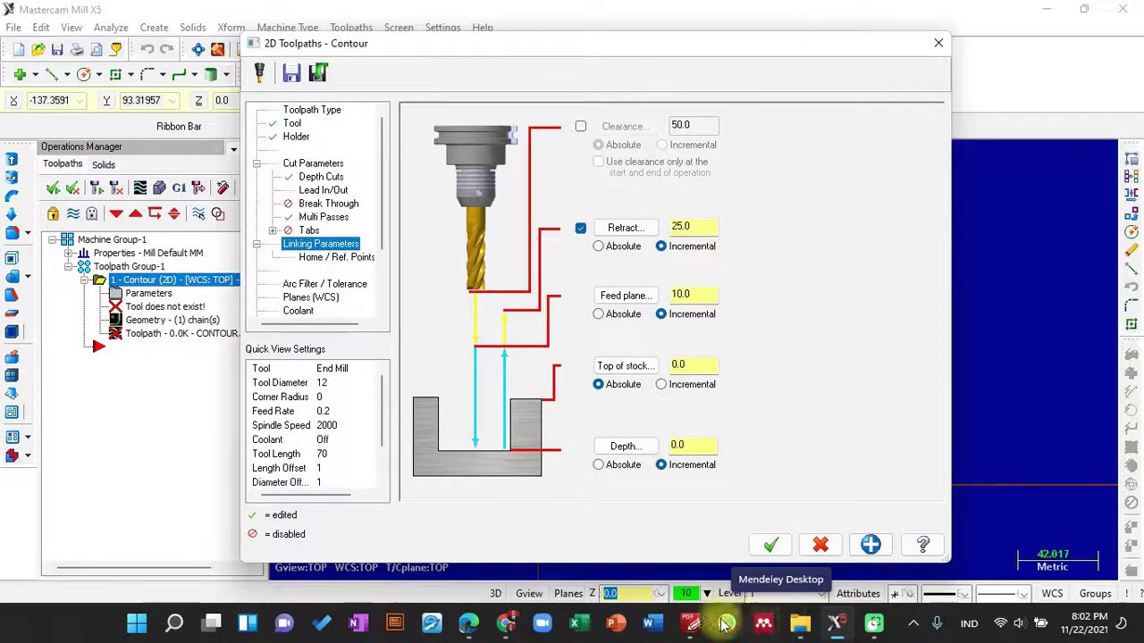
click(692, 622)
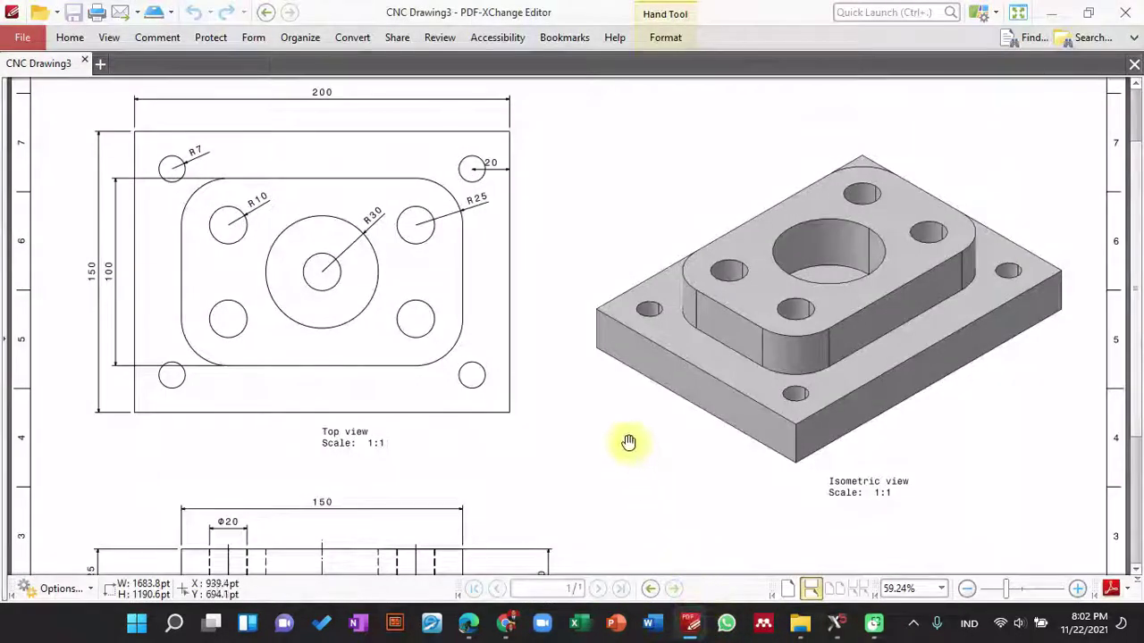
scroll(518, 399, down, 3)
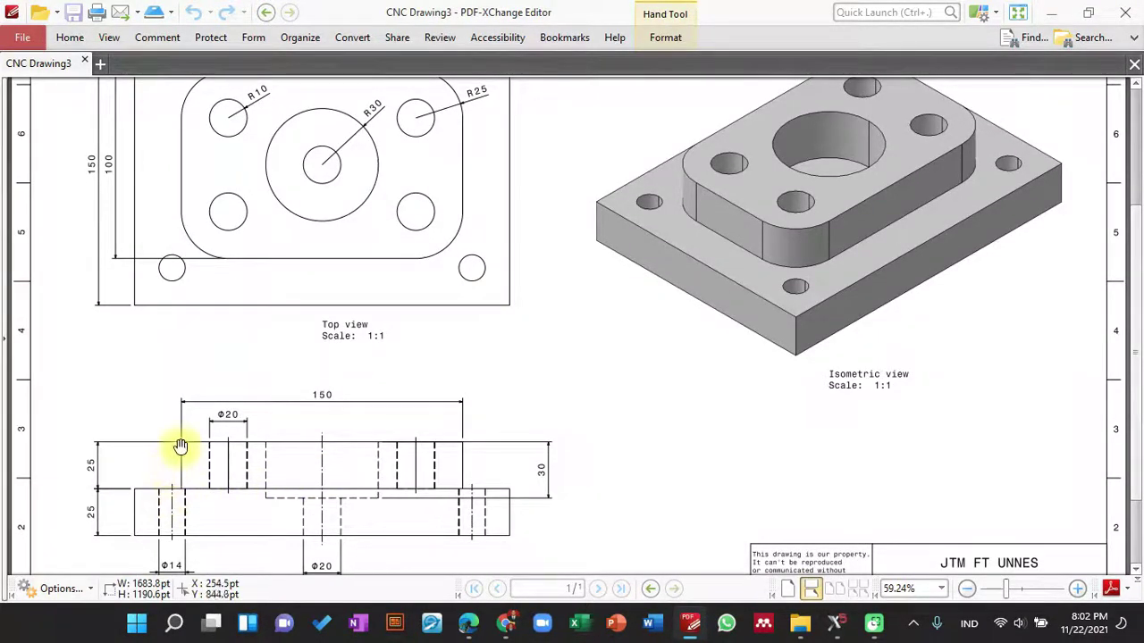
click(1048, 11)
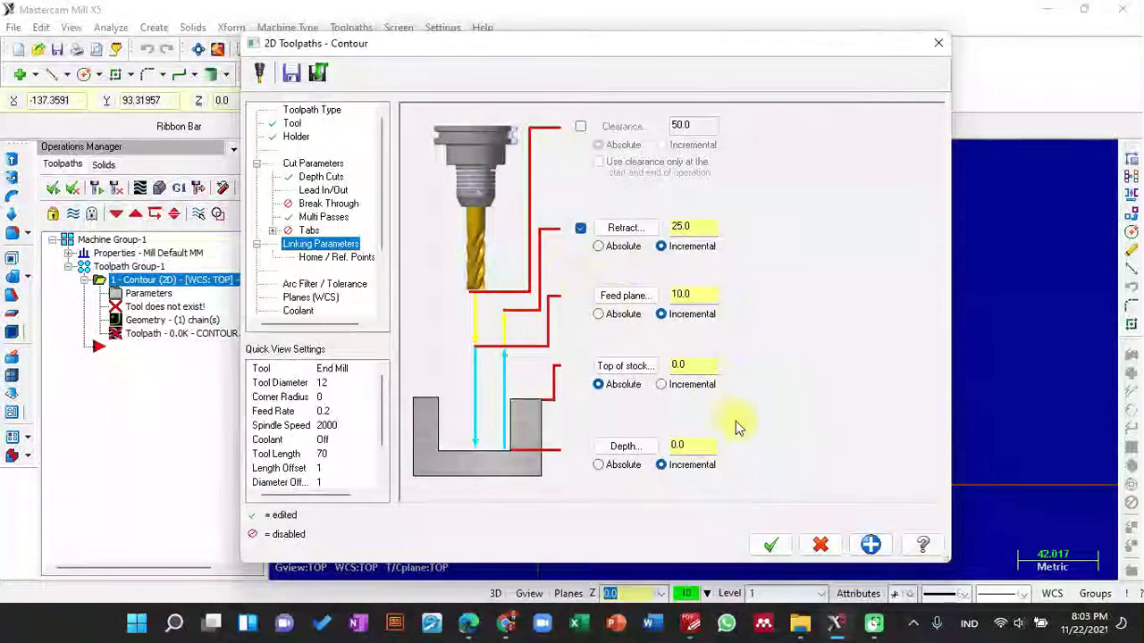
click(683, 443)
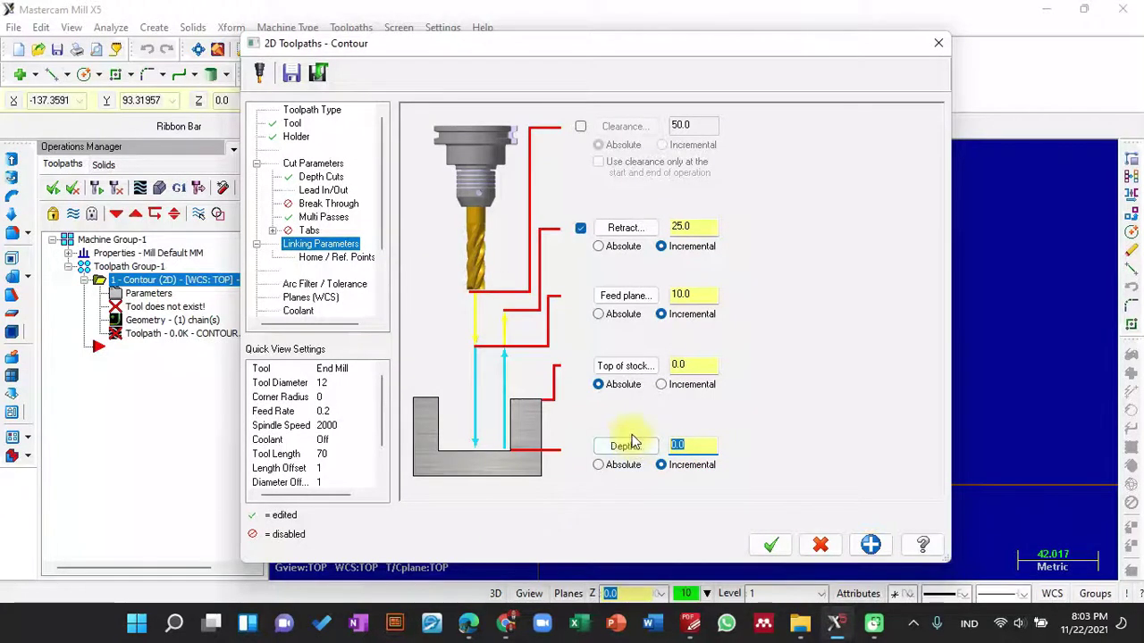
text(-25)
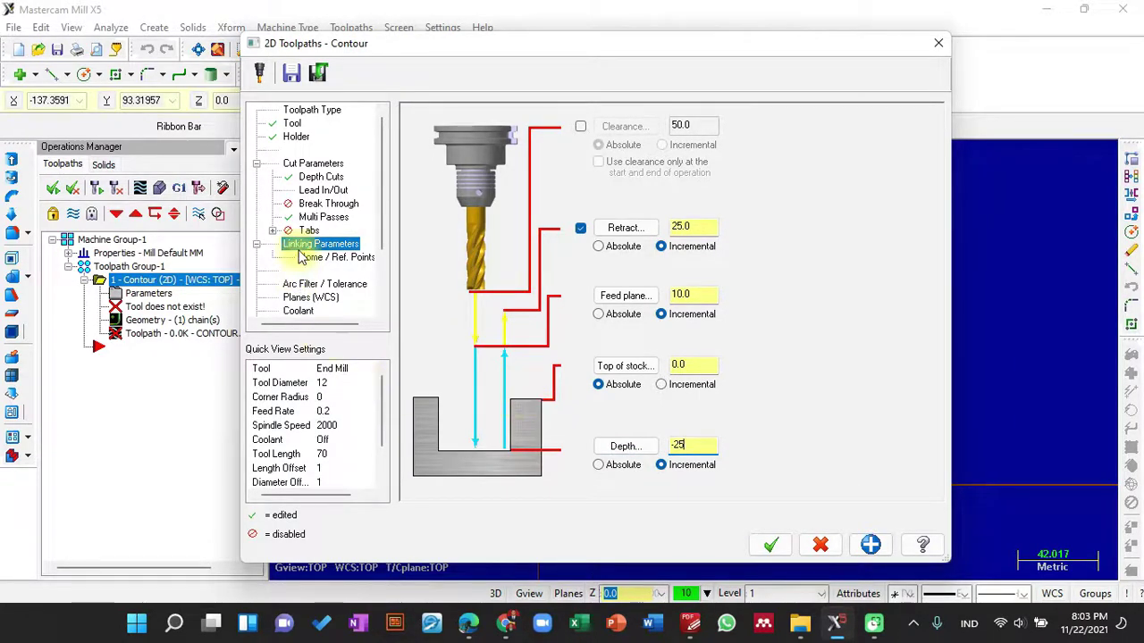
Review the coolant settings, accept the contour parameters to generate the toolpath, and check its coverage at the plate's upper-left corner
scroll(302, 268, down, 1)
click(300, 284)
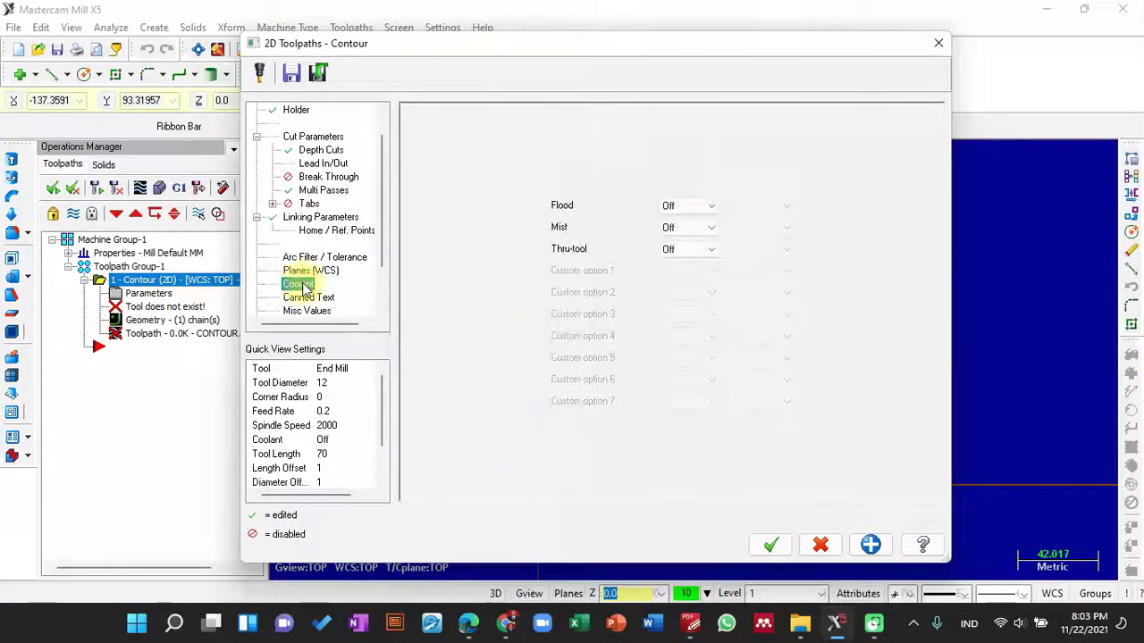
click(770, 546)
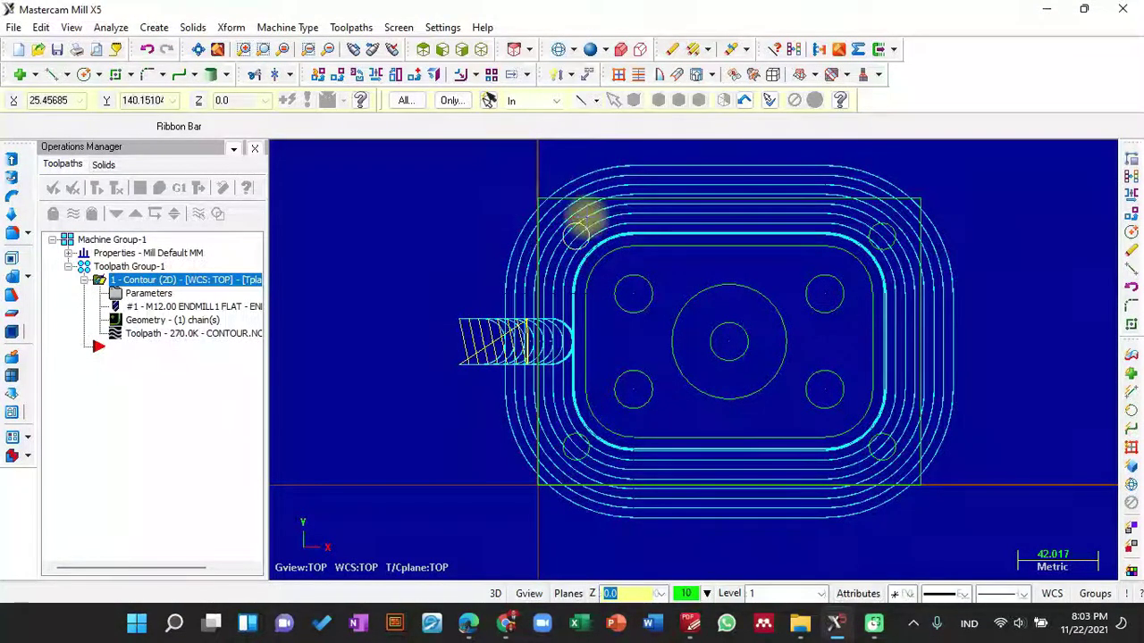
scroll(559, 195, up, 4)
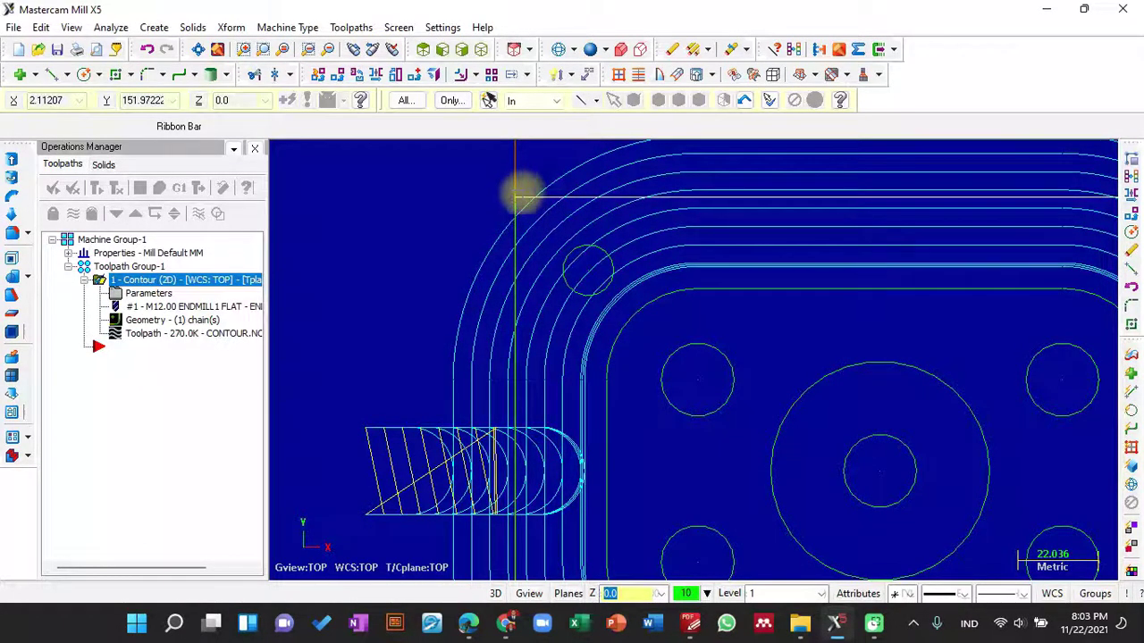
Increase the contour's rough multi passes to 9 and regenerate the toolpath
click(139, 294)
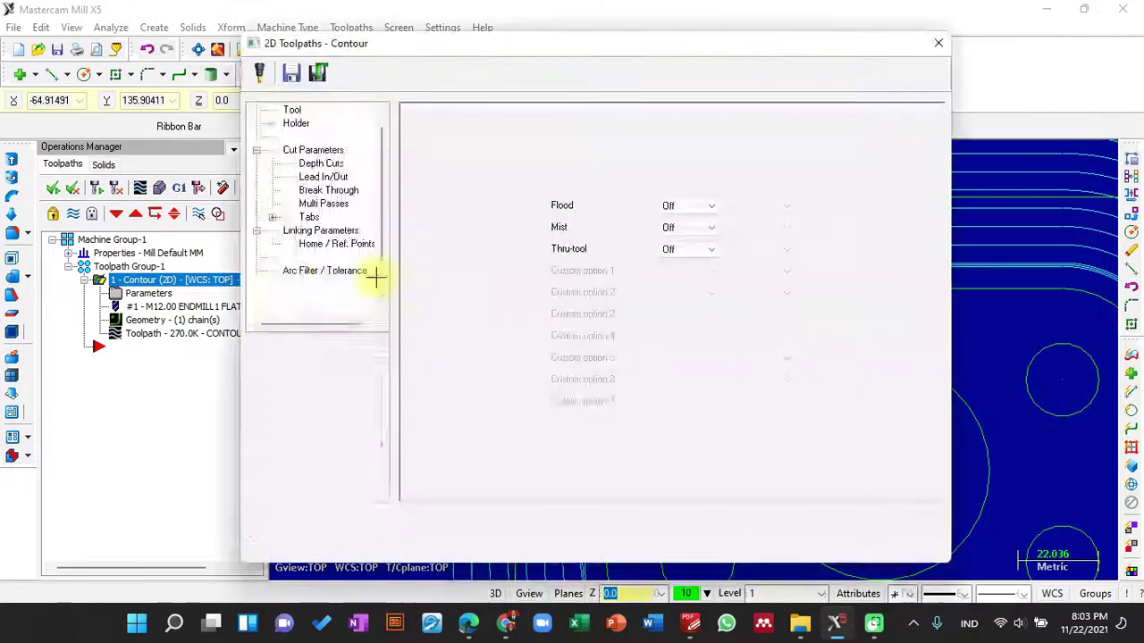
click(348, 205)
double_click(581, 172)
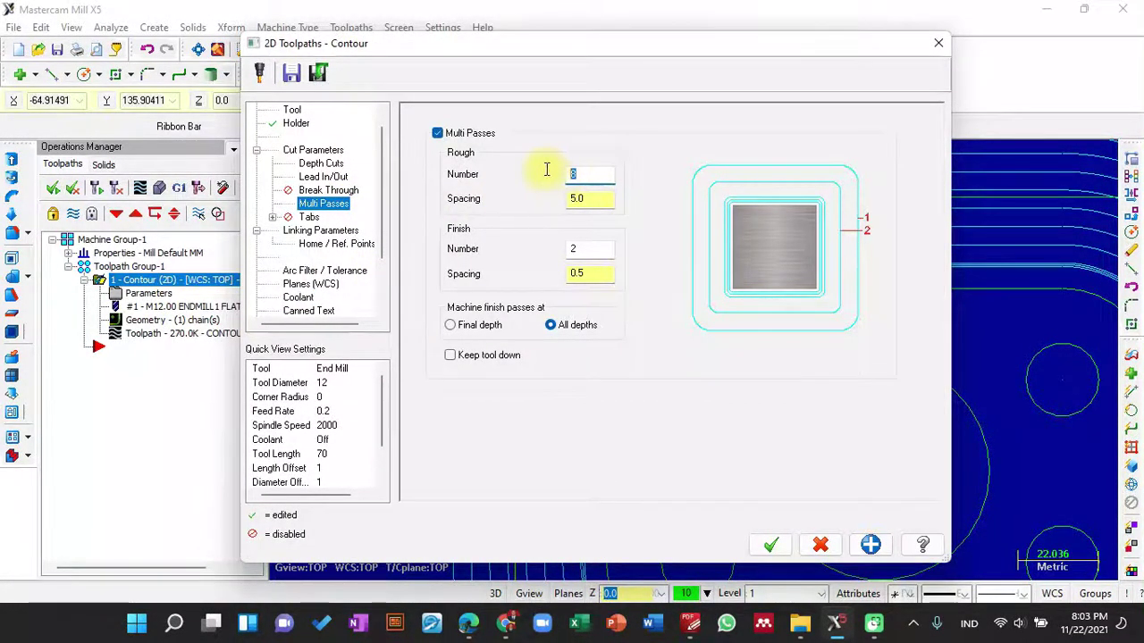
text(9)
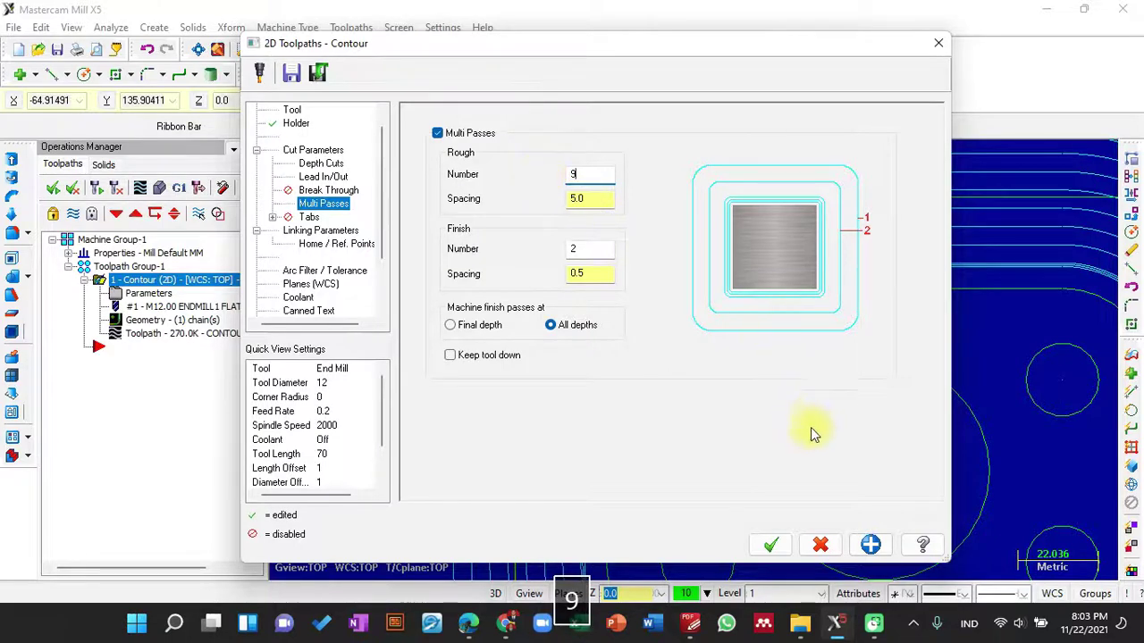
click(770, 544)
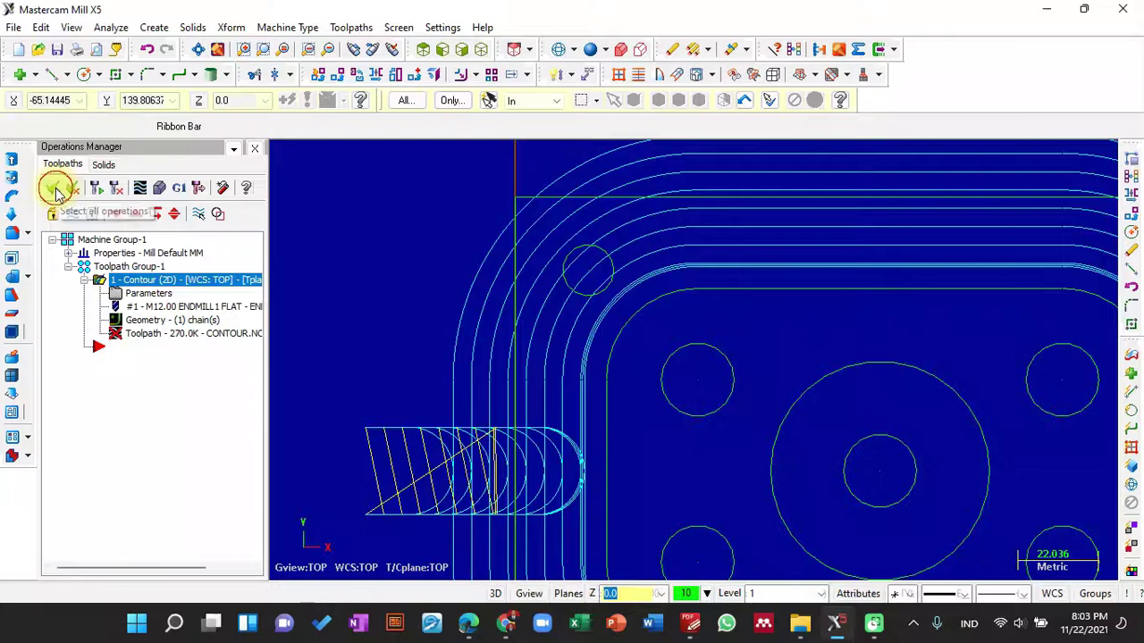
click(97, 188)
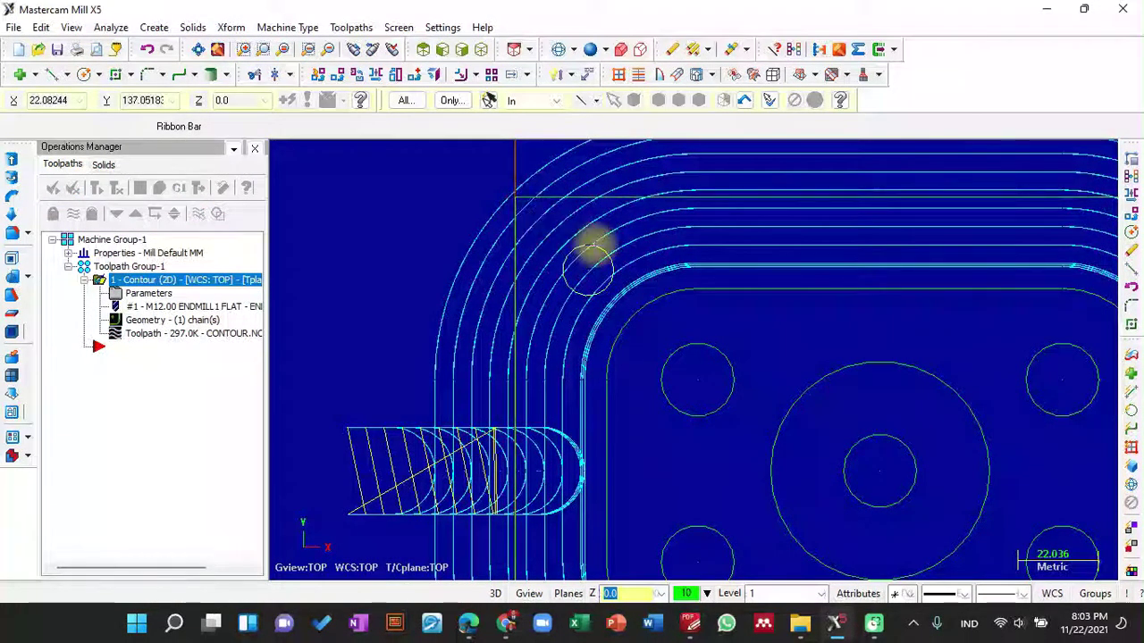
Check the regenerated toolpath's coverage at the plate corners and select the contour operation
scroll(594, 246, down, 5)
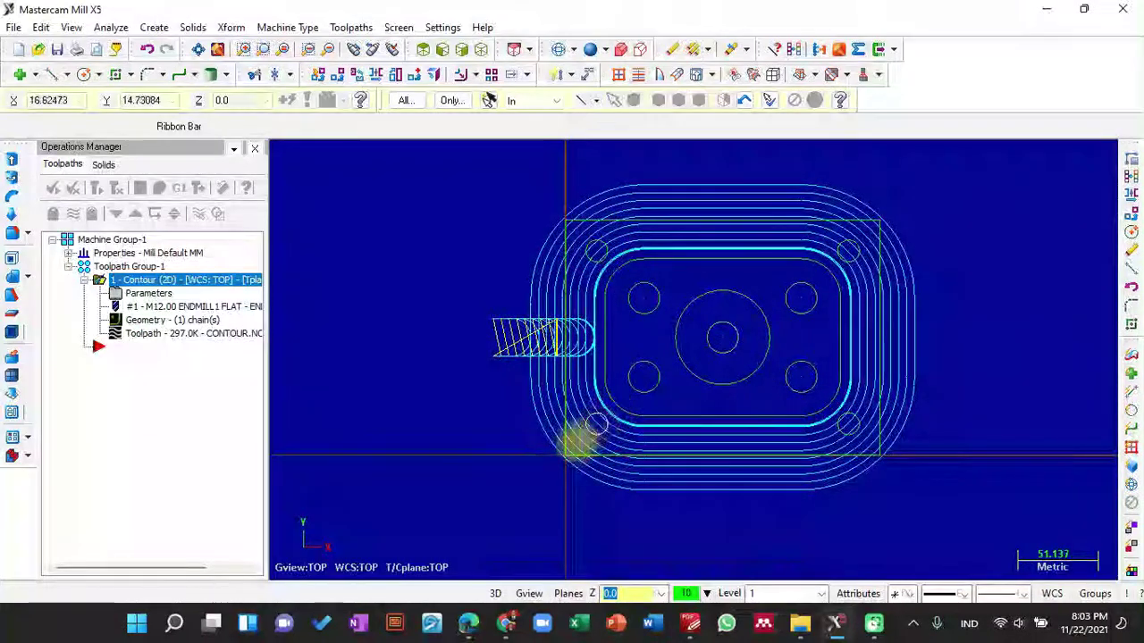
scroll(579, 440, up, 5)
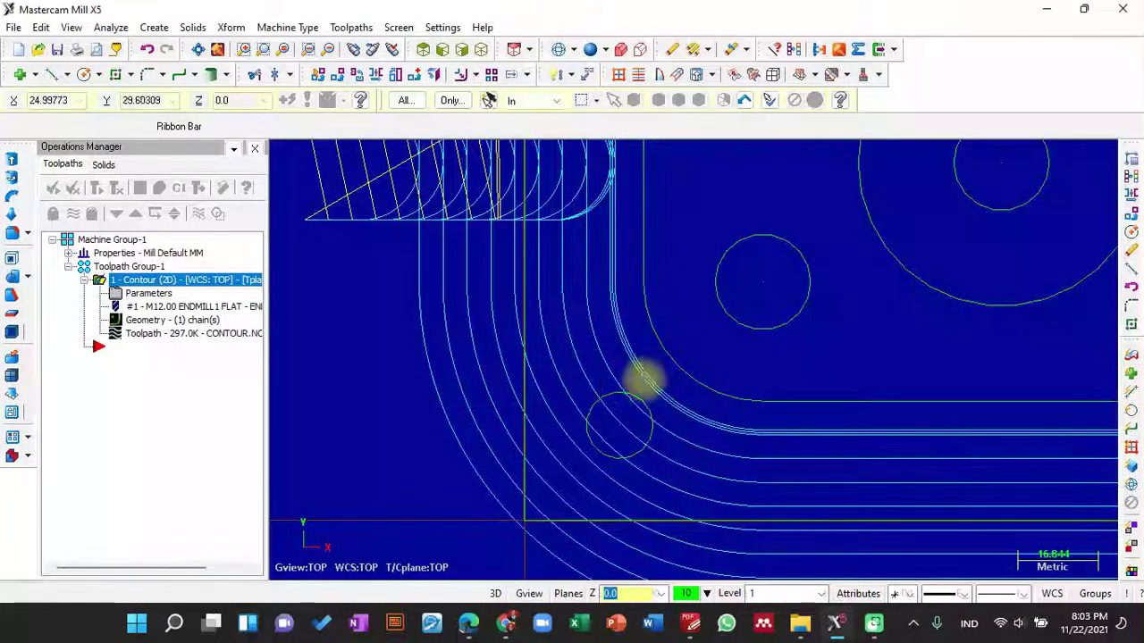
scroll(572, 371, down, 3)
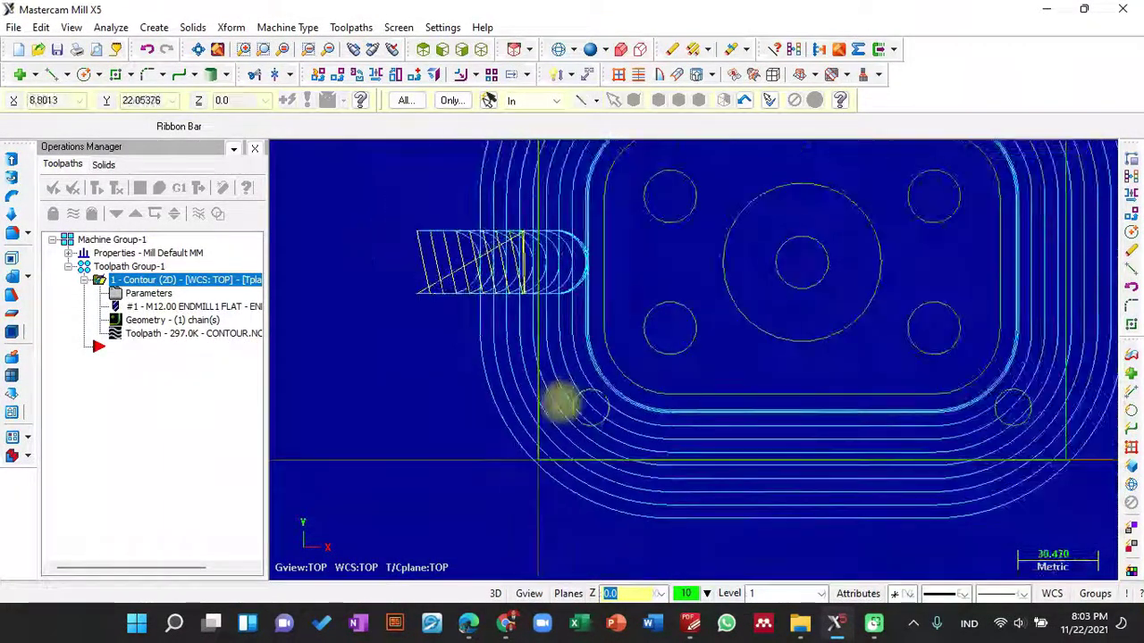
scroll(562, 402, down, 2)
click(190, 280)
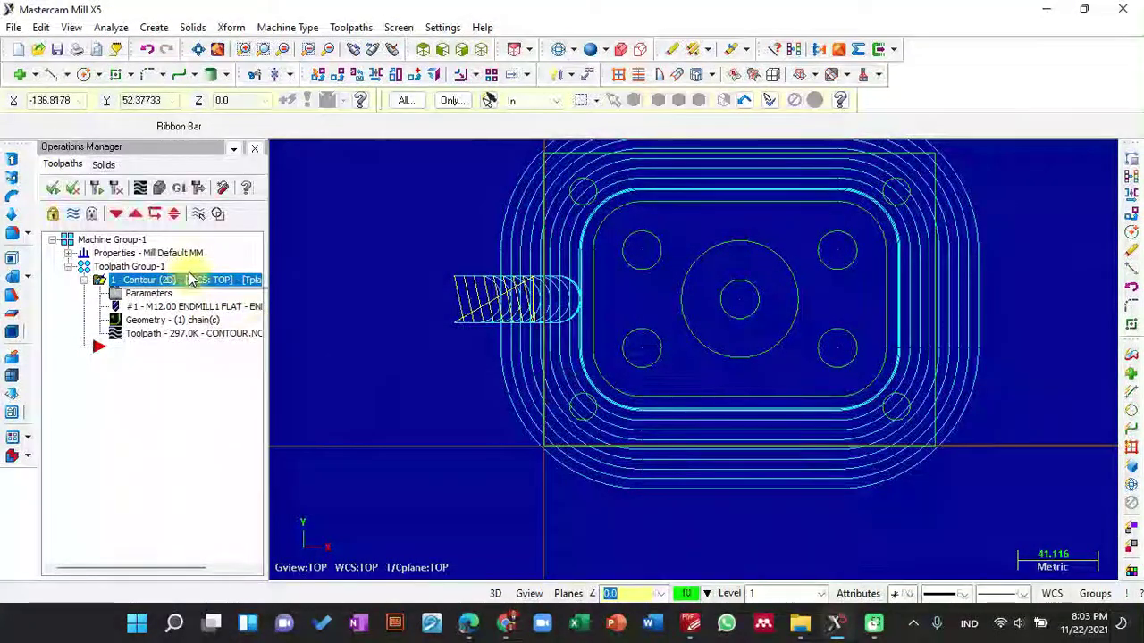
Open the machine group's stock setup and check the plate's overall length, width and height in the PDF drawing
click(68, 256)
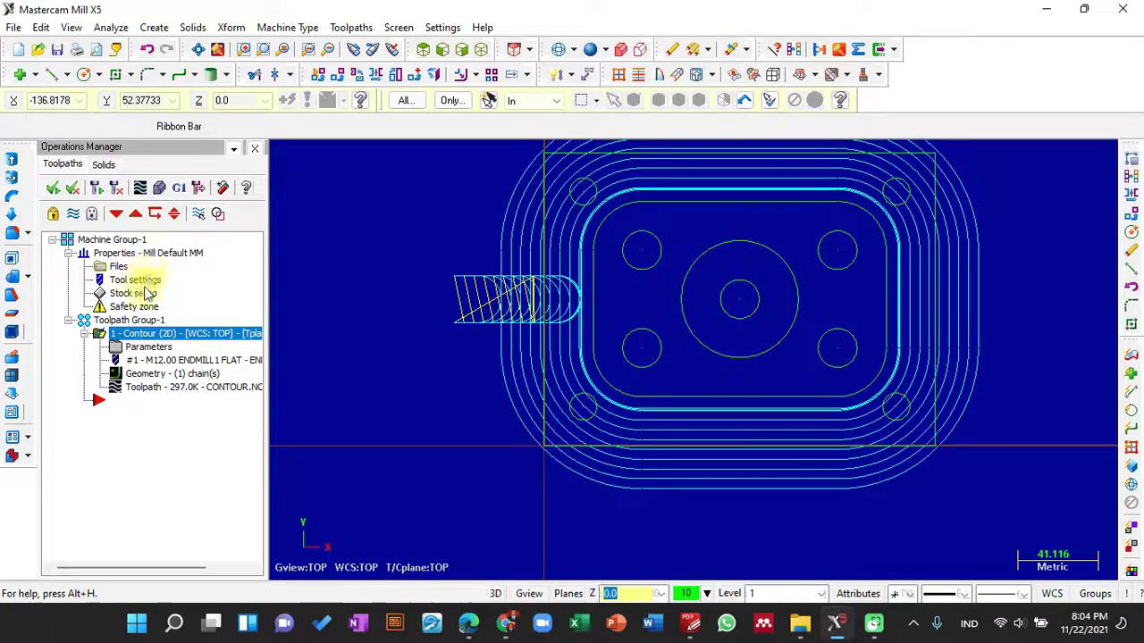
click(145, 295)
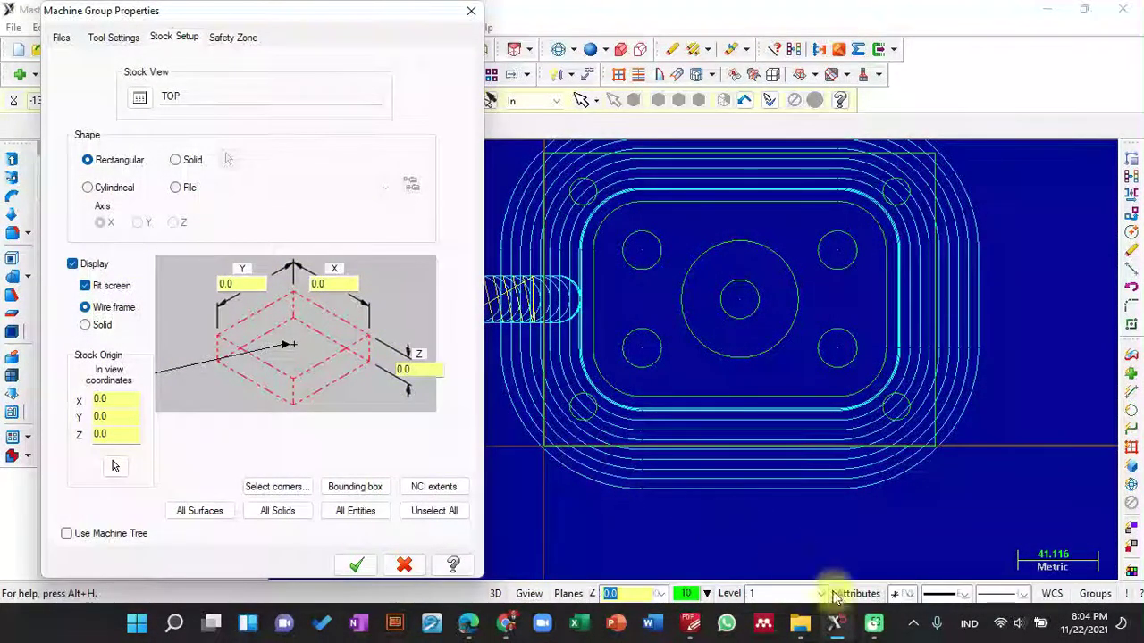
click(691, 622)
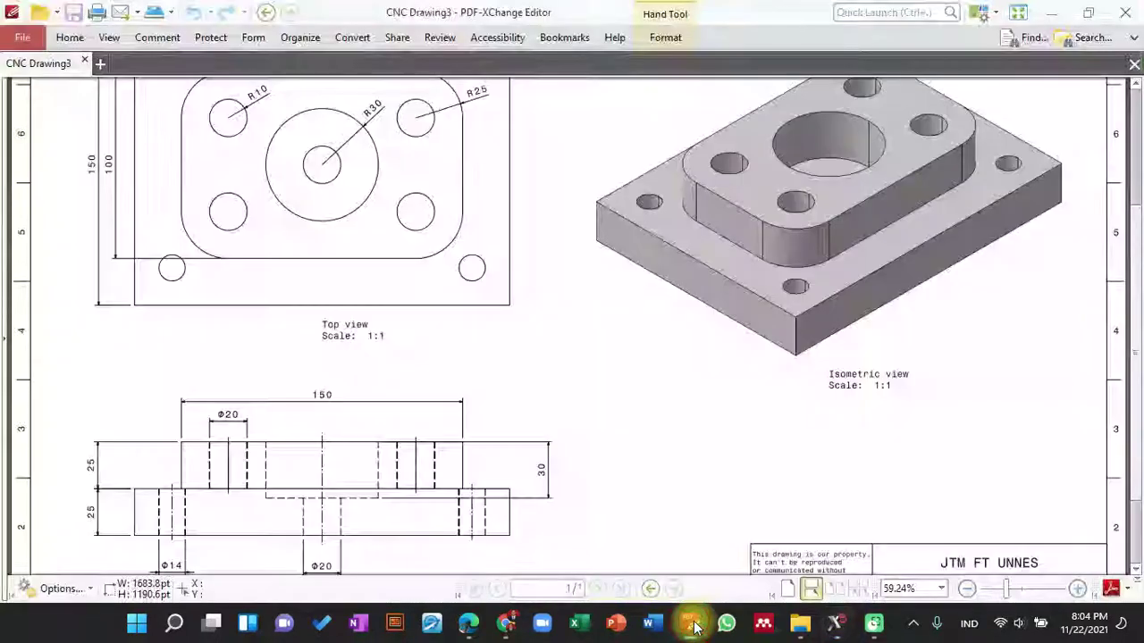
drag(566, 327, 602, 266)
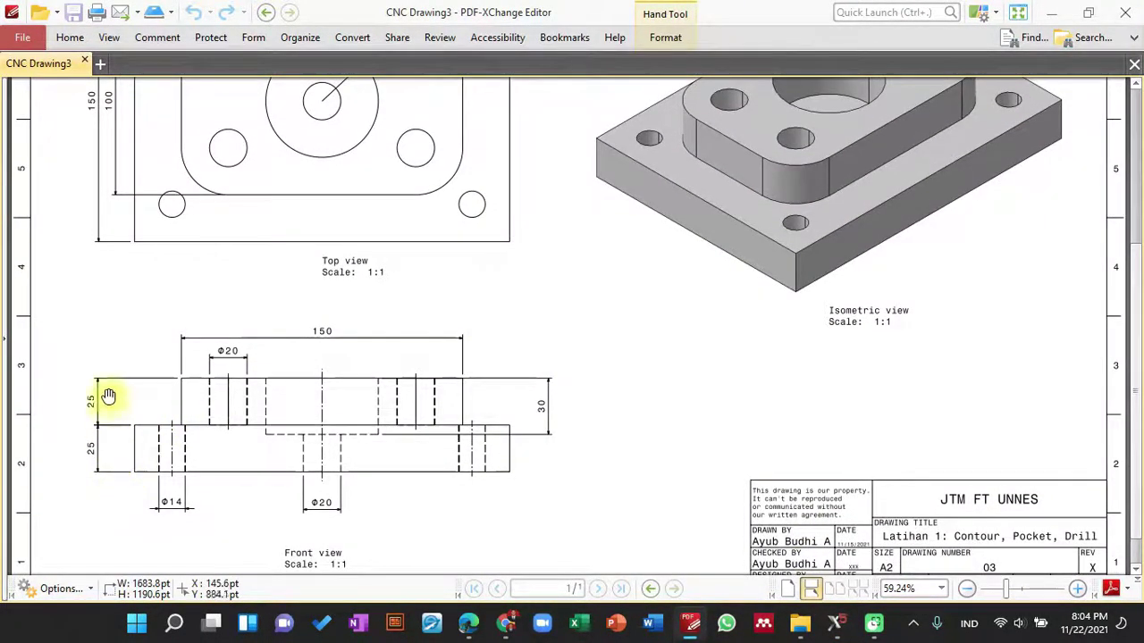
drag(452, 273, 455, 427)
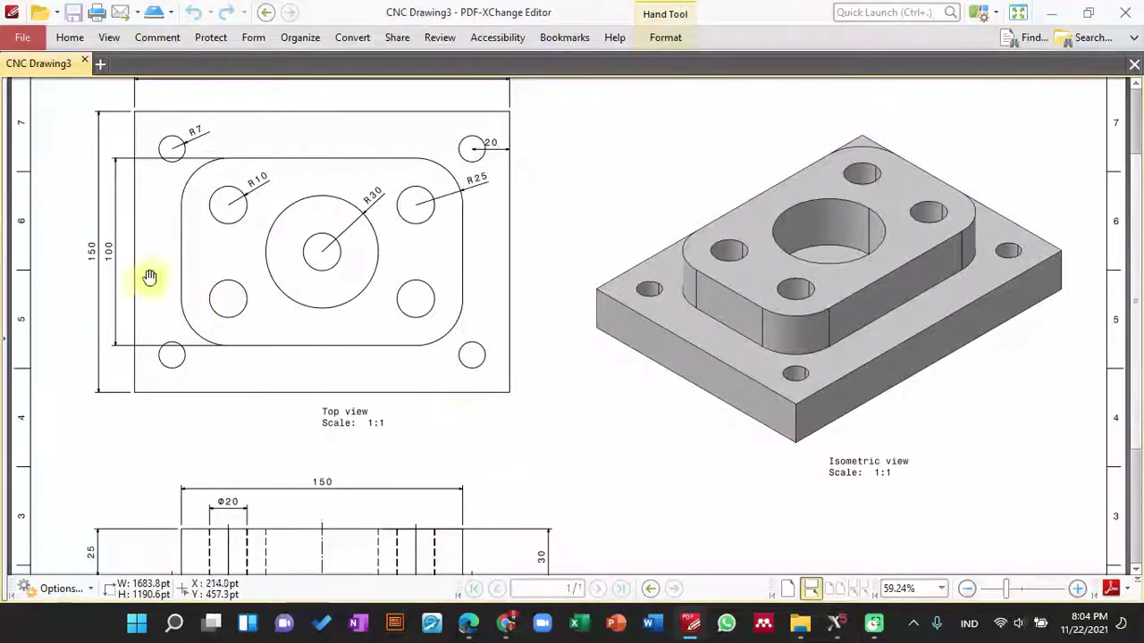
scroll(312, 201, up, 1)
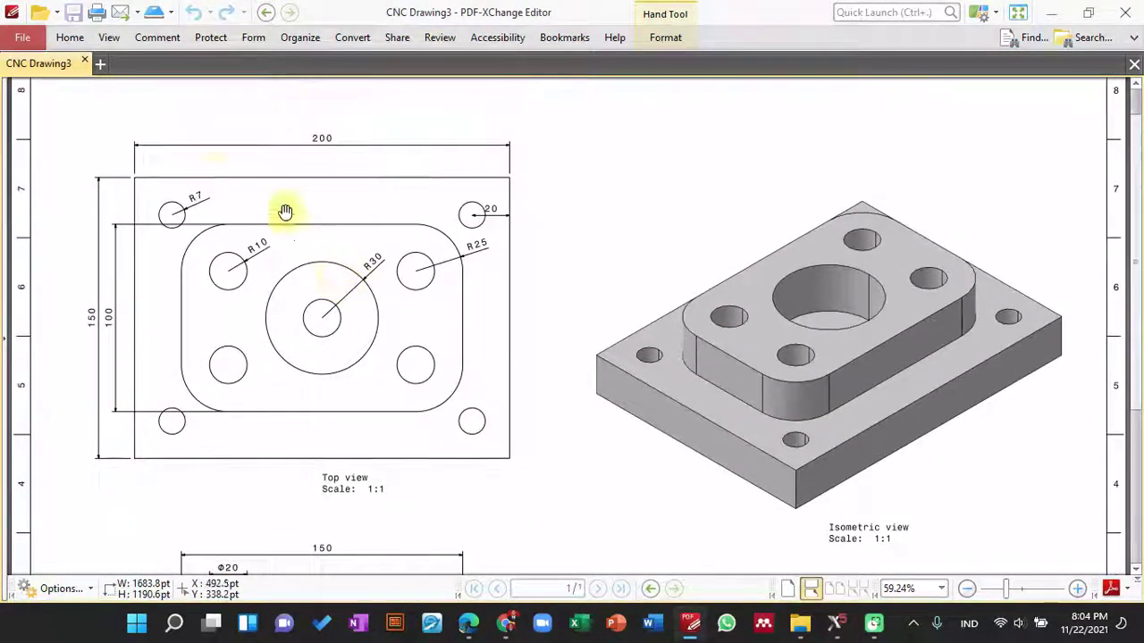
click(1051, 12)
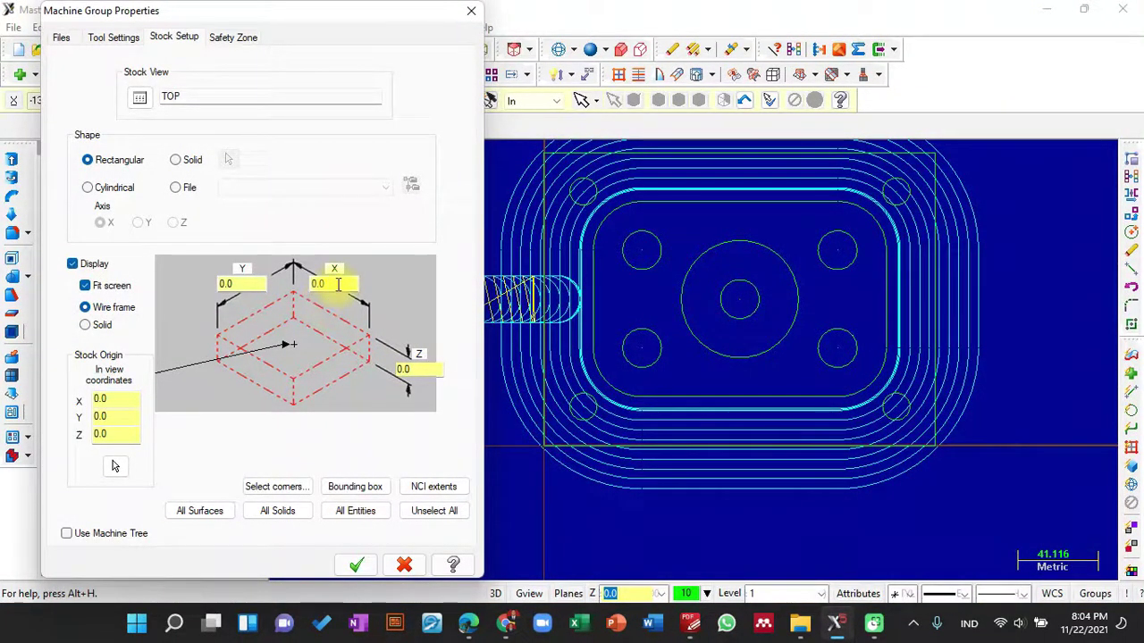
Set the rectangular stock size to X 200, Y 150 and Z 50 and accept the stock setup
drag(339, 284, 291, 281)
text(2)
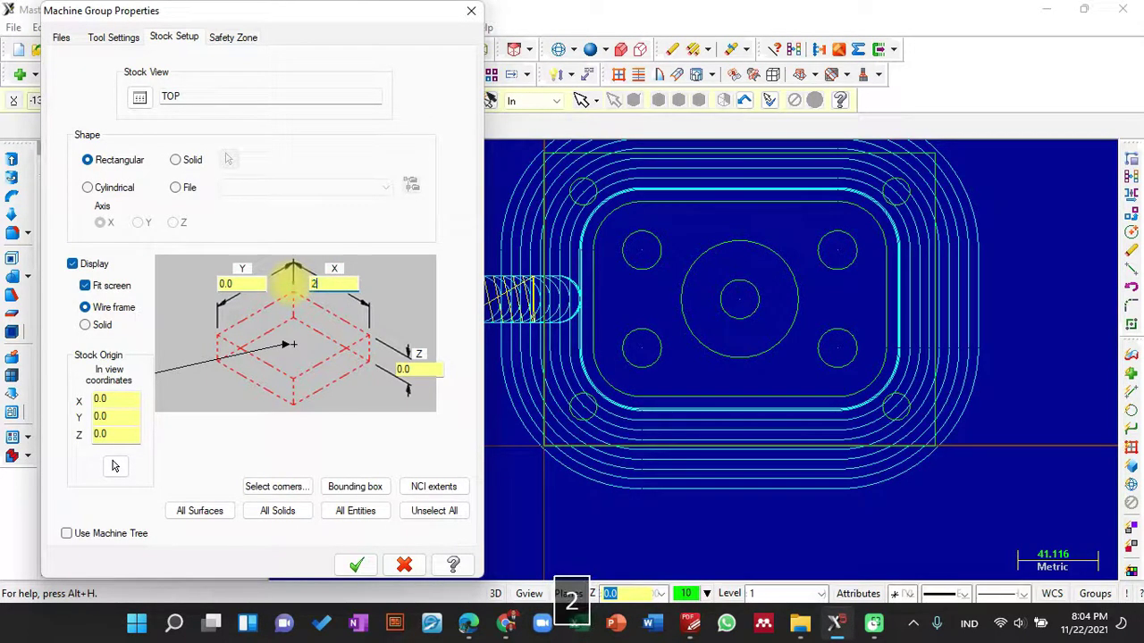
text(00)
drag(261, 284, 206, 282)
text(150)
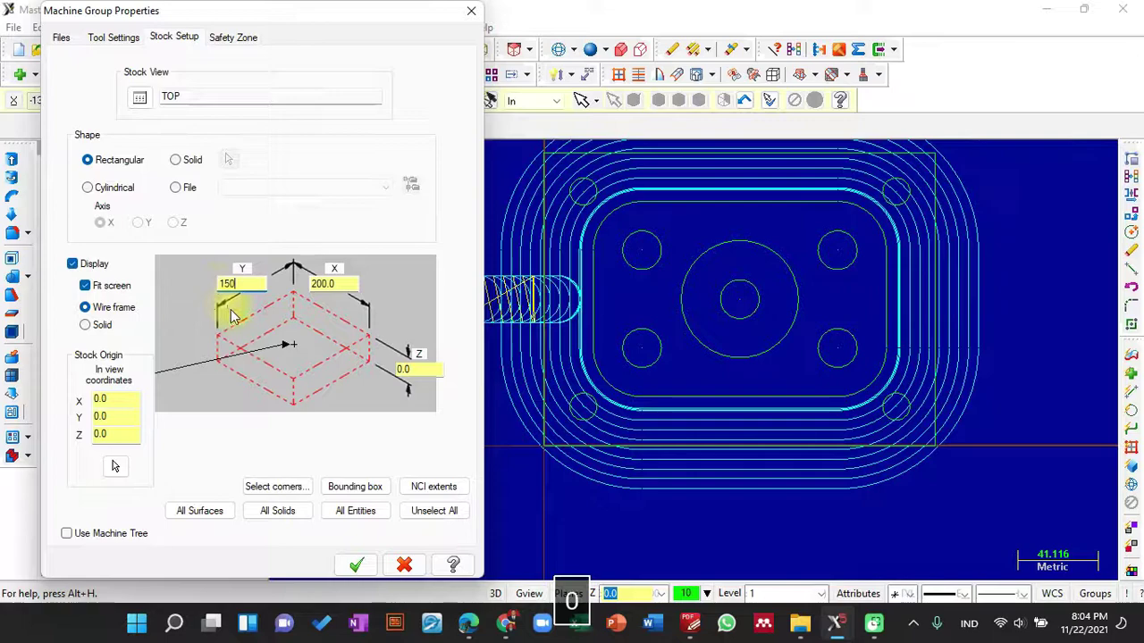
drag(414, 368, 348, 373)
text(5)
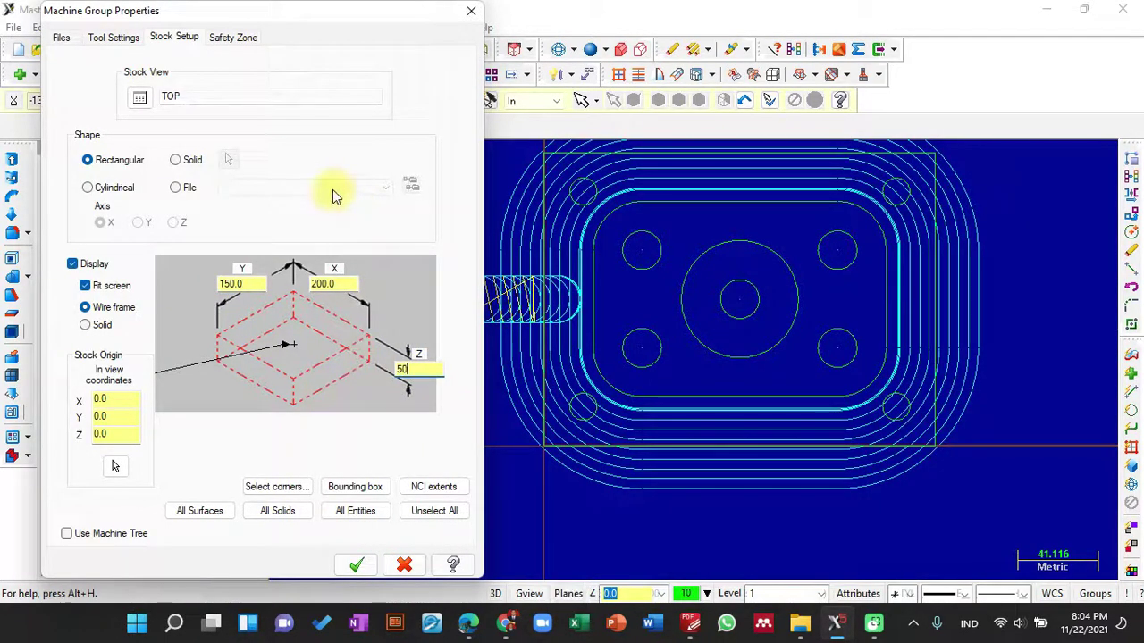
click(355, 565)
Check the stock outline against the part, then set the stock origin to the central circles' centre at X 100, Y 75
scroll(632, 306, down, 2)
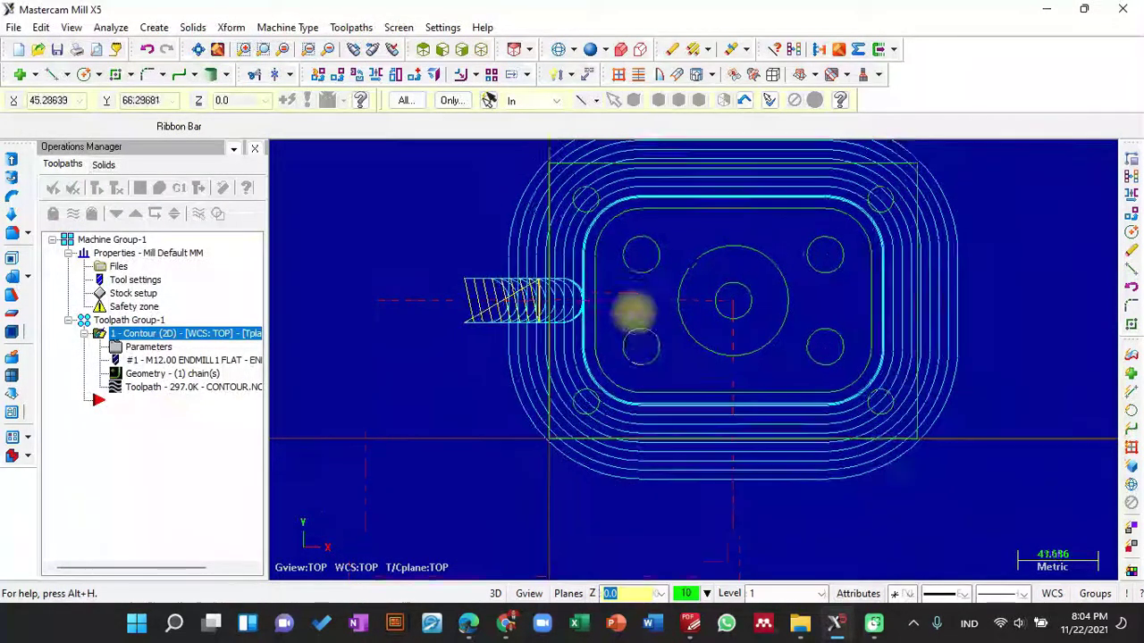
scroll(513, 502, up, 1)
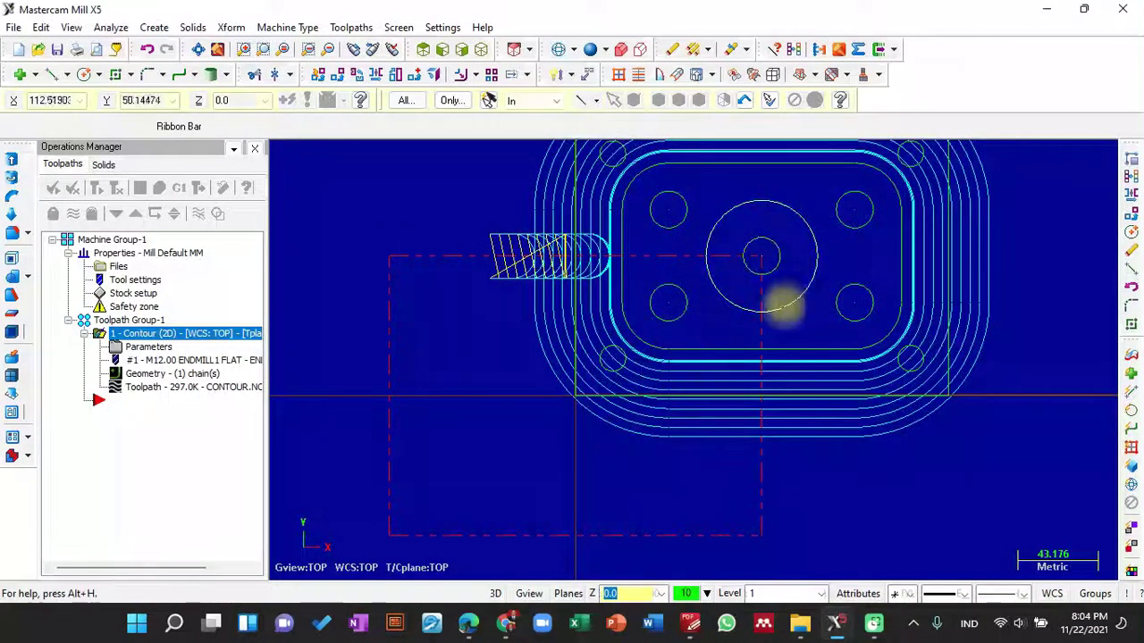
scroll(719, 387, down, 1)
scroll(724, 375, down, 1)
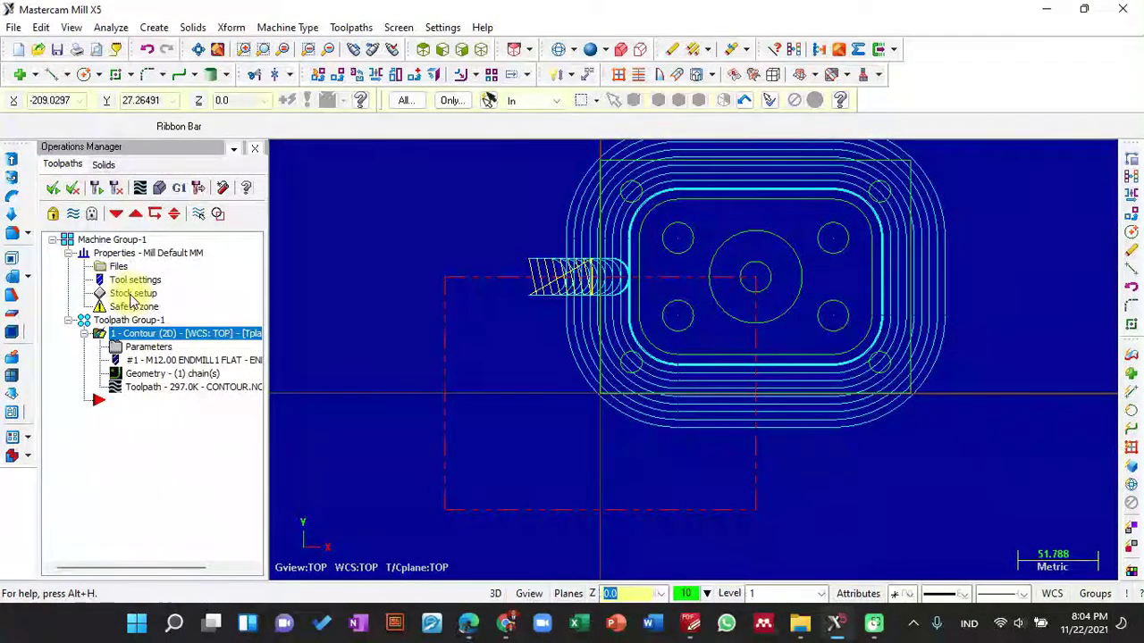
click(131, 295)
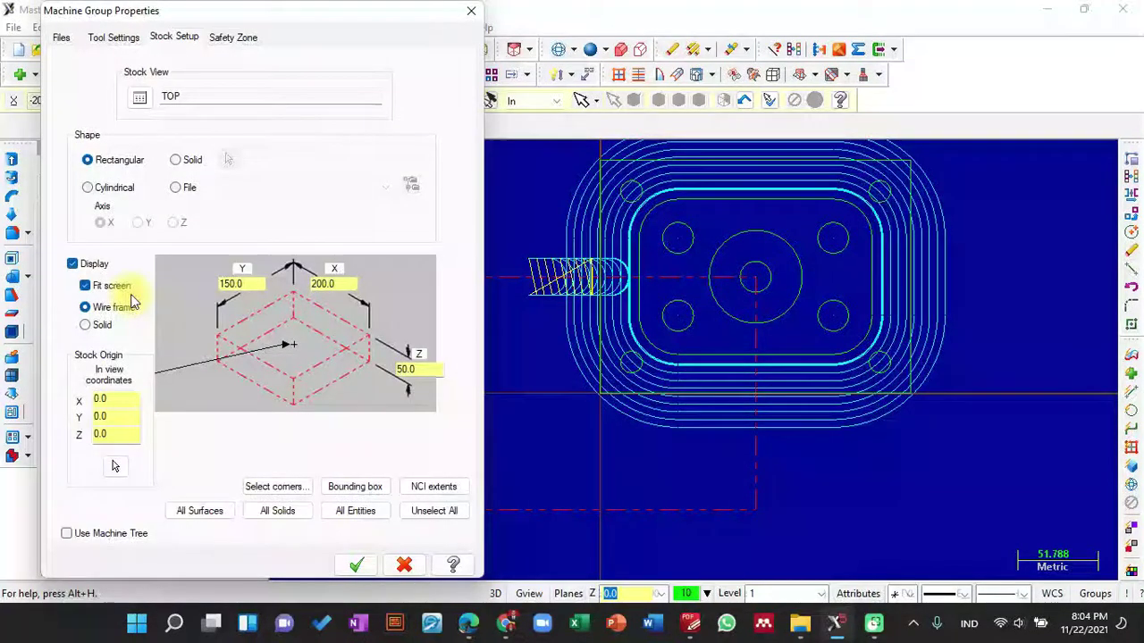
click(115, 467)
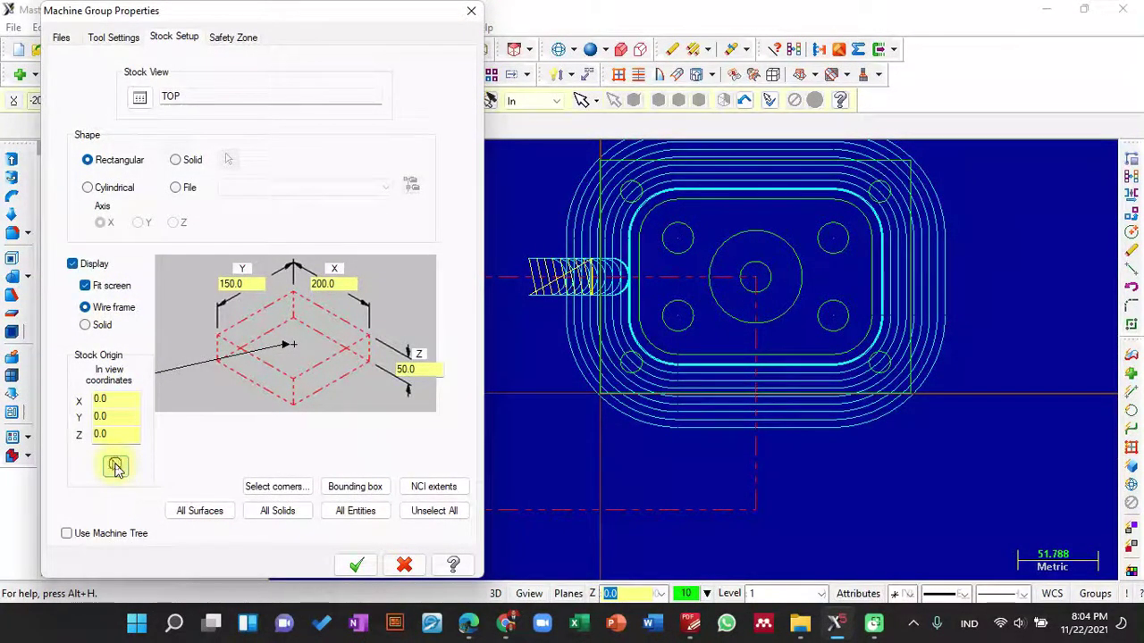
click(756, 281)
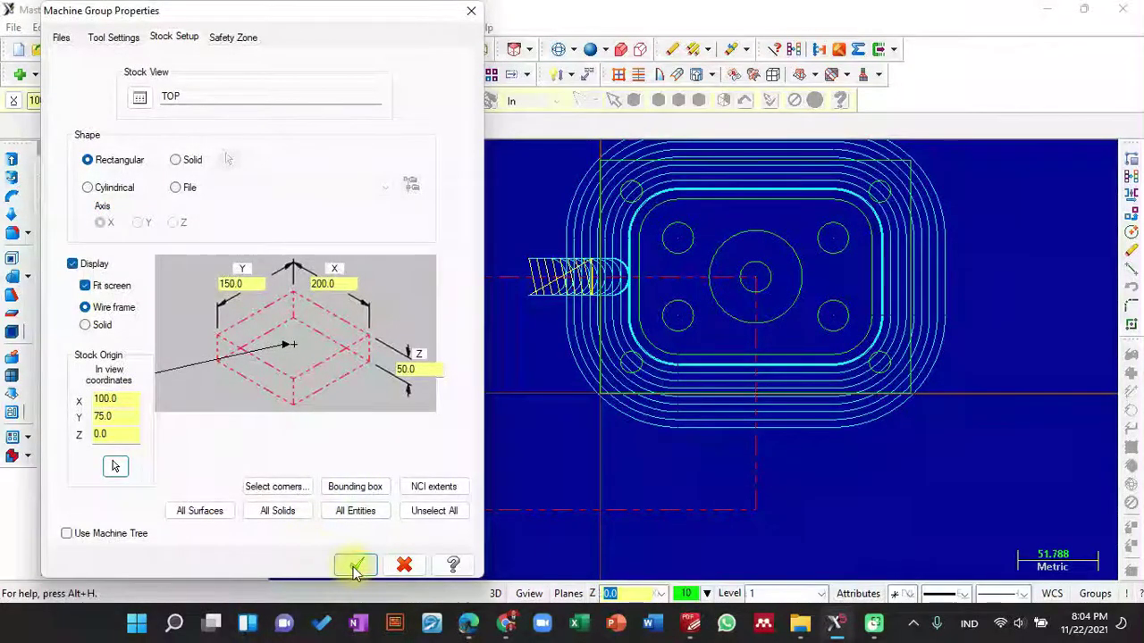
click(355, 567)
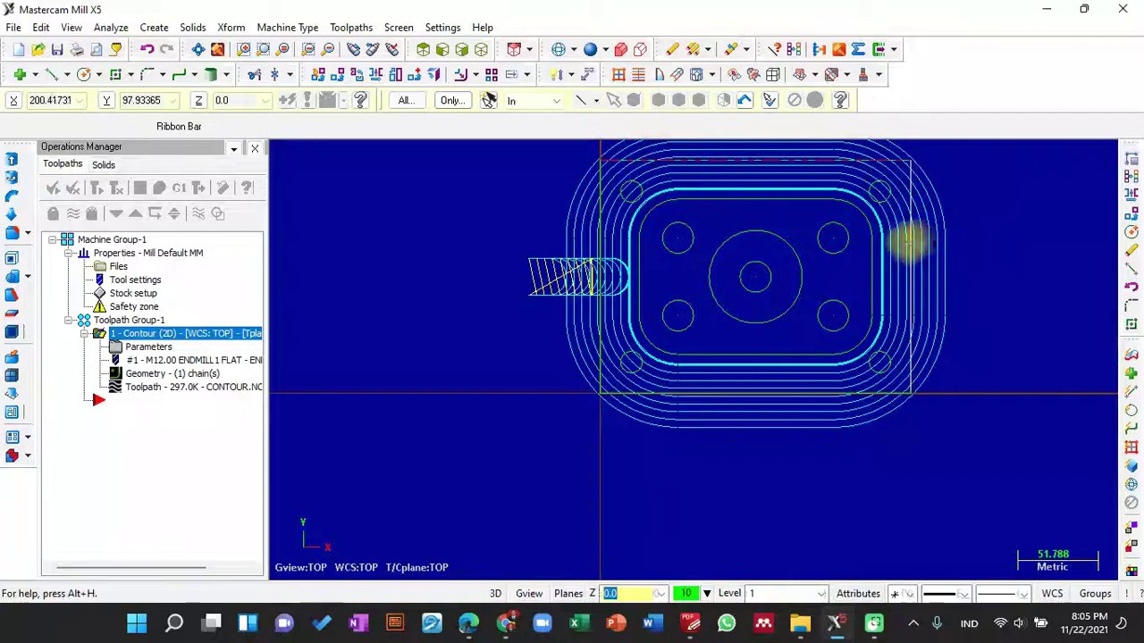
Verify the contour operation by running the machining simulation in isometric view, inspect the cut part, and close the verification
scroll(518, 520, down, 1)
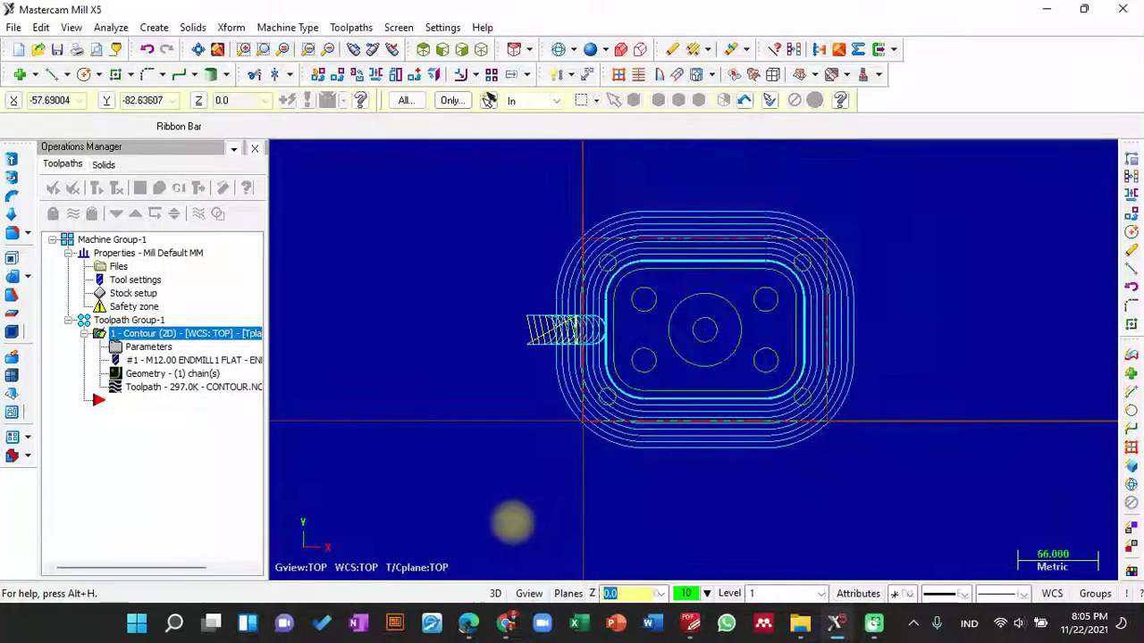
scroll(710, 282, up, 2)
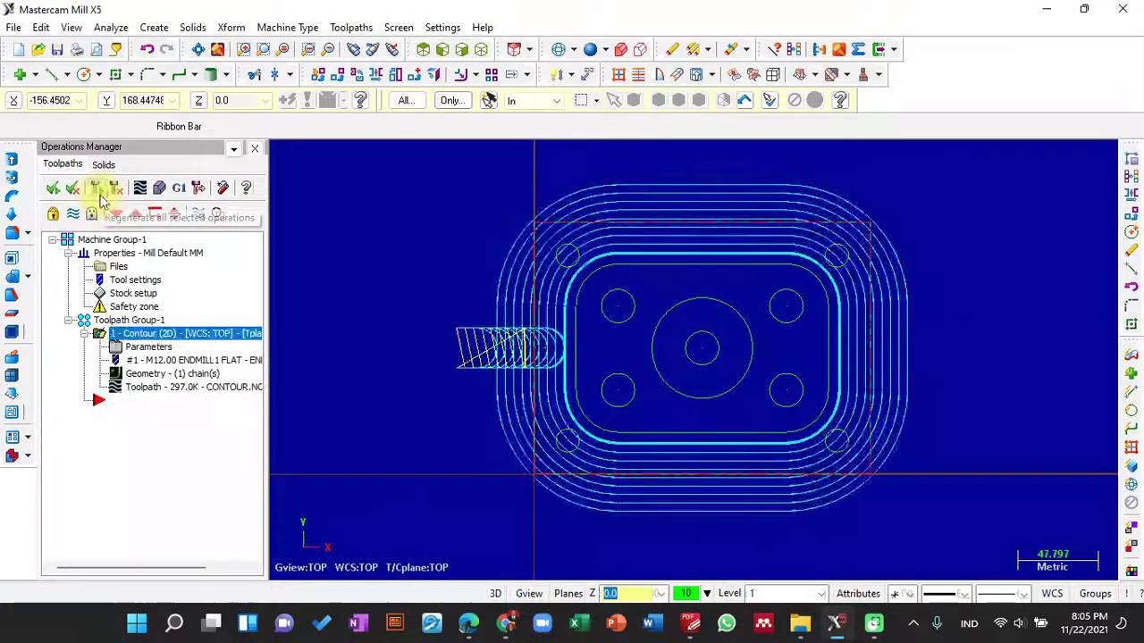
click(157, 196)
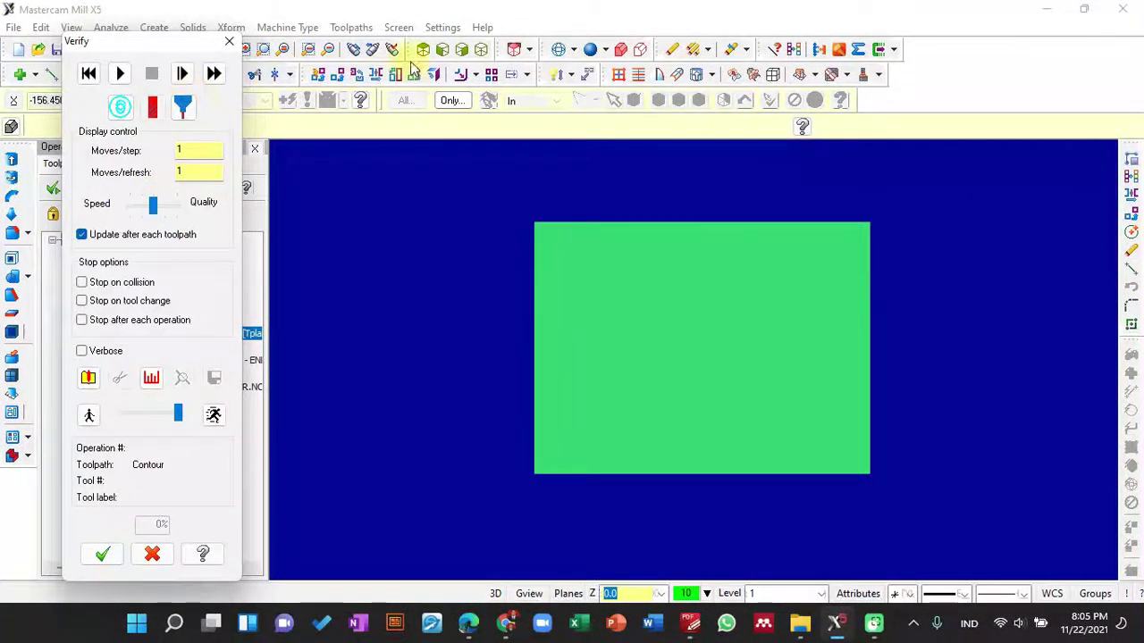
click(479, 50)
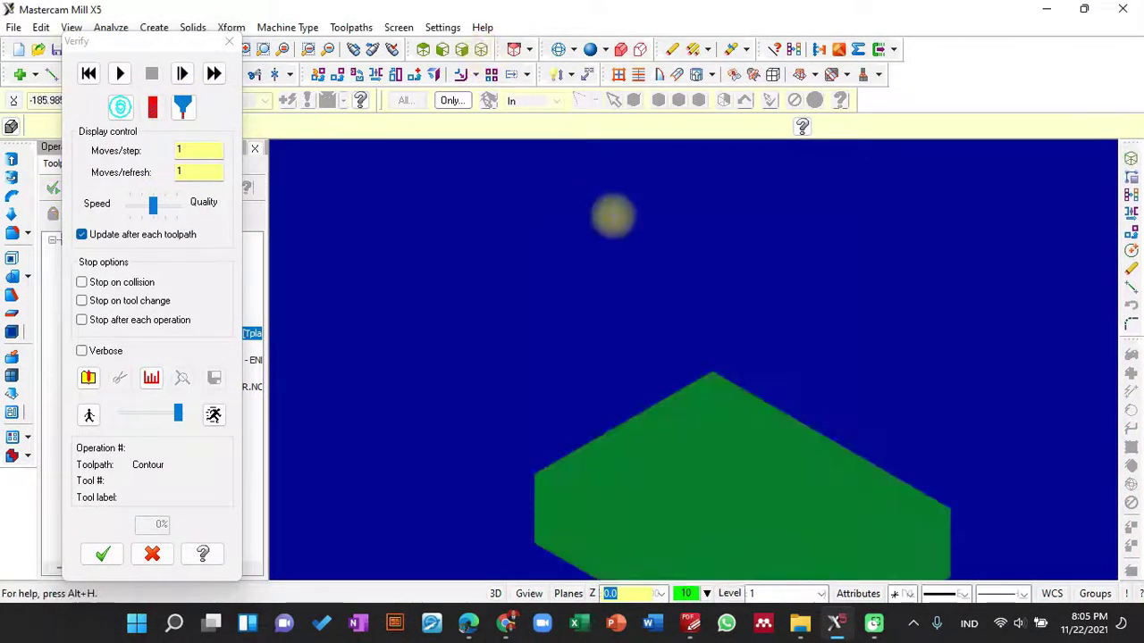
scroll(585, 251, down, 2)
scroll(602, 503, up, 5)
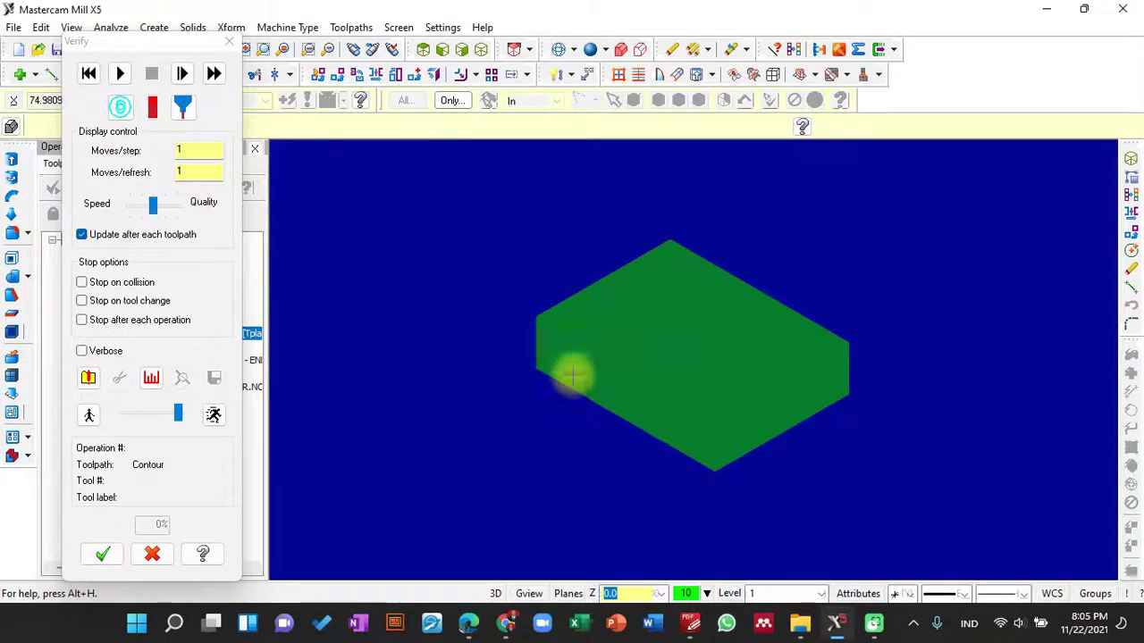
click(121, 76)
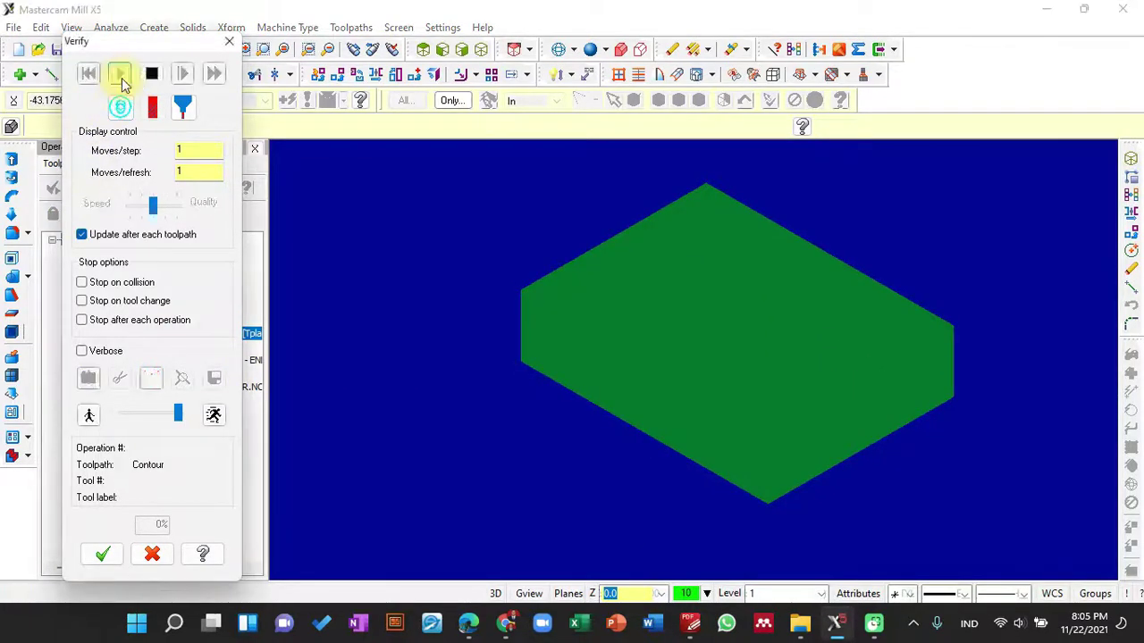
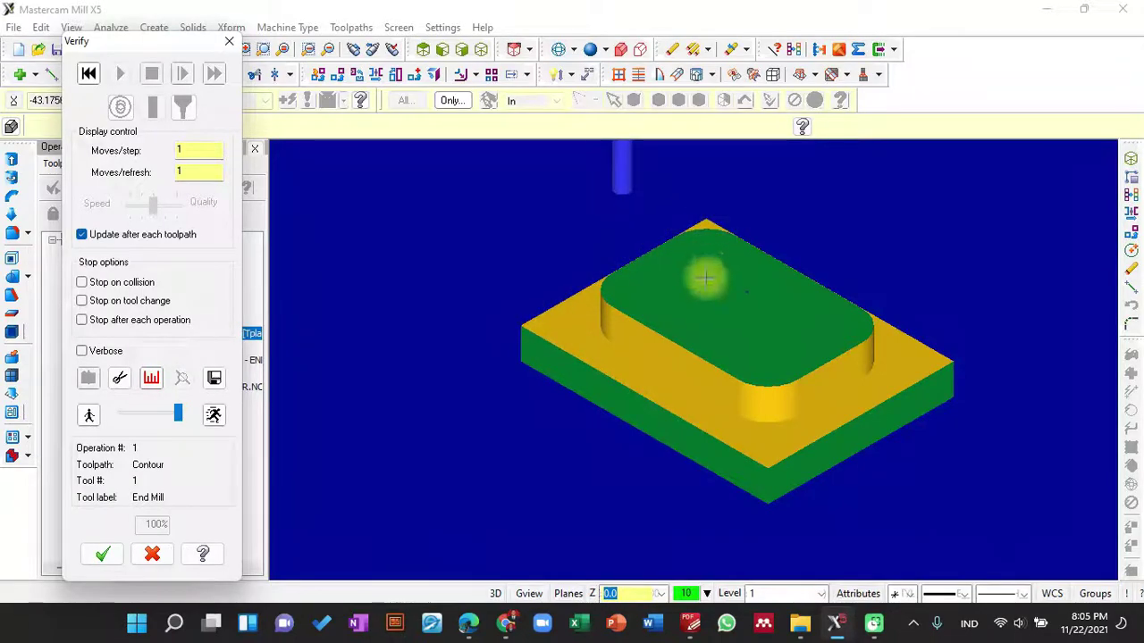
middle_drag(707, 301, 697, 334)
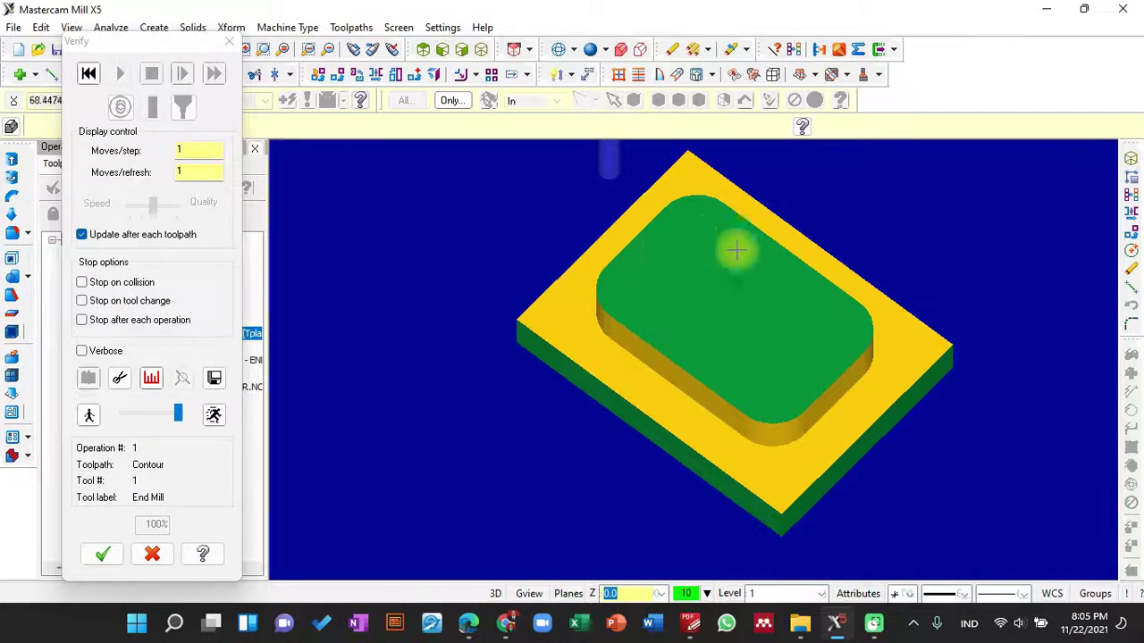
click(99, 556)
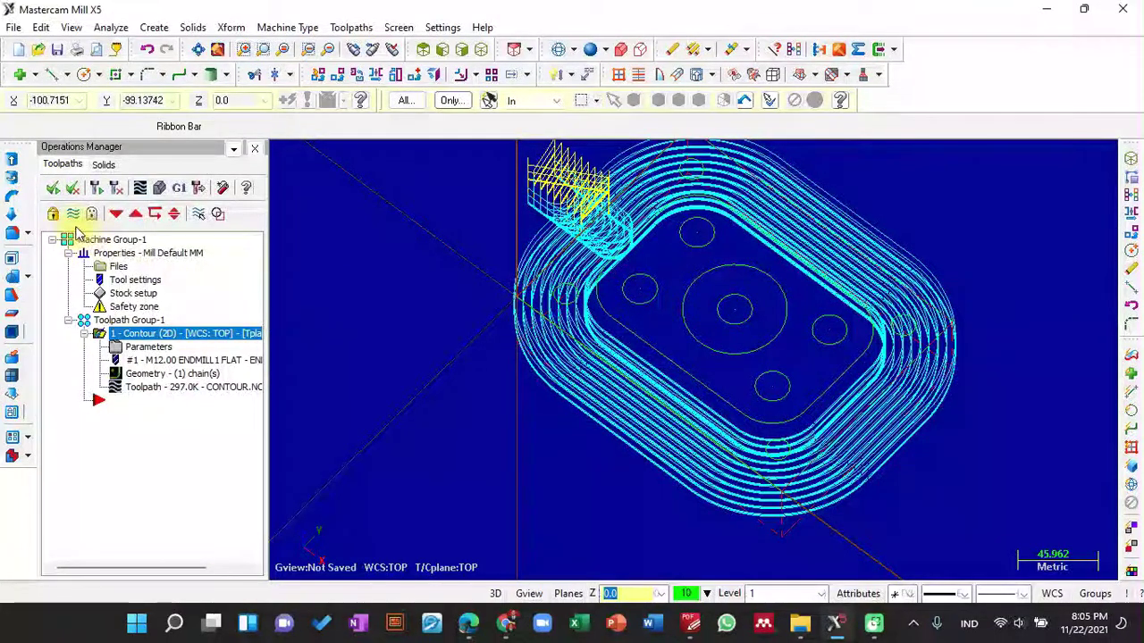
Hide the contour toolpath and, in top view, create a pocket toolpath from the large central circle with its chain direction reversed
click(73, 214)
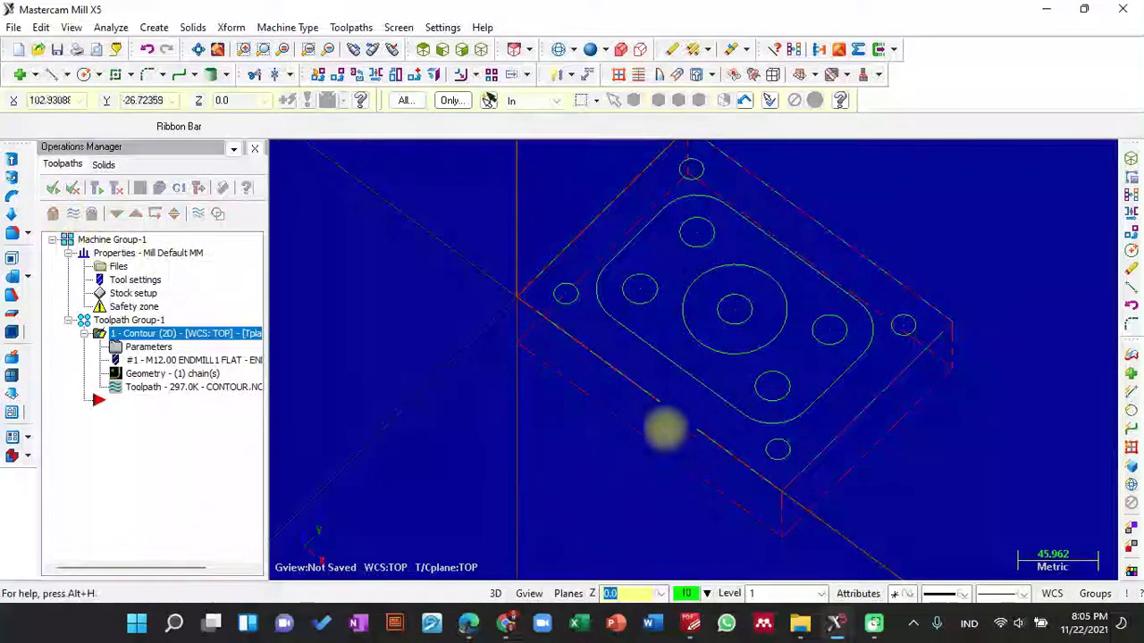
click(421, 50)
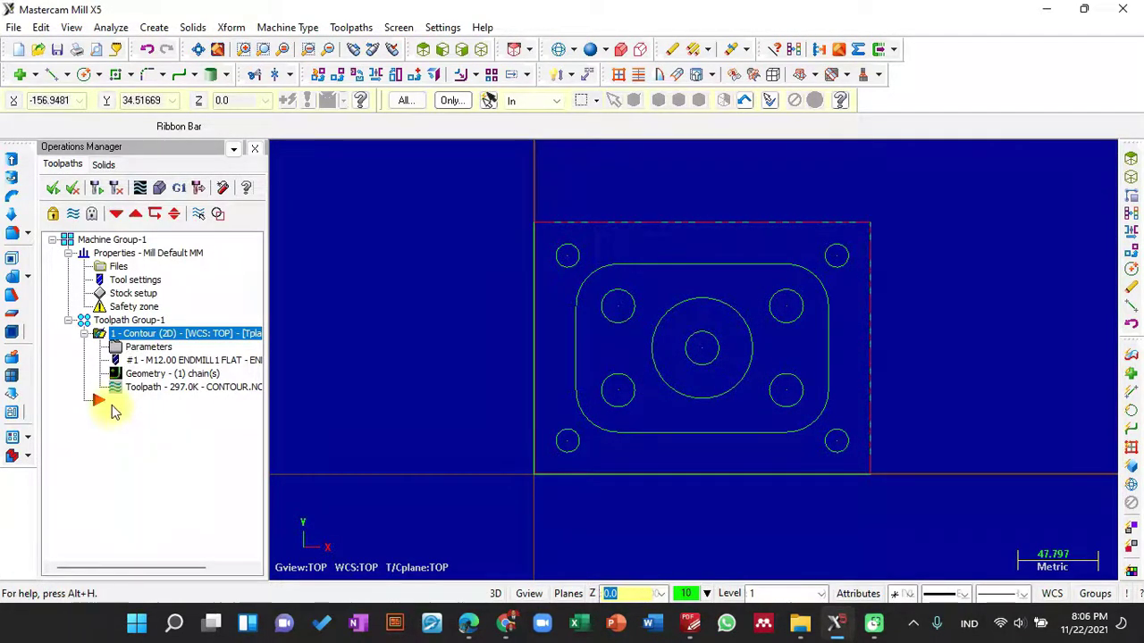
click(112, 407)
right_click(113, 407)
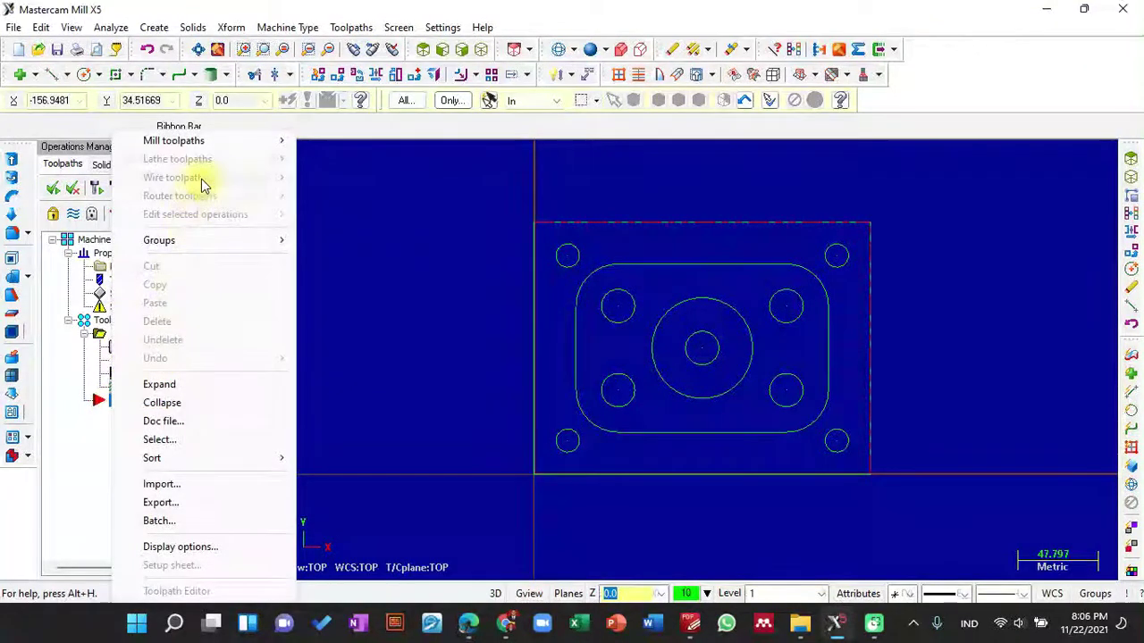
mouse_move(216, 140)
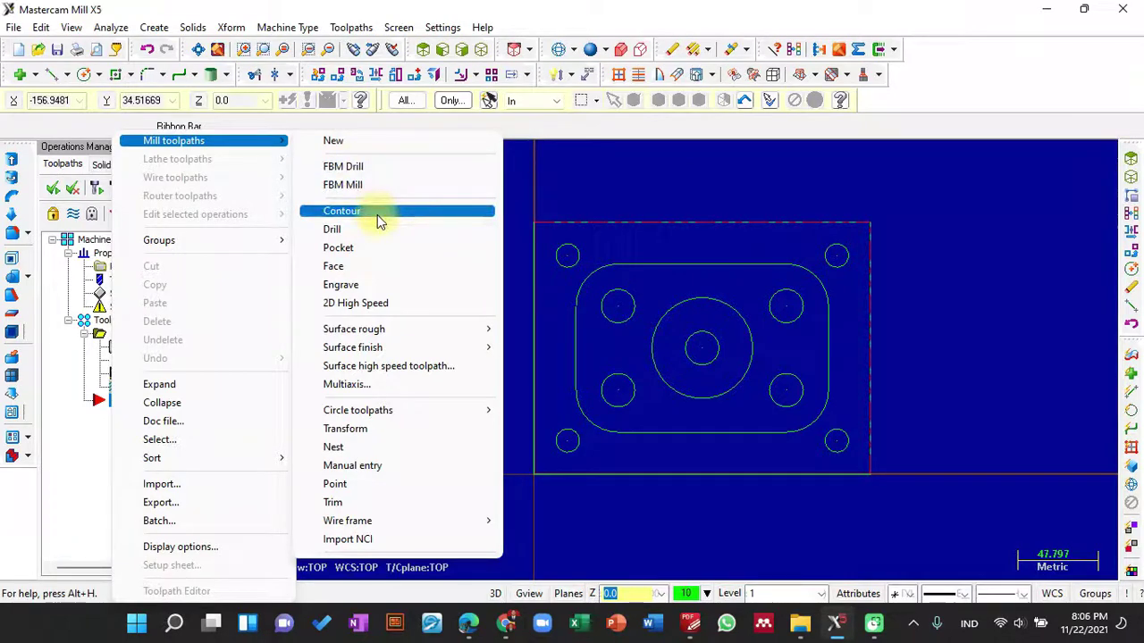
click(383, 248)
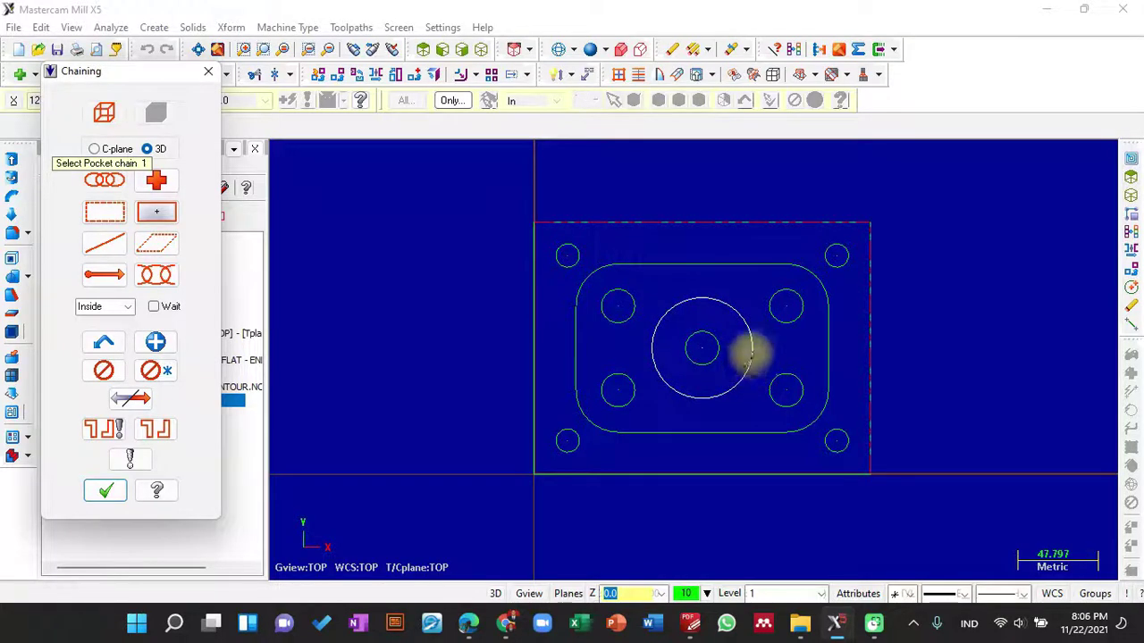
click(750, 354)
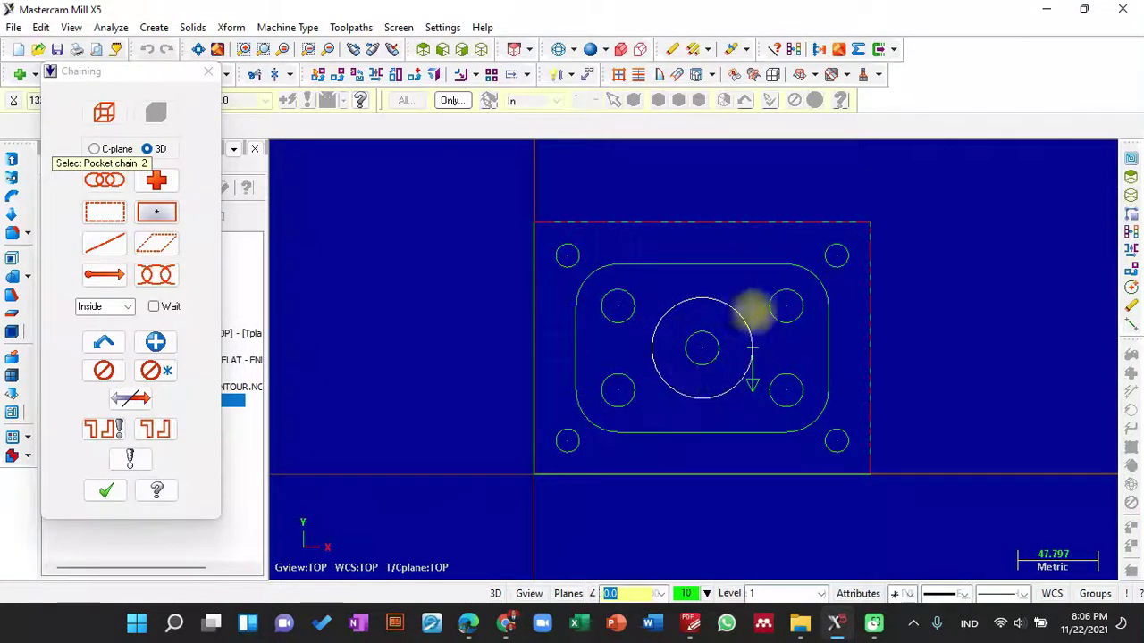
click(131, 399)
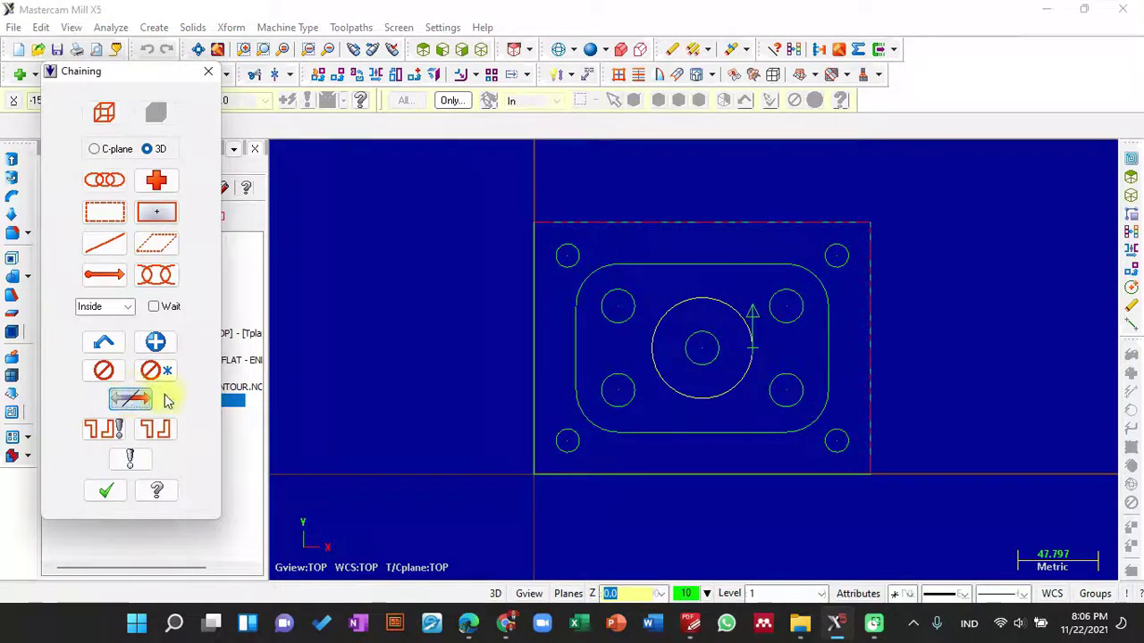
click(106, 492)
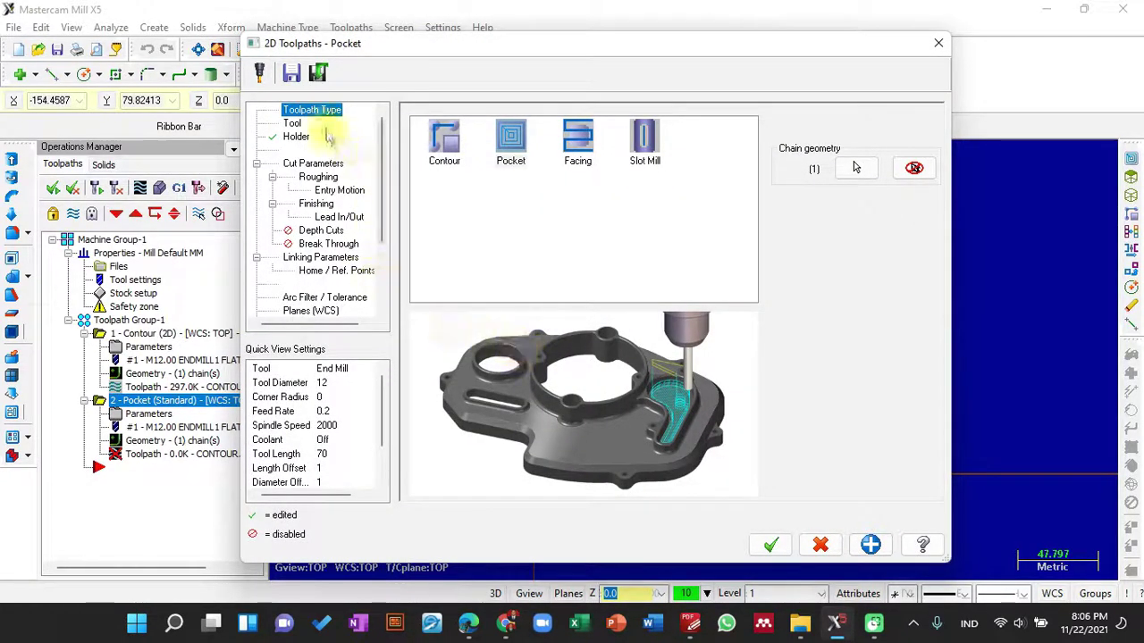
Review the pocket's tool, holder and cut parameters, and look through the available roughing cutting methods
click(294, 123)
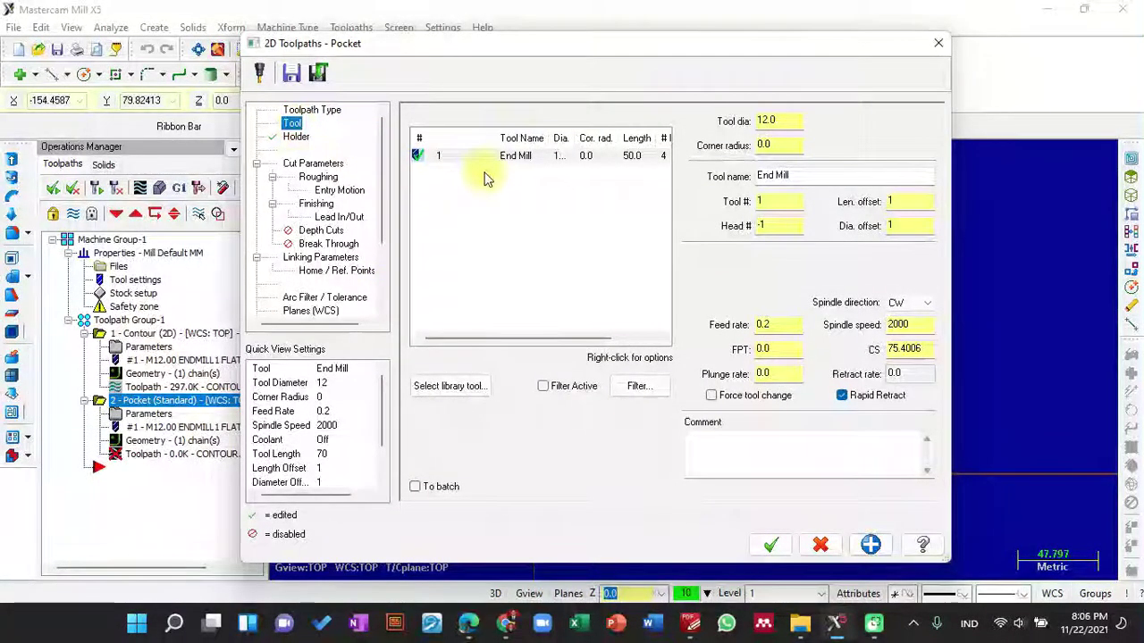
click(293, 138)
click(308, 164)
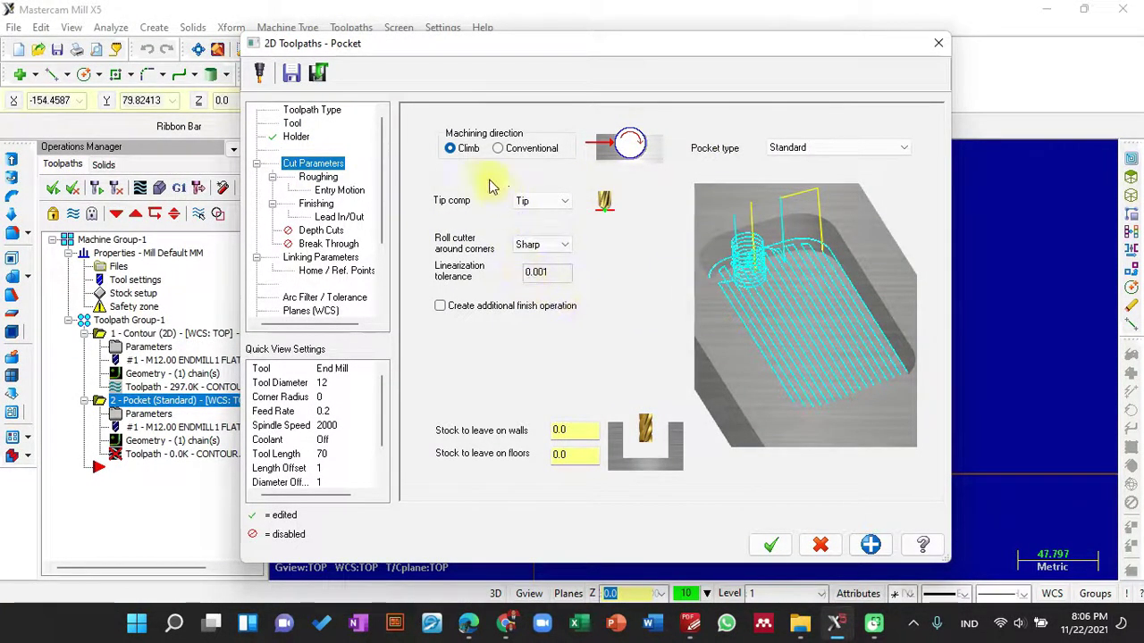
click(303, 177)
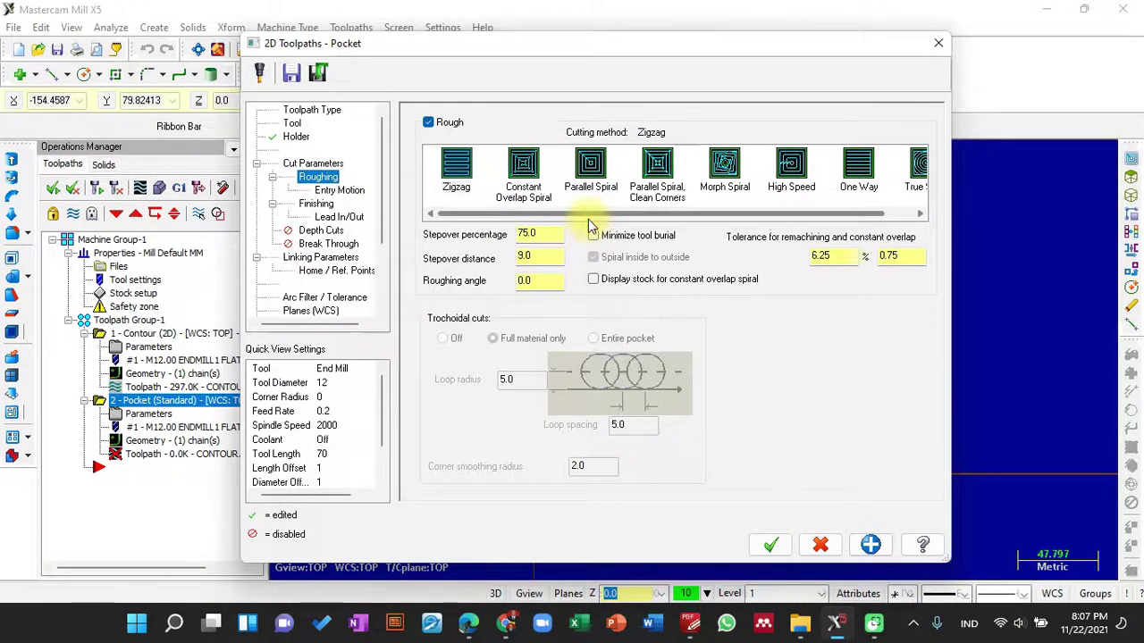
drag(588, 219, 636, 219)
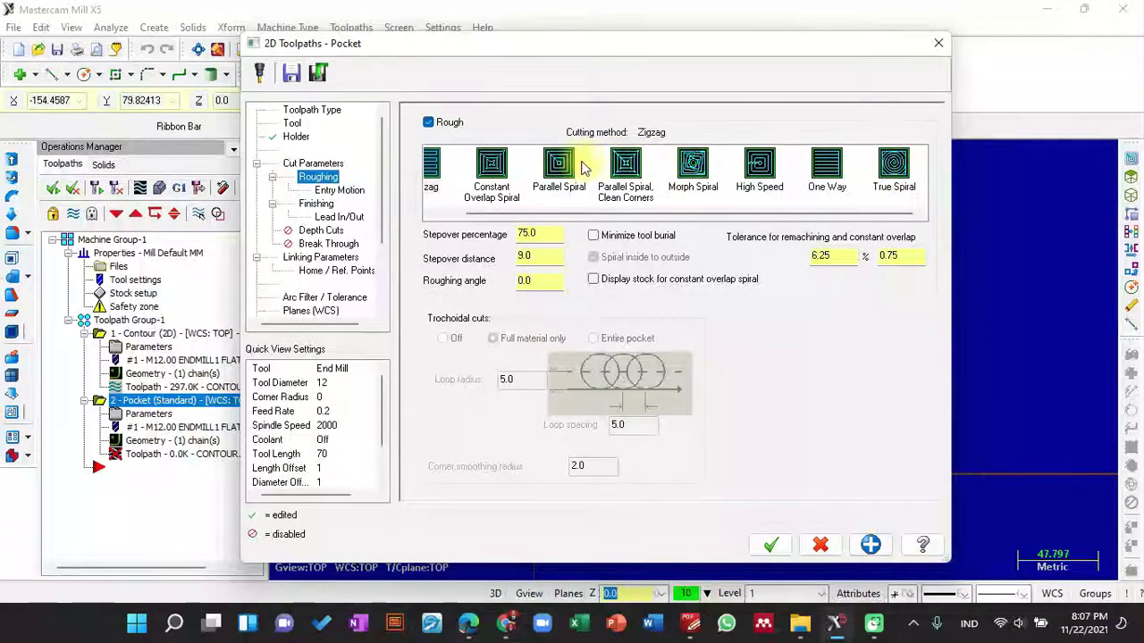
Set the pocket roughing method to True Spiral and enable depth cuts with 2 finish cuts and the tool kept down
click(896, 168)
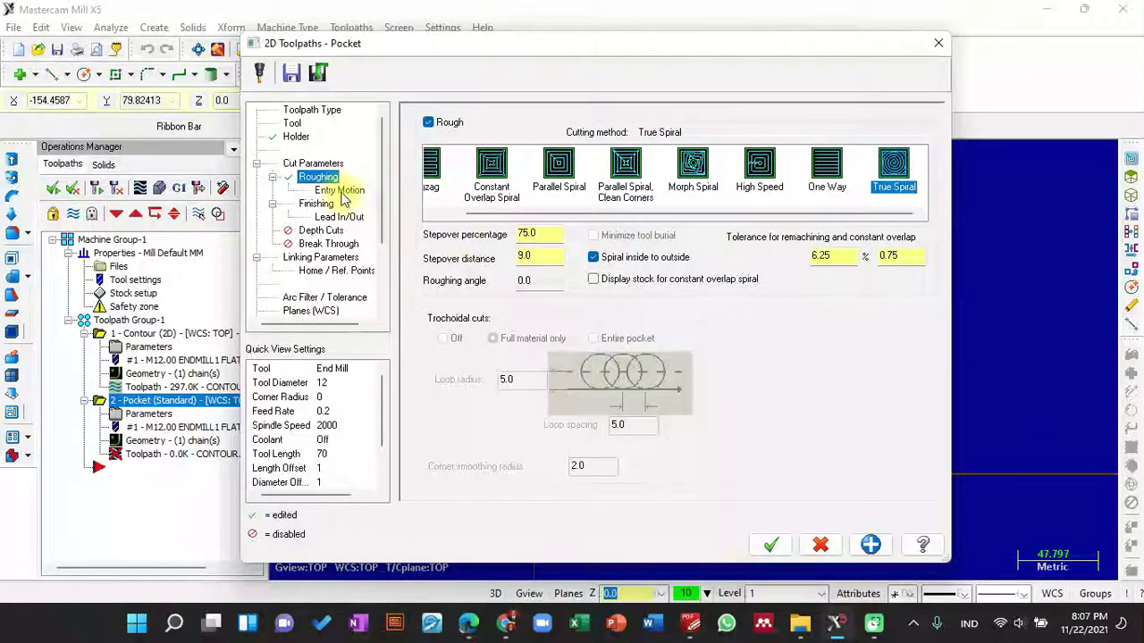
click(314, 204)
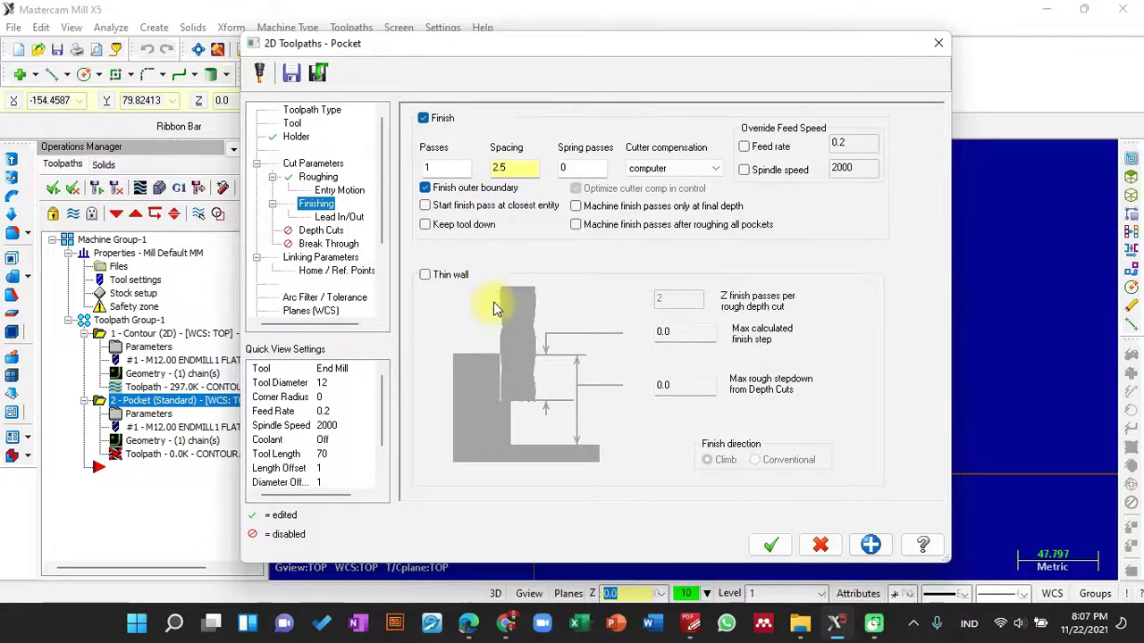
click(332, 234)
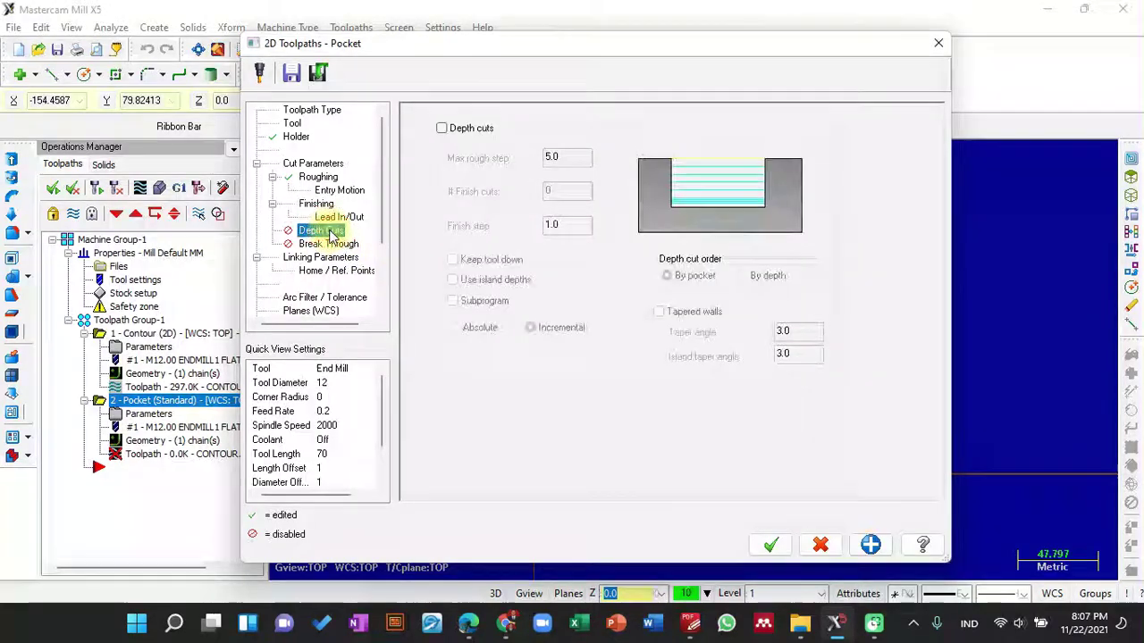
click(463, 132)
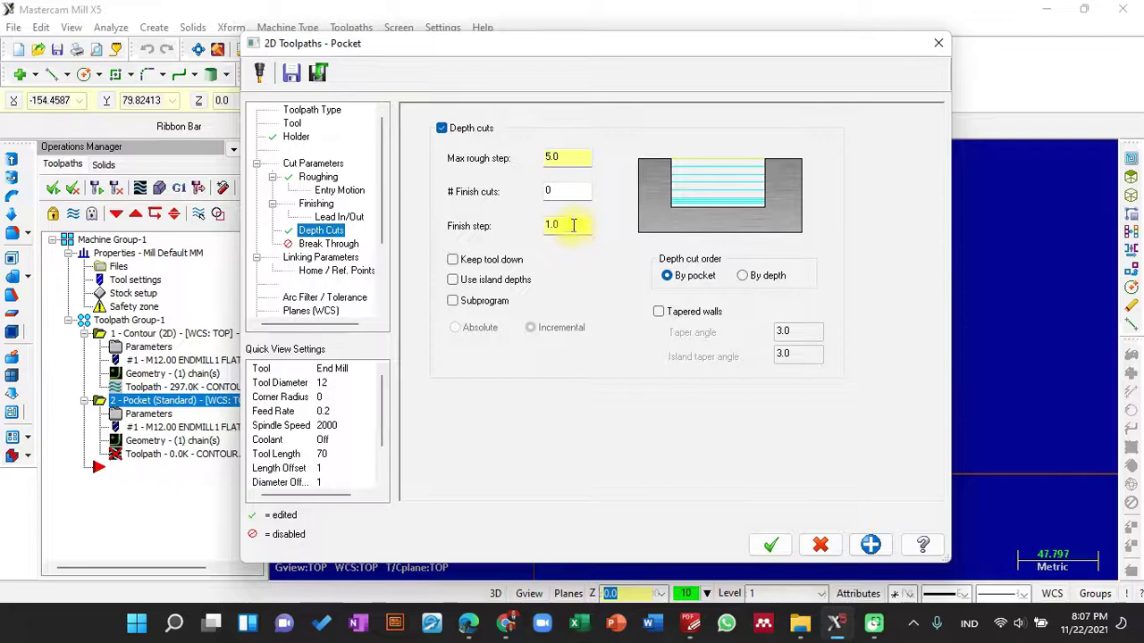
drag(563, 193, 519, 192)
text(2)
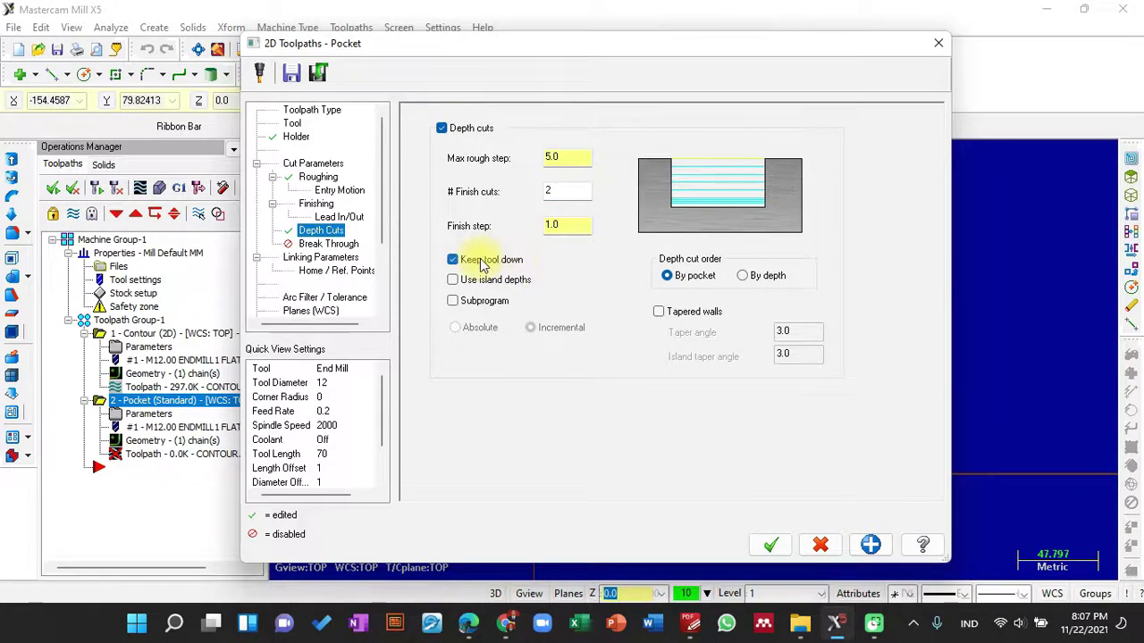
Look up the pocket depth in the CNC Drawing3 PDF, then set the incremental depth to -30 and accept the pocket parameters
click(329, 244)
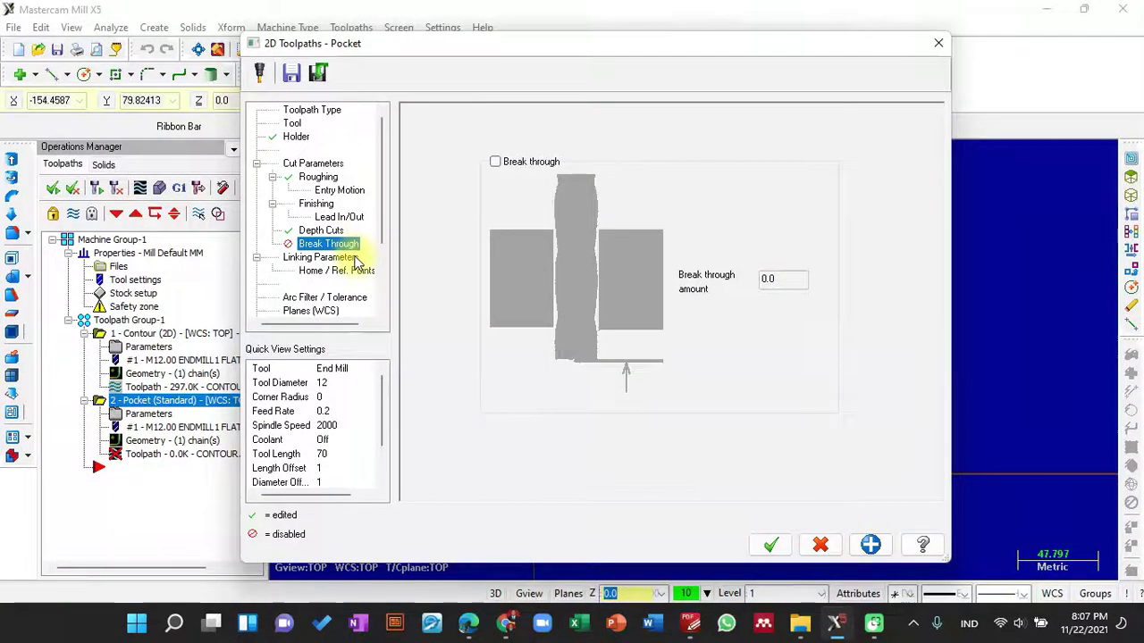
click(354, 258)
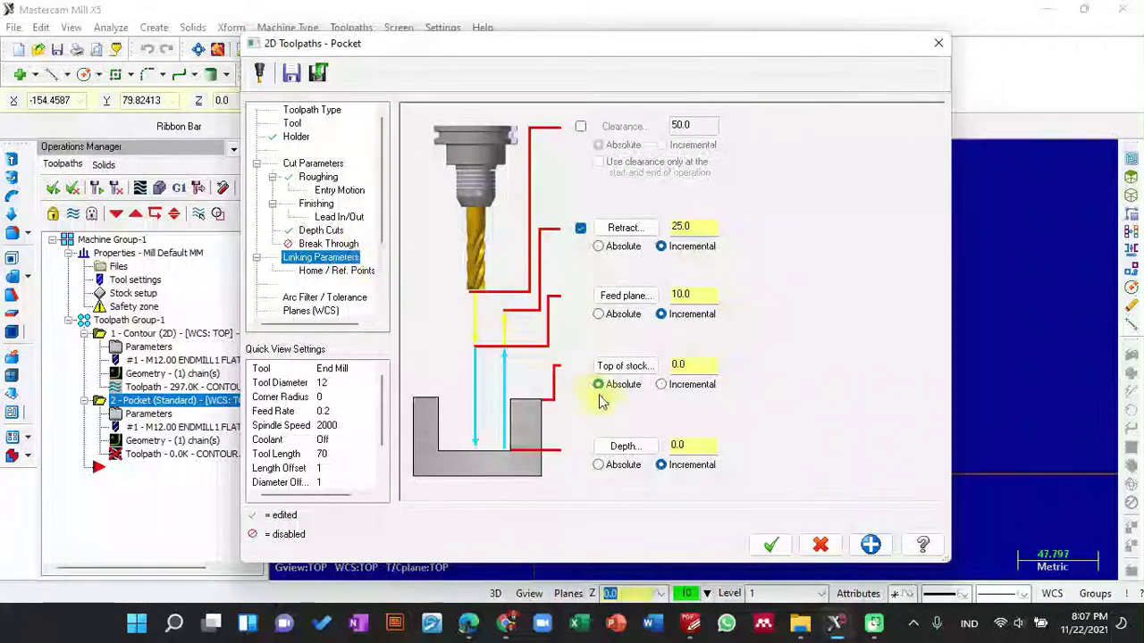
click(692, 626)
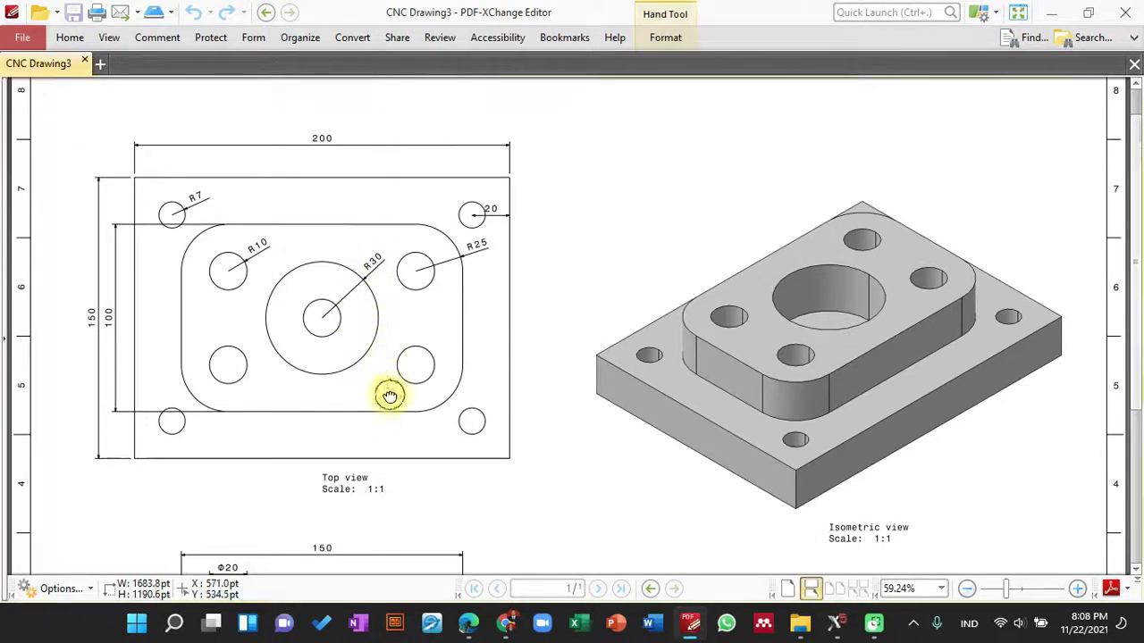
scroll(416, 192, down, 3)
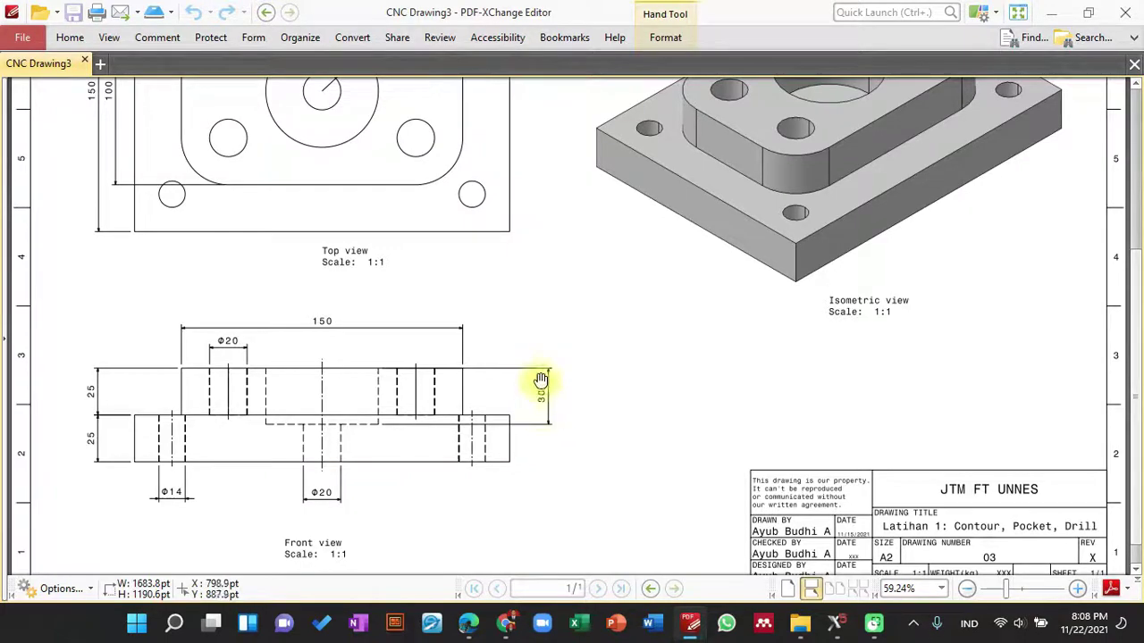
click(1055, 13)
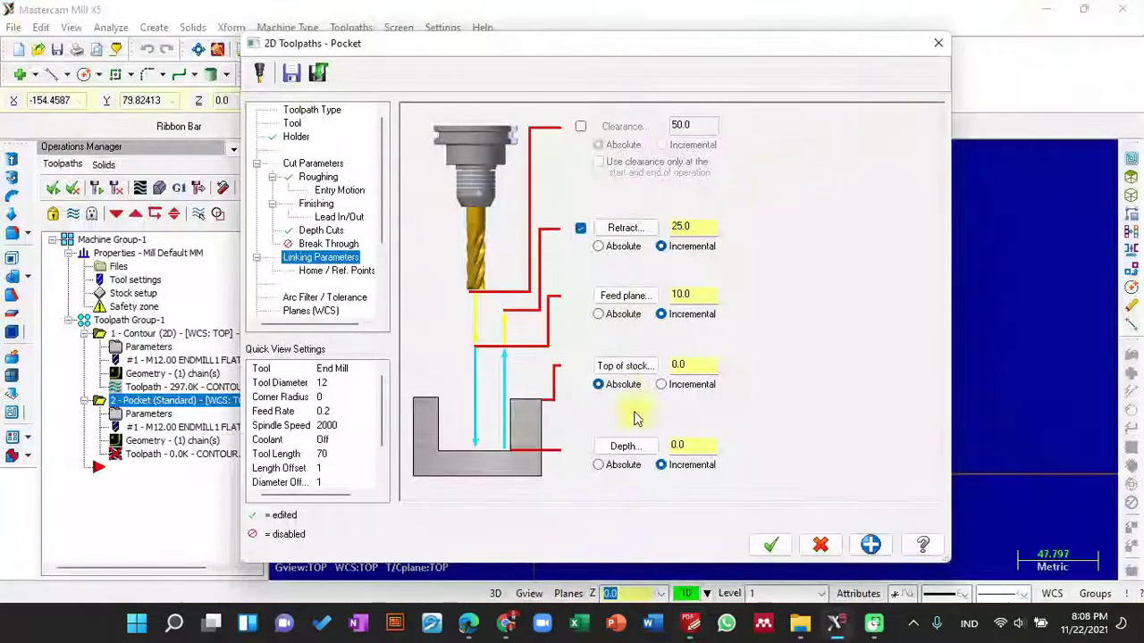
double_click(686, 444)
text(-30)
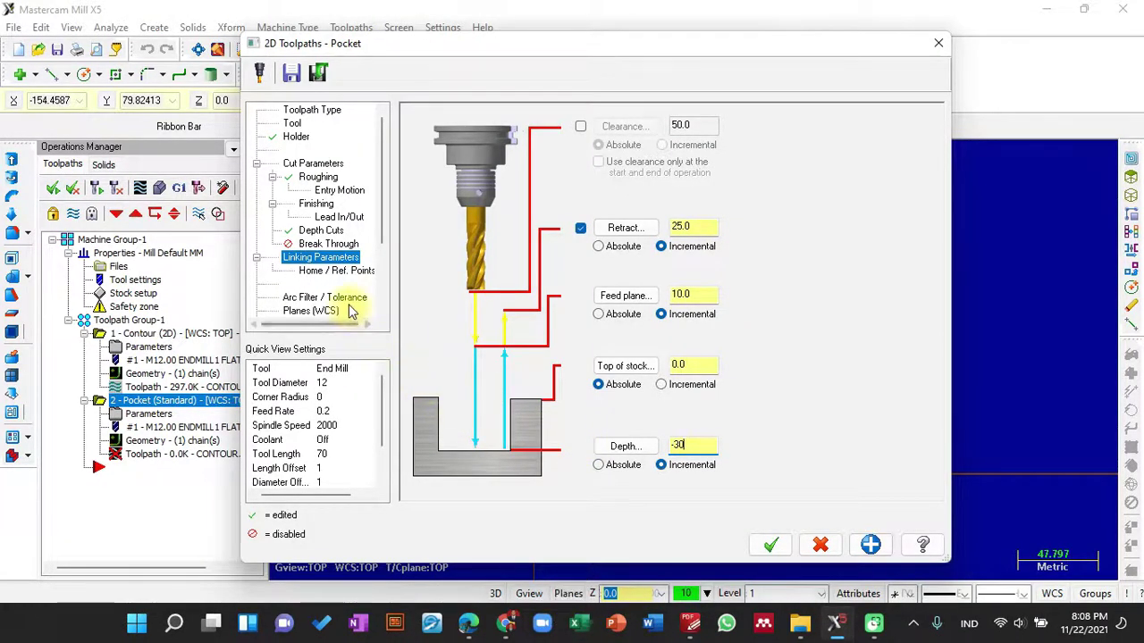
scroll(344, 290, down, 1)
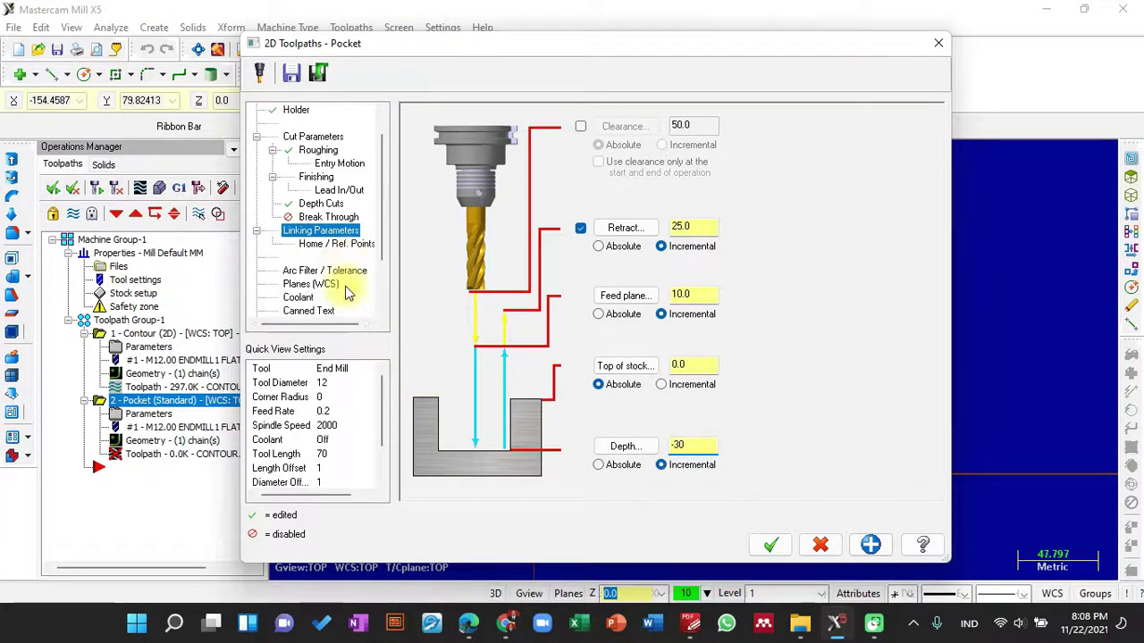
click(770, 545)
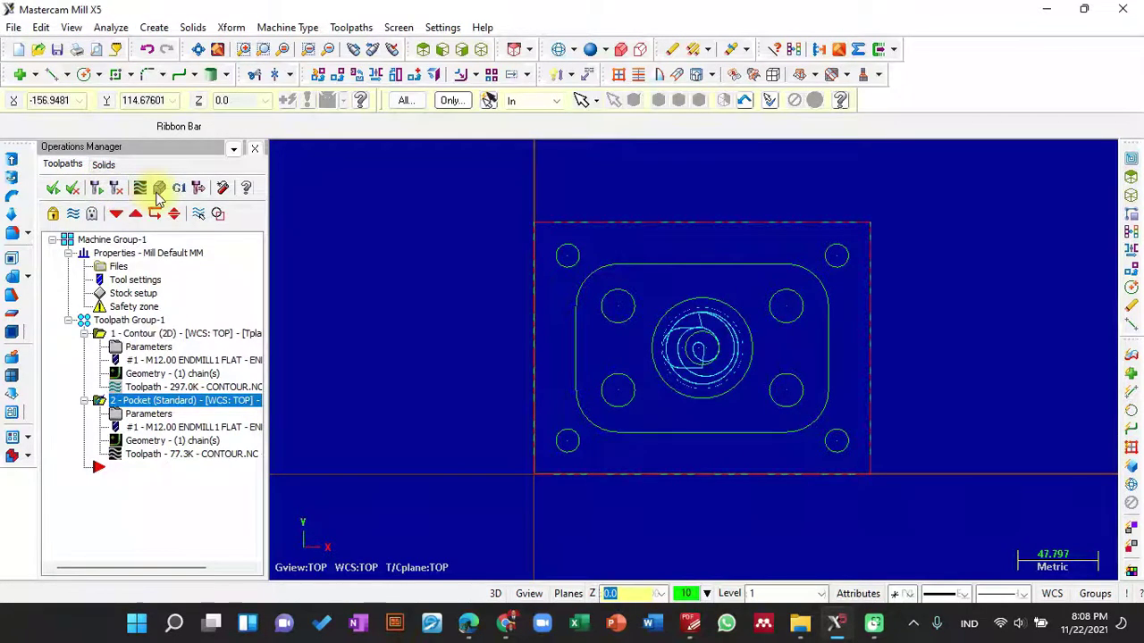
Verify the pocket toolpath on the stock and replay the simulation in isometric view
click(157, 191)
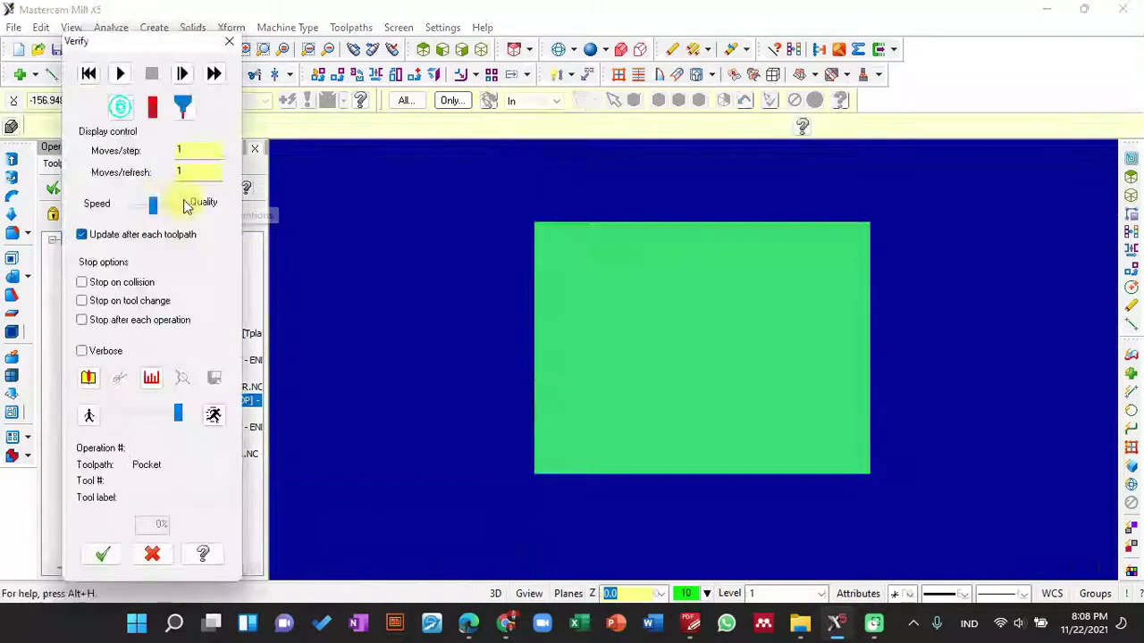
click(121, 75)
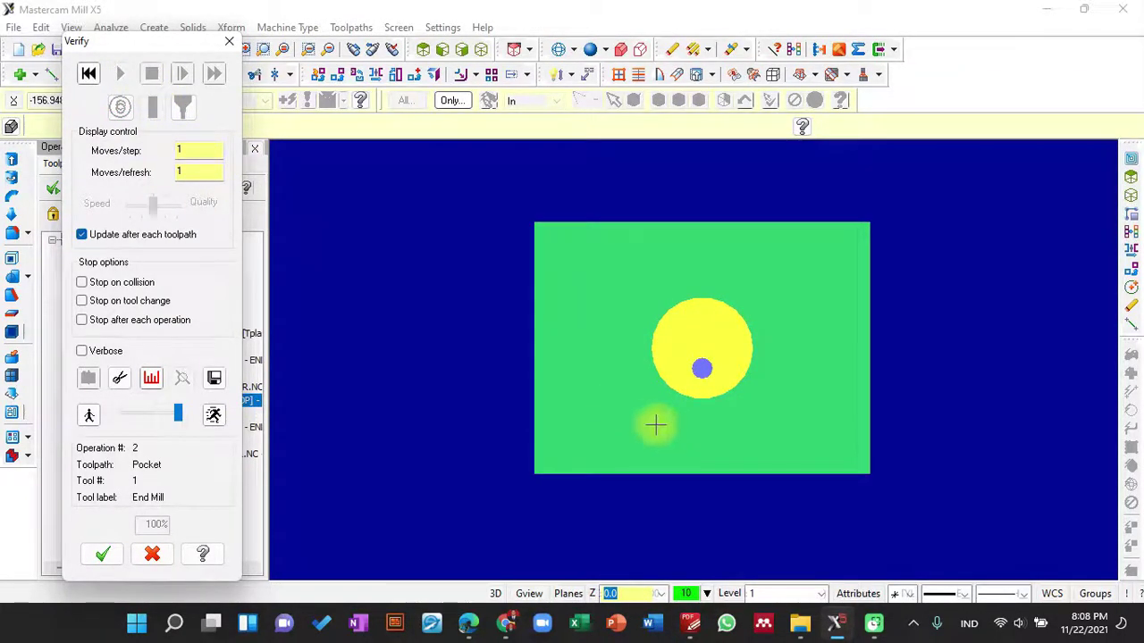
click(480, 49)
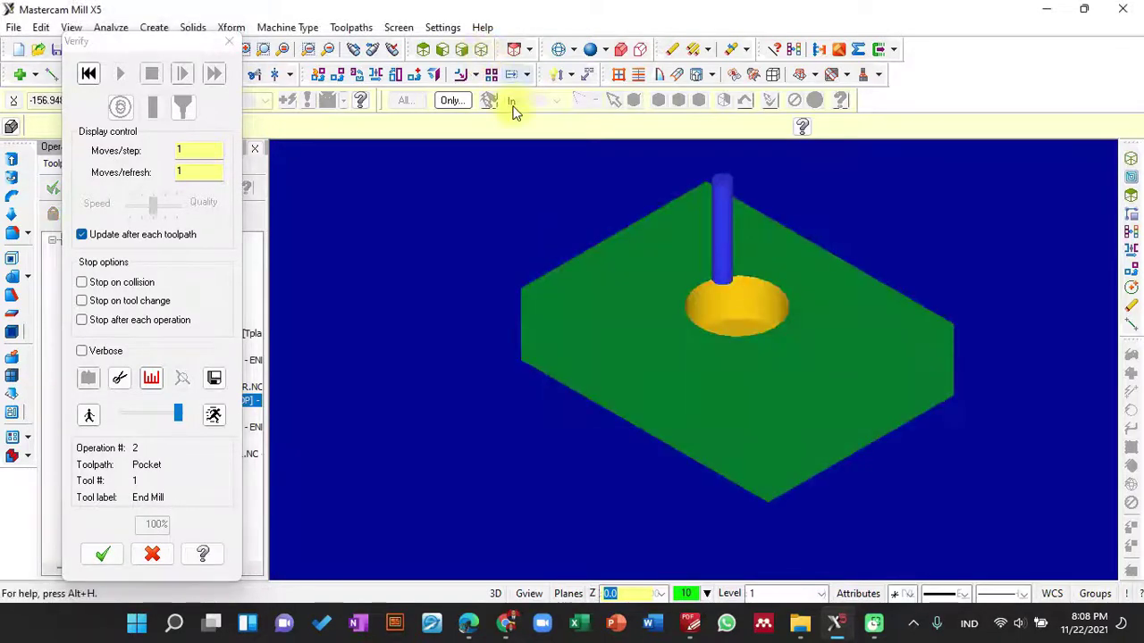
click(90, 74)
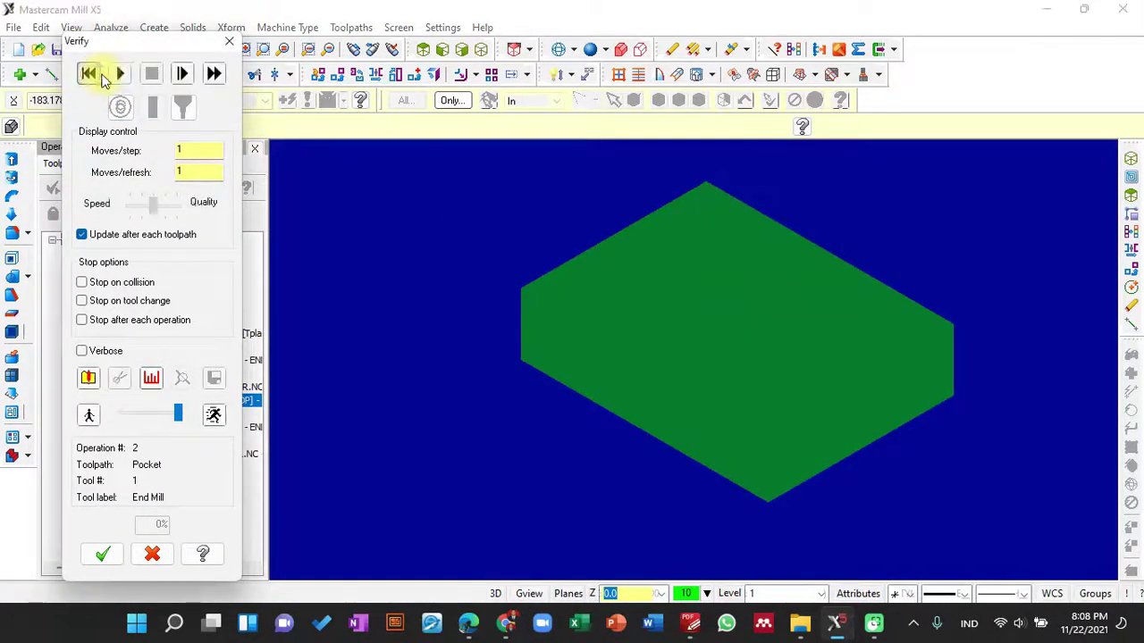
click(118, 74)
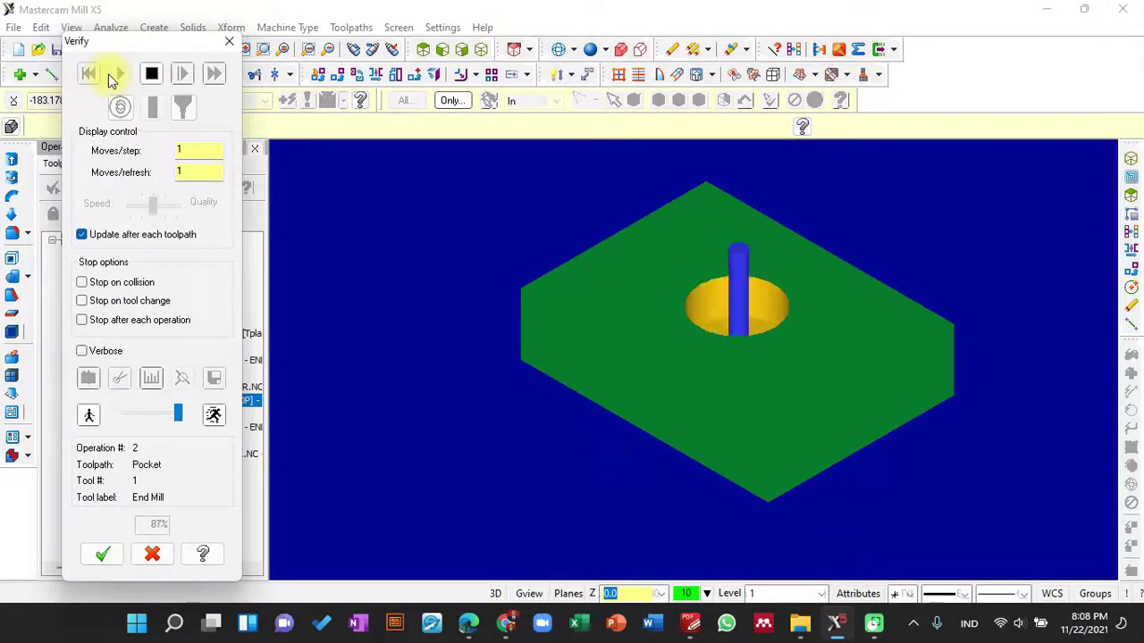
Replay the pocket machining simulation at a slower speed and leave the verification
click(154, 414)
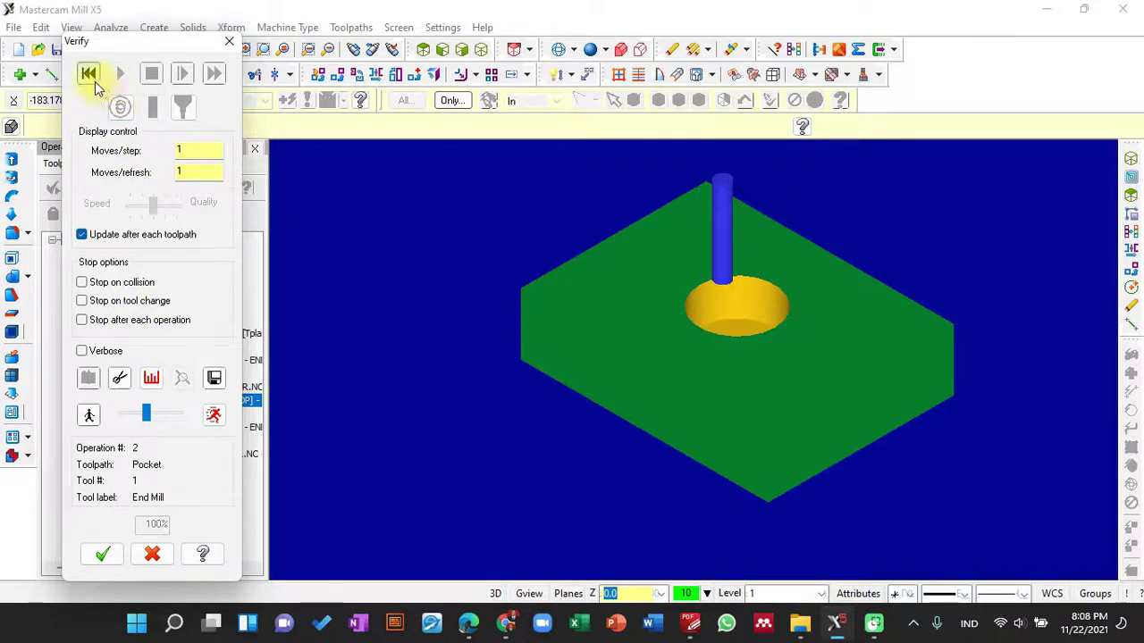
click(95, 81)
click(122, 75)
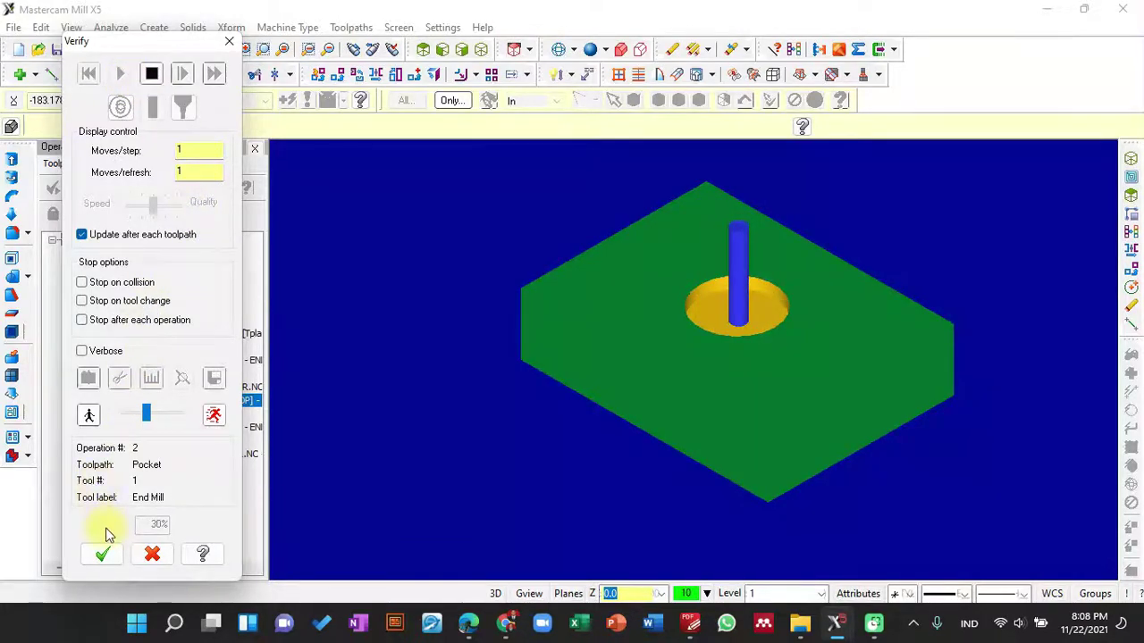
click(104, 555)
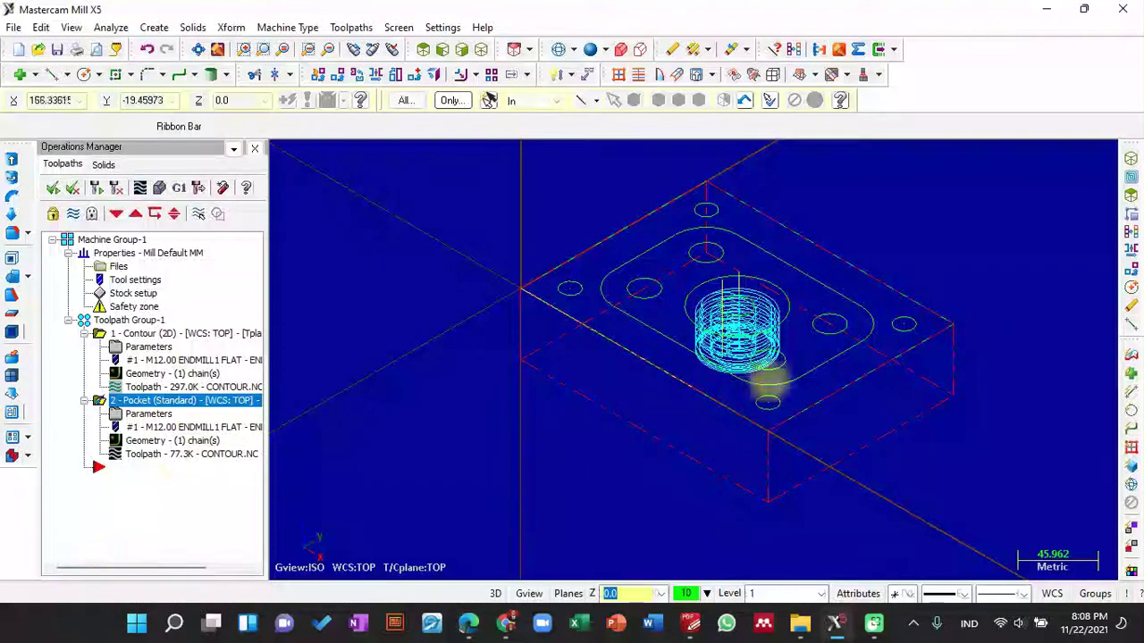
Hide the pocket toolpath display and add a Drill toolpath at the centres of the plate's four corner holes
click(73, 214)
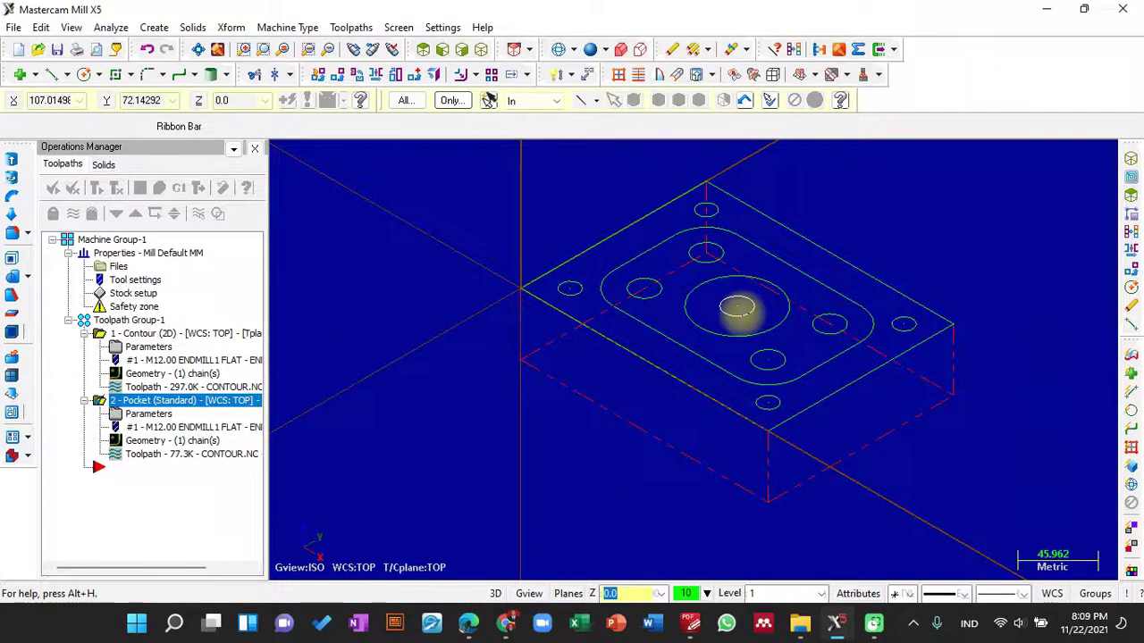
click(173, 471)
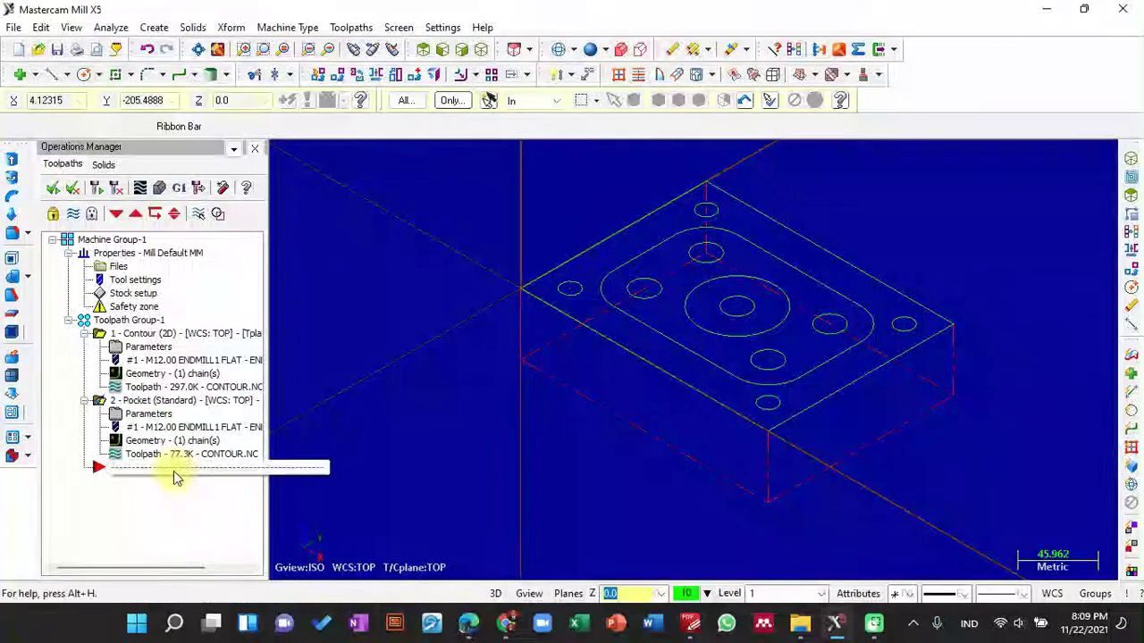
right_click(155, 479)
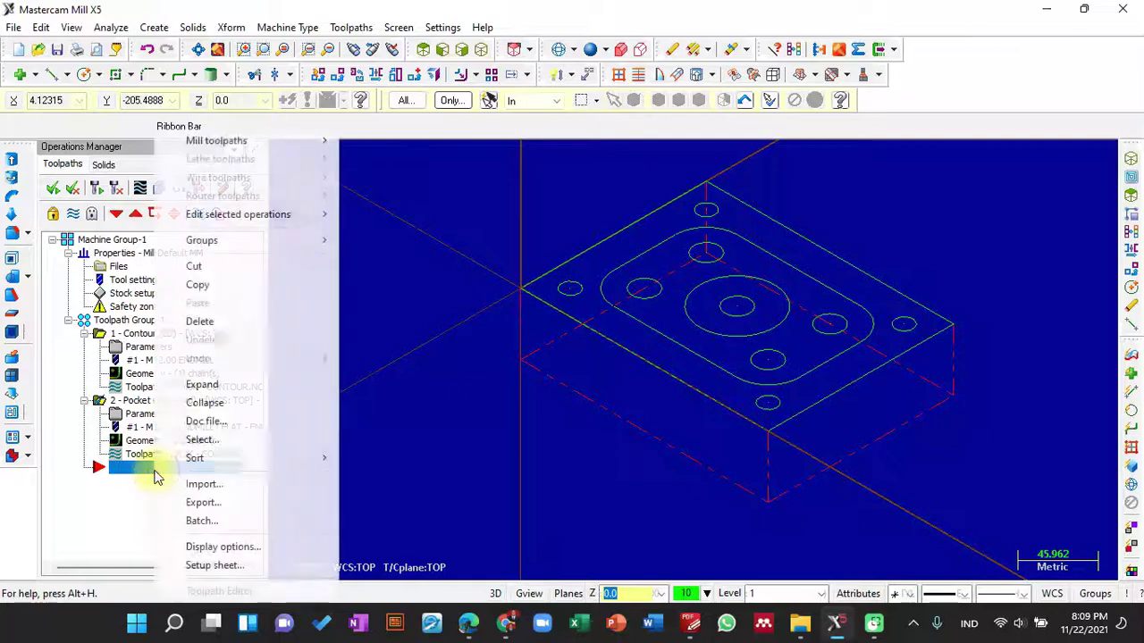
mouse_move(257, 140)
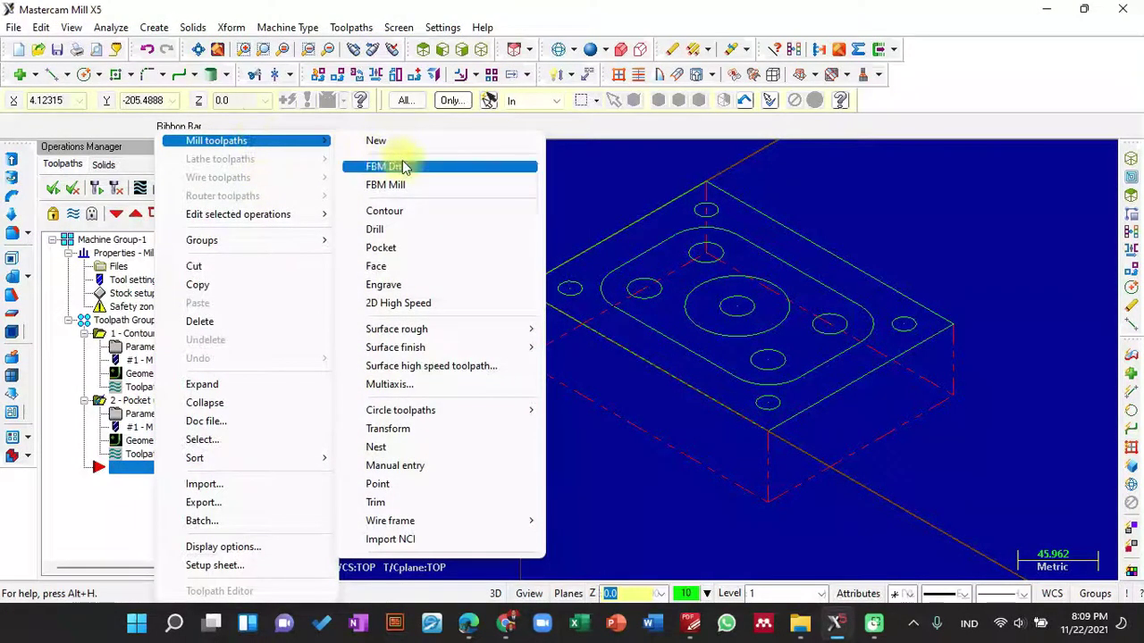
click(414, 225)
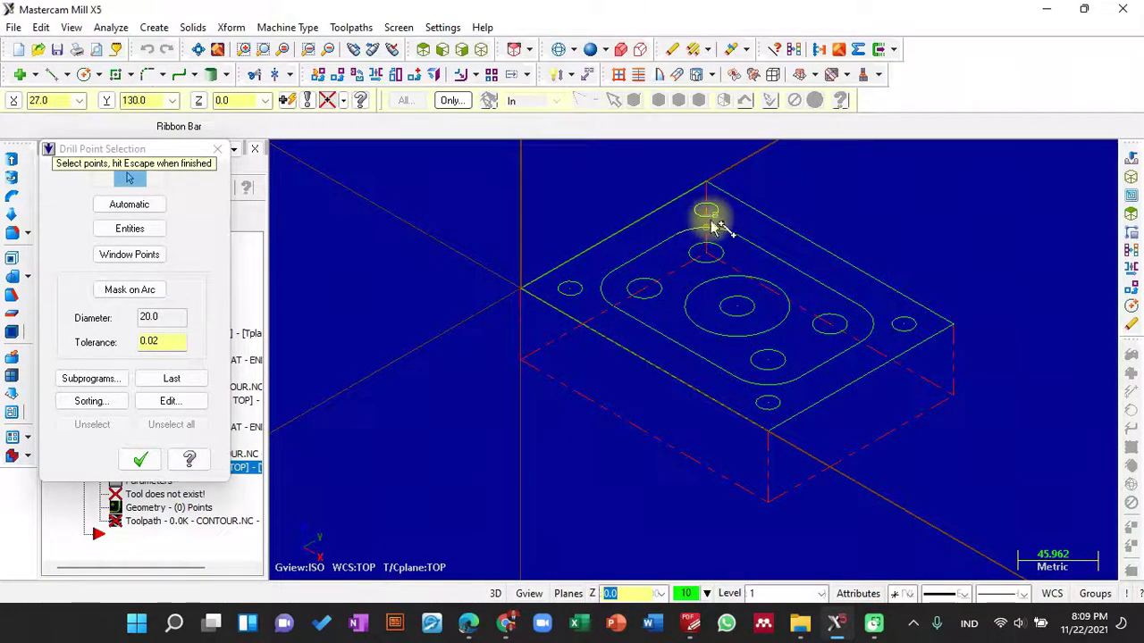
click(424, 52)
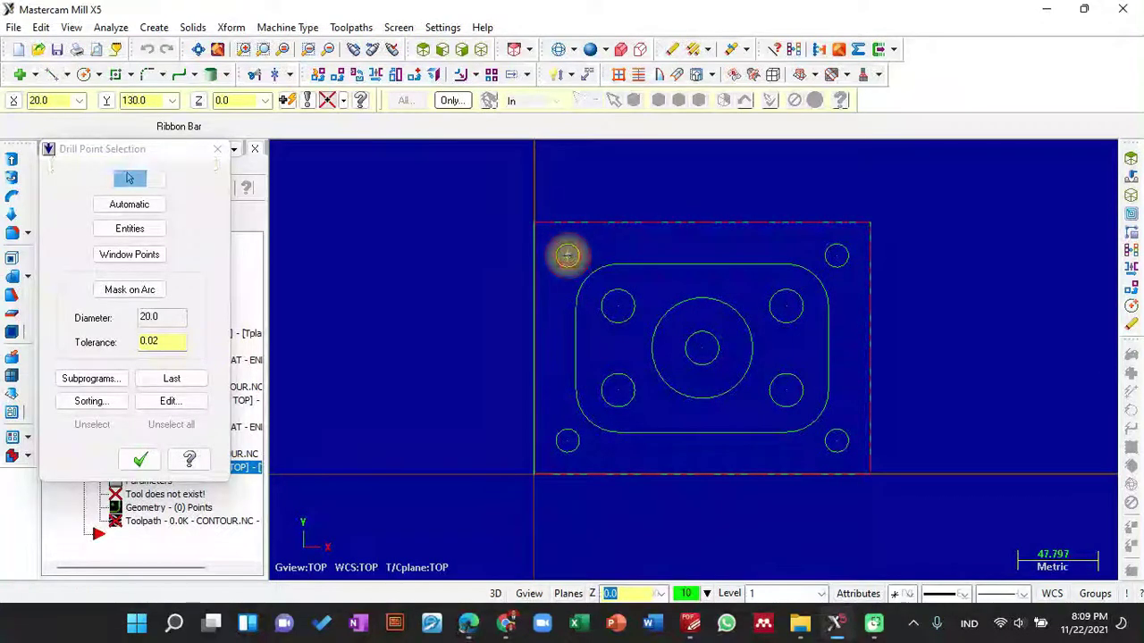
click(566, 257)
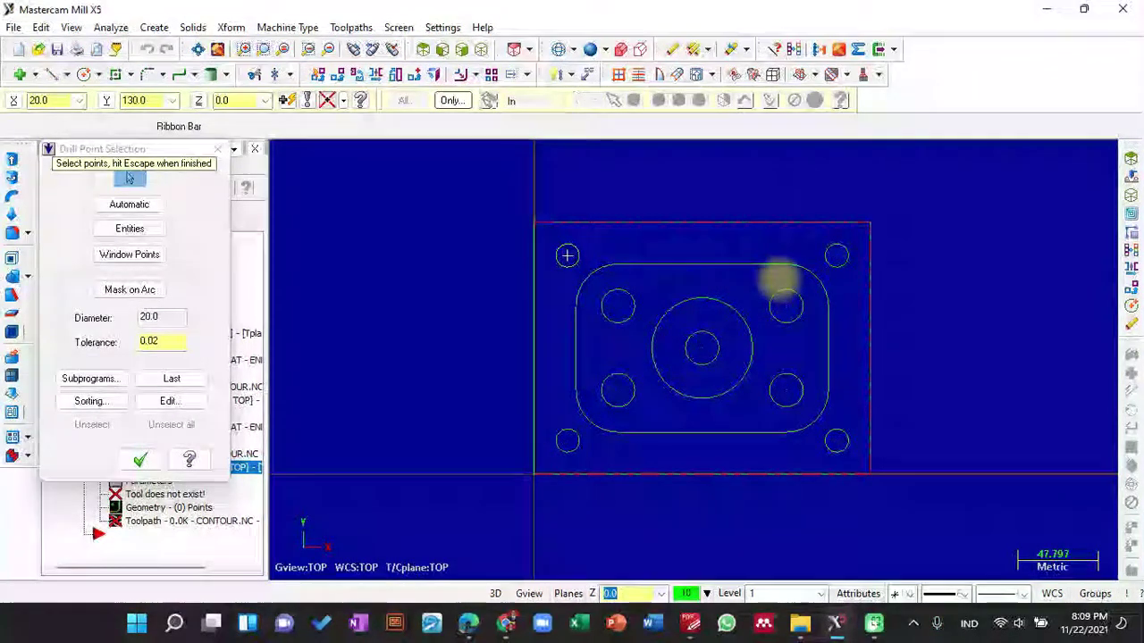
click(835, 256)
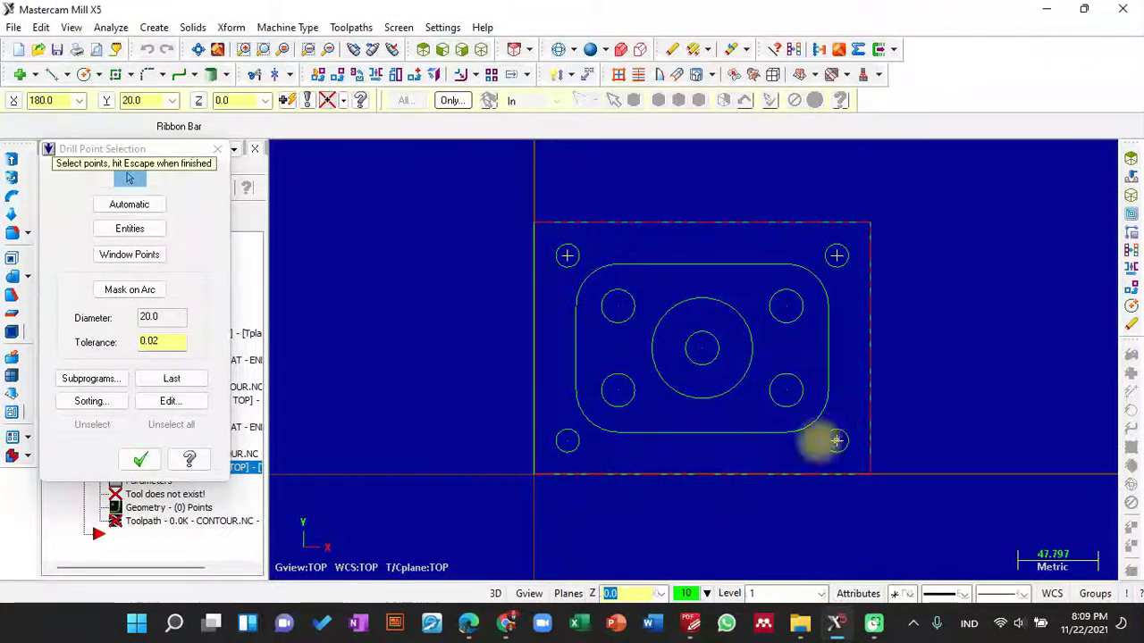
click(835, 441)
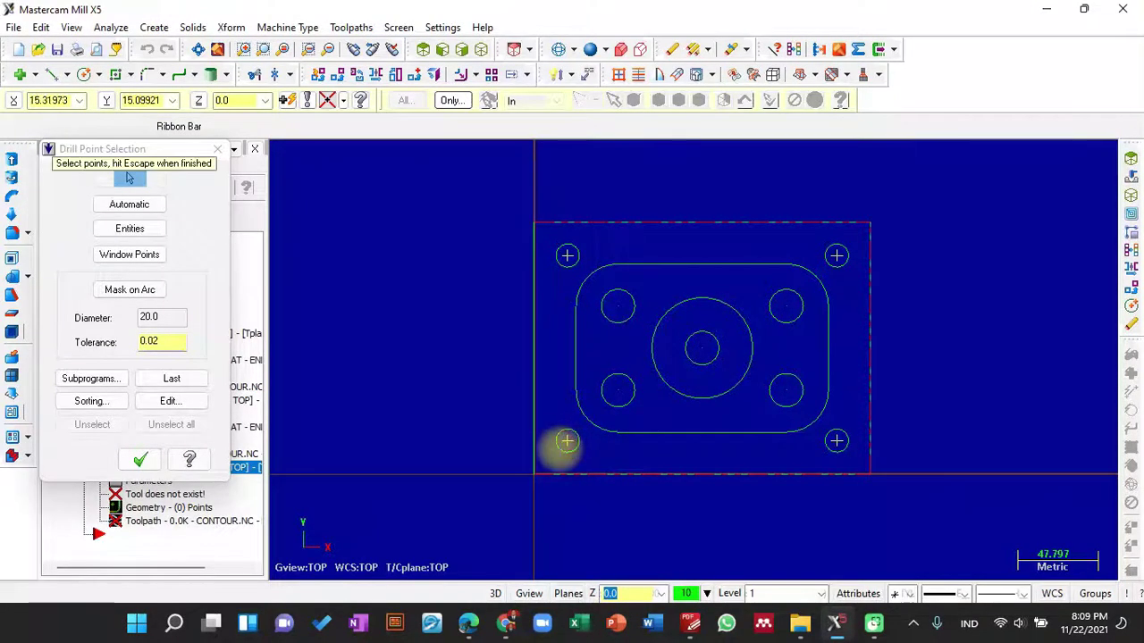
click(566, 440)
click(140, 460)
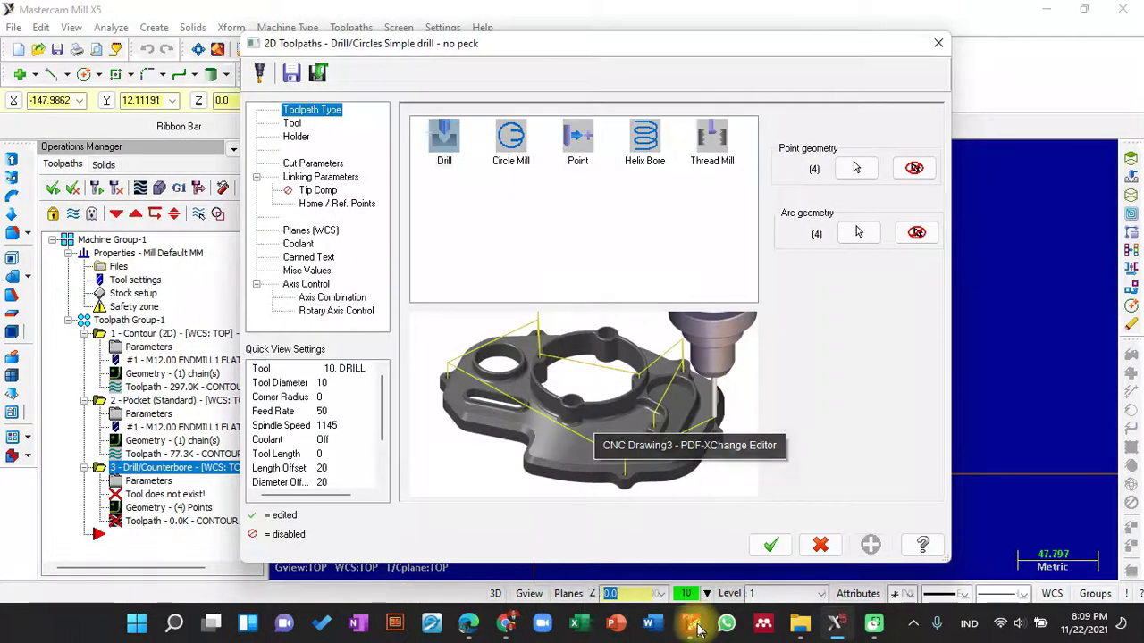
Check the corner holes' radius in the top view of the CNC Drawing3 PDF and return to the Mastercam drill settings
click(695, 625)
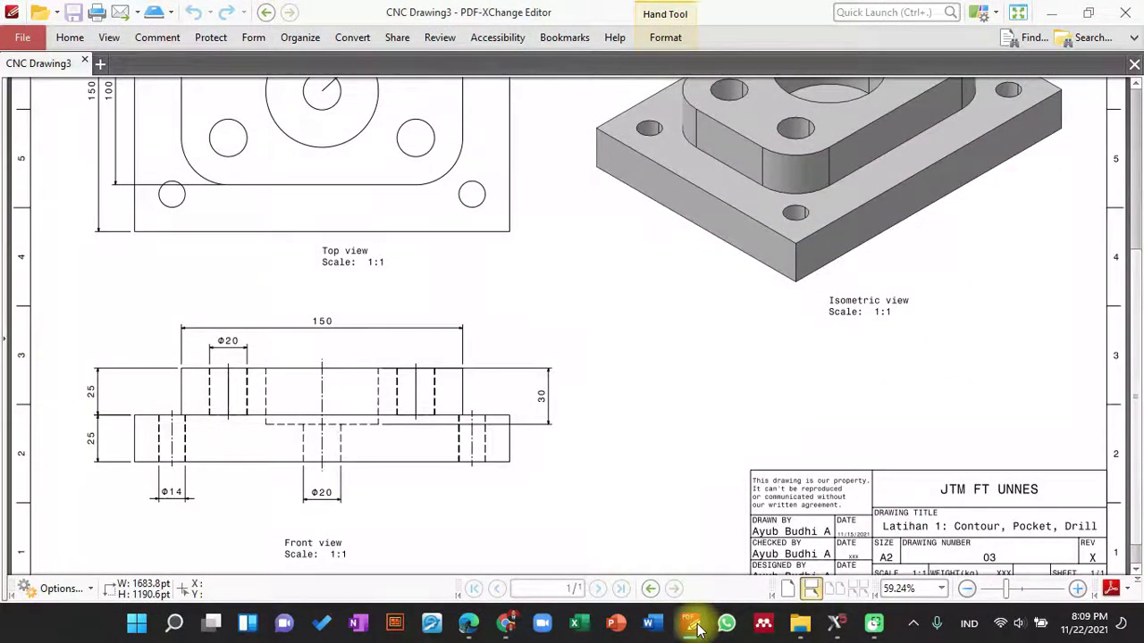
drag(430, 256, 433, 378)
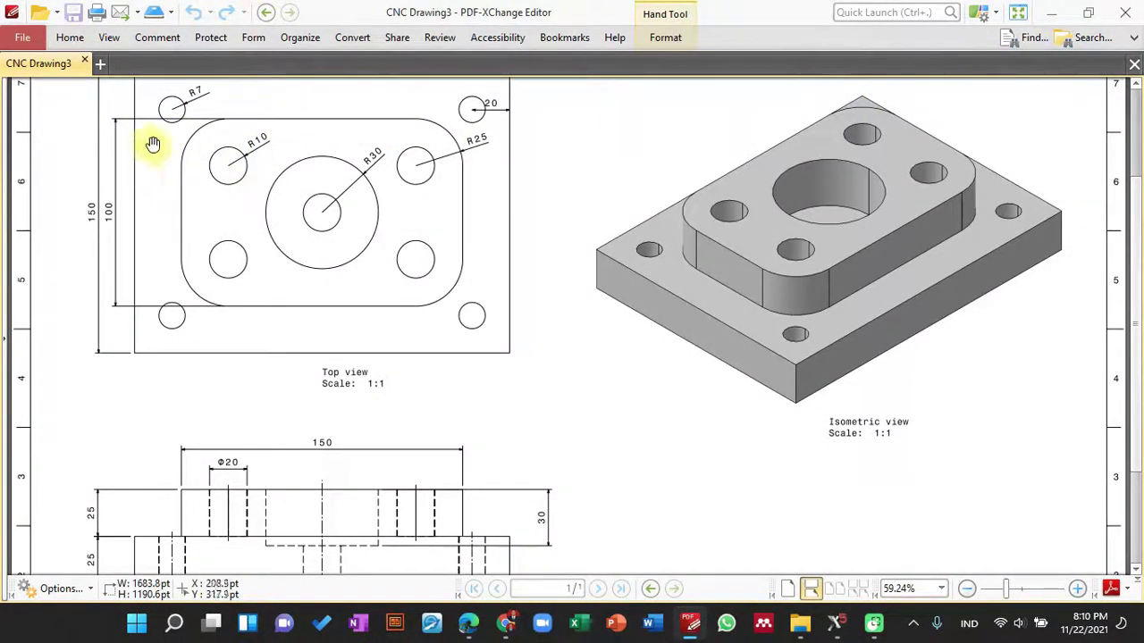
drag(153, 144, 158, 235)
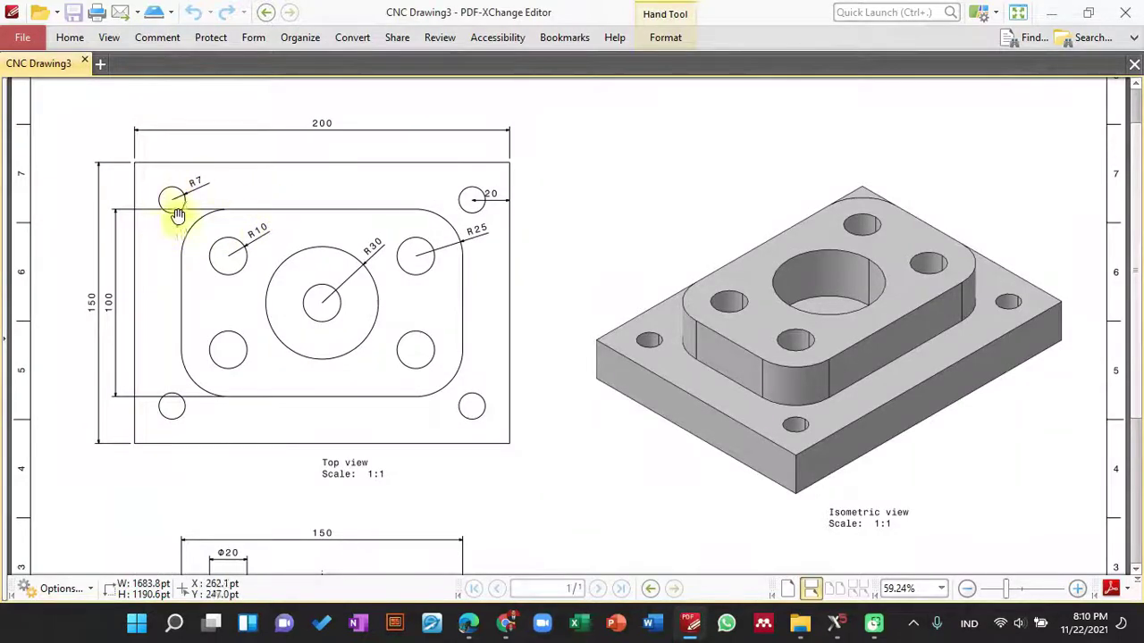
click(1053, 13)
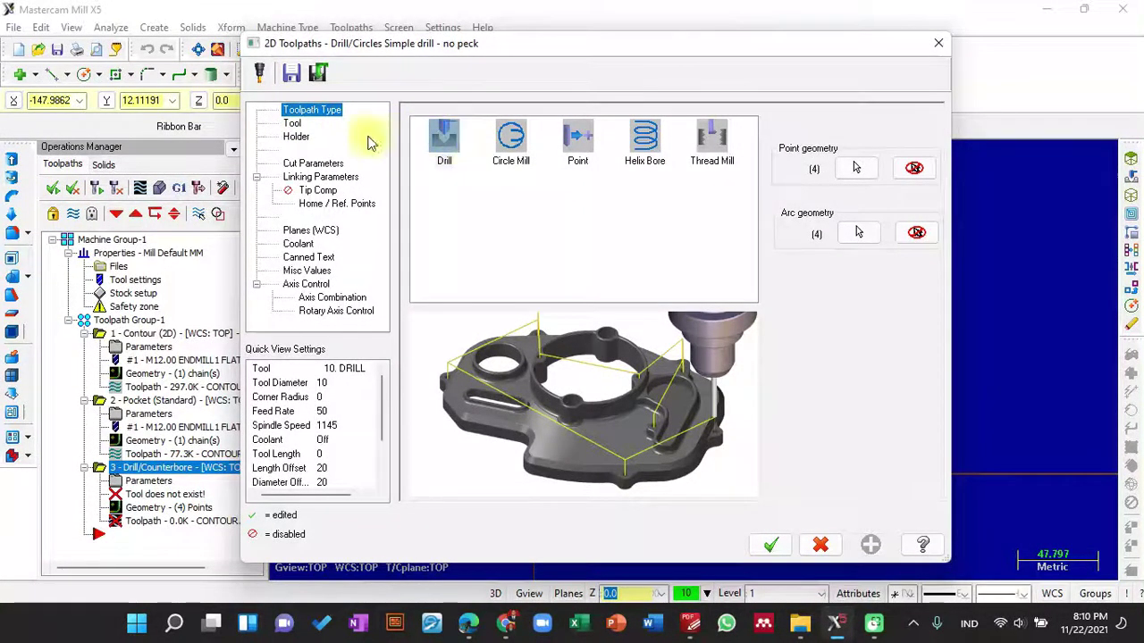
Create a new drill tool for the drill toolpath with a diameter of 14
click(292, 123)
right_click(500, 216)
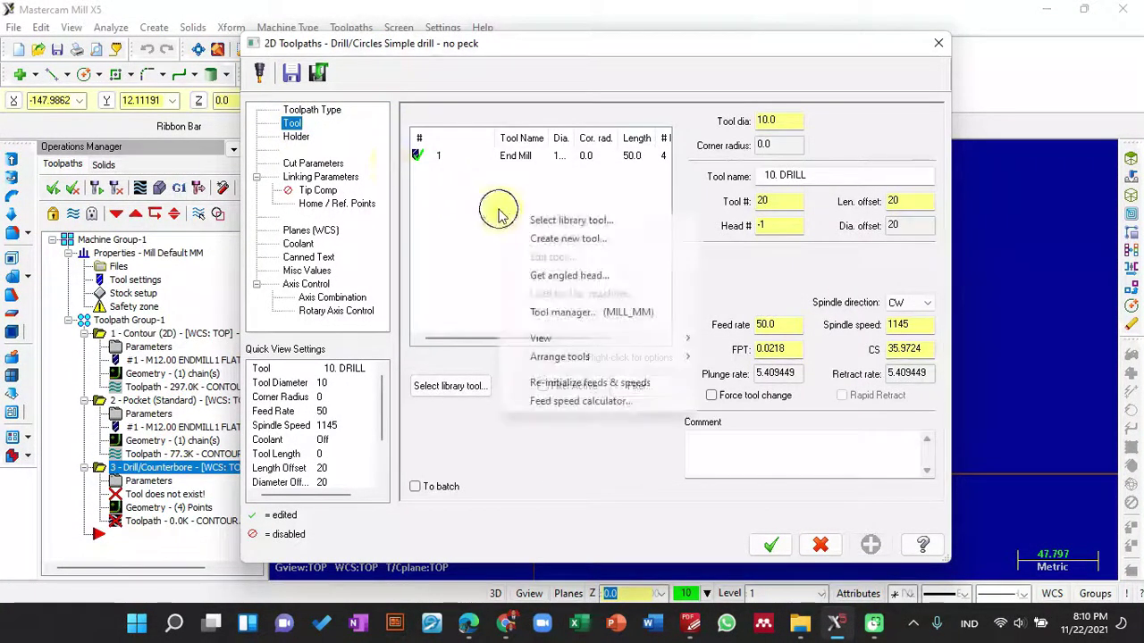
click(519, 235)
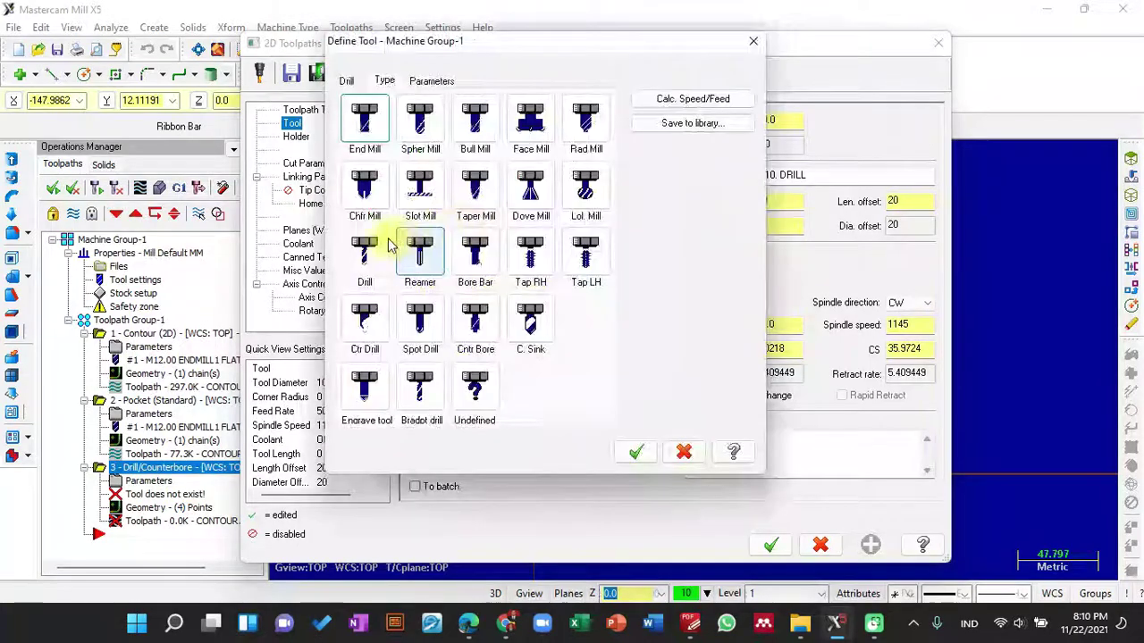
click(370, 250)
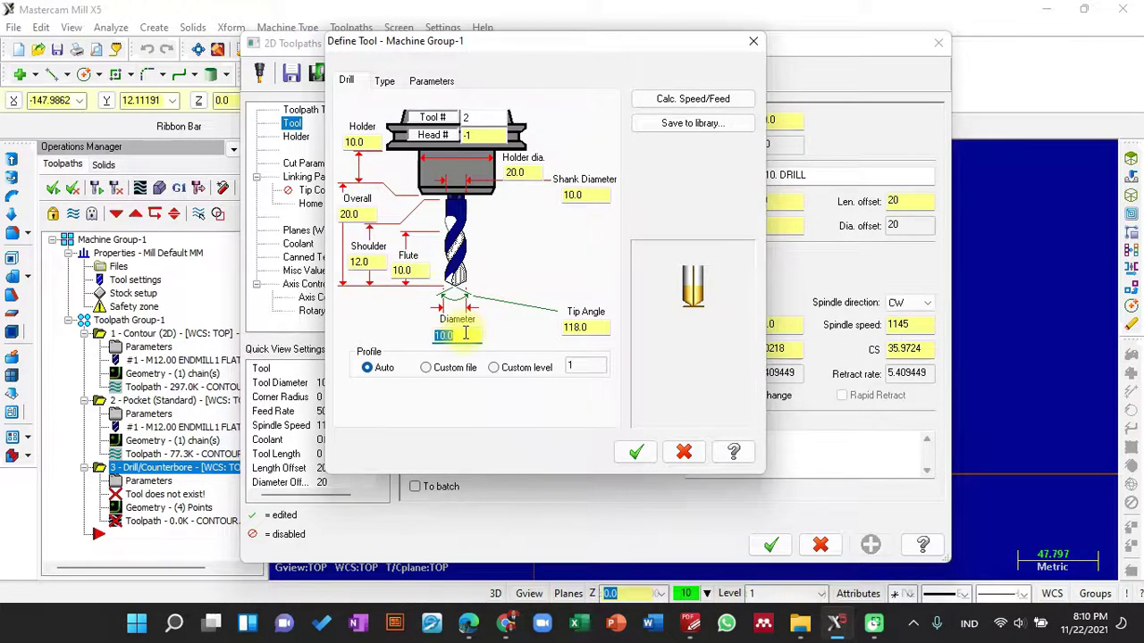
text(14)
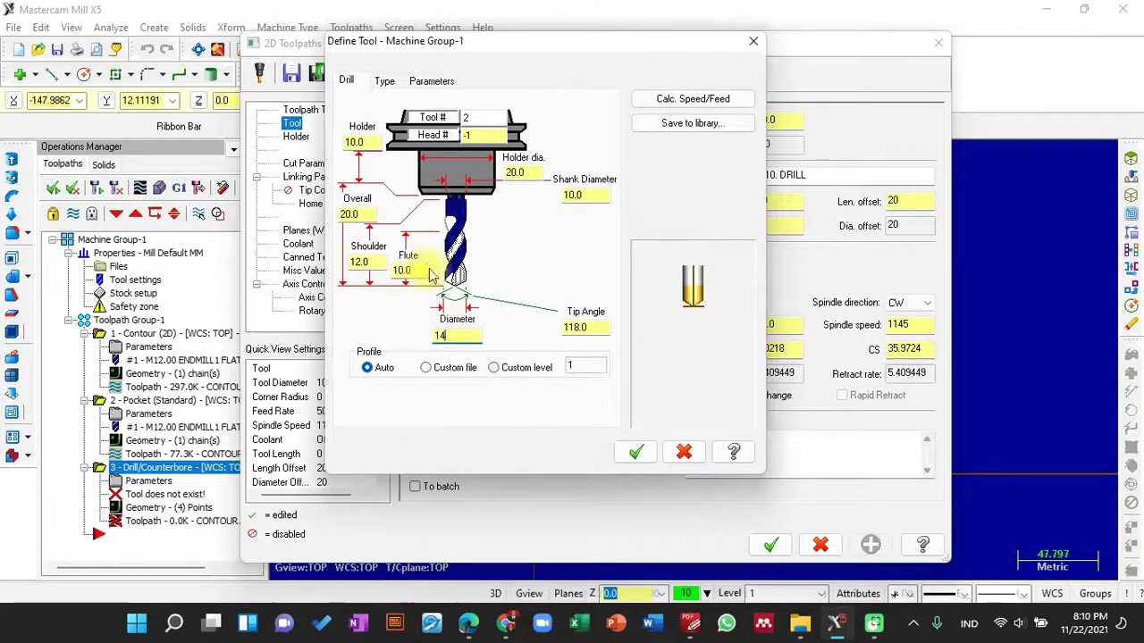
Set the new drill's flute length to 50, shoulder length to 60 and overall length to 70
click(416, 266)
text(50)
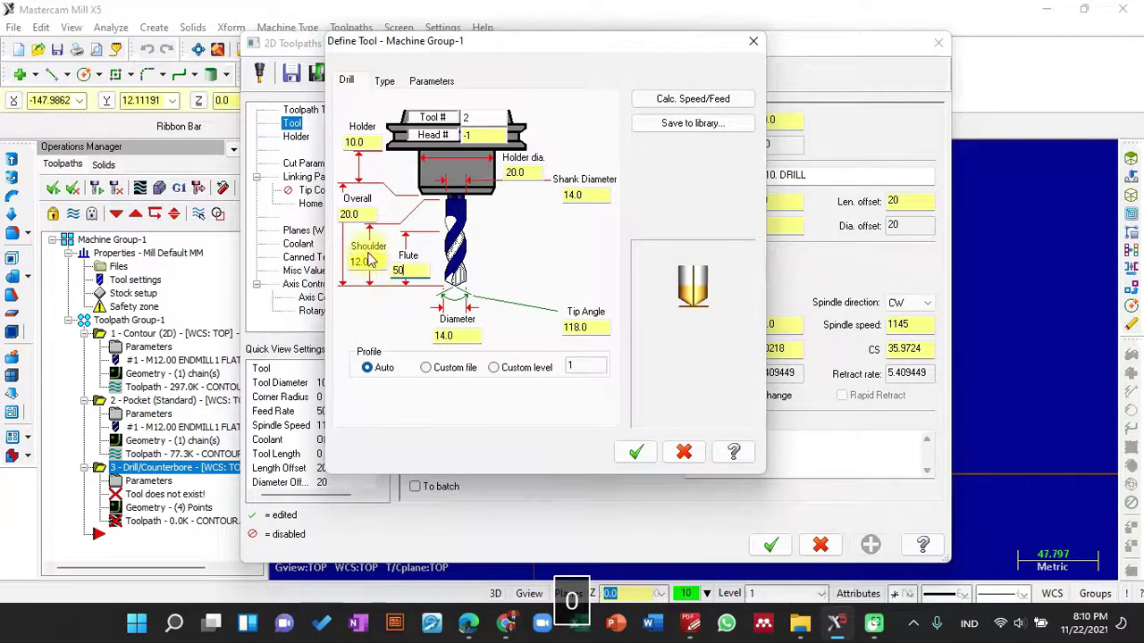
click(368, 261)
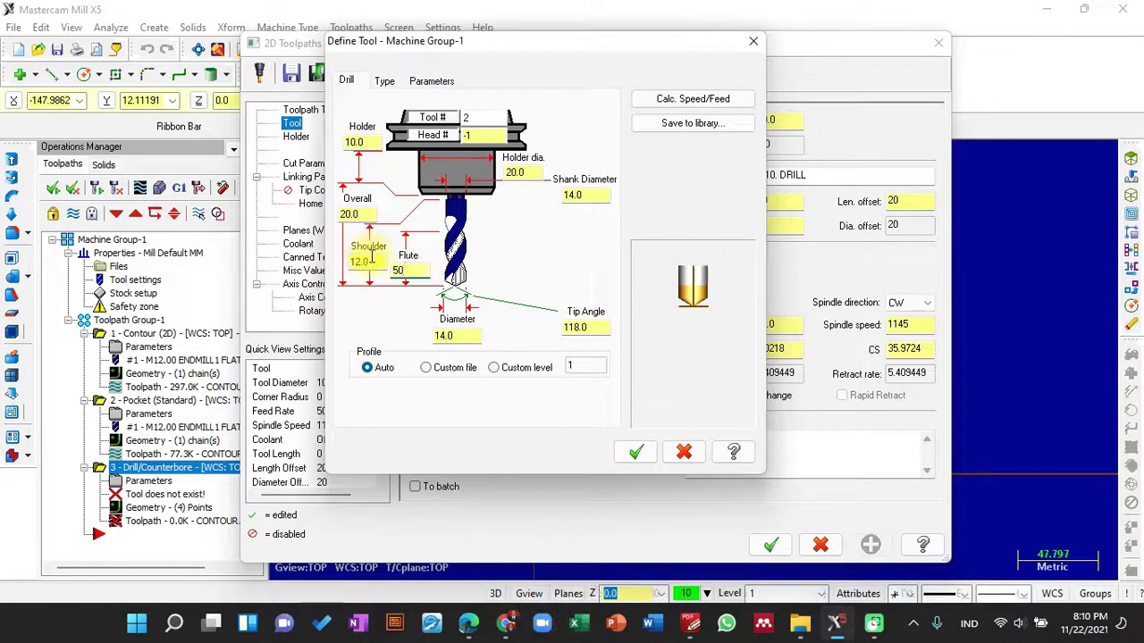
text(60)
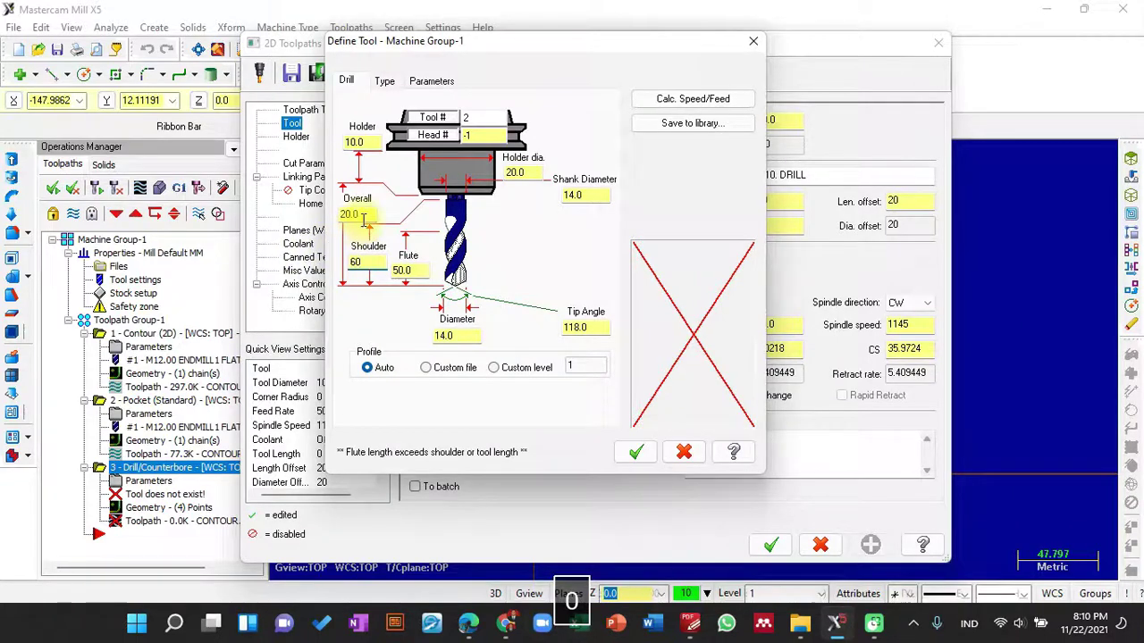
click(363, 216)
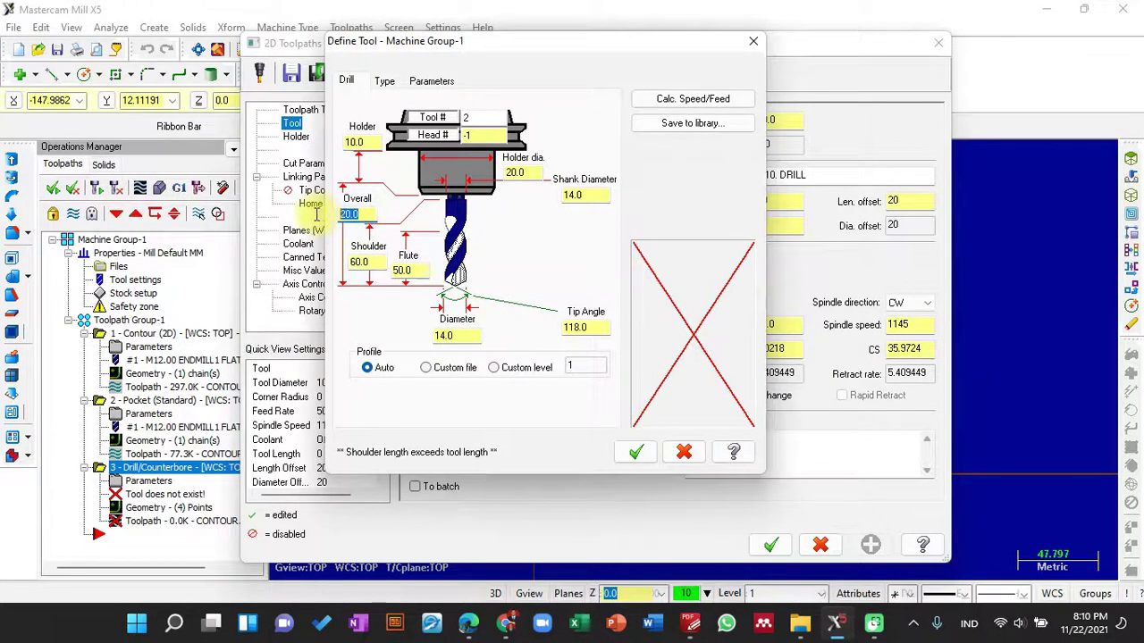
text(70)
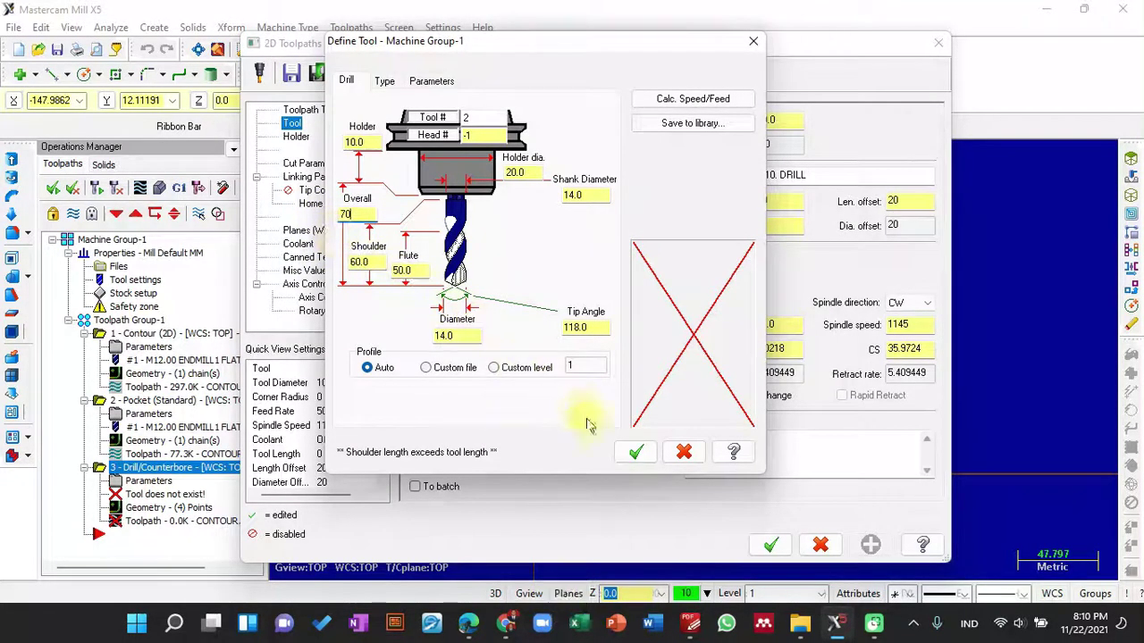
Calculate the drill's speed and feed, name the tool "Drill Dia. 14" and accept its definition
click(421, 81)
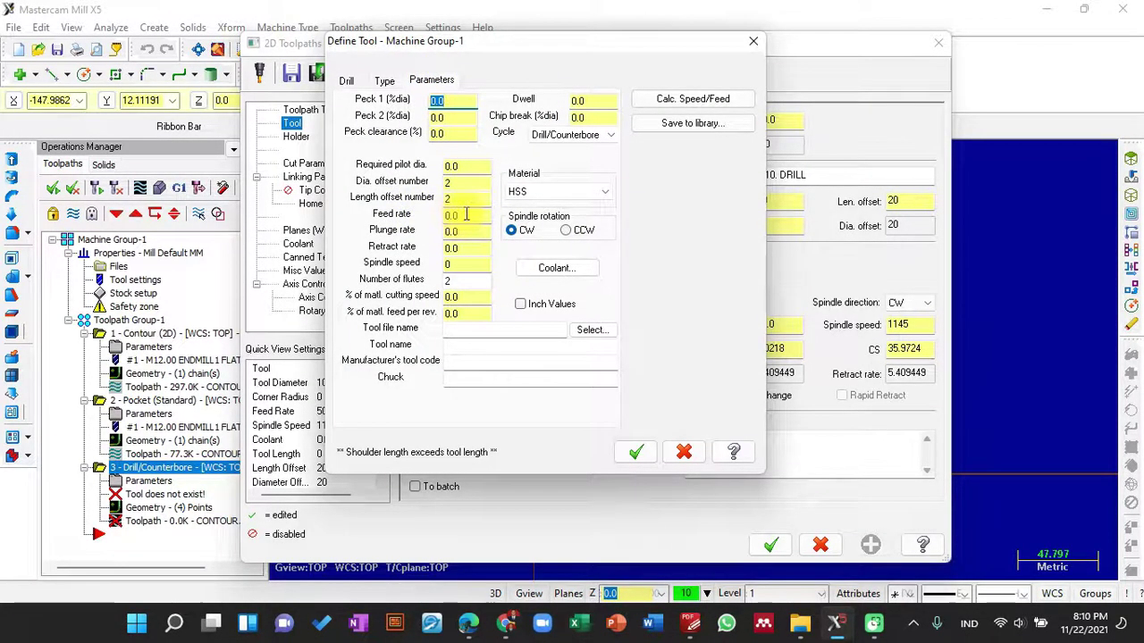
click(465, 215)
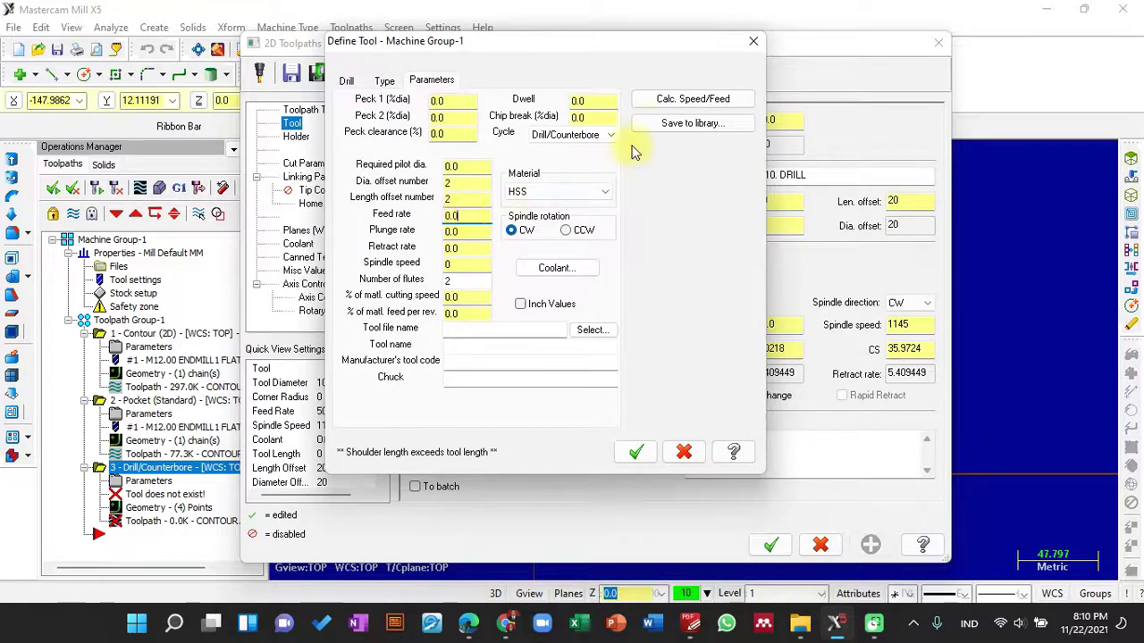
click(661, 100)
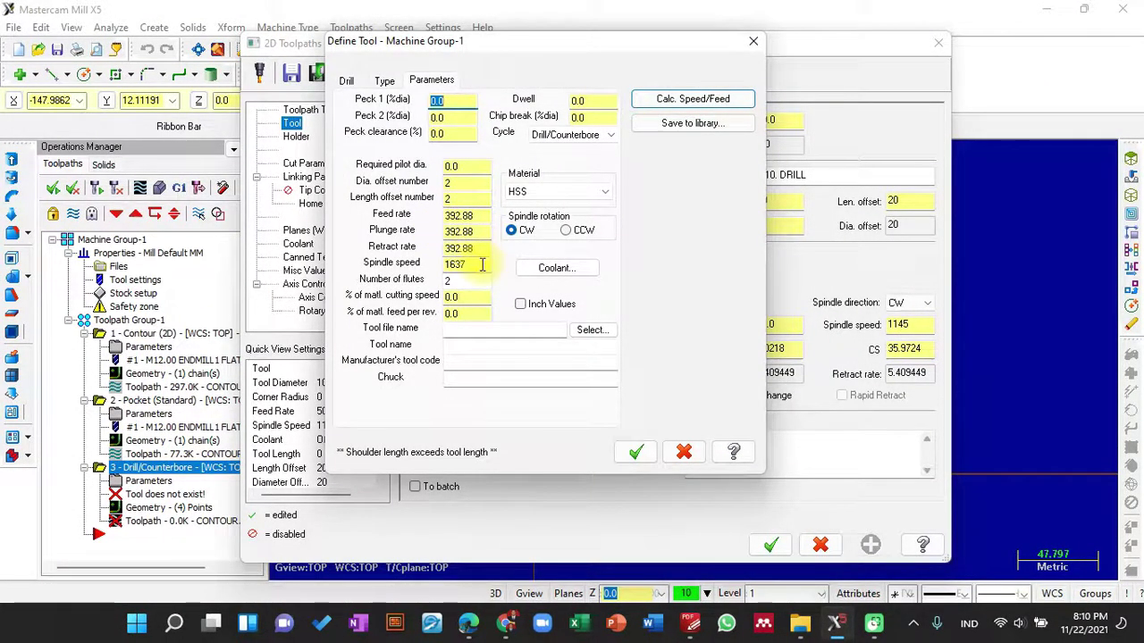
click(489, 347)
text(Dr)
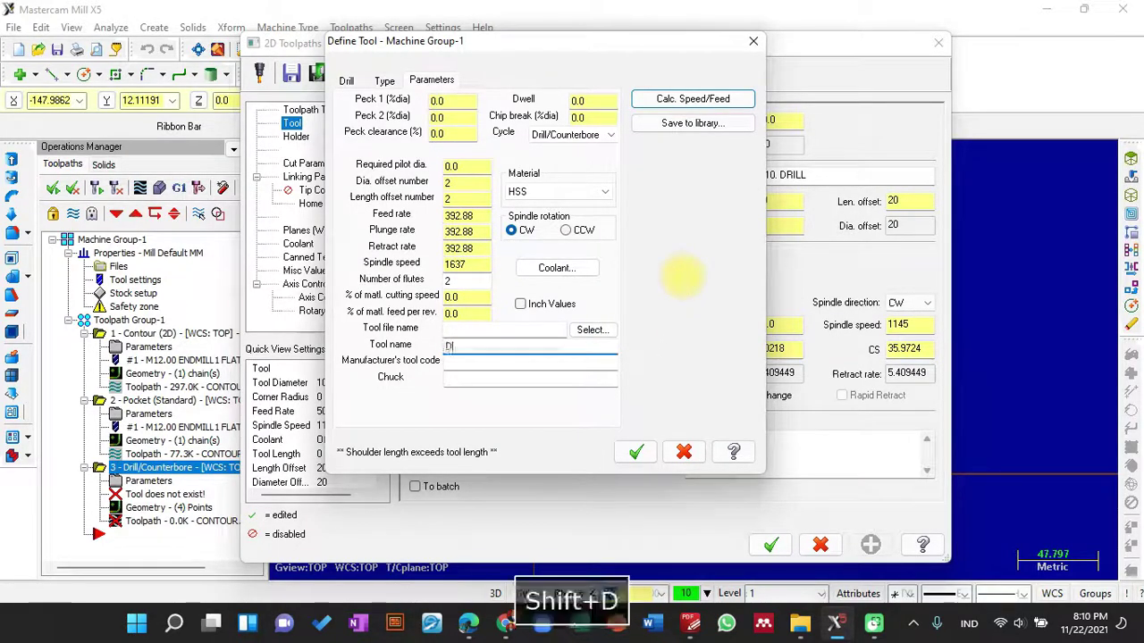
text(ill)
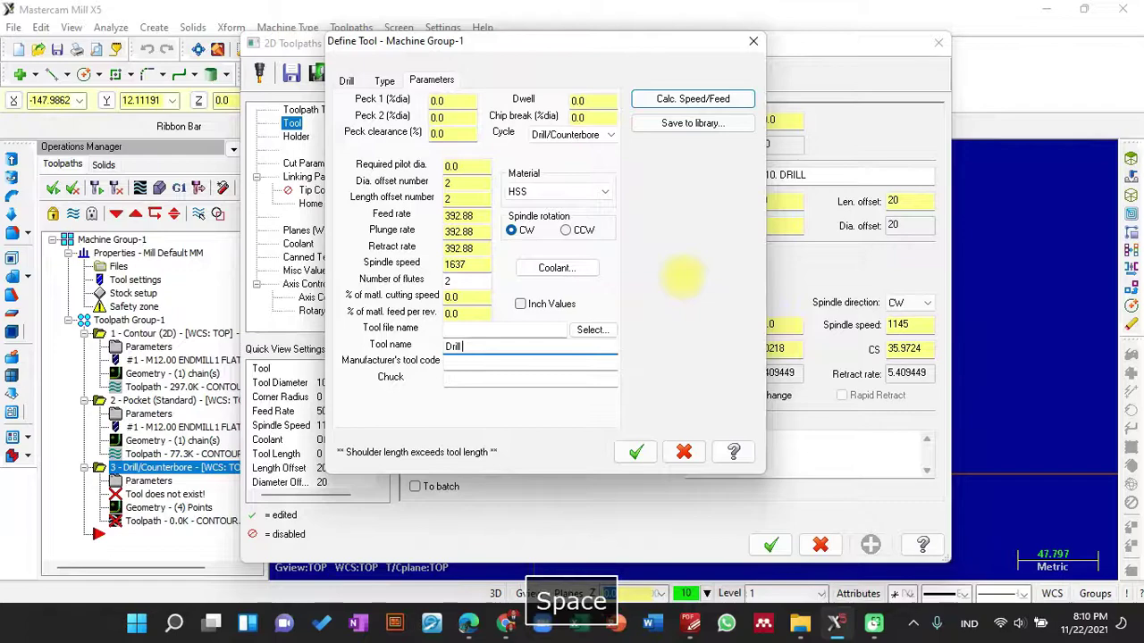
text( Dia)
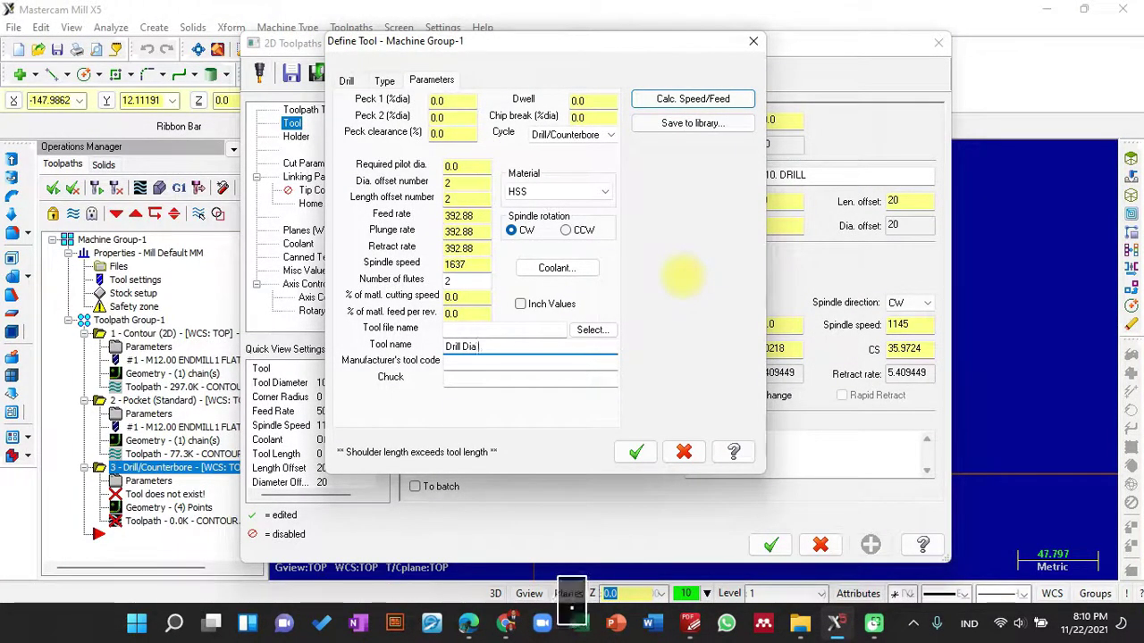
text(. 14)
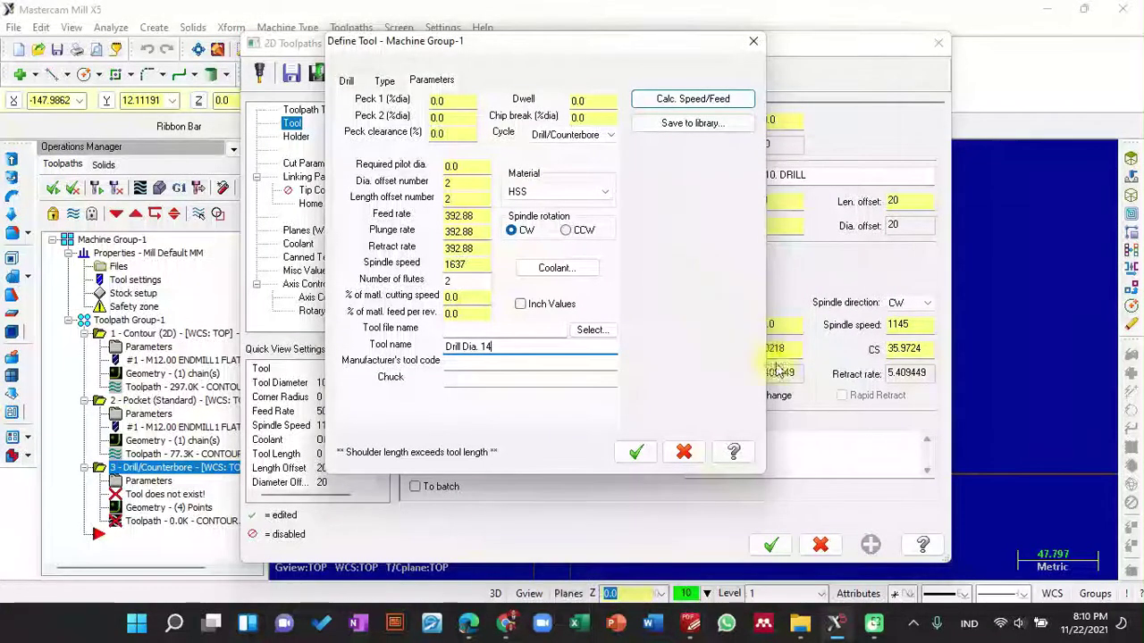
click(643, 452)
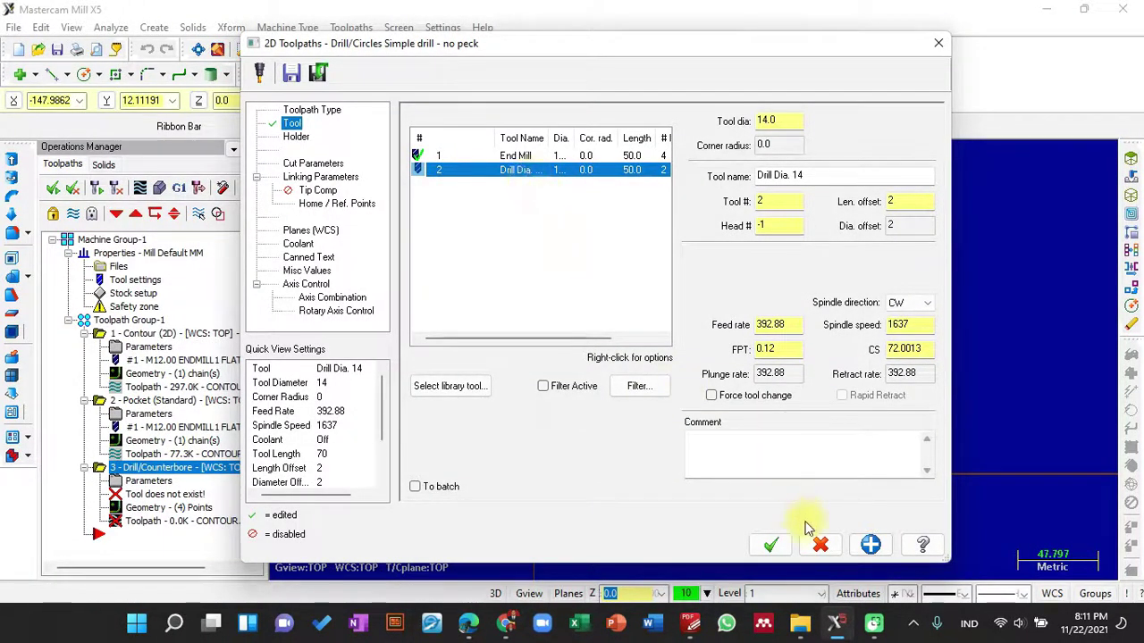
click(772, 544)
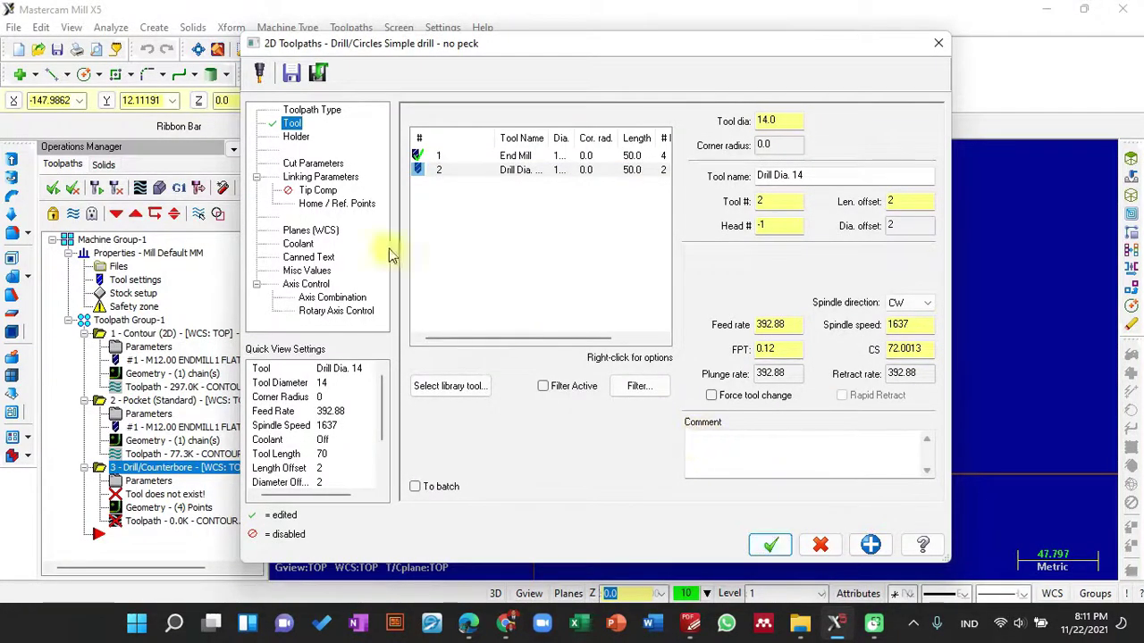
Load the BT30.holders library and assign the B2C3-0016 holder to the drill
click(302, 136)
right_click(459, 224)
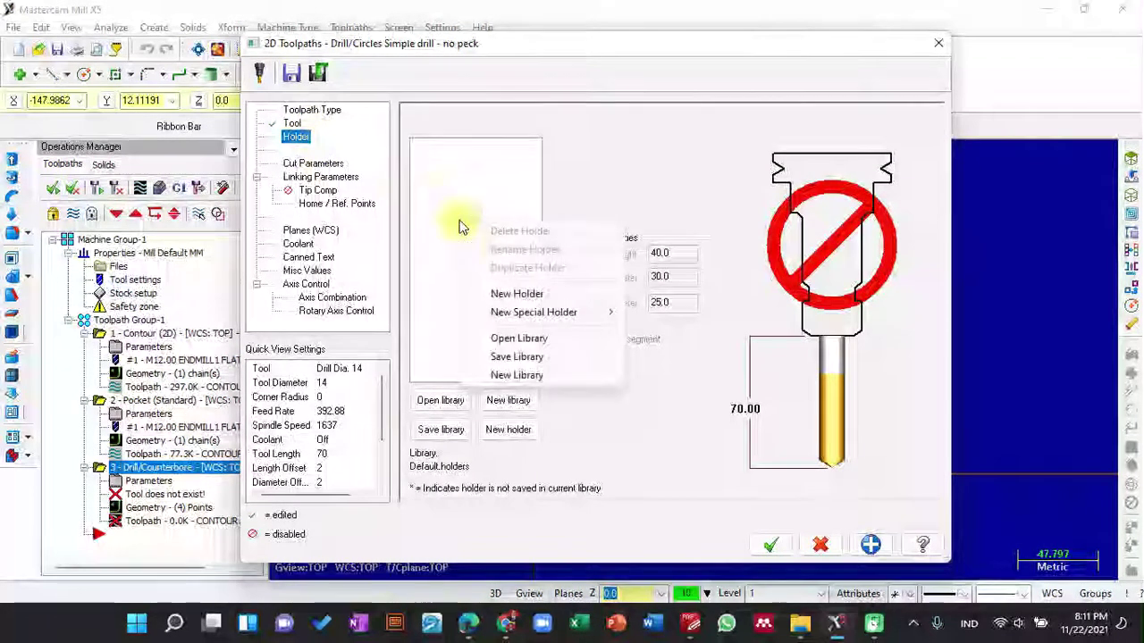
click(448, 330)
click(447, 399)
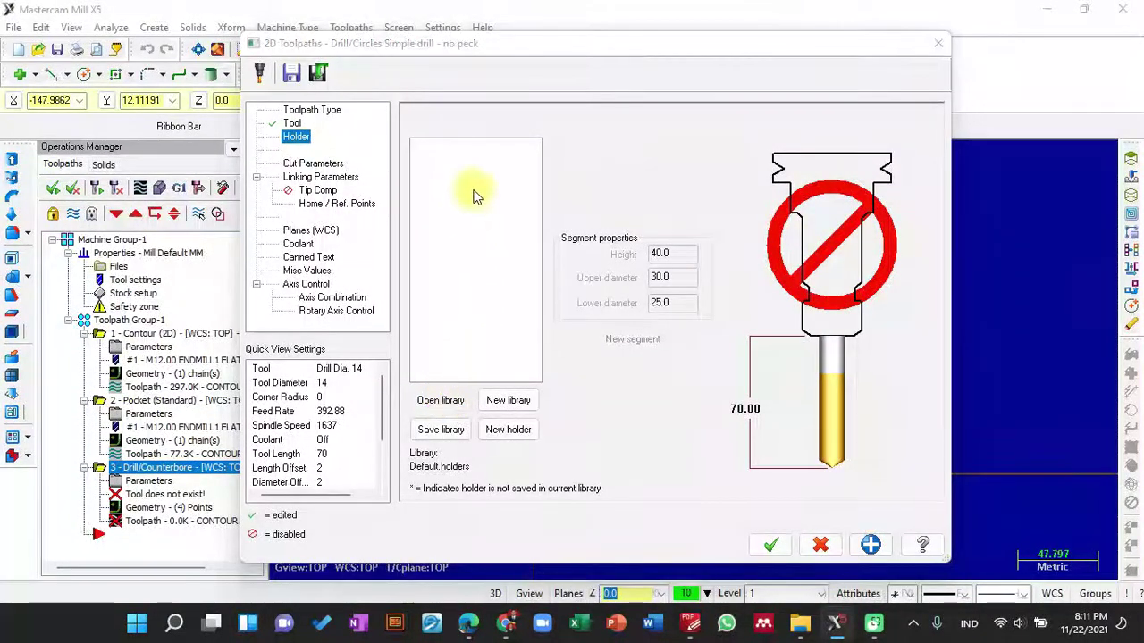
click(434, 203)
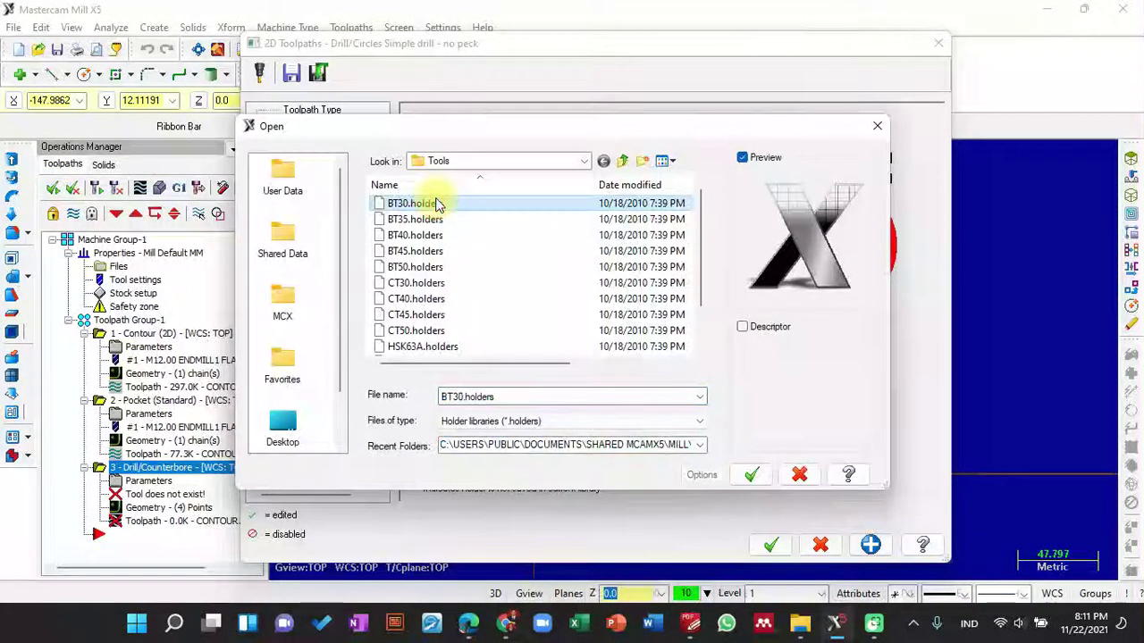
click(750, 473)
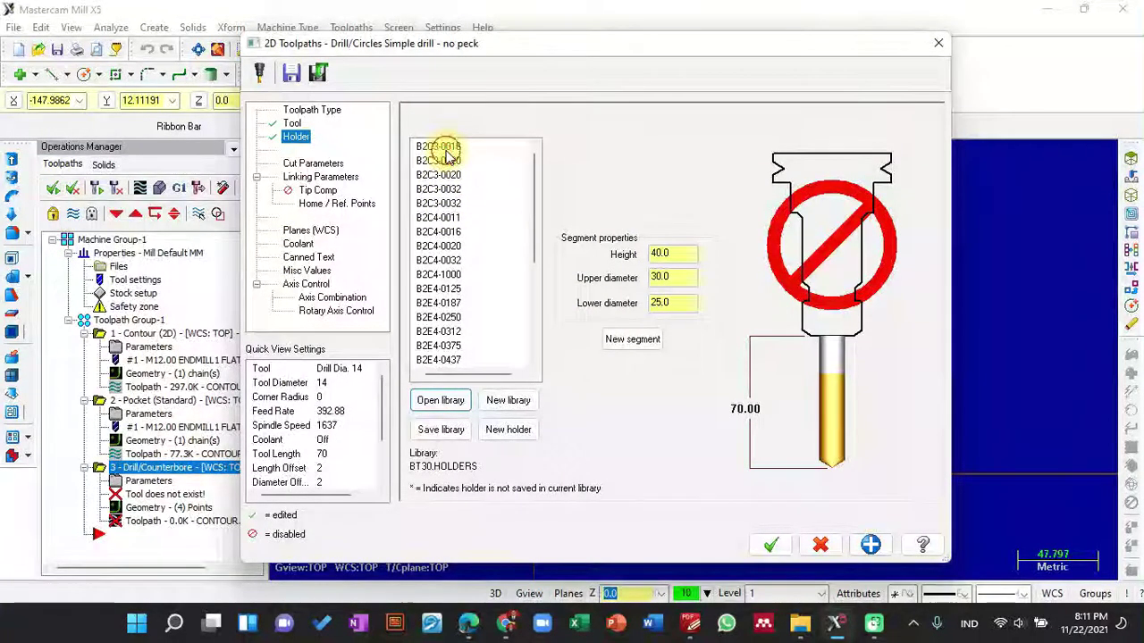
click(439, 146)
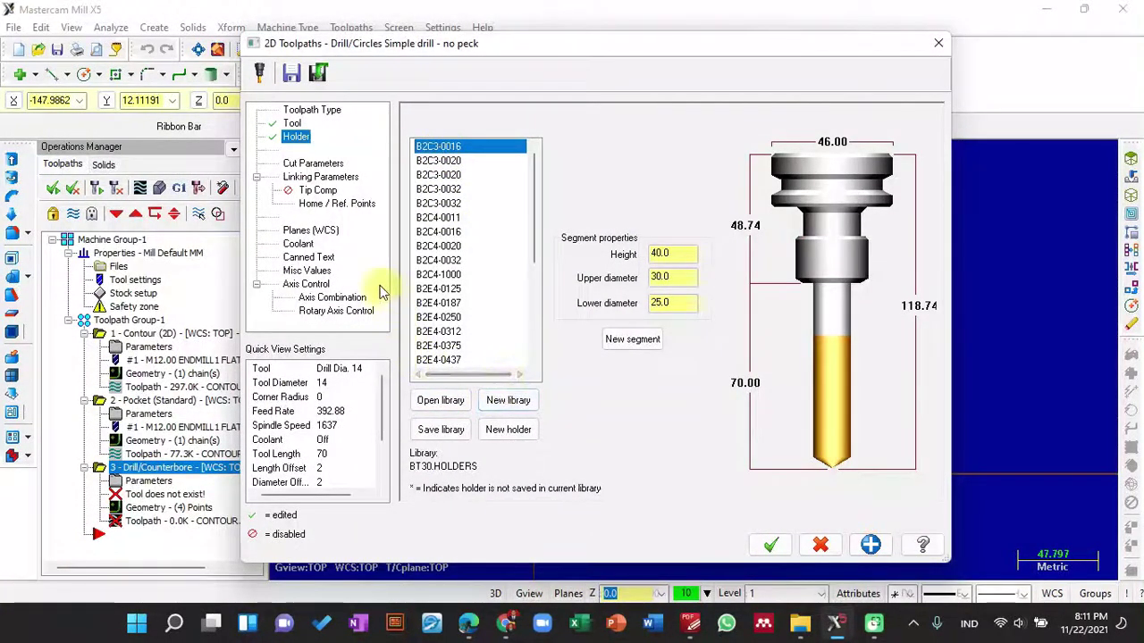
Check the plate heights in the CNC Drawing3 PDF's front view, set the incremental drilling depth to -60 and generate the drill toolpath
click(336, 166)
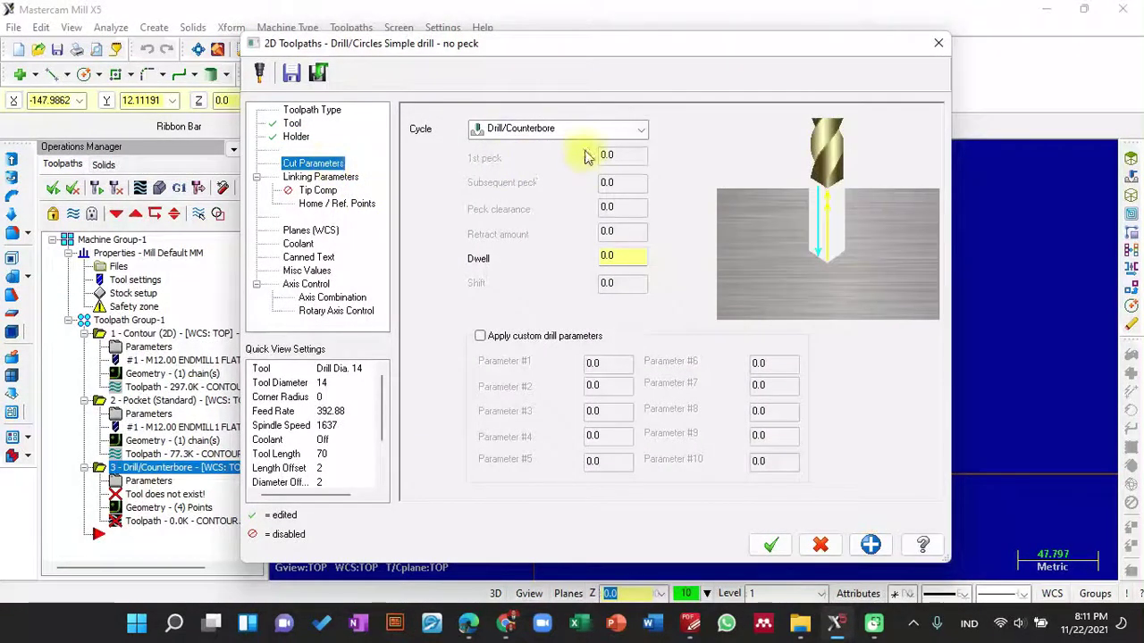
click(320, 176)
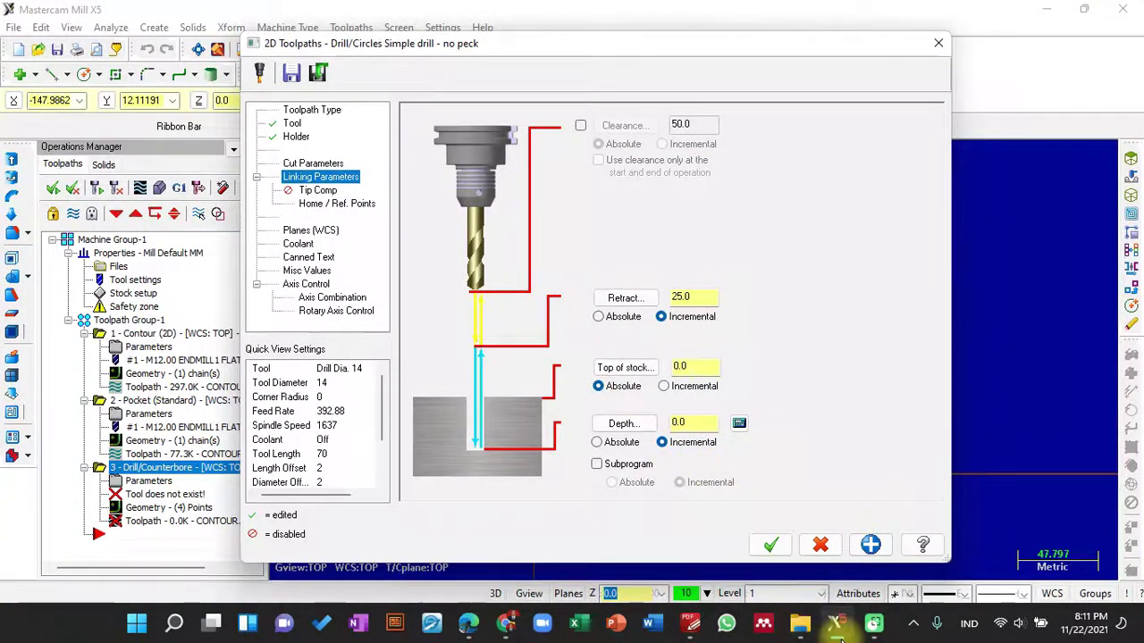
click(690, 623)
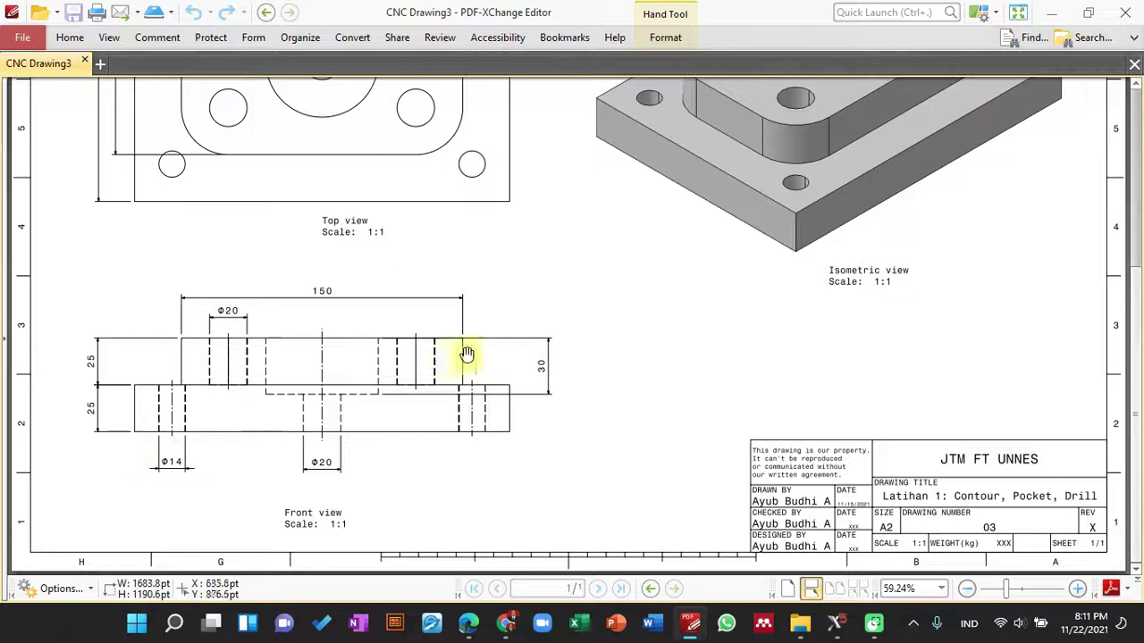
click(1053, 11)
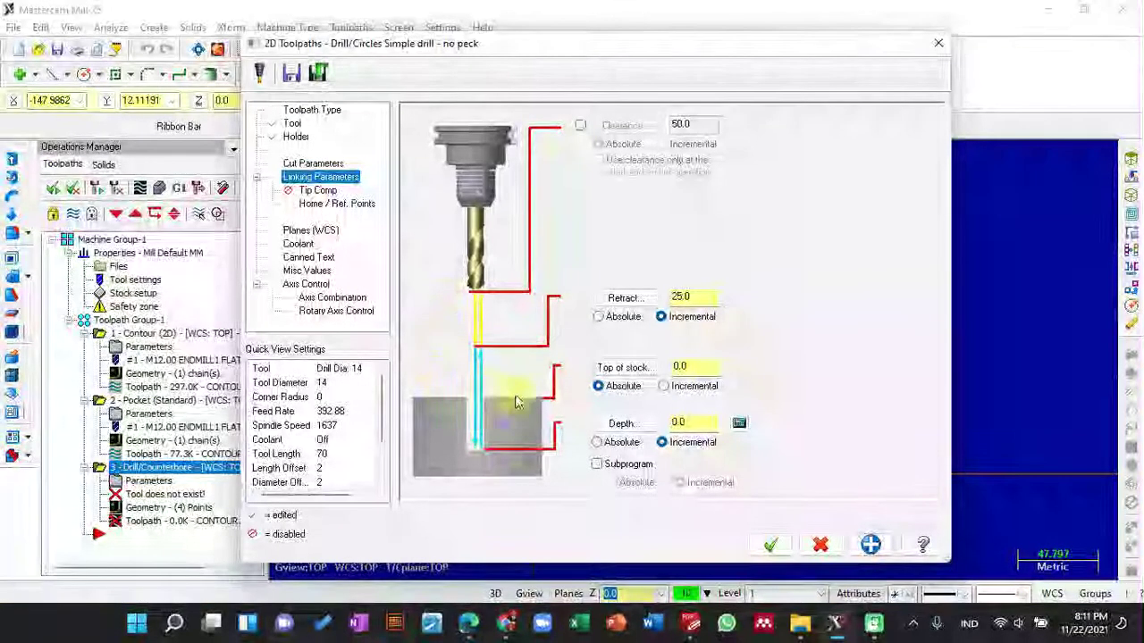
drag(693, 423, 644, 422)
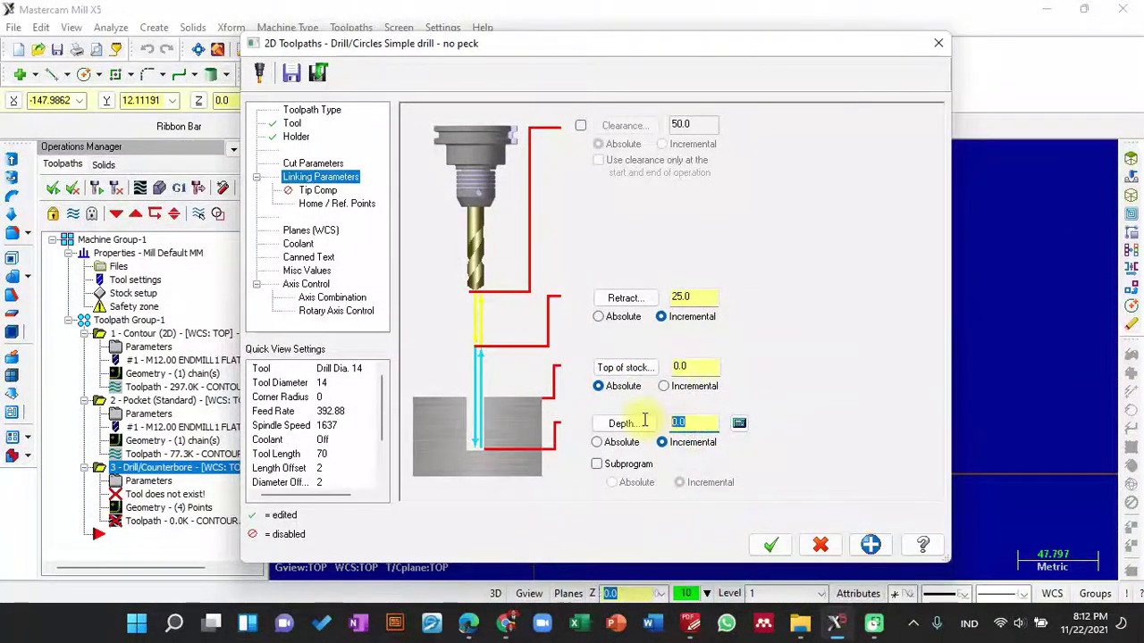
text(-)
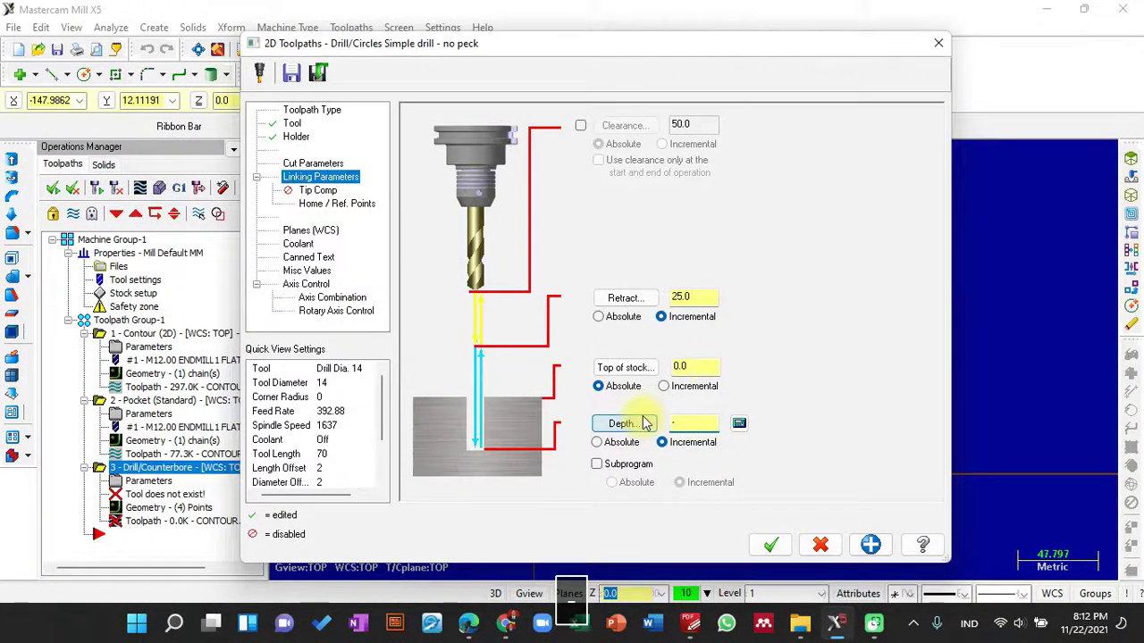
text(6)
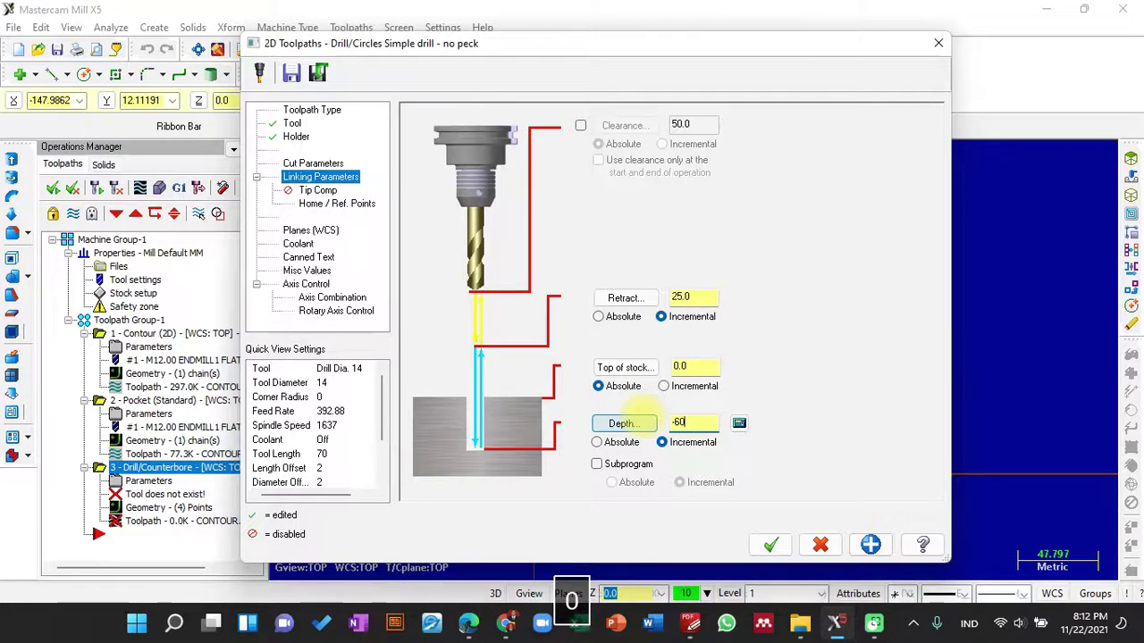
text(0)
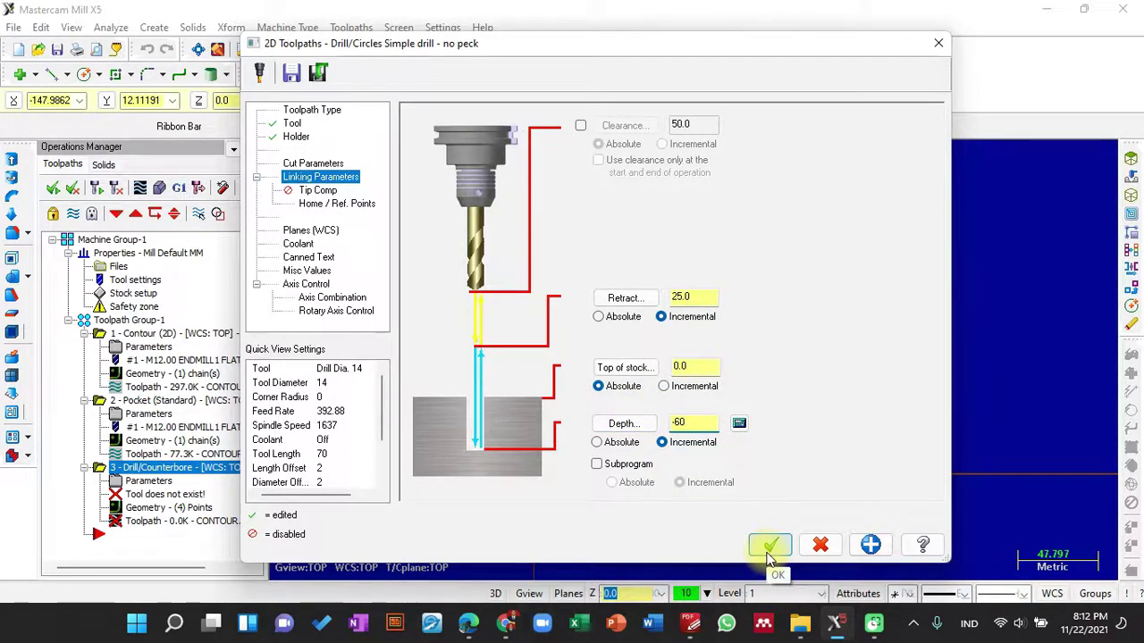
click(324, 193)
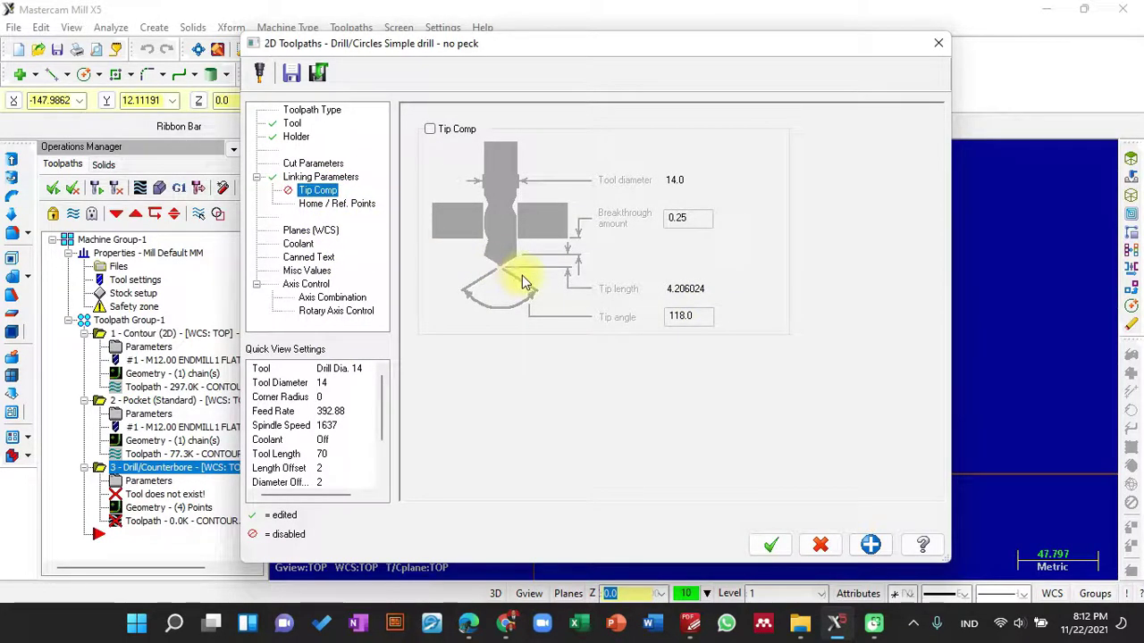
click(772, 544)
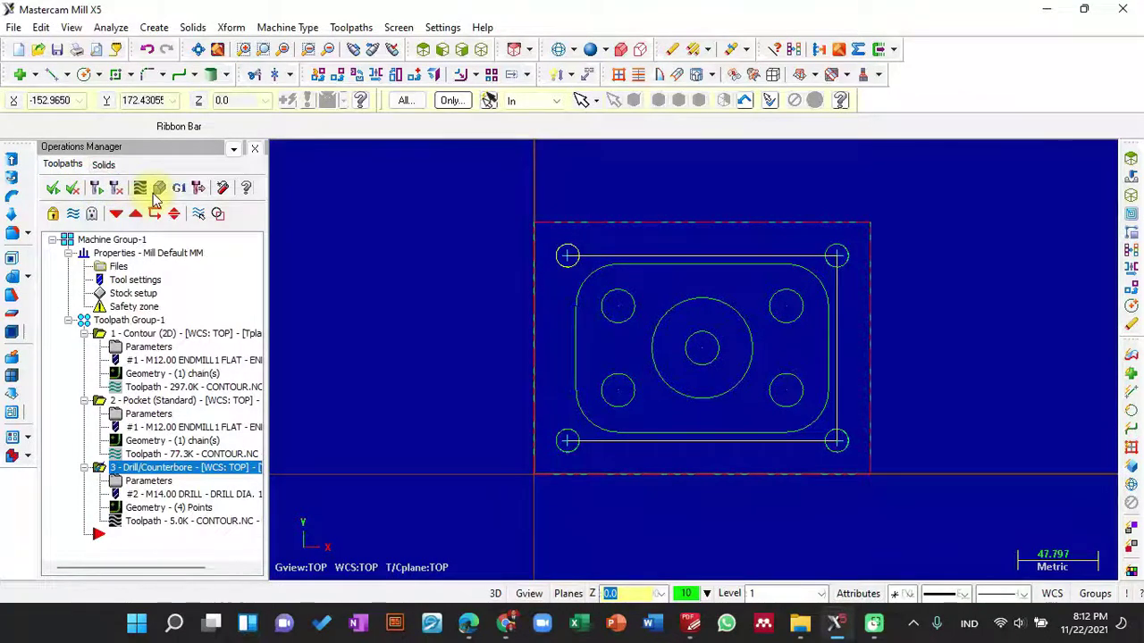
Verify the 14 mm drill toolpath by running the cutting simulation in isometric view, inspect the holes, close verification and restore the top view
click(159, 188)
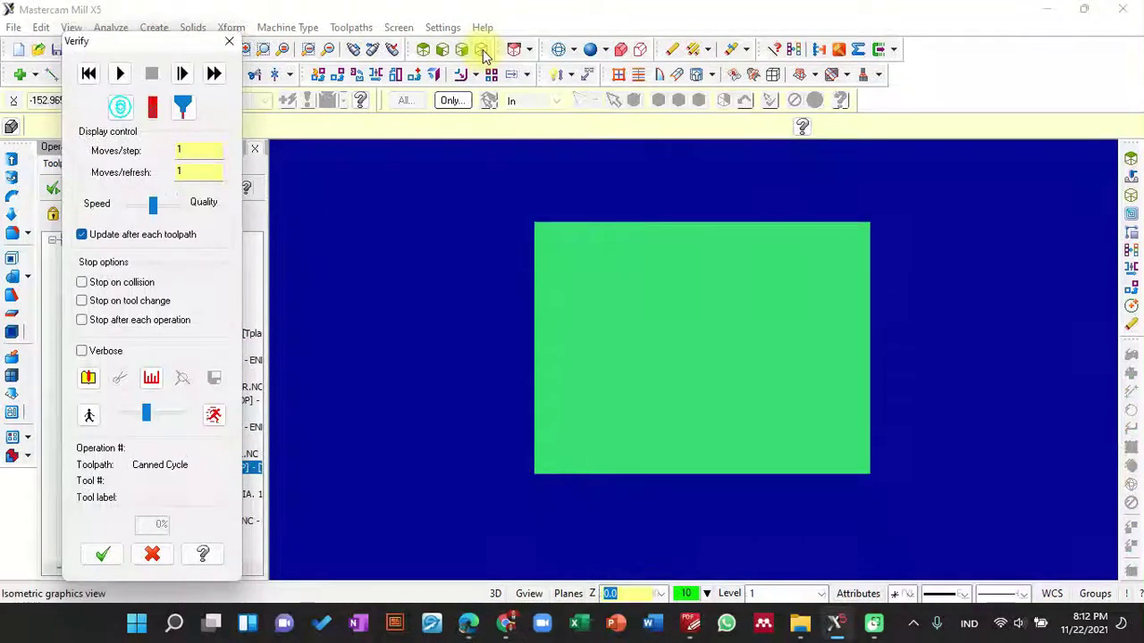
click(481, 50)
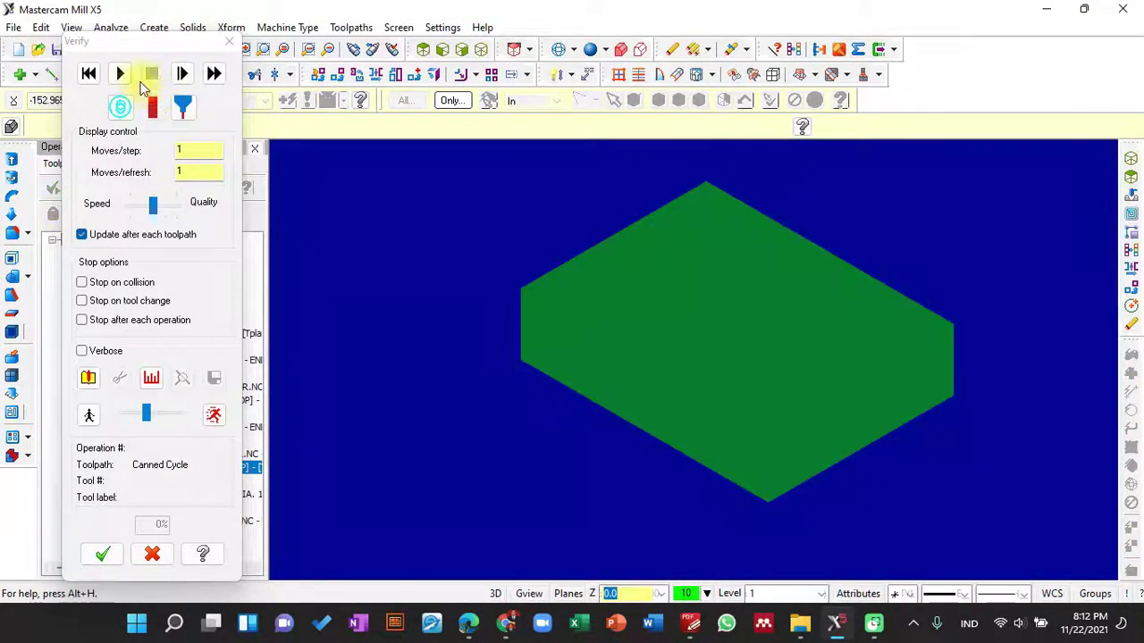
click(125, 76)
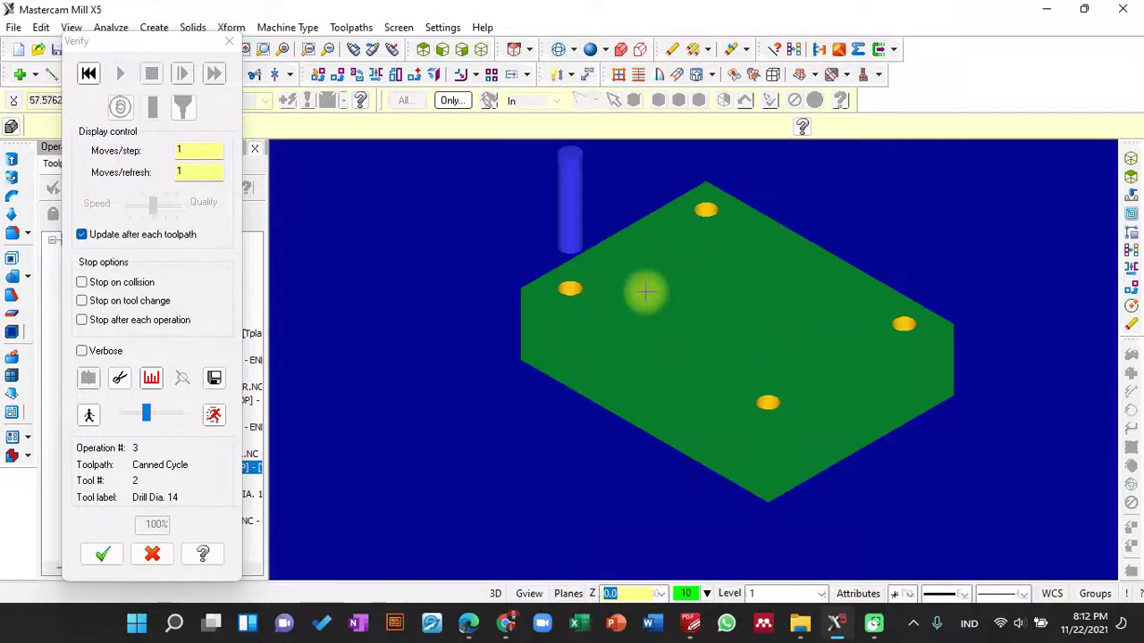
scroll(637, 298, up, 2)
middle_drag(637, 297, 768, 315)
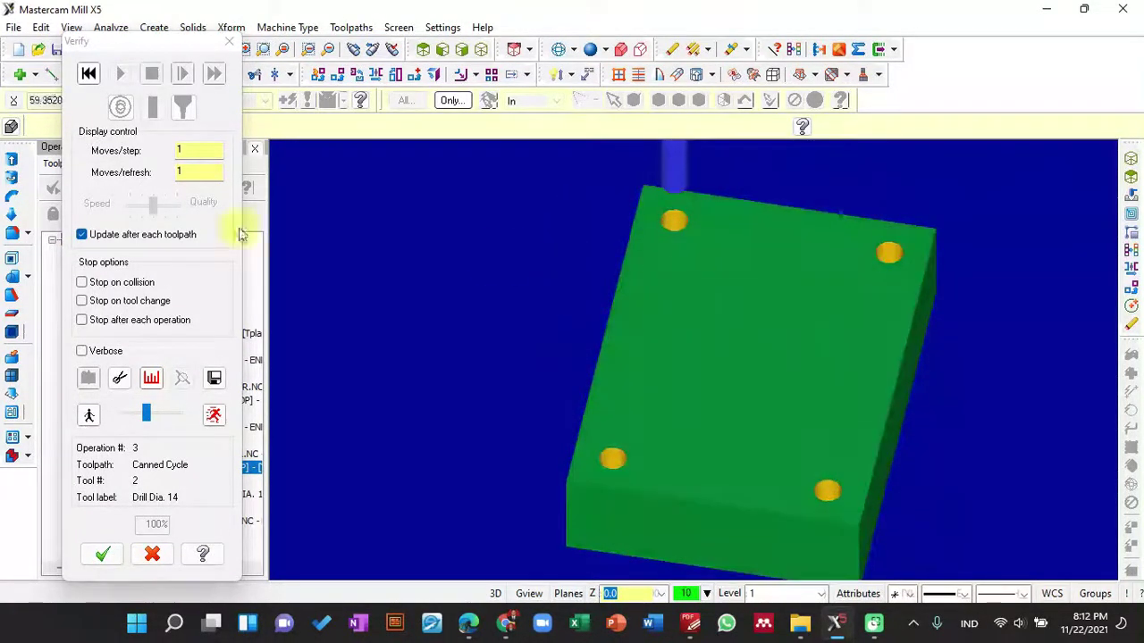
click(102, 556)
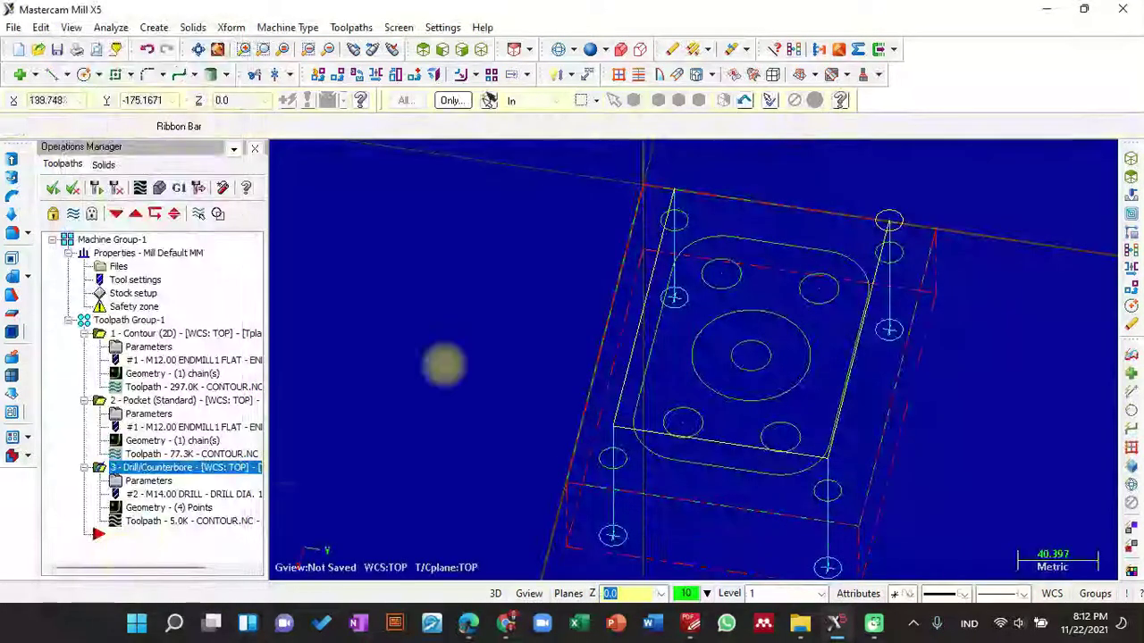
click(418, 55)
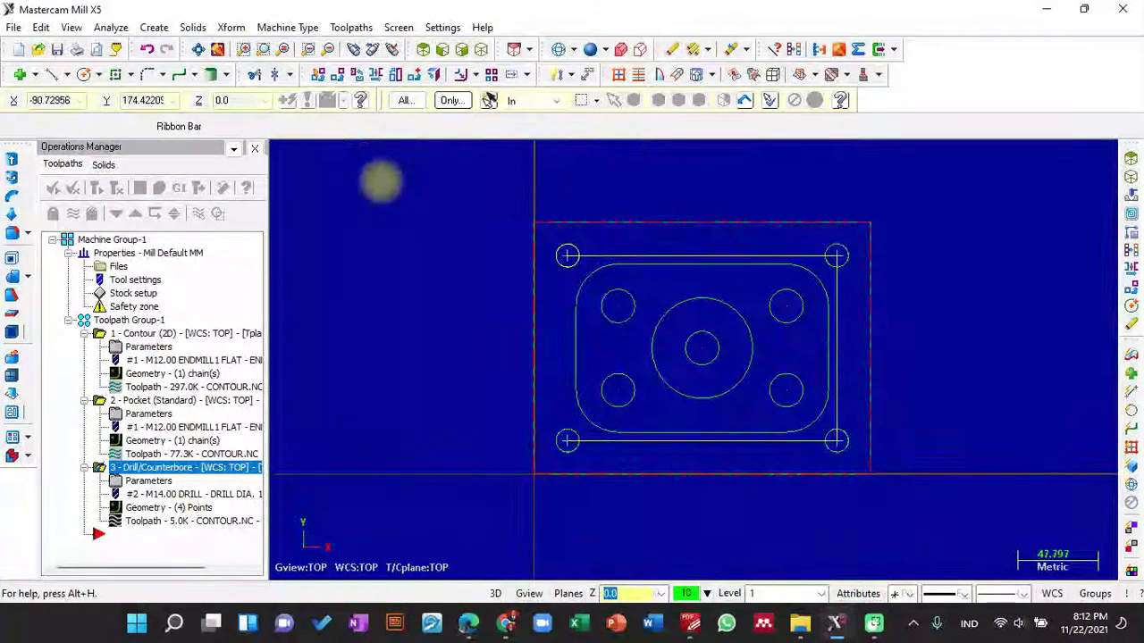
Duplicate the Drill/Counterbore operation and paste the copy at the end of Toolpath Group-1
click(184, 467)
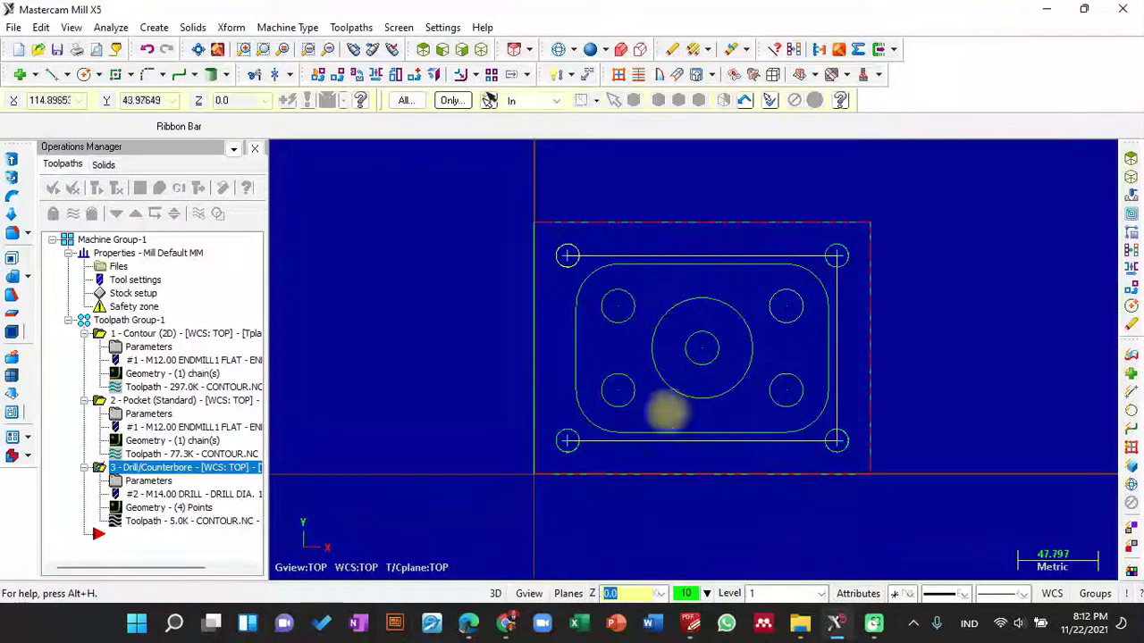
right_click(147, 470)
click(214, 291)
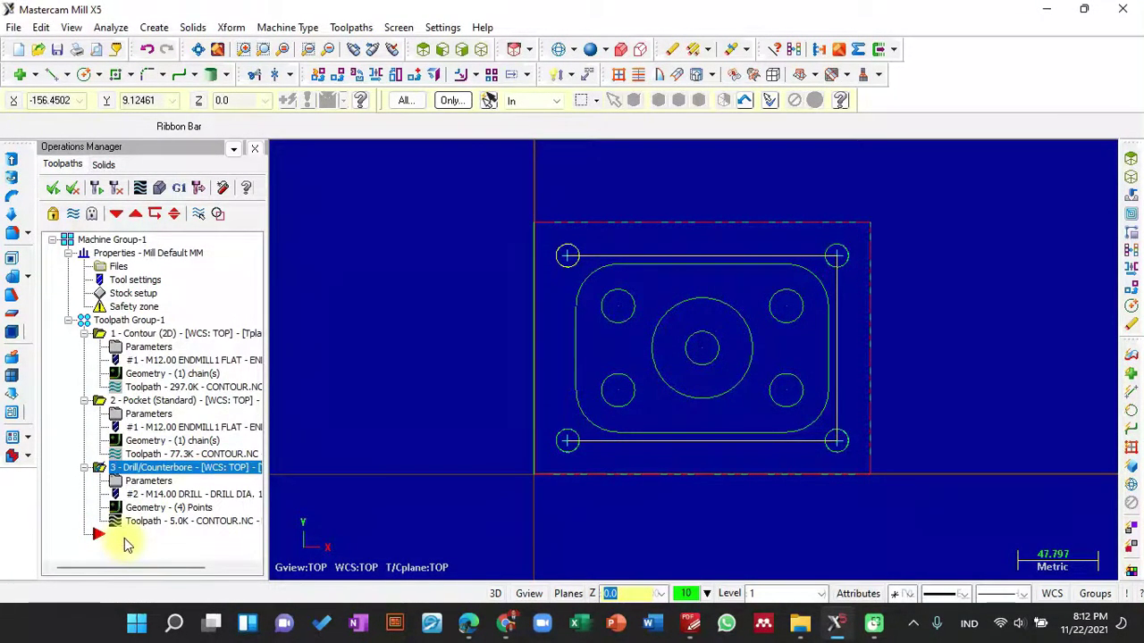
click(125, 536)
right_click(123, 536)
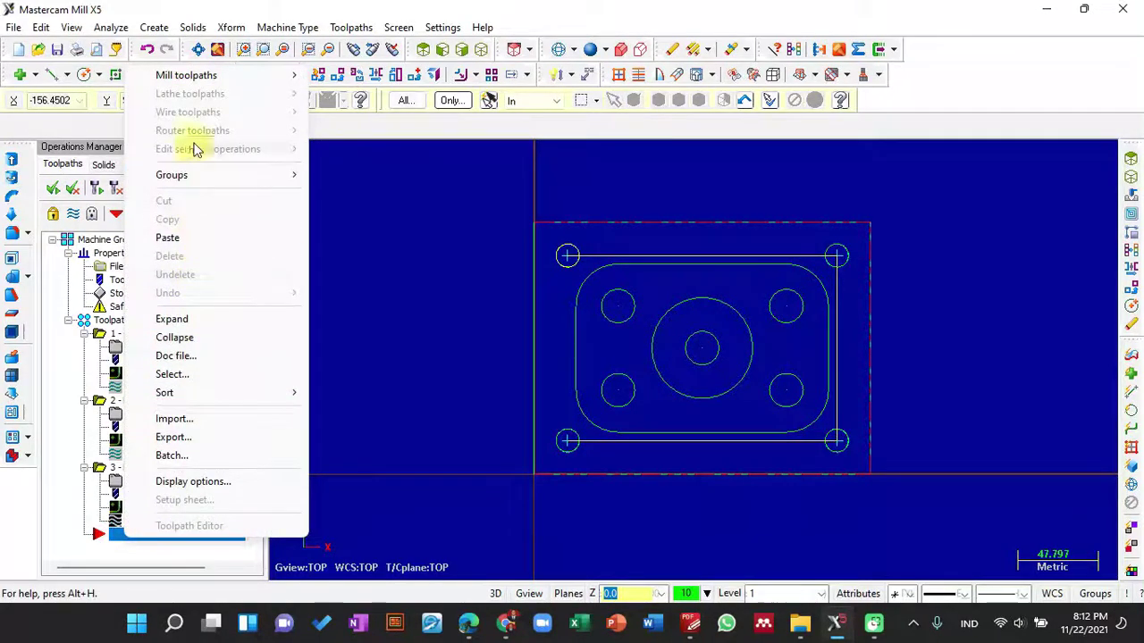
click(195, 253)
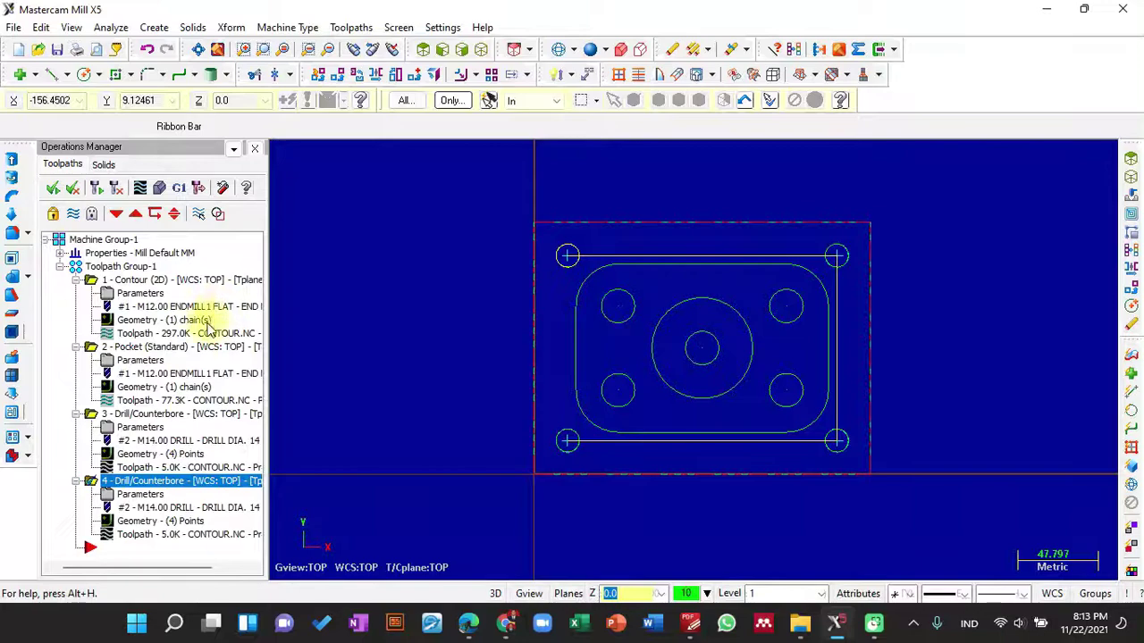
Create a new Drill-type tool in the copied operation's parameters and set its diameter to 20, checking the hole sizes in the CNC Drawing3 PDF
double_click(155, 493)
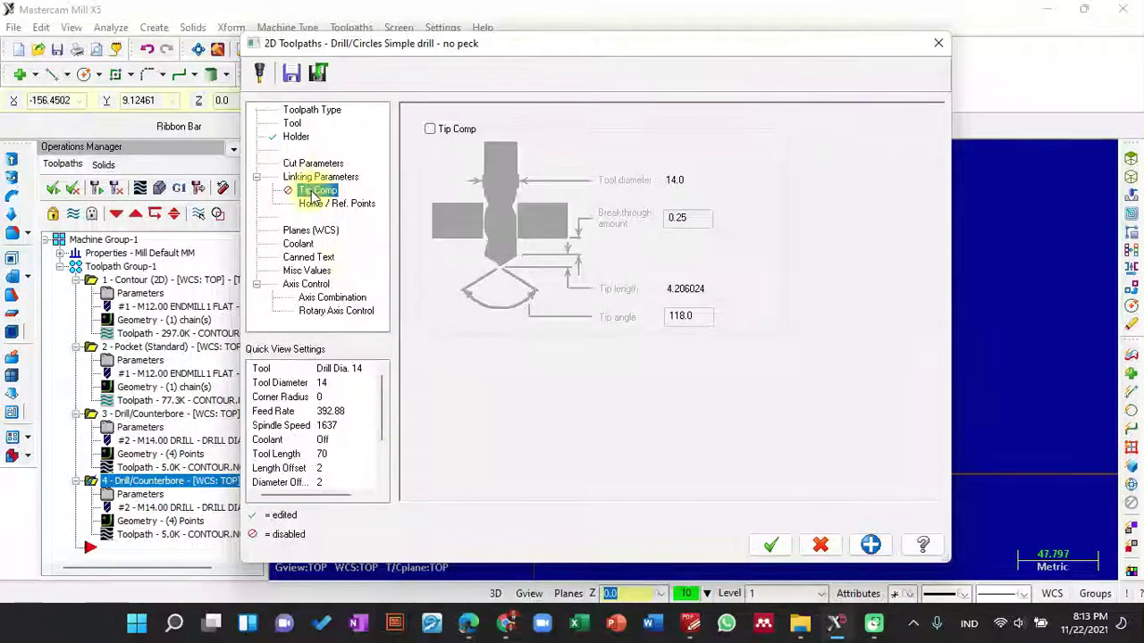
click(307, 111)
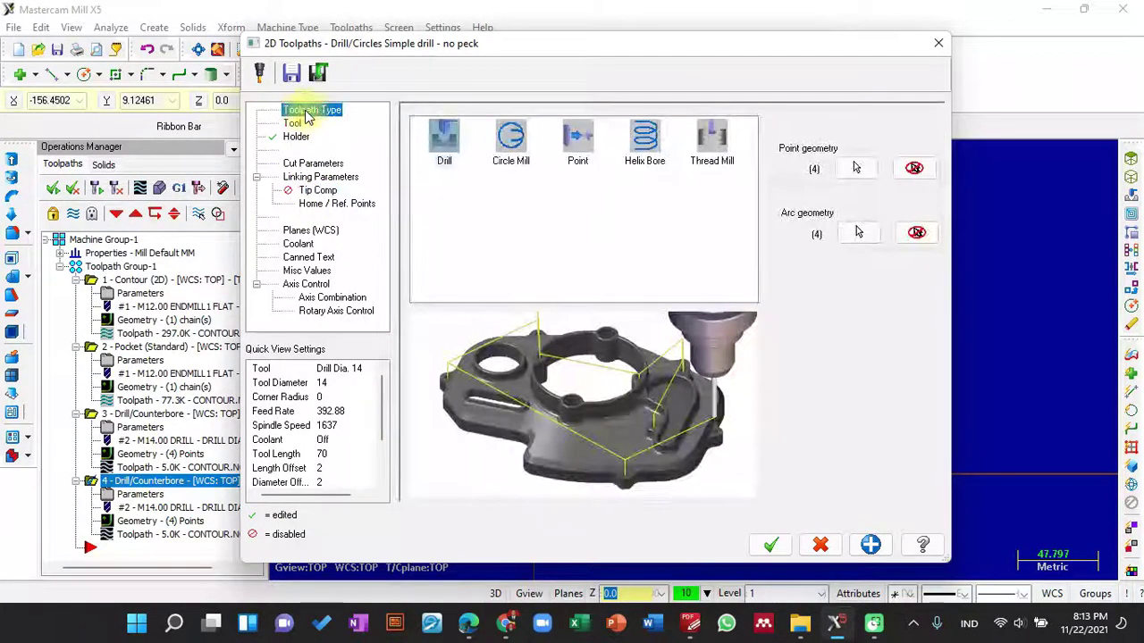
click(300, 124)
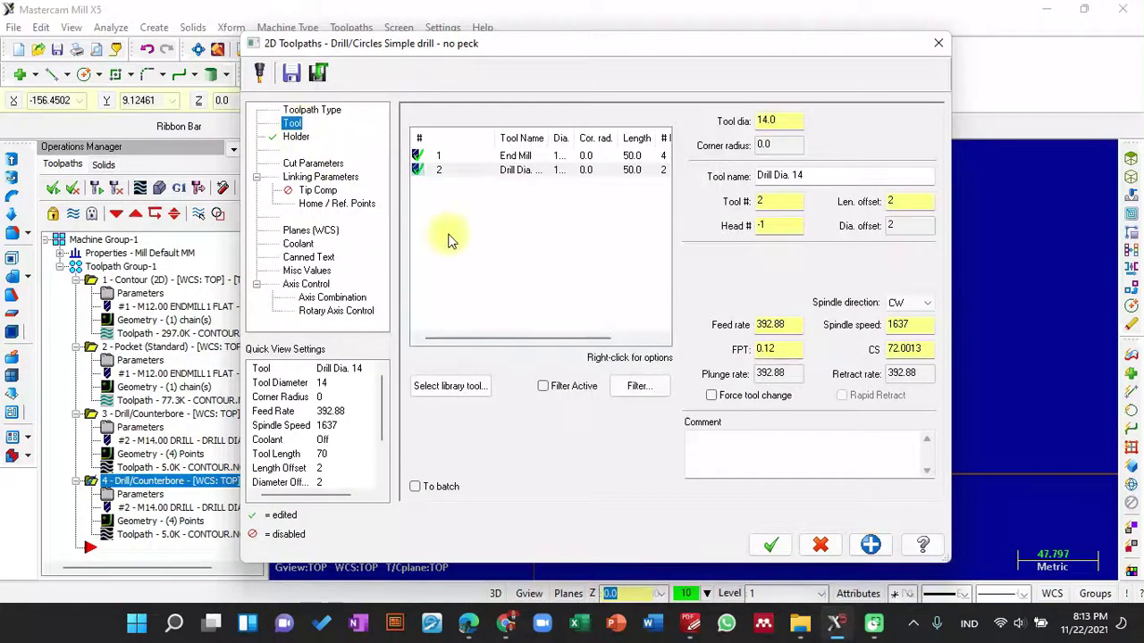
right_click(477, 214)
click(527, 240)
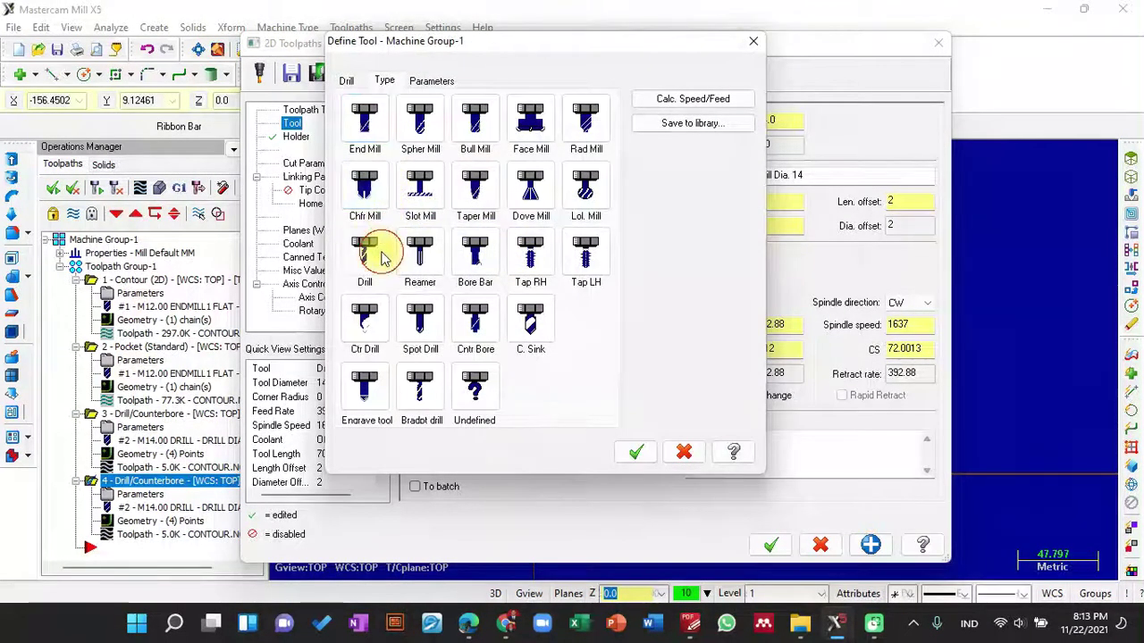
click(371, 257)
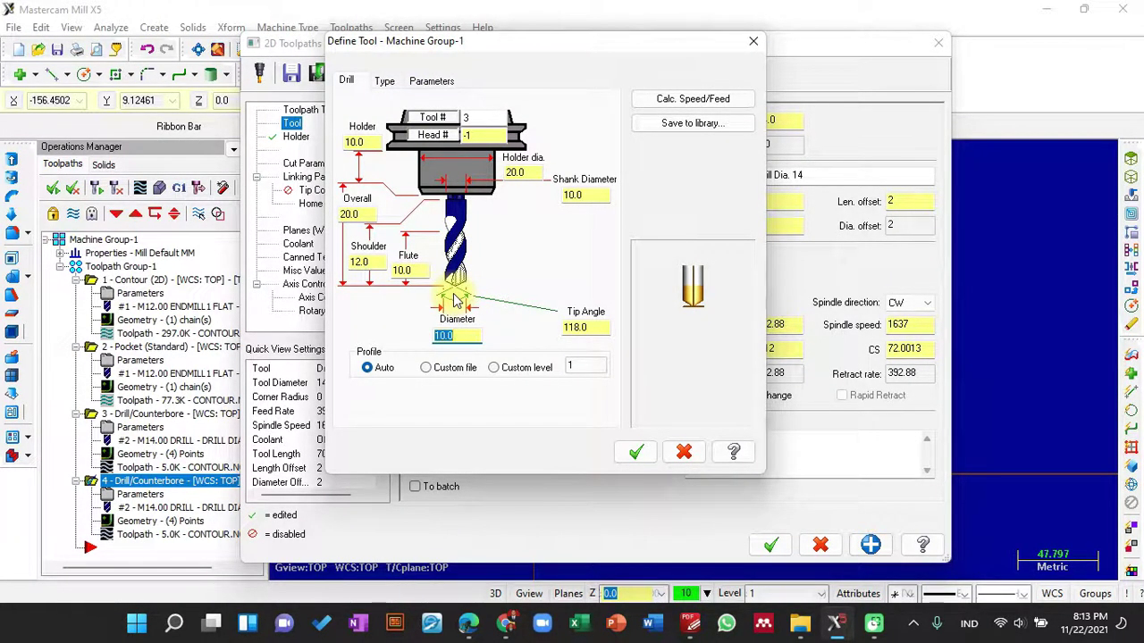
text(2)
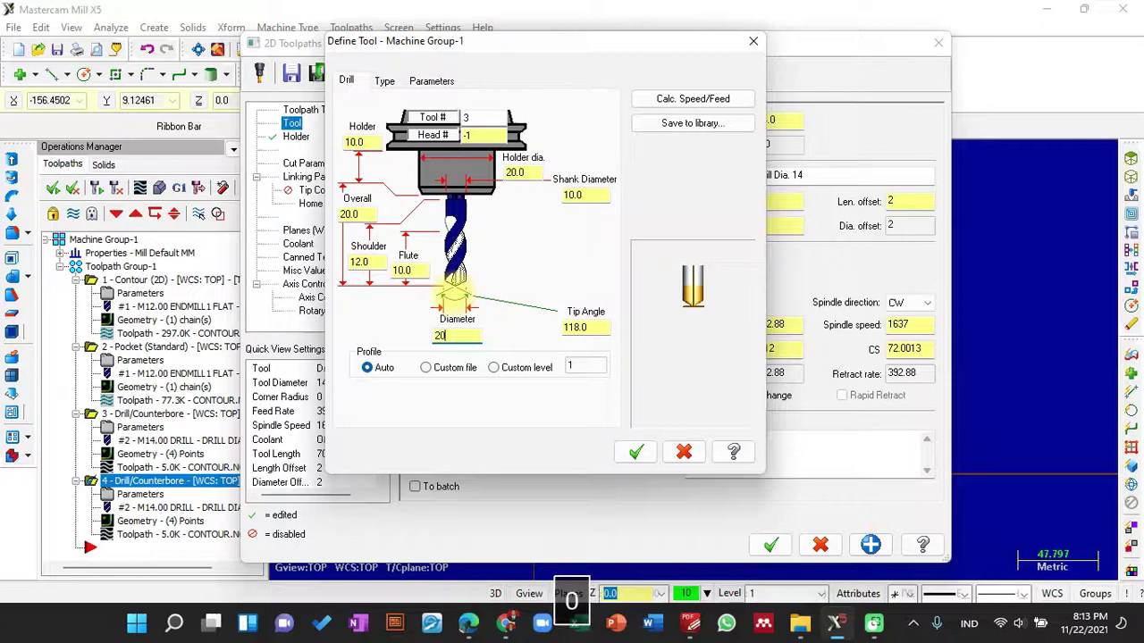
text(0)
click(681, 618)
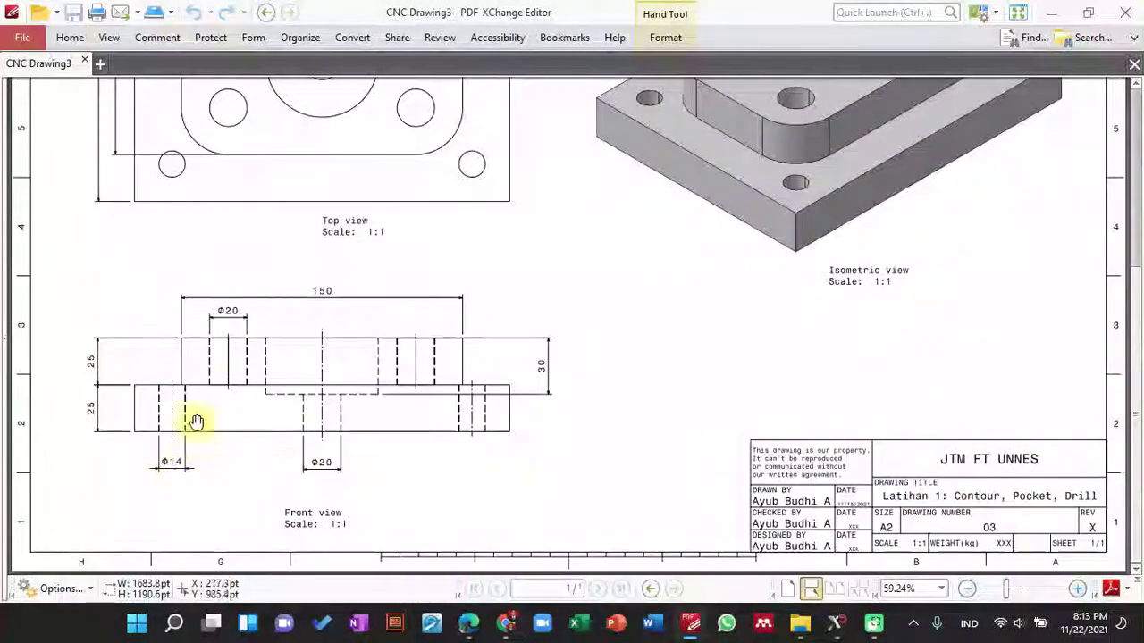
click(684, 626)
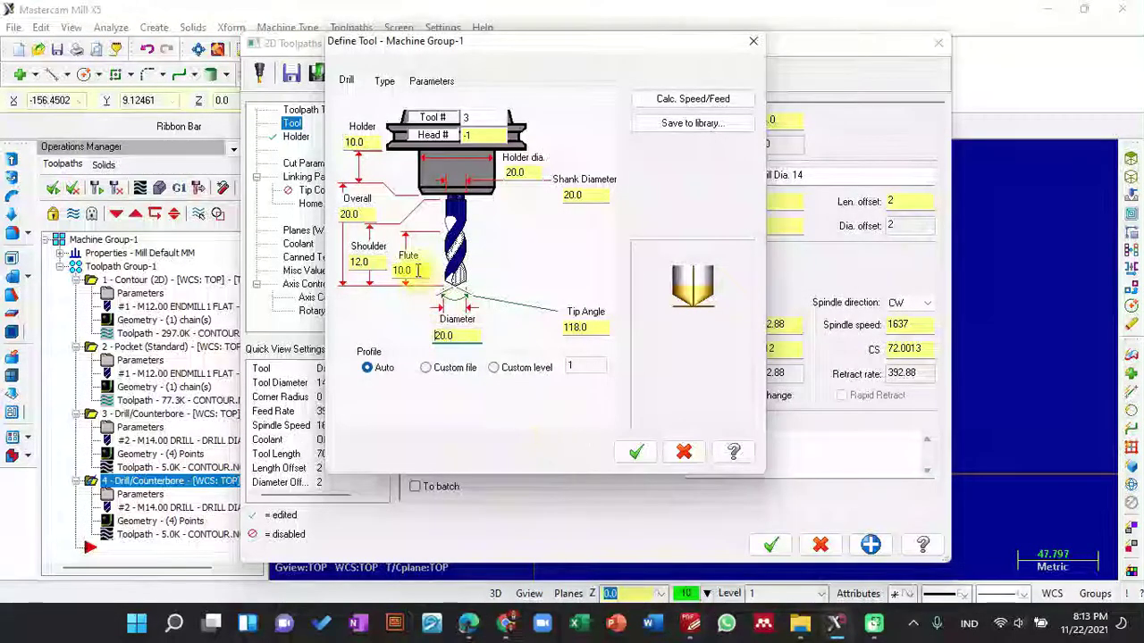
Set the 20 mm drill's flute length to 50, shoulder length to 60 and overall length to 70, and accept the tool
drag(417, 271, 371, 272)
text(50)
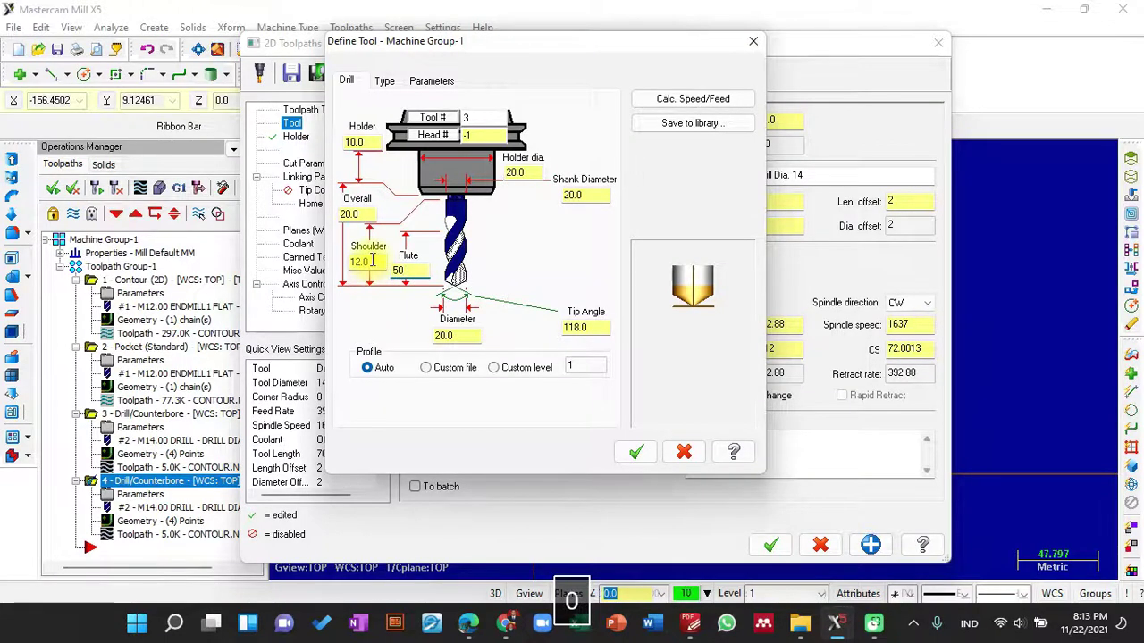
drag(372, 260, 345, 268)
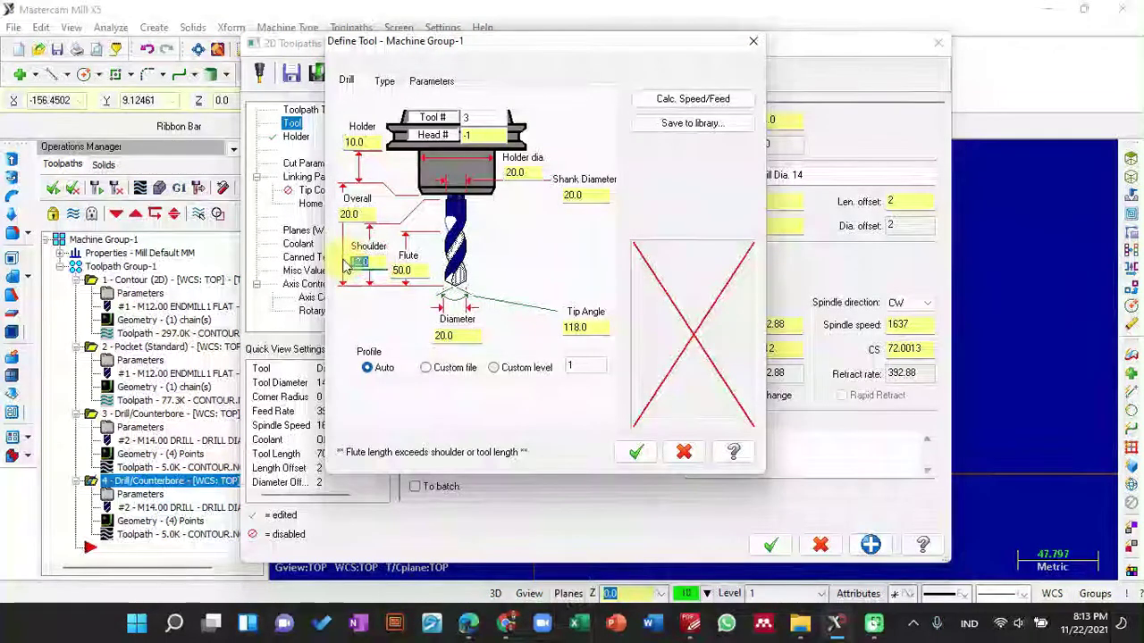
text(60)
drag(372, 212, 340, 215)
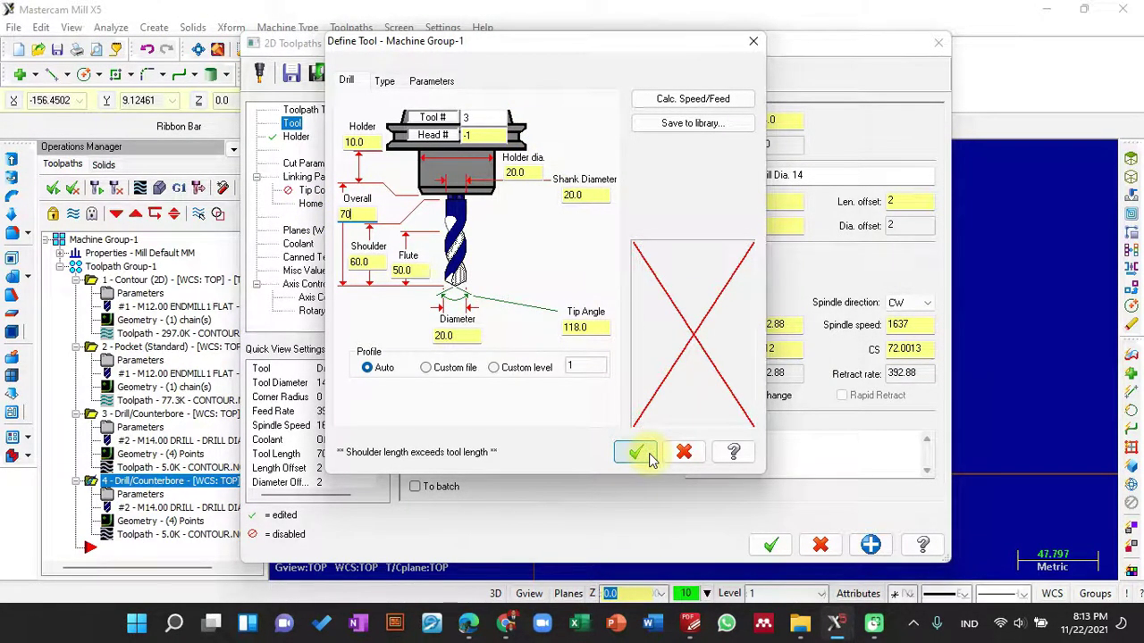
click(649, 456)
click(475, 335)
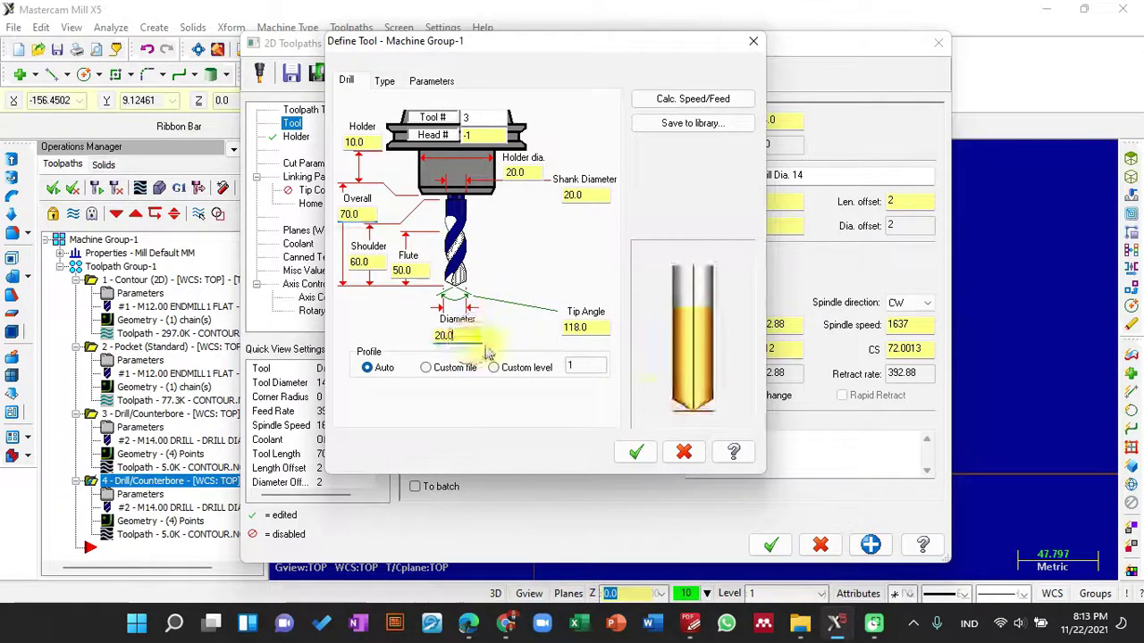
click(635, 452)
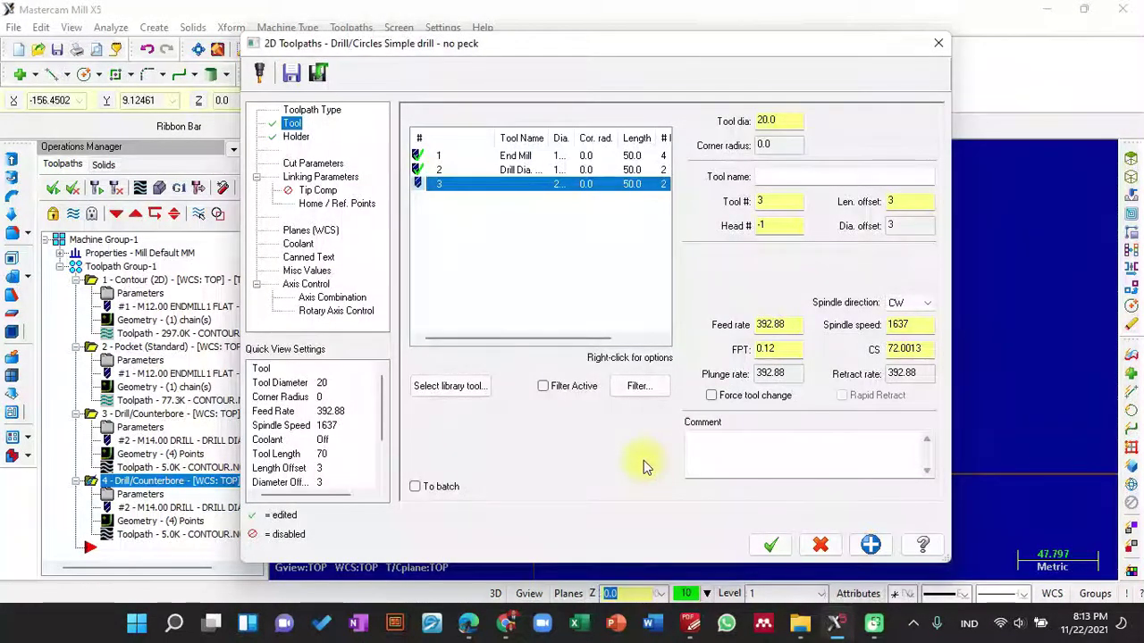
Reopen the 20 mm drill's definition, calculate its speed and feed, name it "Drill Dia. 20" and accept it
double_click(502, 185)
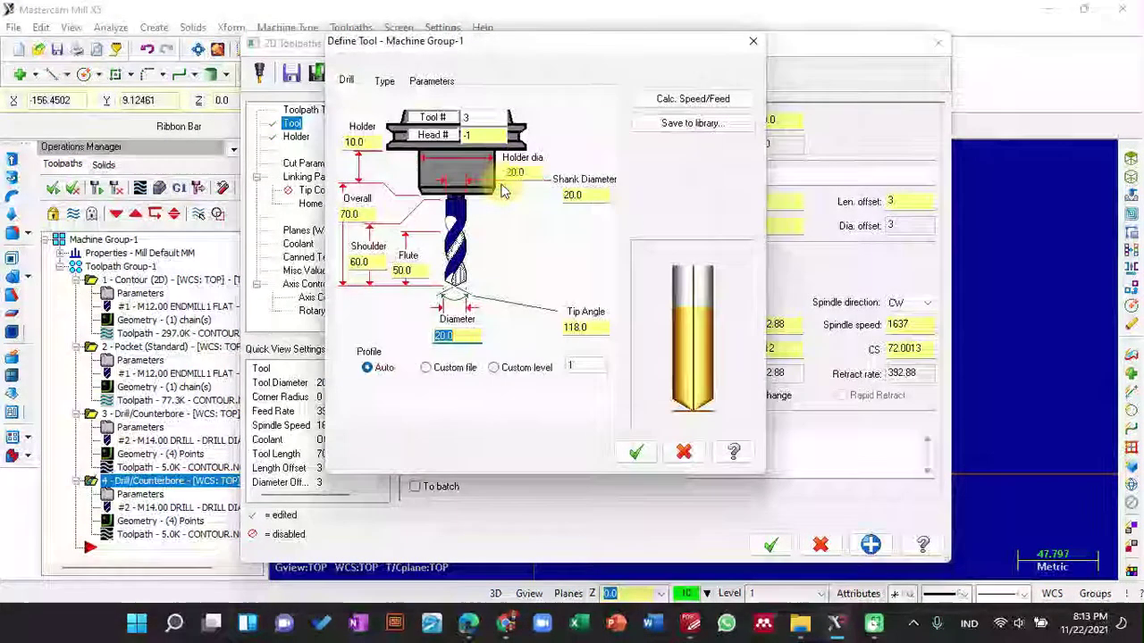
click(427, 82)
click(675, 104)
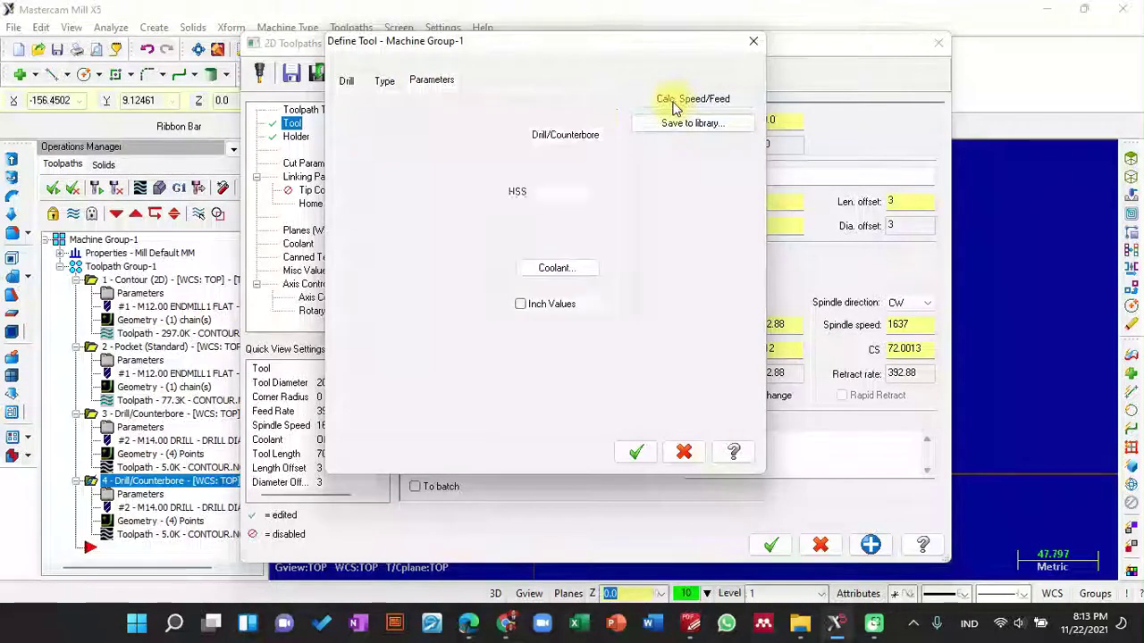
click(475, 350)
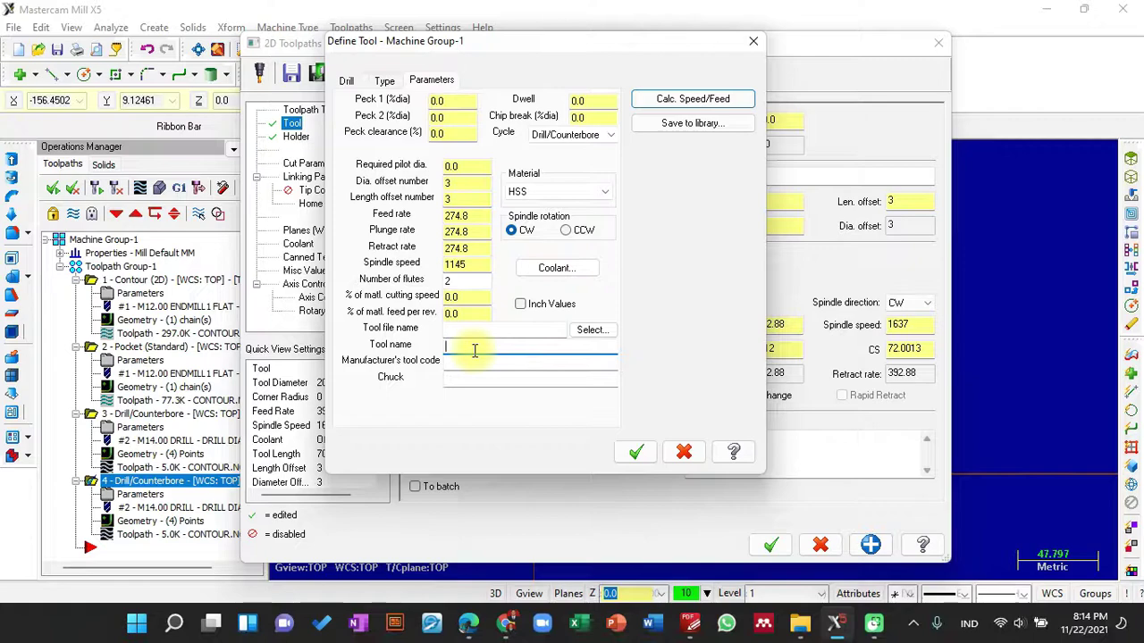
text(Dr)
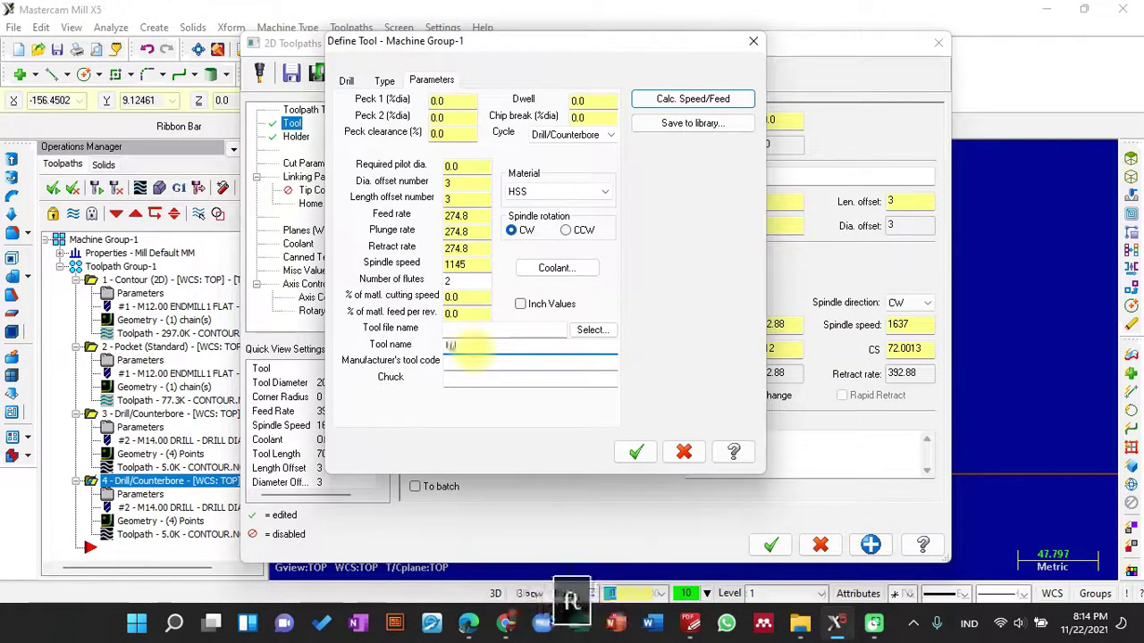
text(ill Dia)
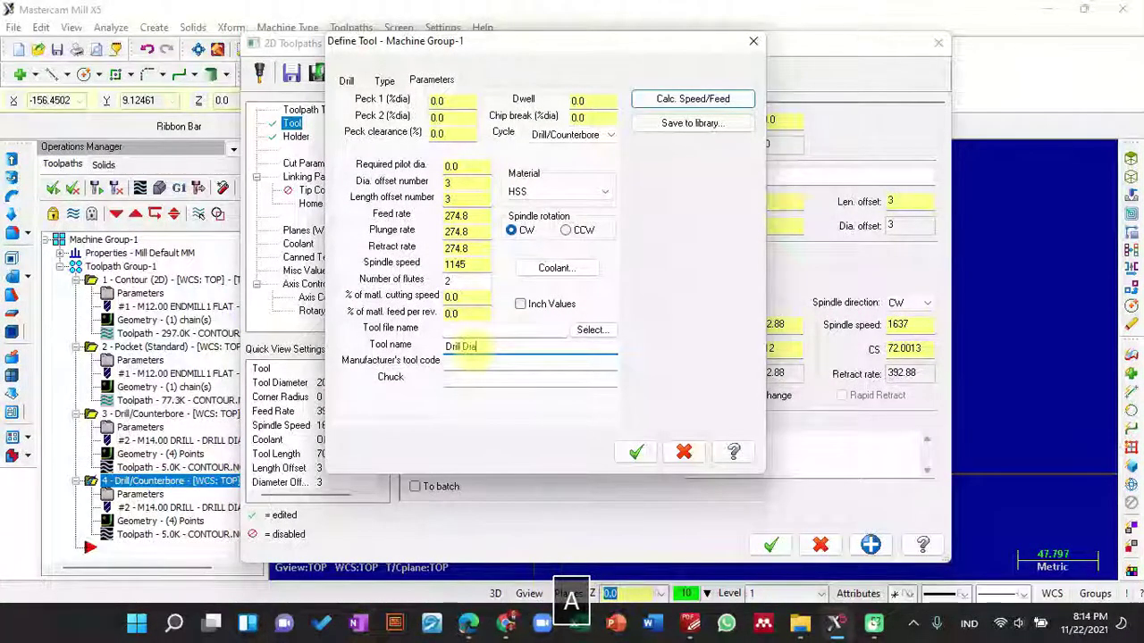
text(. 20)
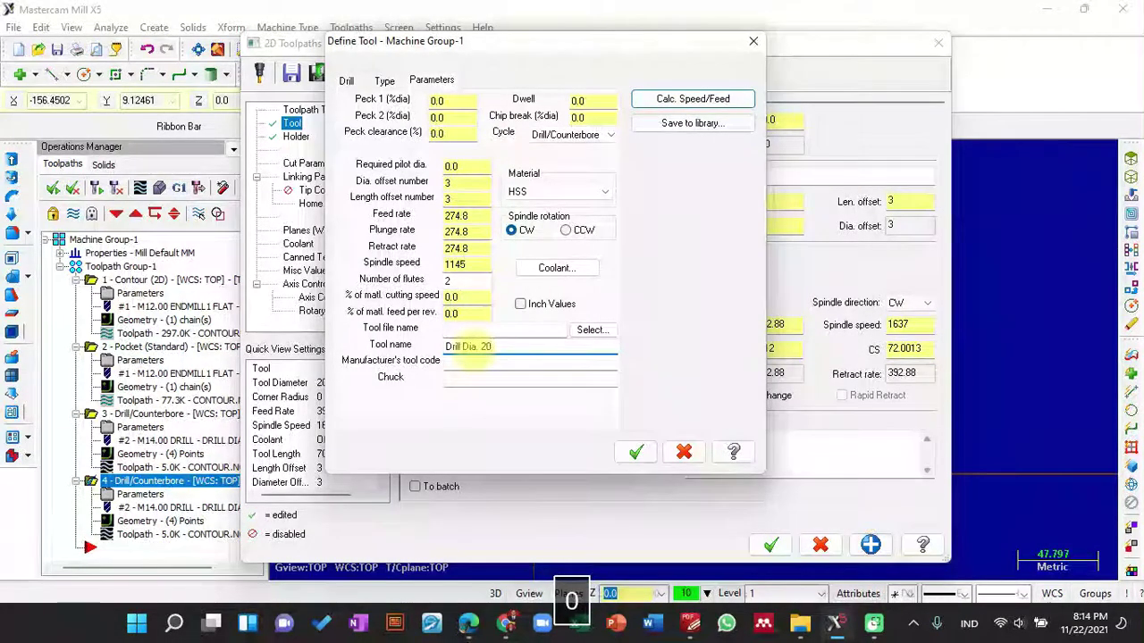
click(644, 456)
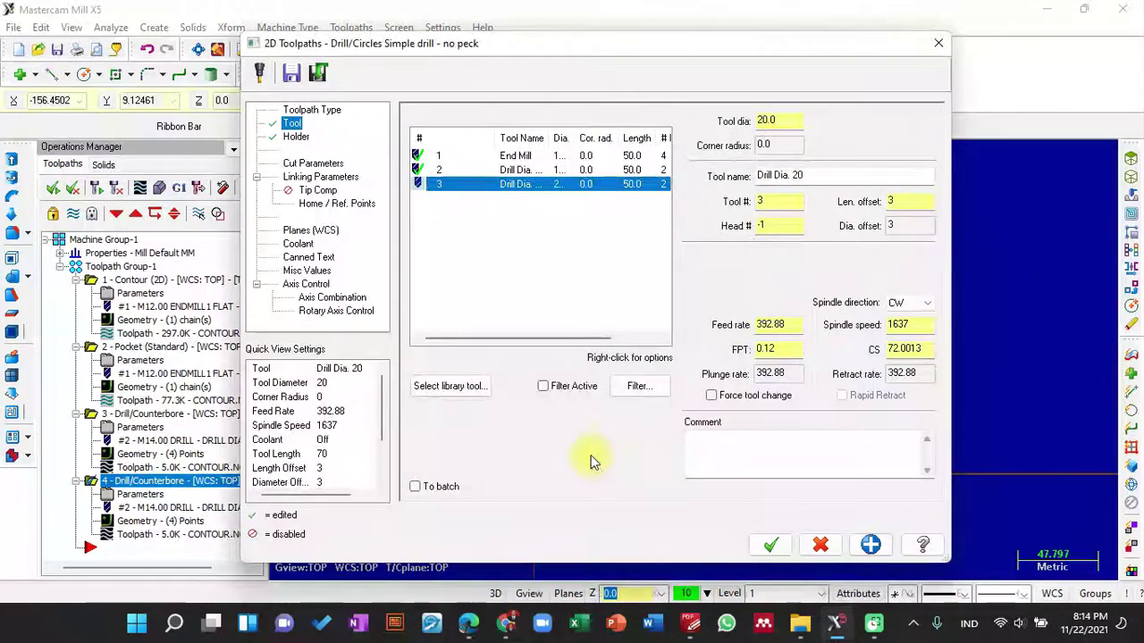
Check the hole depths in the CNC Drawing3 PDF, set the 20 mm drill operation's incremental depth to -25, and accept the parameters
click(308, 140)
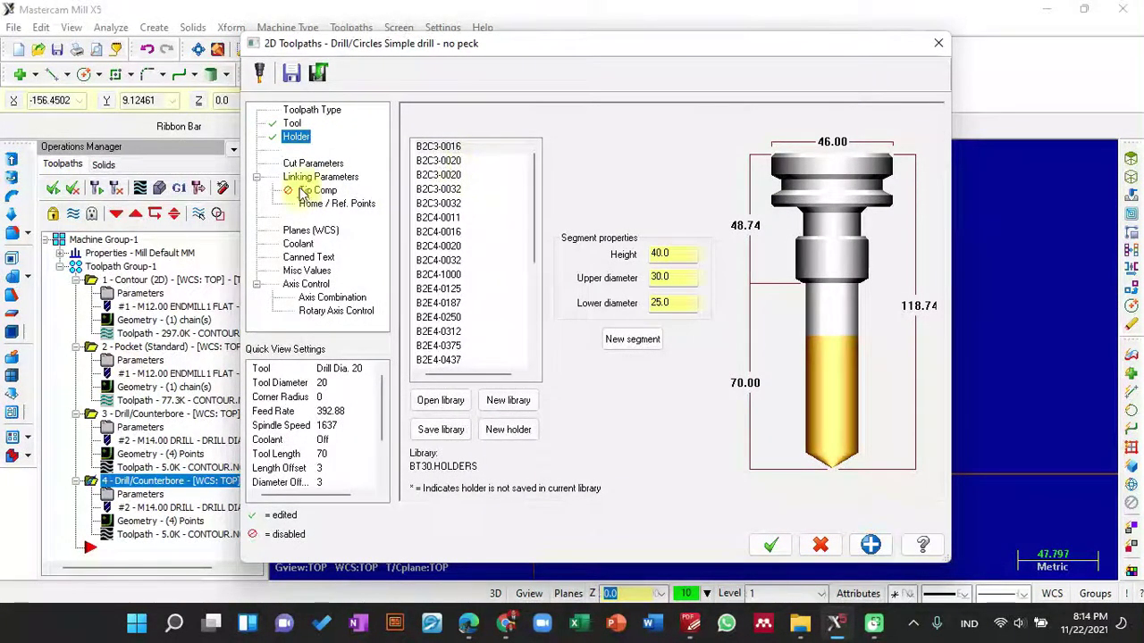
click(302, 165)
click(313, 178)
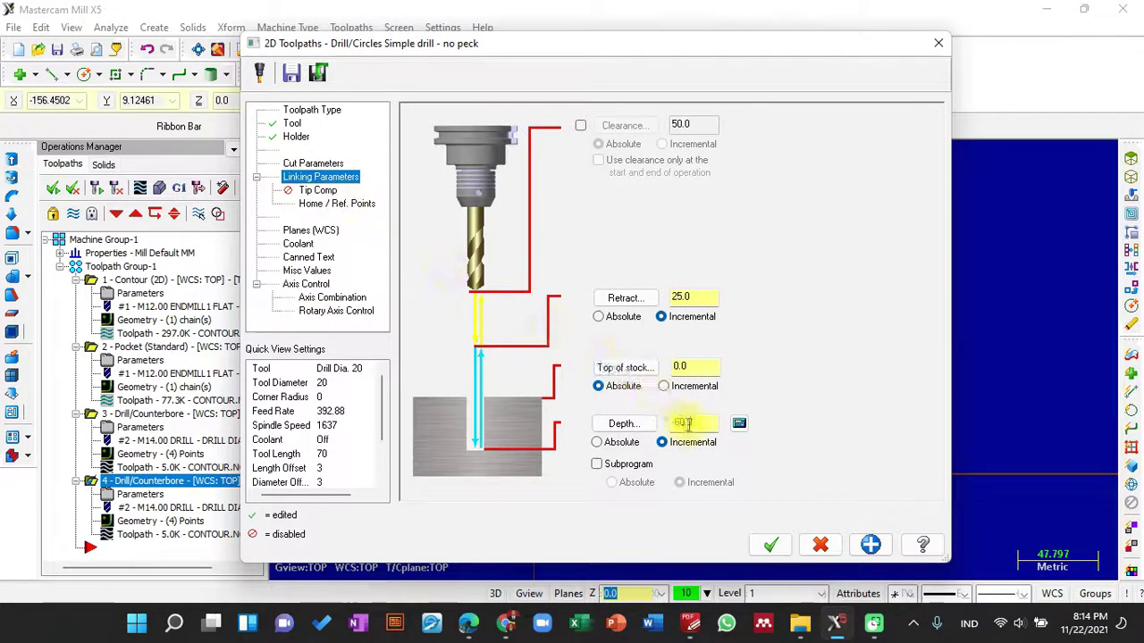
click(695, 625)
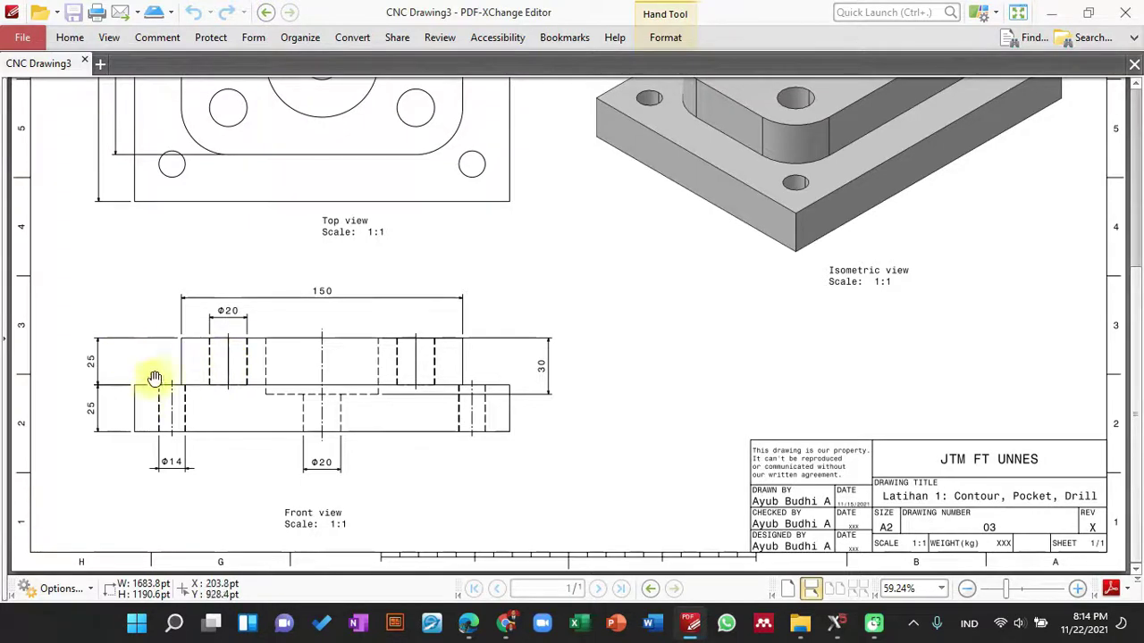
click(1050, 14)
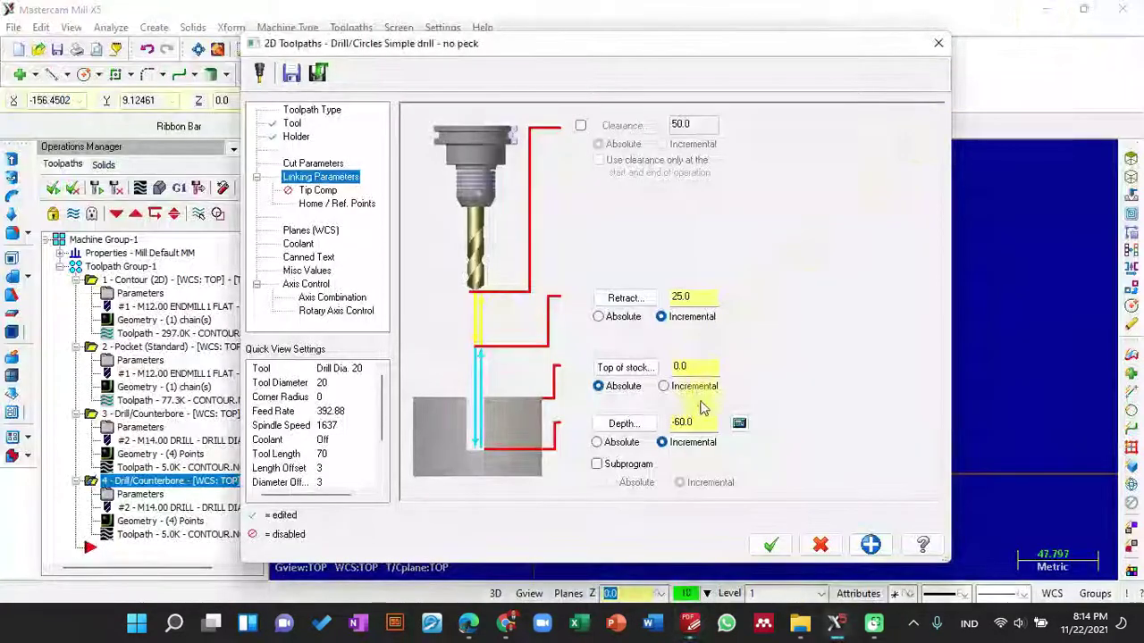
drag(704, 420, 650, 417)
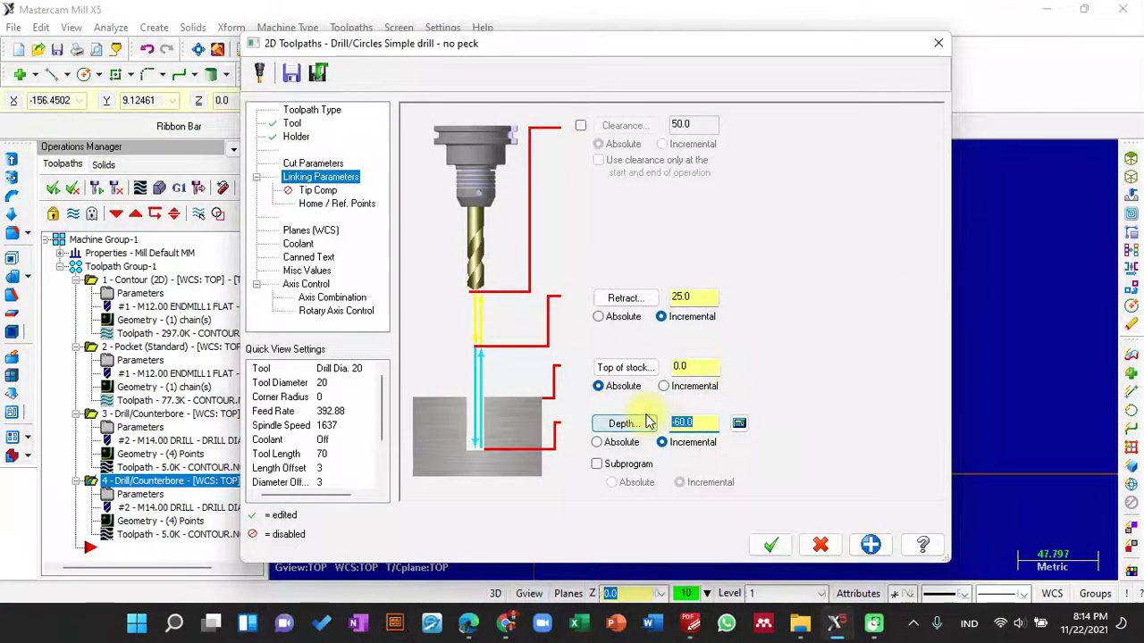
text(-)
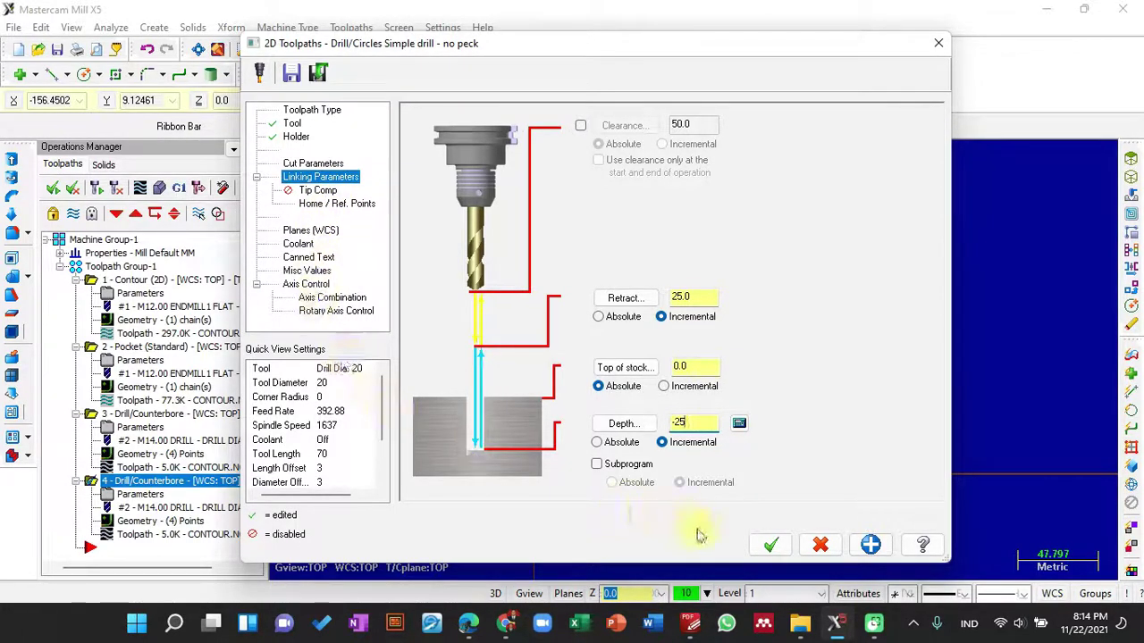
click(772, 546)
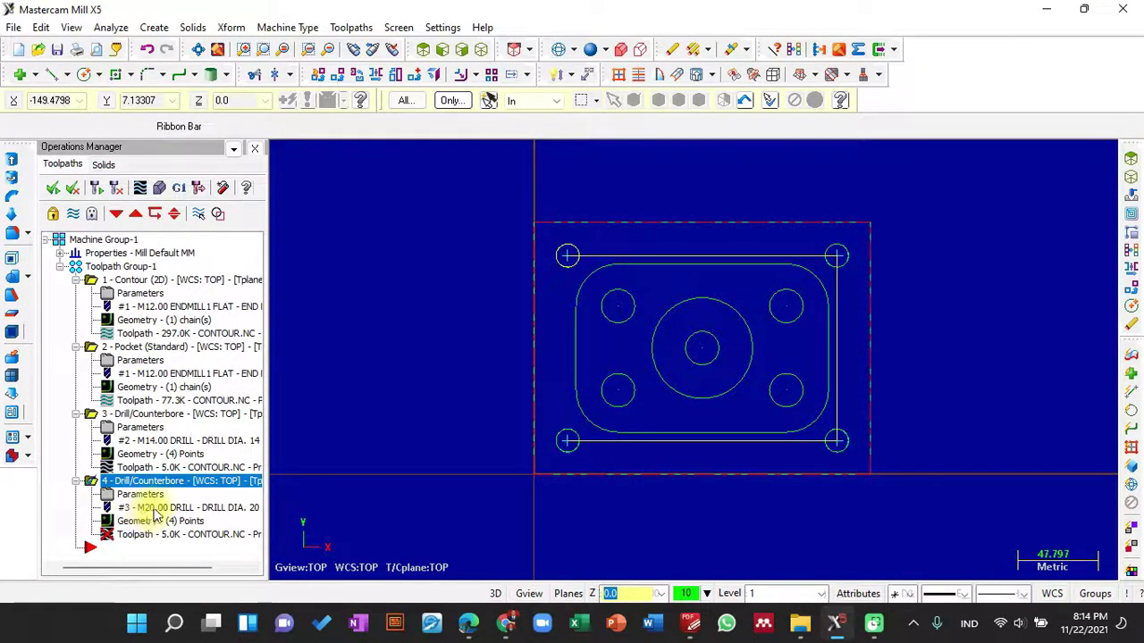
Open the drill point list of the 20 mm Drill/Counterbore operation and try to select all of its points
scroll(156, 514, right, 2)
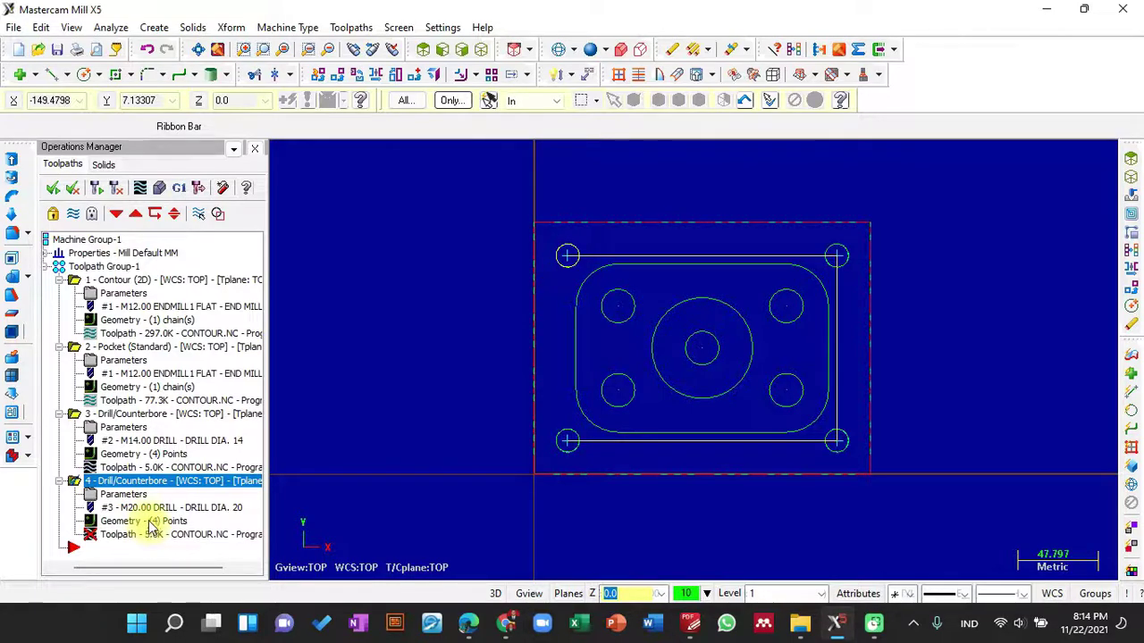
click(150, 527)
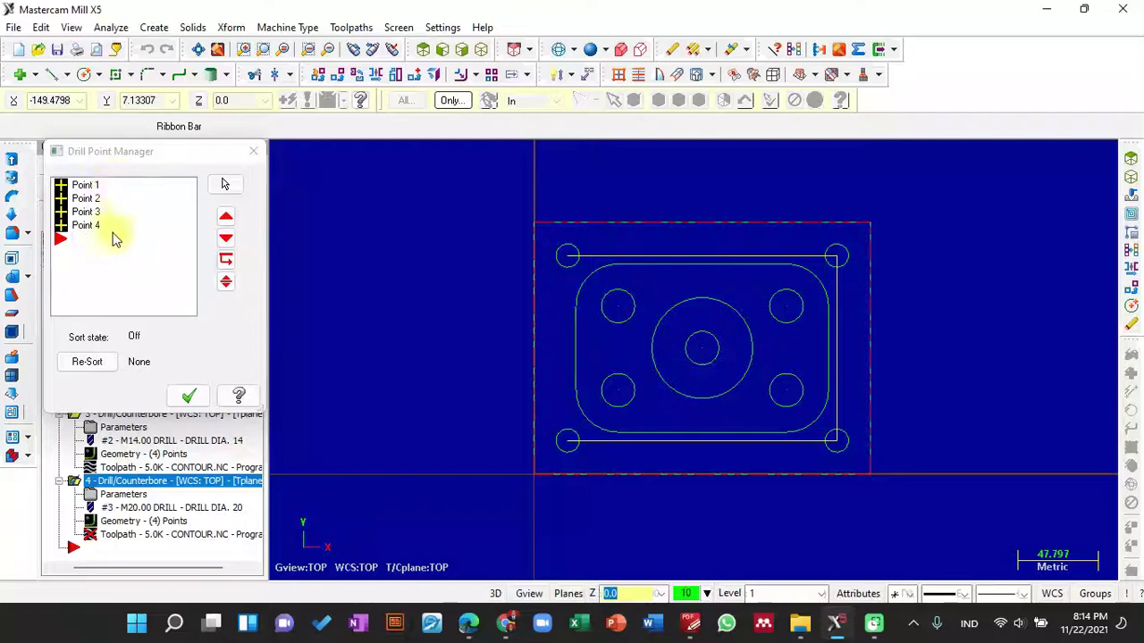
right_click(113, 260)
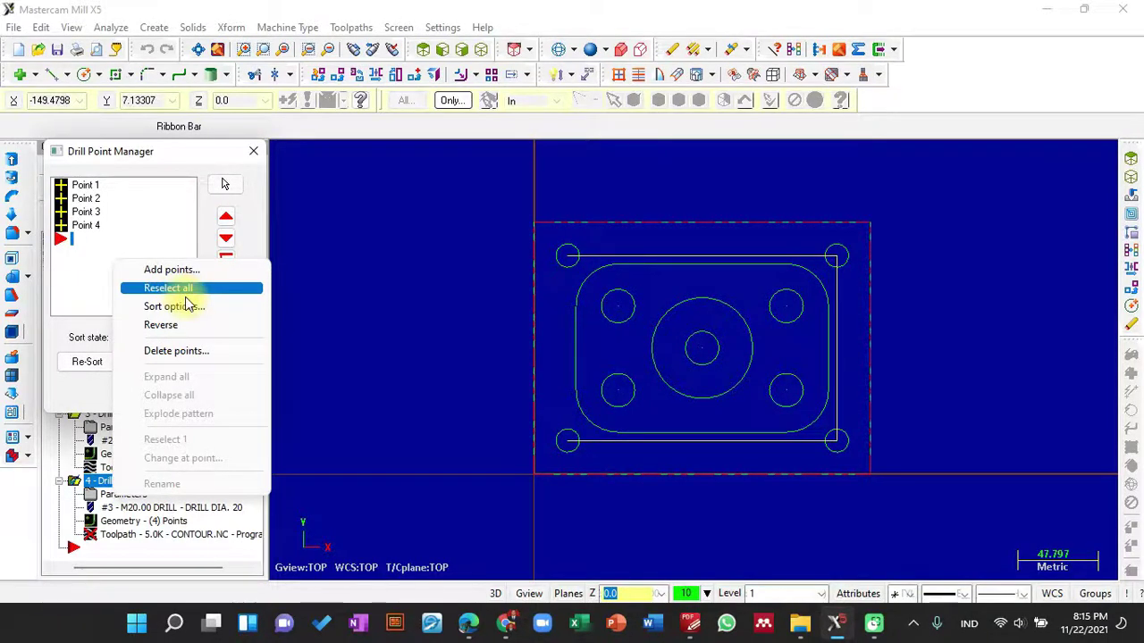
click(143, 240)
key(ctrl+a)
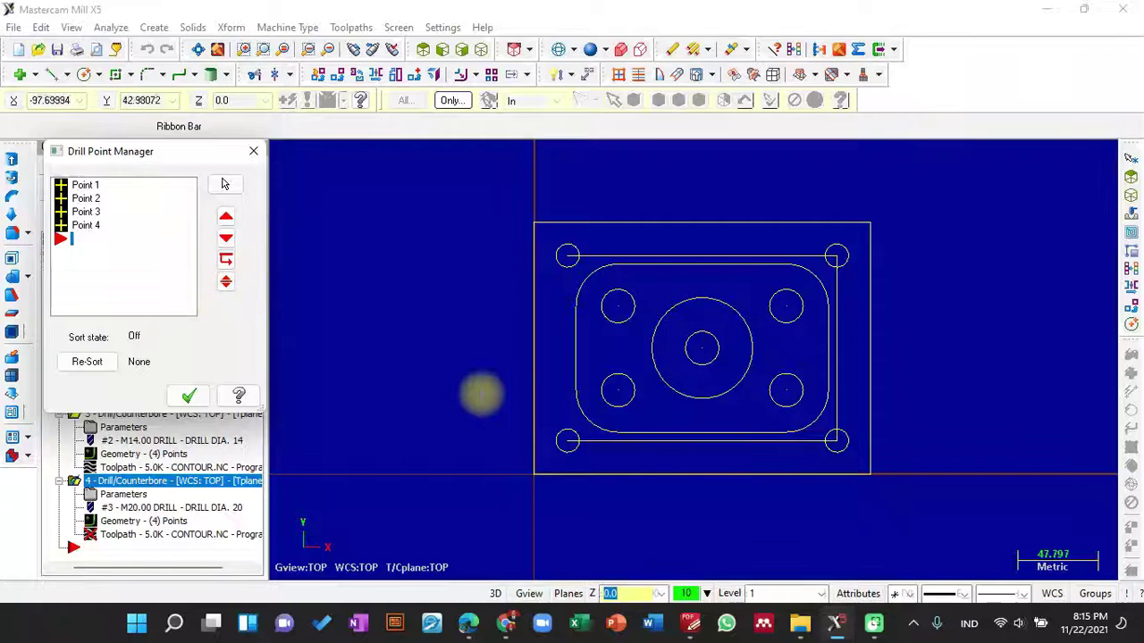
click(87, 227)
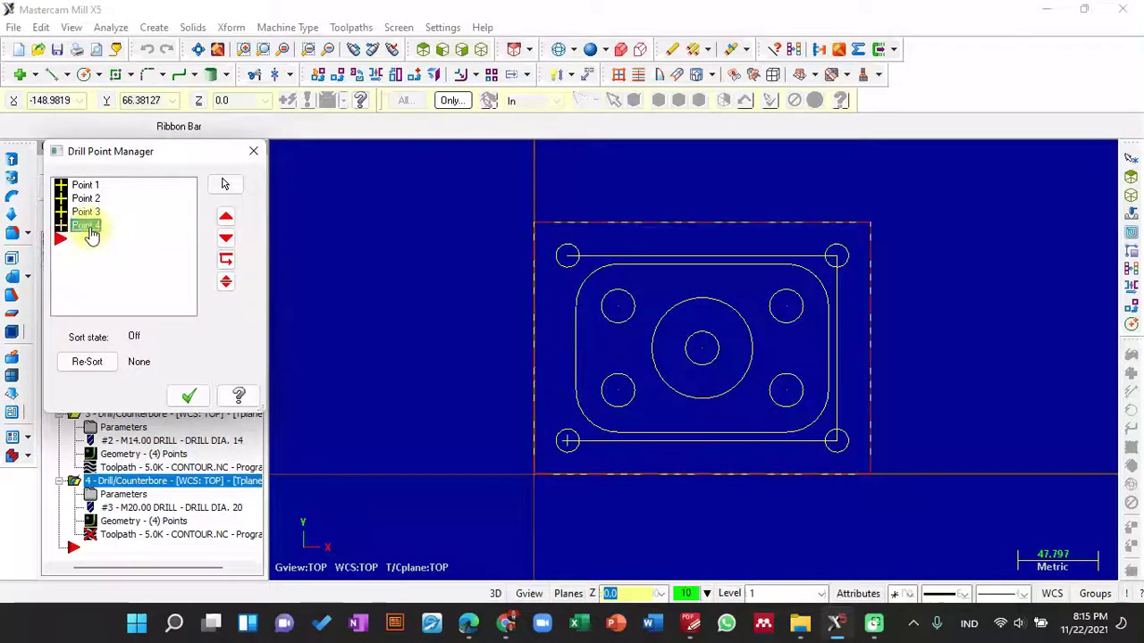
click(87, 229)
key(ctrl+a)
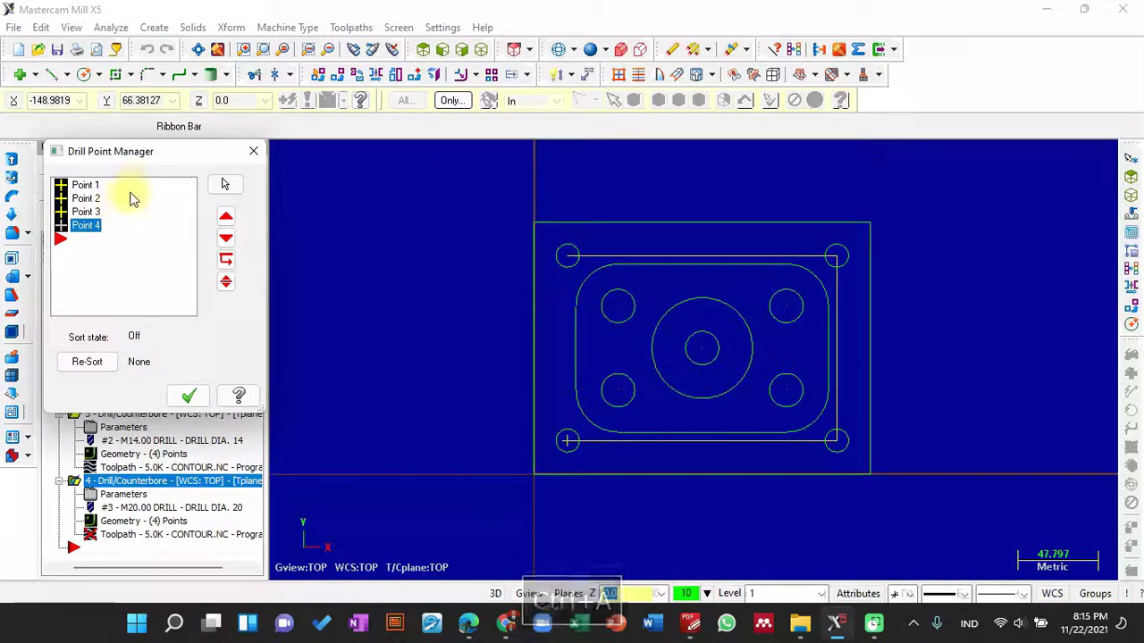
Reselect all drill points of the 20 mm drill operation as the centres of the four holes surrounding the central pocket
click(94, 188)
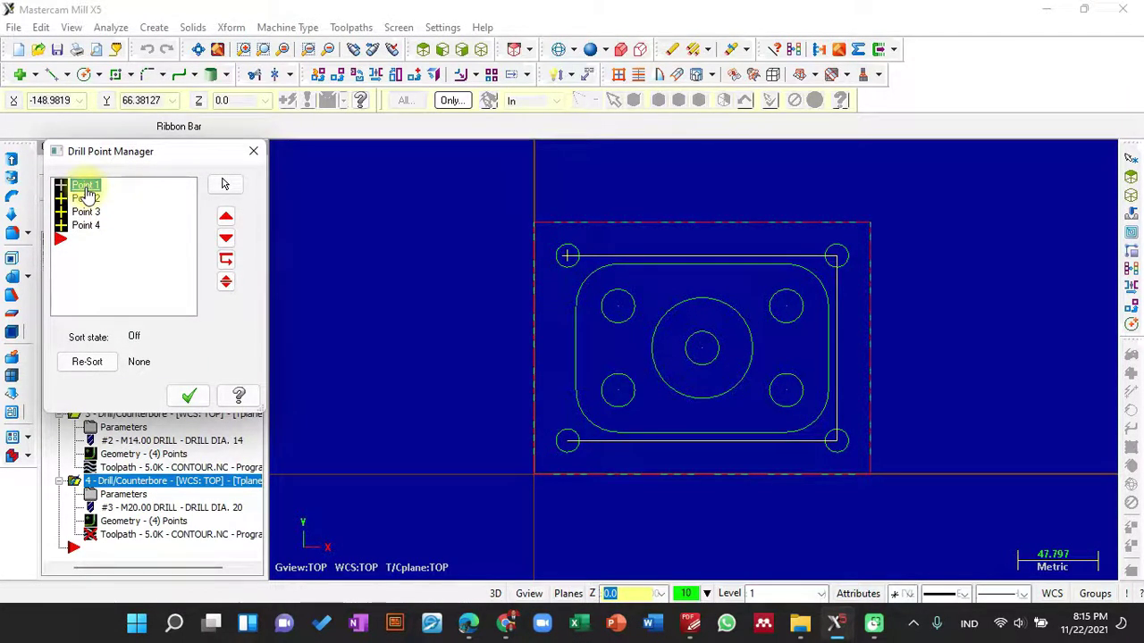
right_click(87, 193)
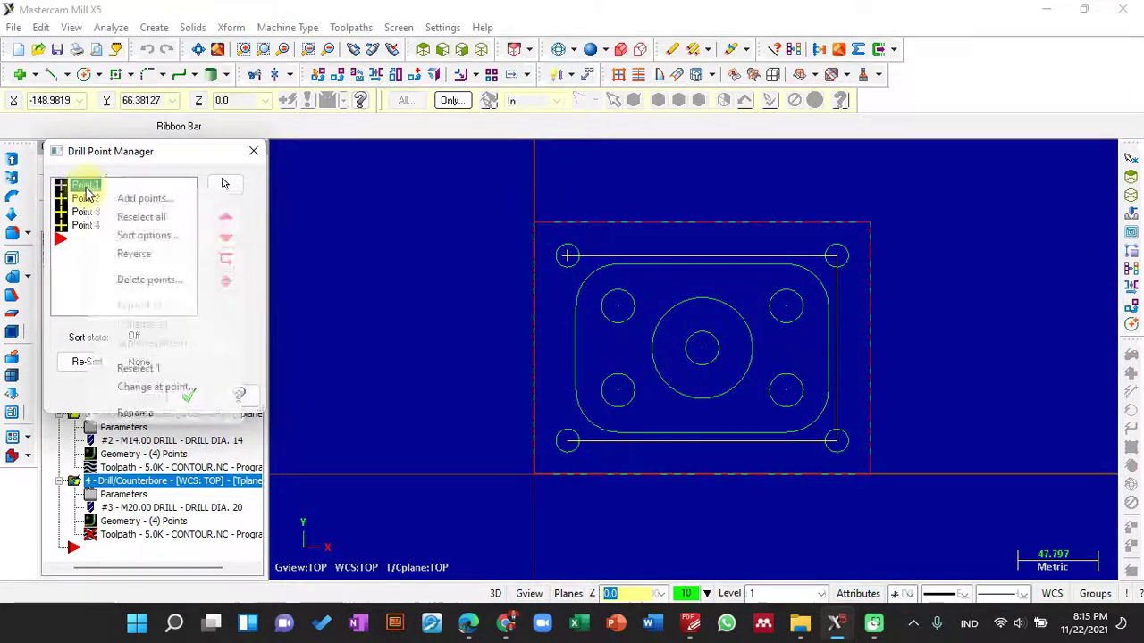
click(132, 217)
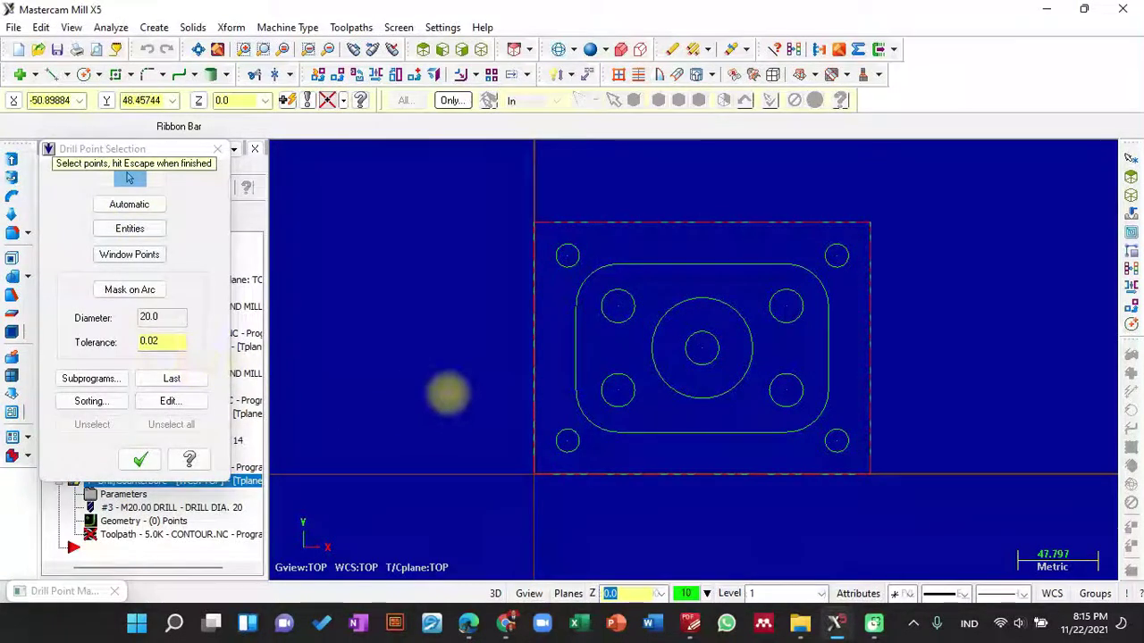
click(616, 308)
click(787, 308)
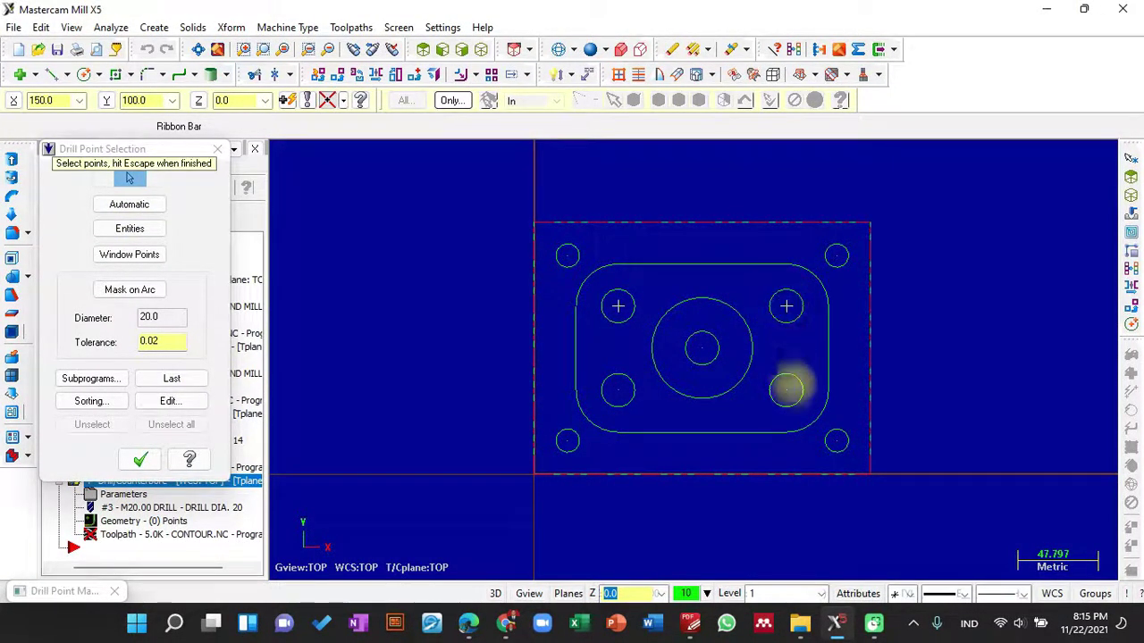
click(786, 389)
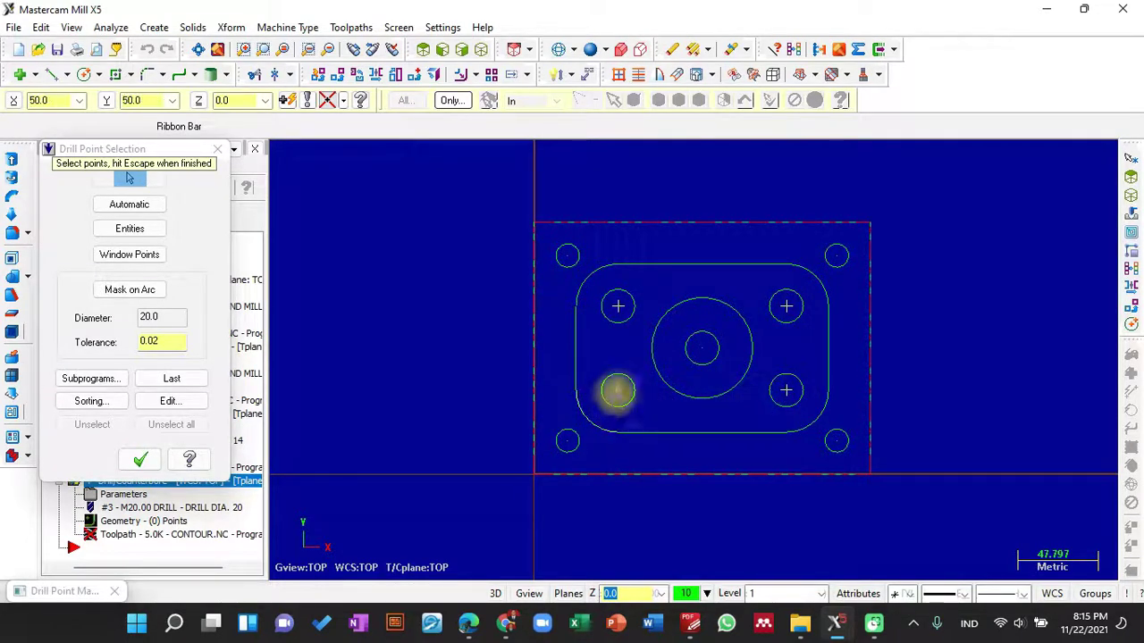
click(617, 390)
click(152, 458)
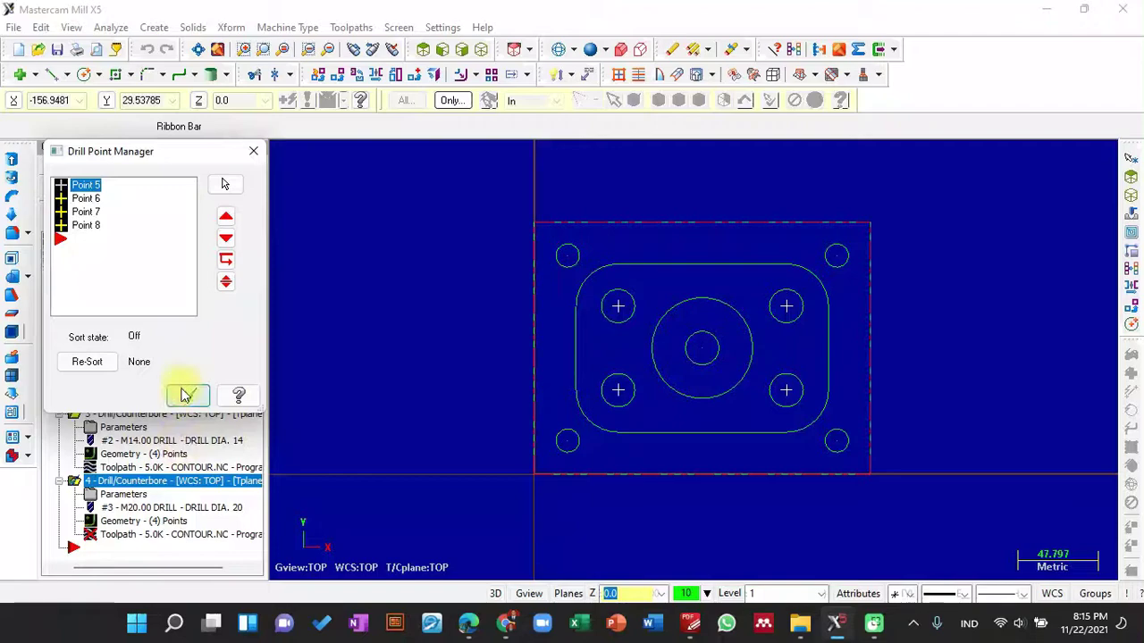
click(185, 396)
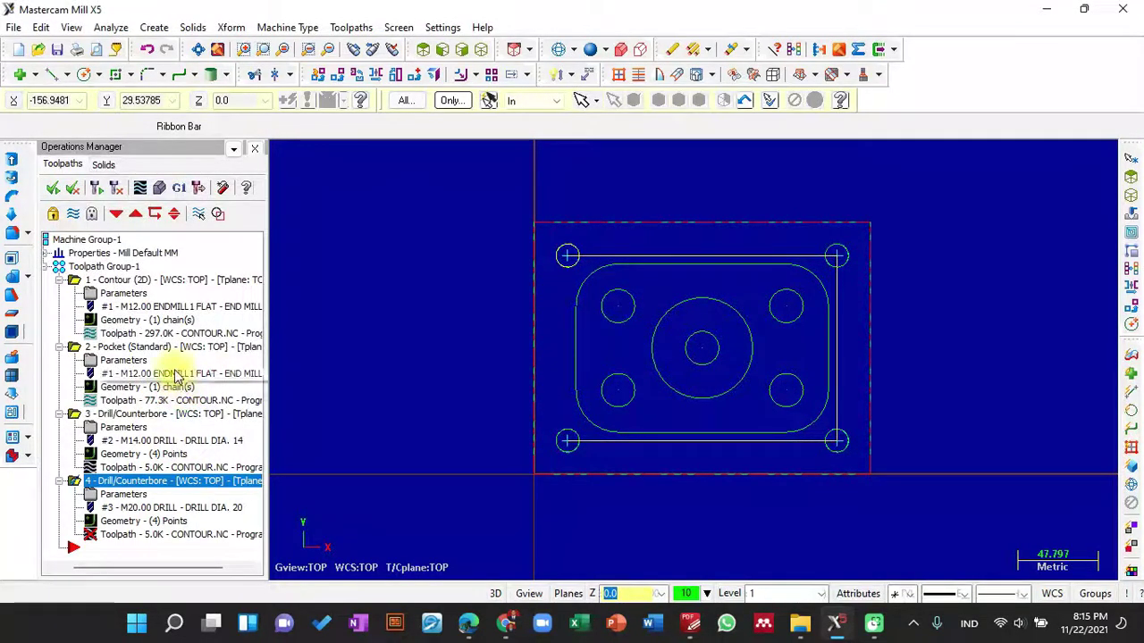
Regenerate the 20 mm drill toolpath, run its solid verification, and inspect the drilled stock in isometric view
click(102, 194)
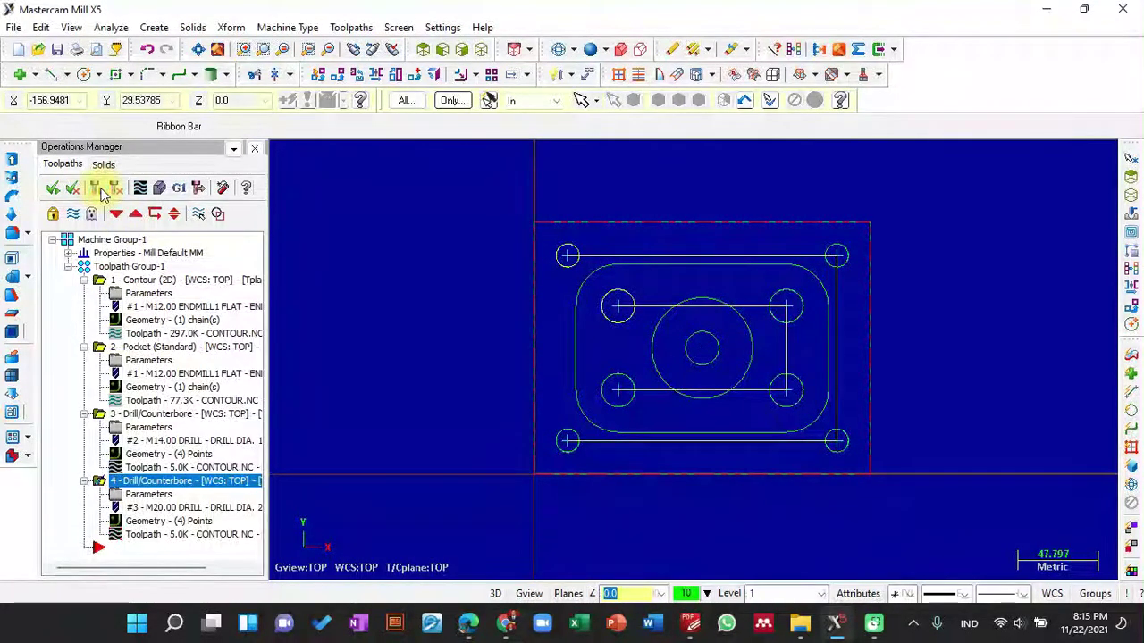
click(161, 191)
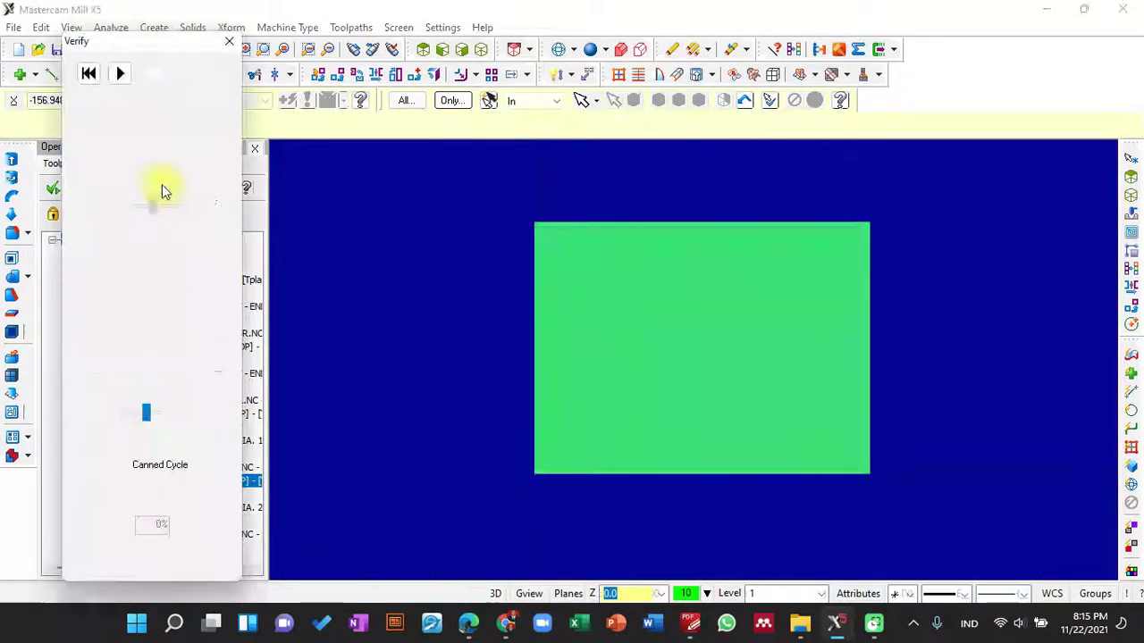
click(119, 75)
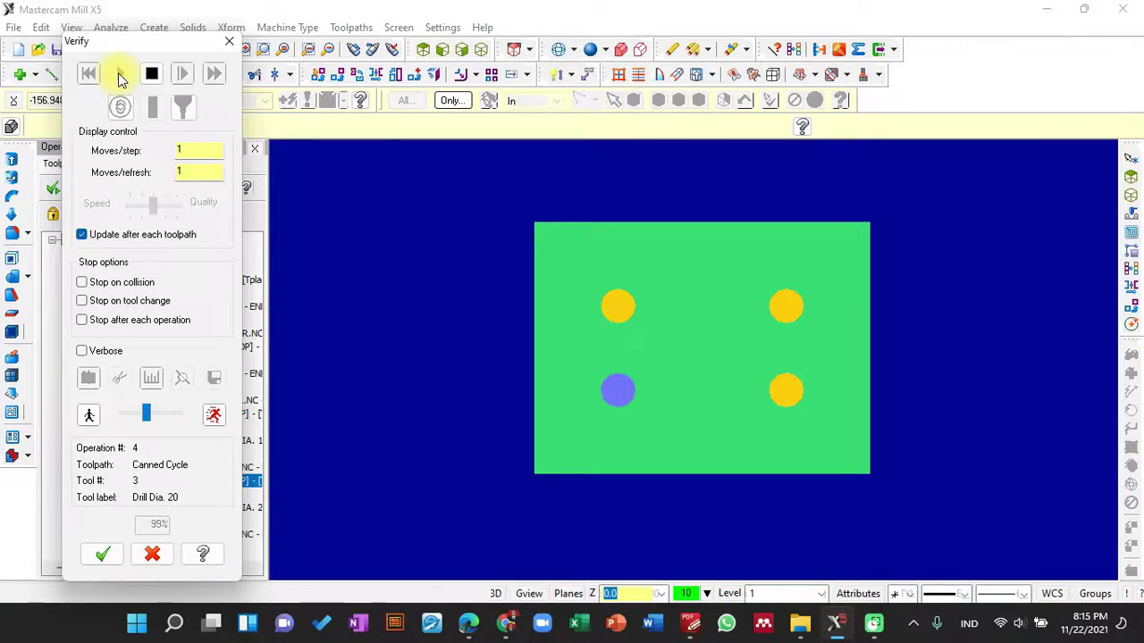
click(484, 52)
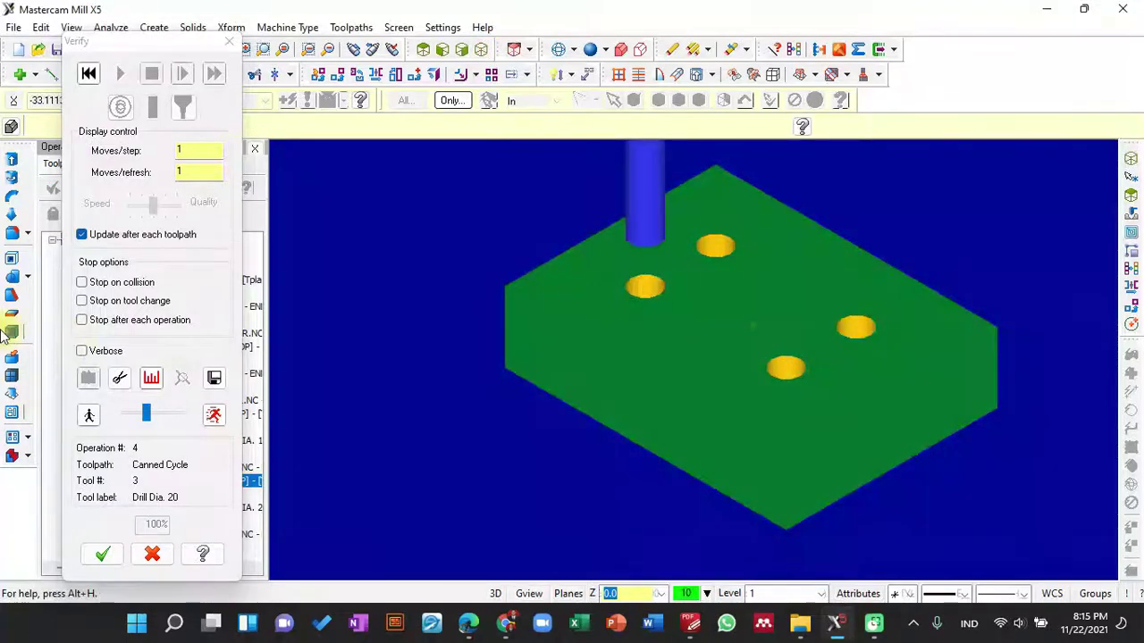
click(102, 554)
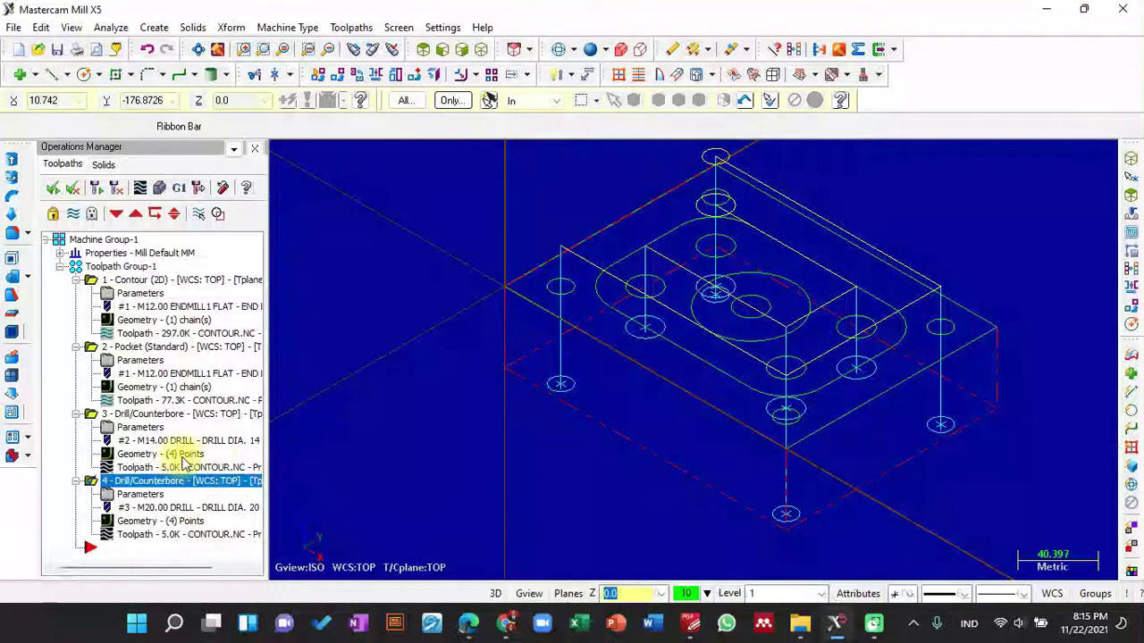
Copy the 20 mm Drill/Counterbore operation and paste the duplicate at the end of Toolpath Group-1
right_click(142, 483)
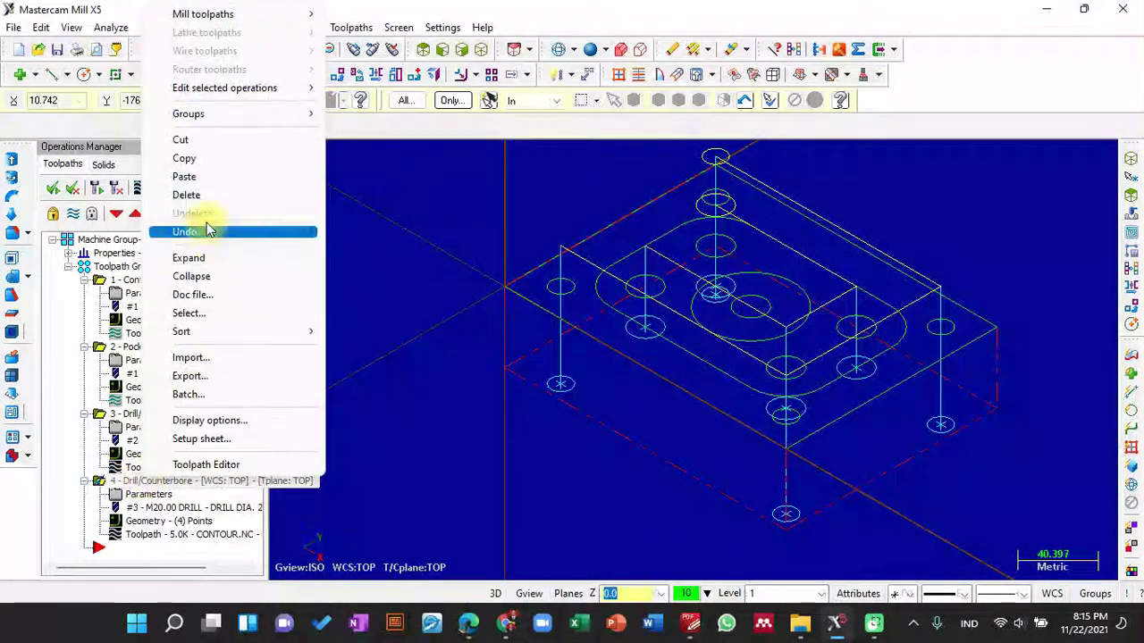
click(199, 158)
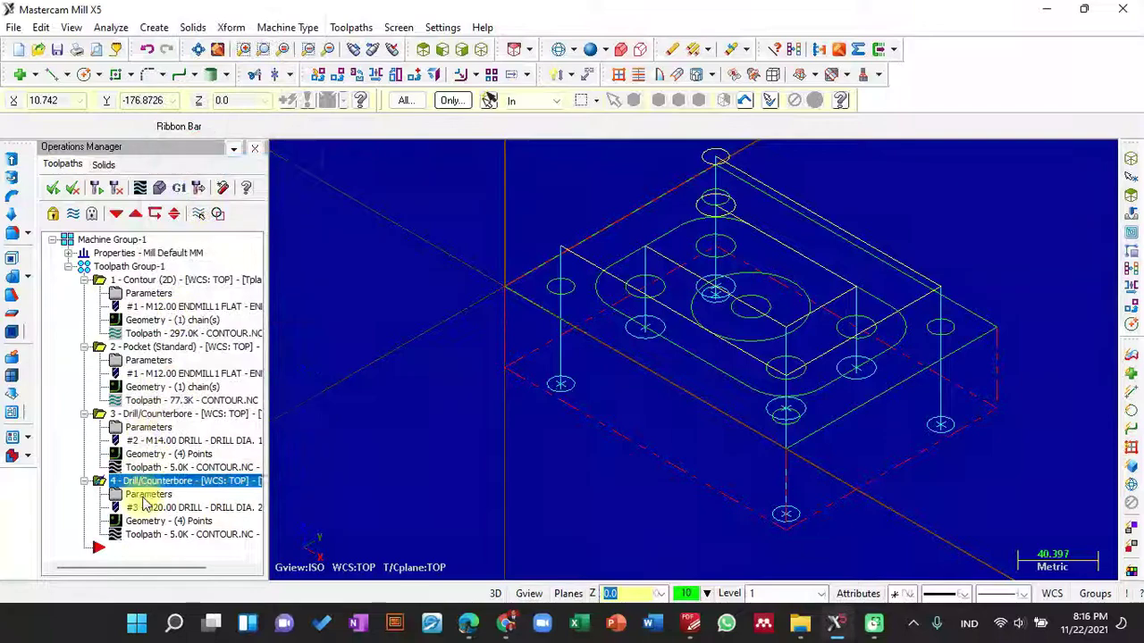
right_click(143, 552)
right_click(146, 556)
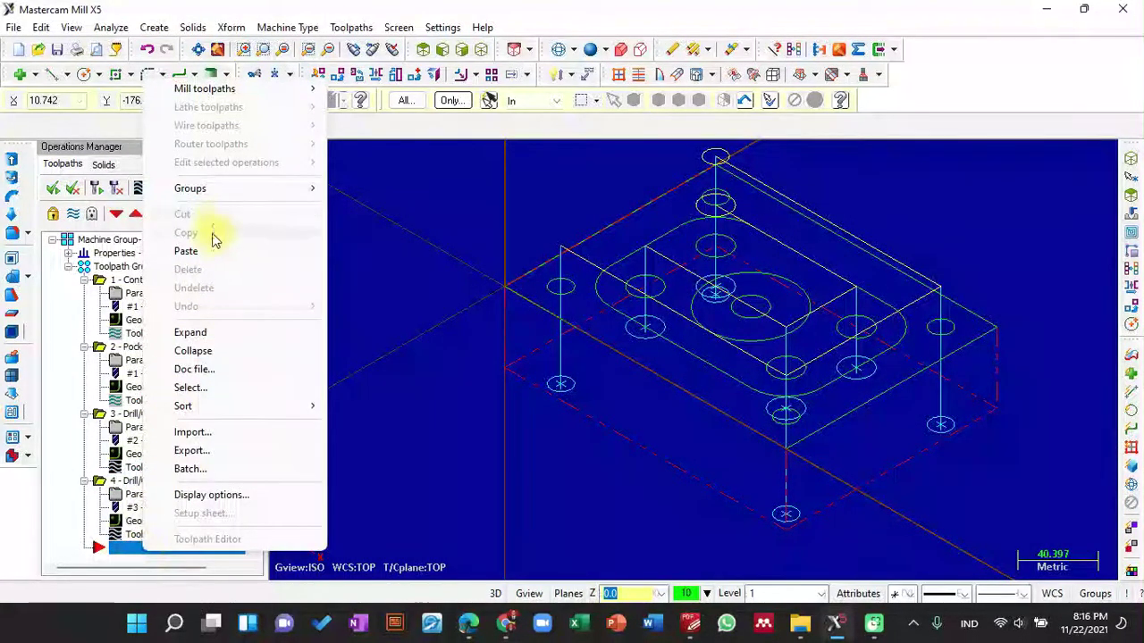
click(214, 261)
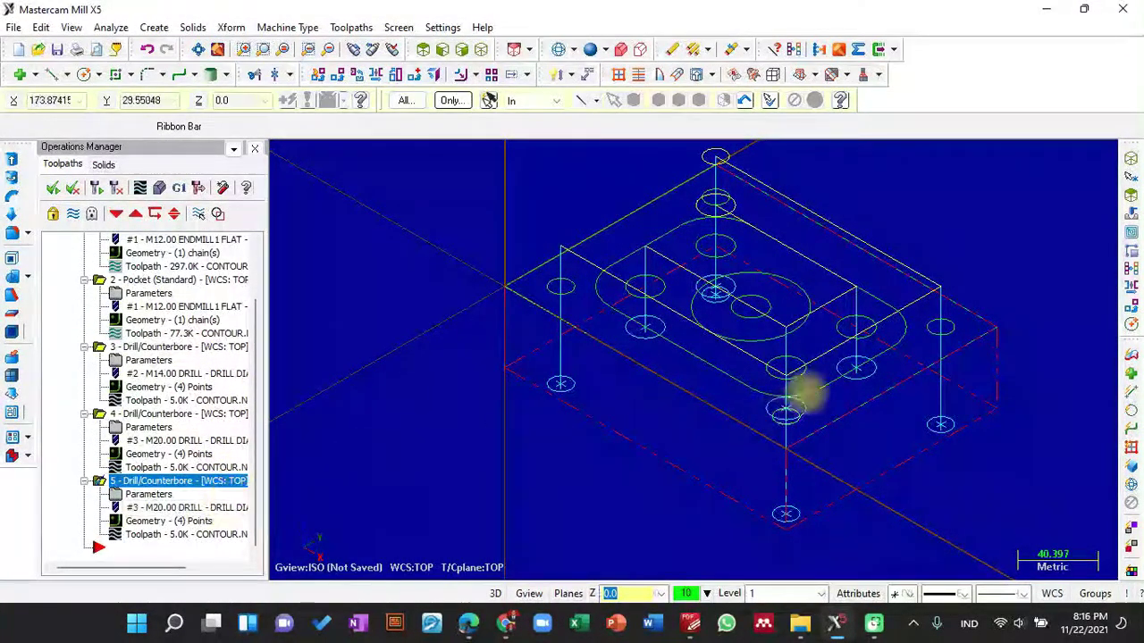
Set the incremental depth of the pasted 20 mm drill operation to -60 in its linking parameters and accept
click(165, 495)
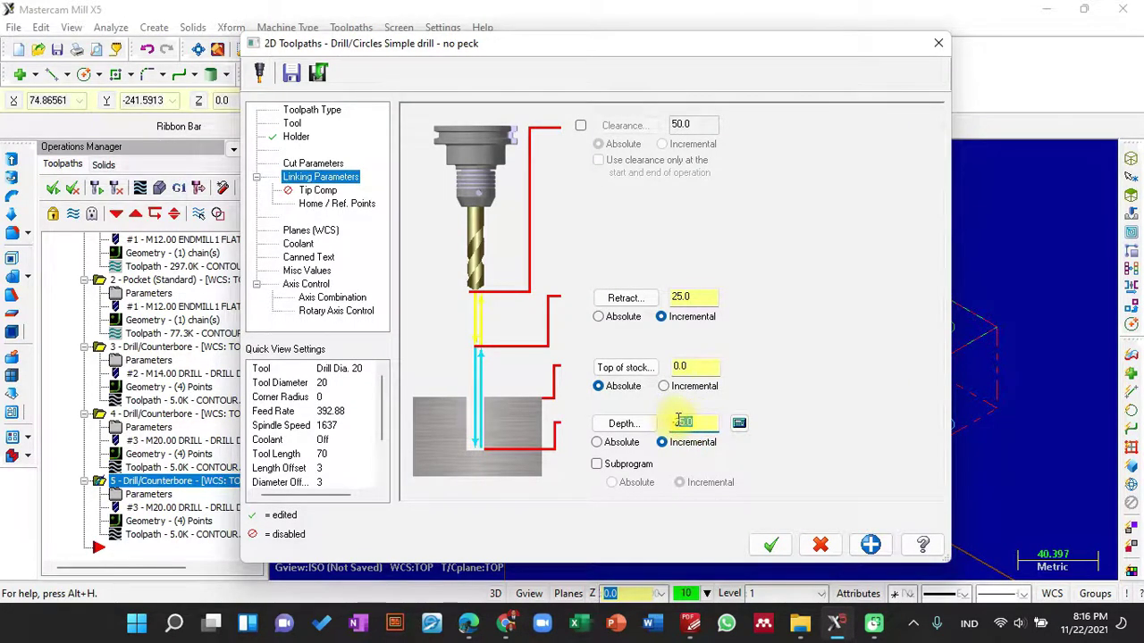
key(BackSpace)
text(-60)
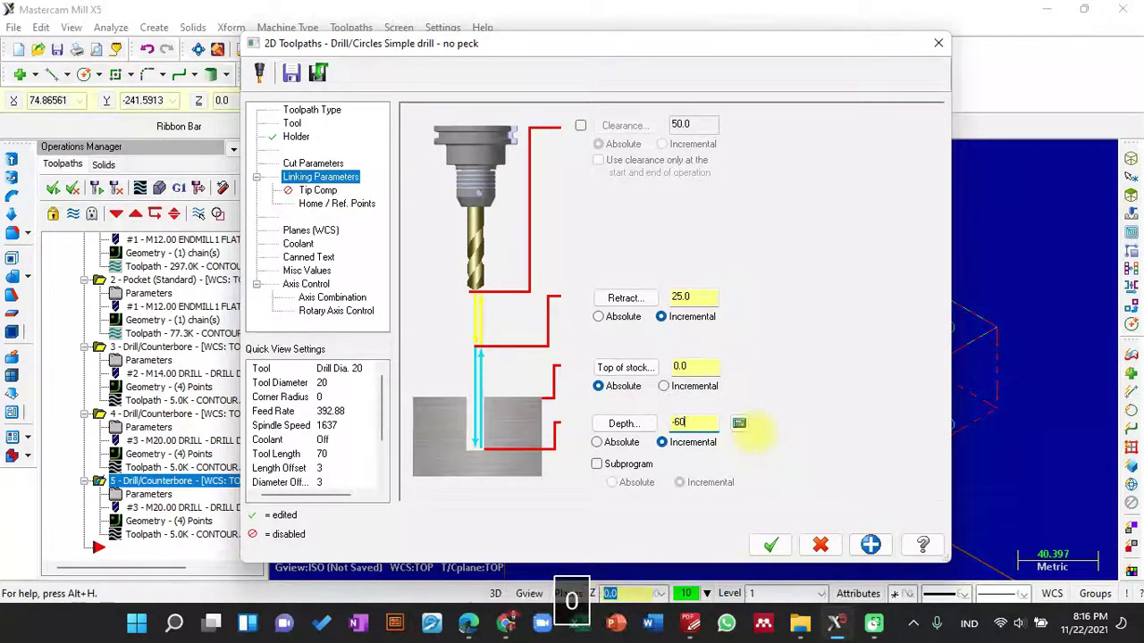
click(755, 546)
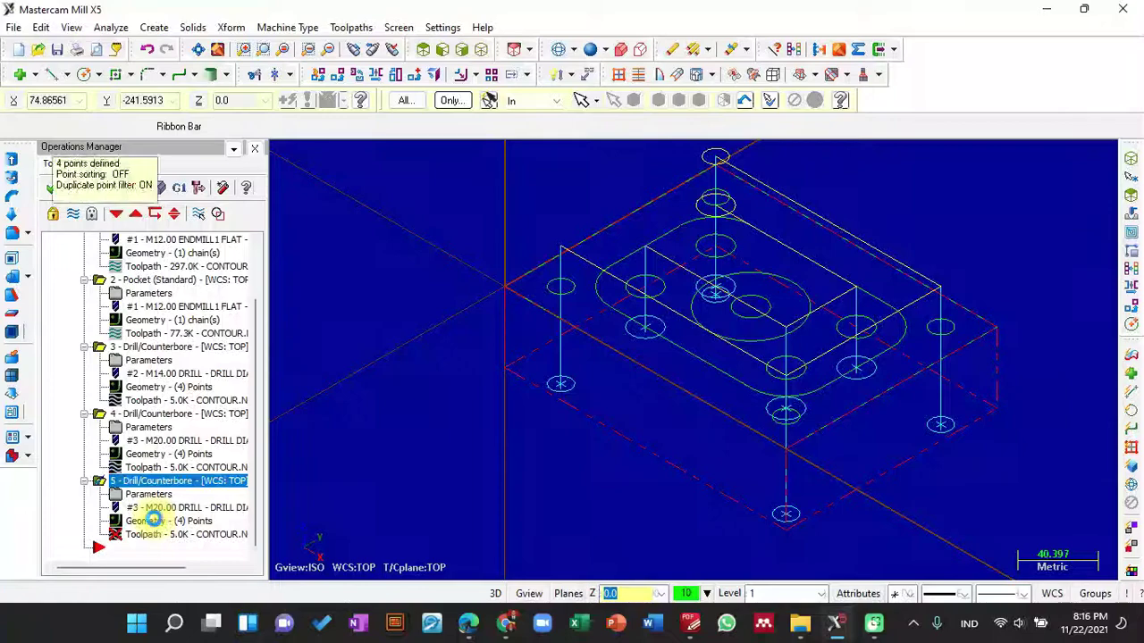
Reselect all drill points of the pasted 20 mm drill operation as the single centre of the central hole
click(155, 522)
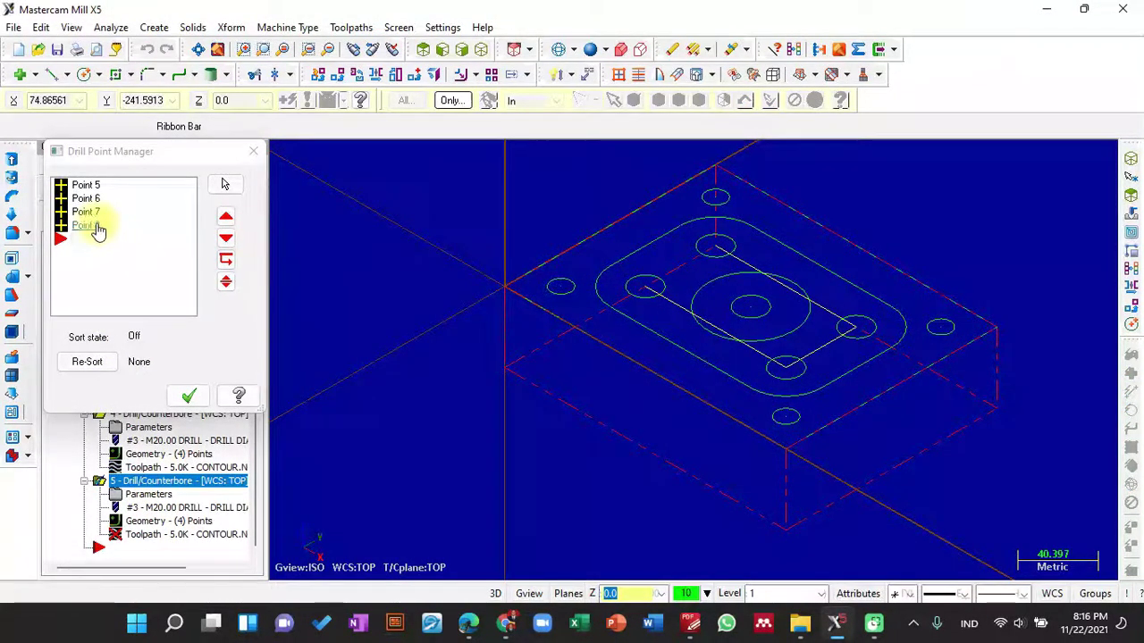
right_click(126, 247)
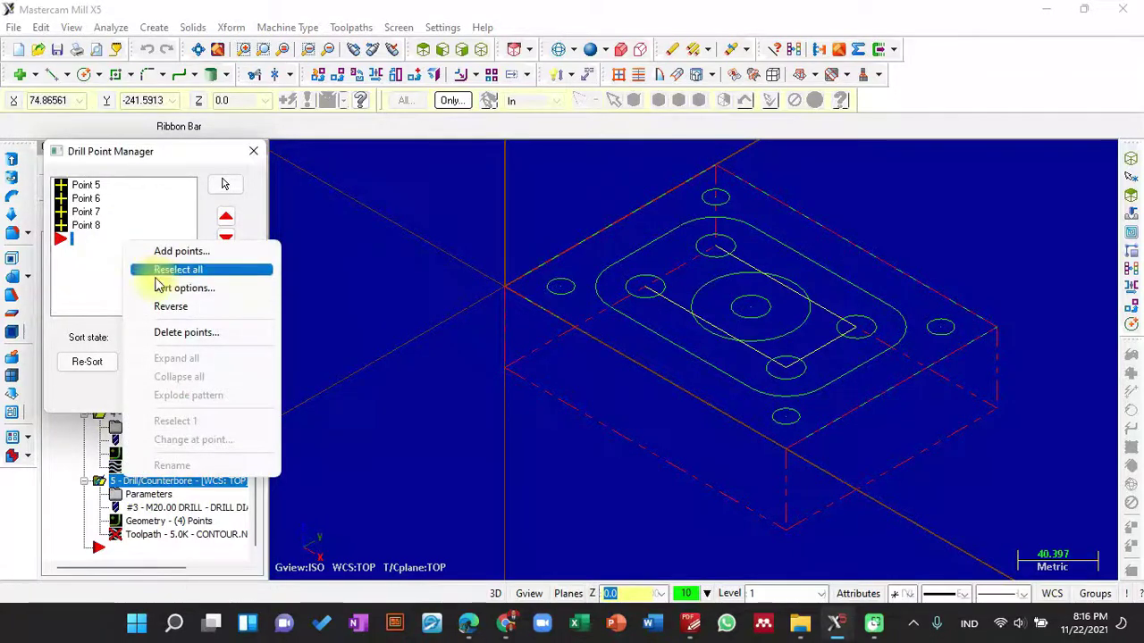
click(182, 277)
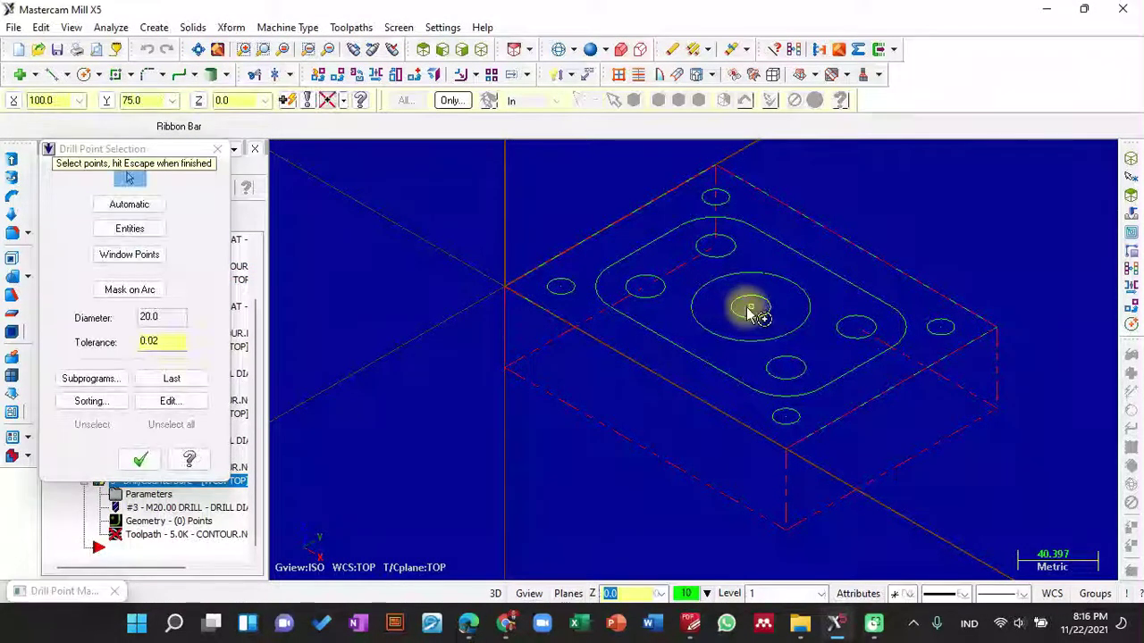
click(750, 307)
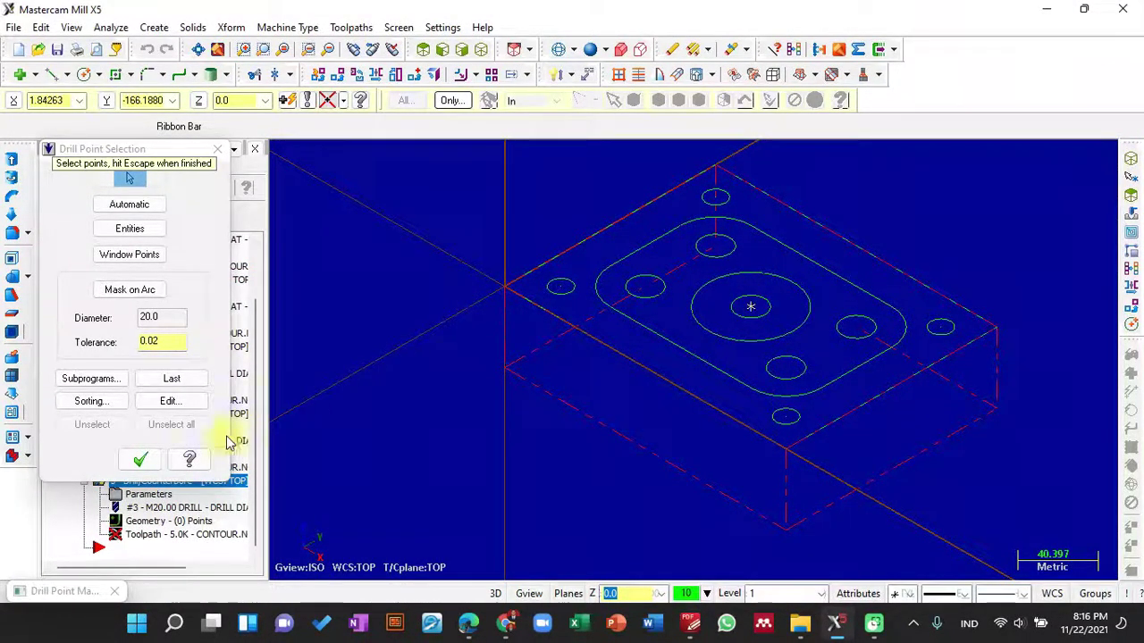
click(141, 459)
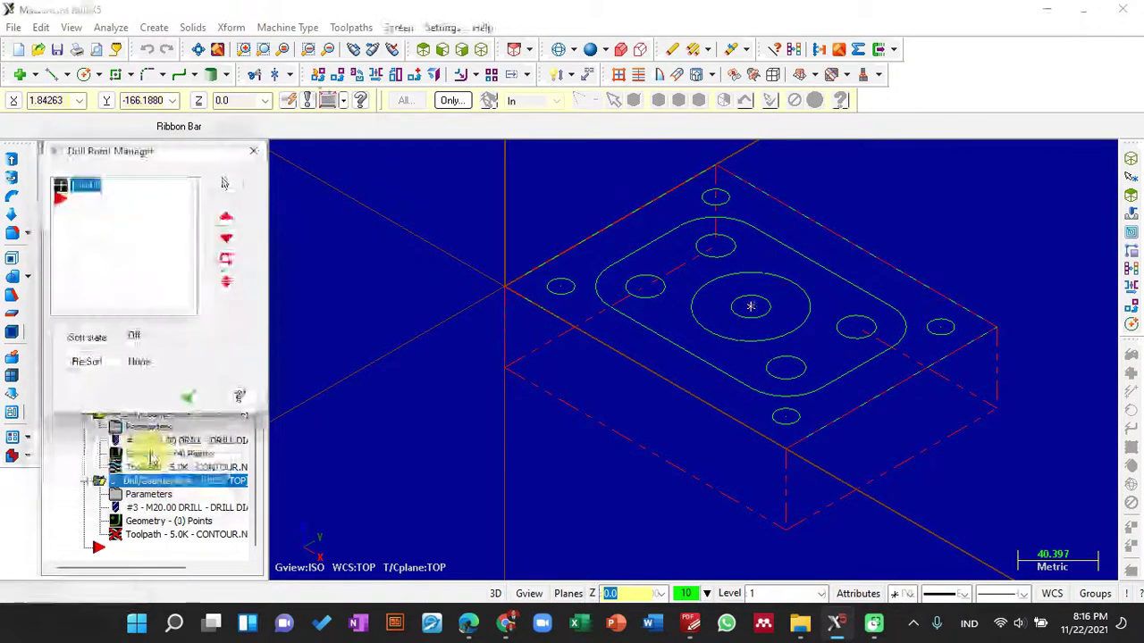
click(189, 399)
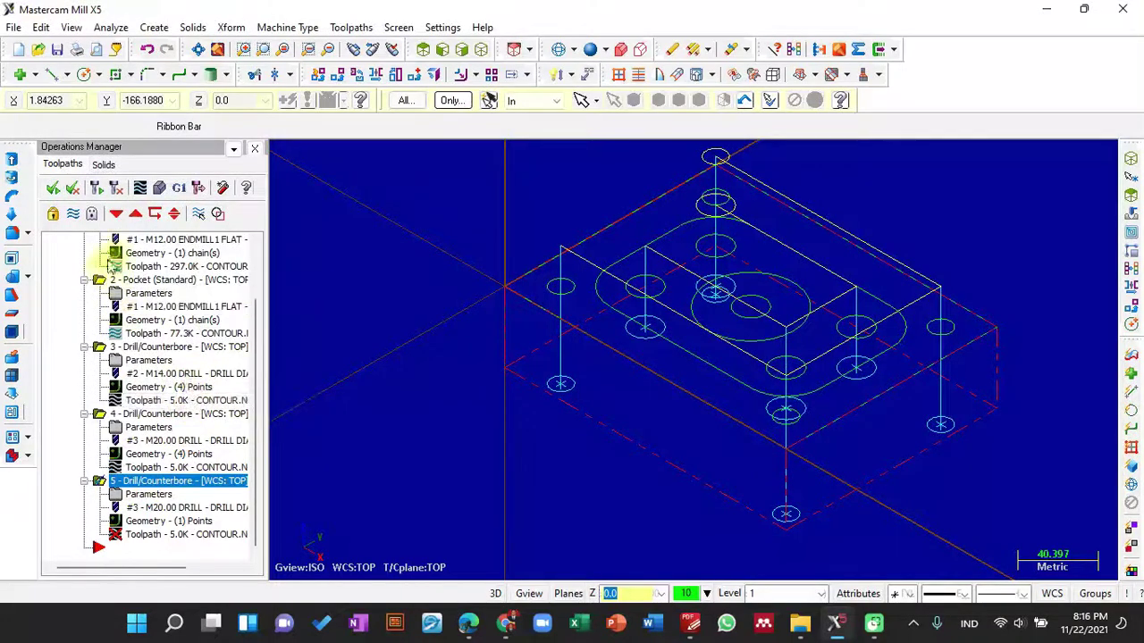
Regenerate the central-hole drill toolpath, then run the solid verification of all operations at increased speed and inspect the machined stock
click(95, 190)
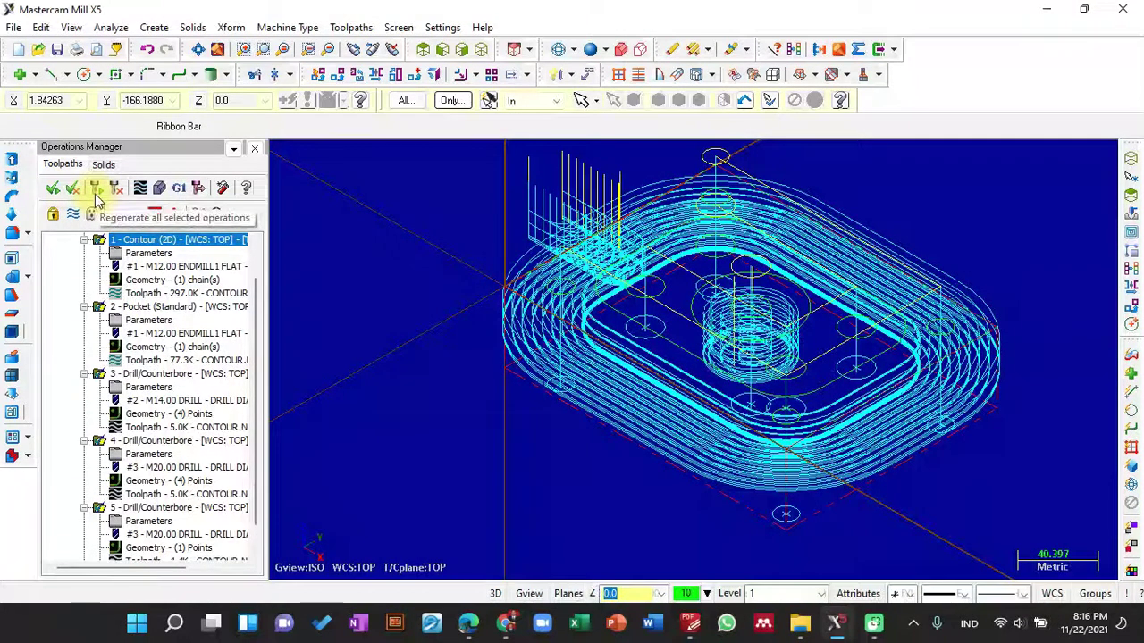
click(96, 192)
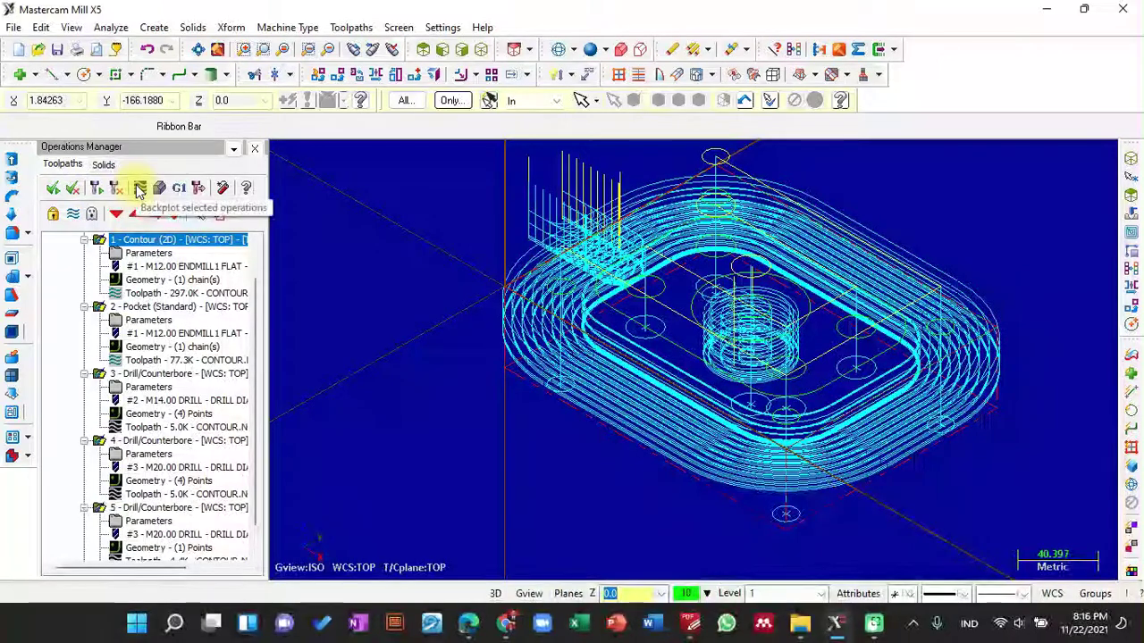
click(159, 188)
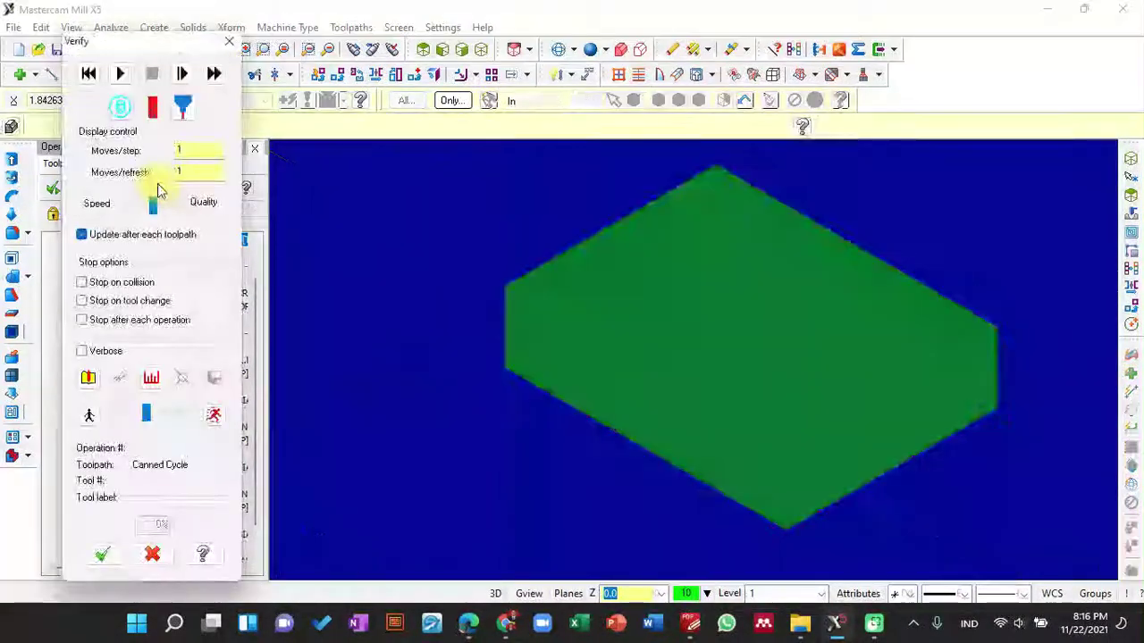
click(123, 74)
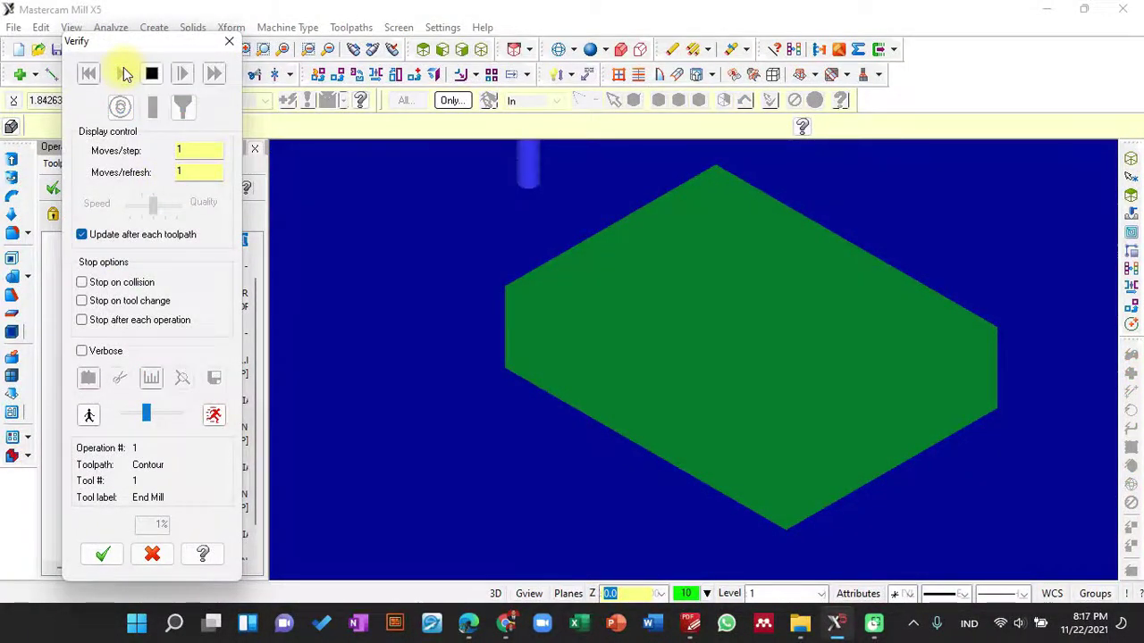
click(175, 413)
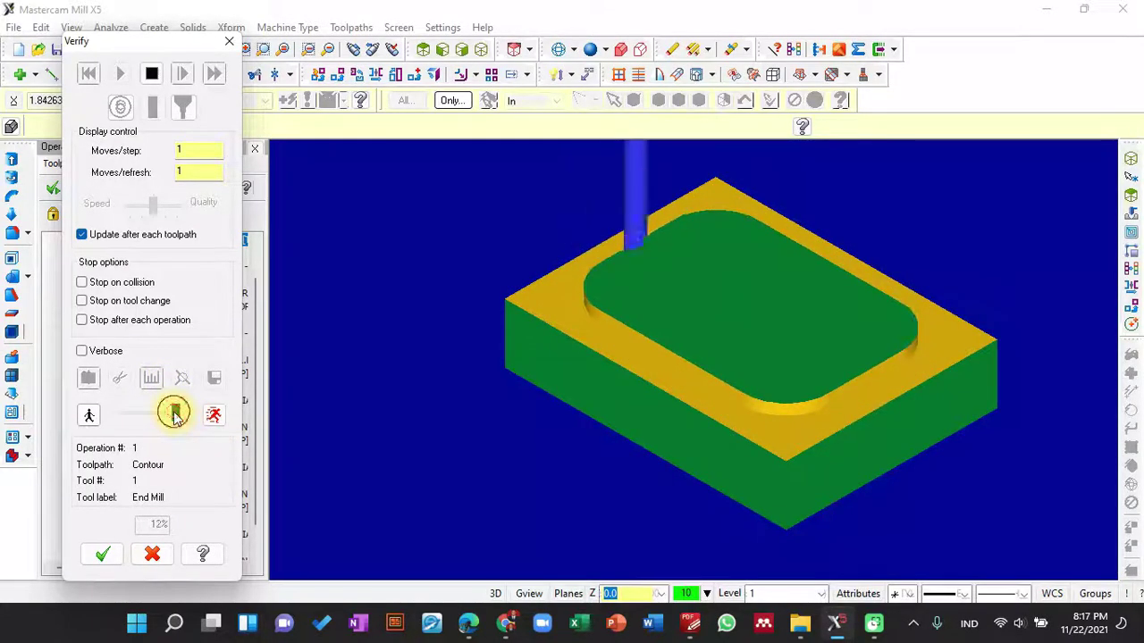
drag(175, 415, 191, 422)
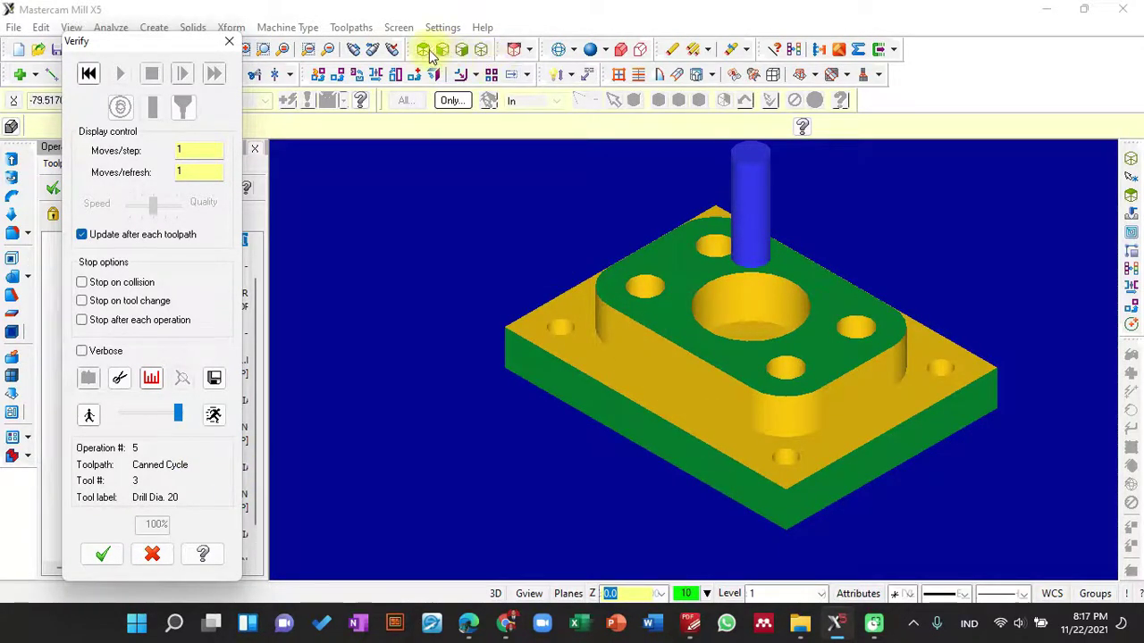
middle_drag(667, 295, 658, 324)
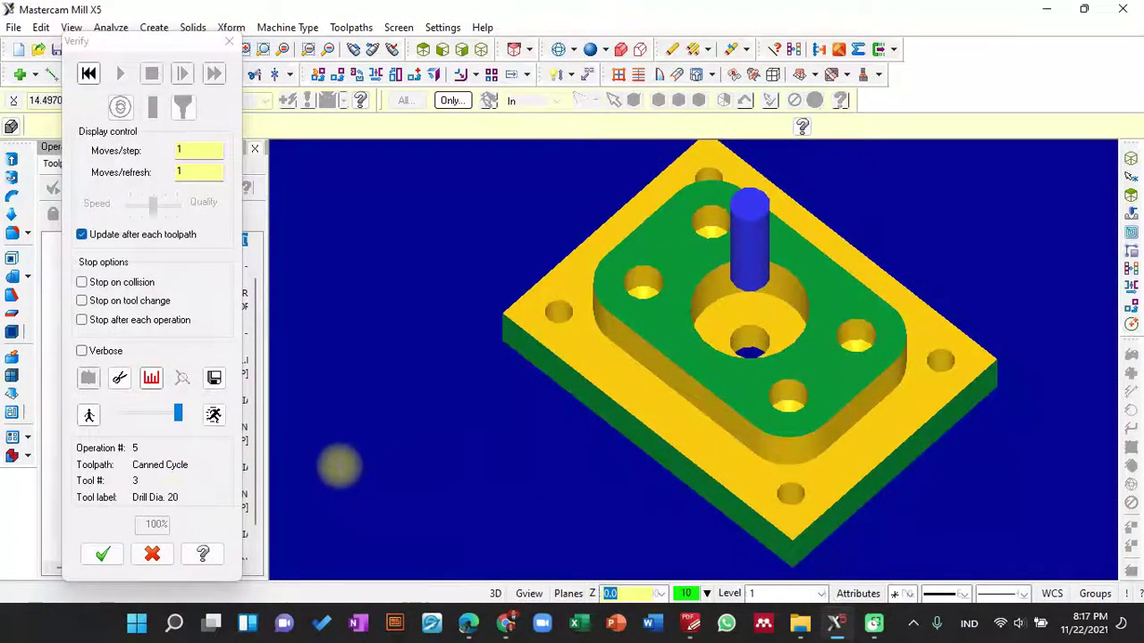
click(102, 554)
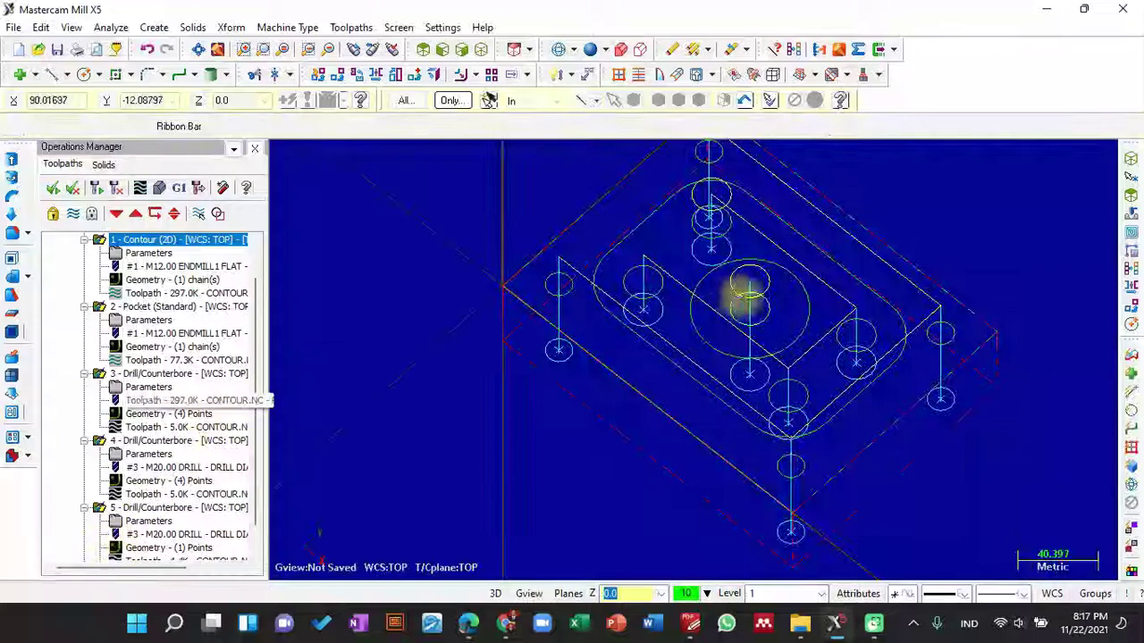
Post-process the operations to an NC file and save it as LATIHAN.NC on the Desktop
click(180, 189)
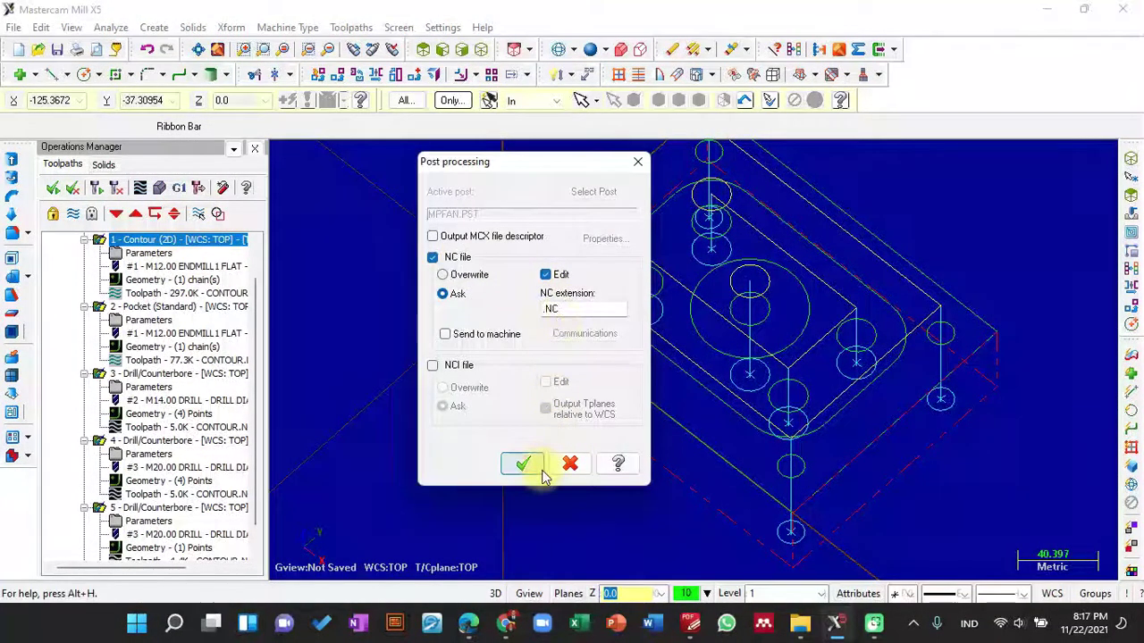
click(534, 465)
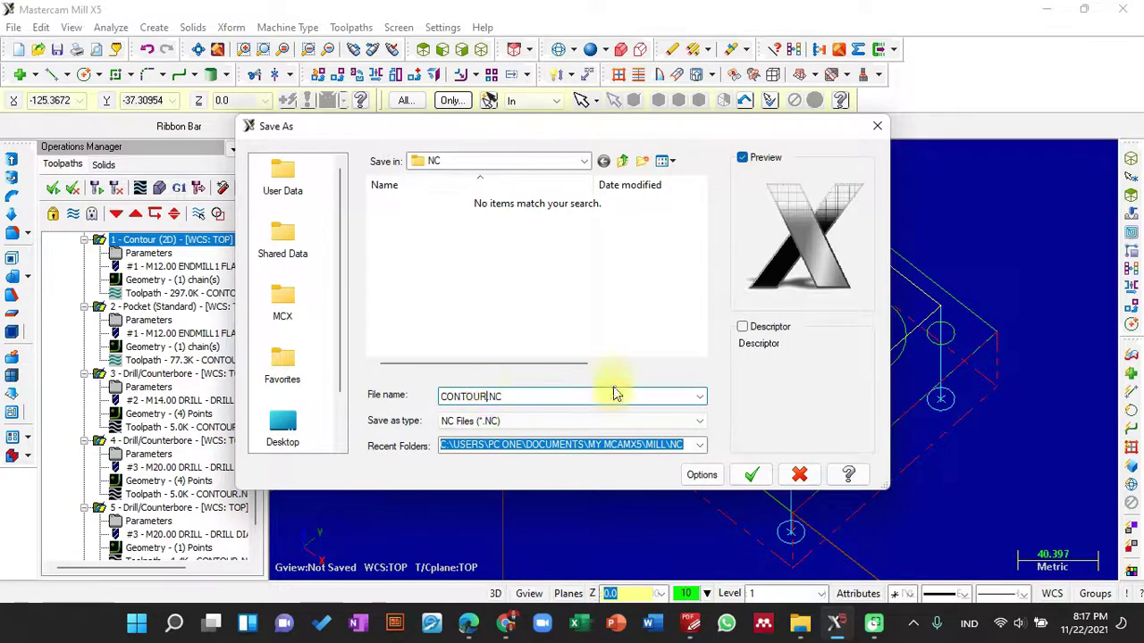
key(BackSpace)
key(BackSpace)
key(BackSpace)
key(BackSpace)
key(BackSpace)
key(BackSpace)
key(BackSpace)
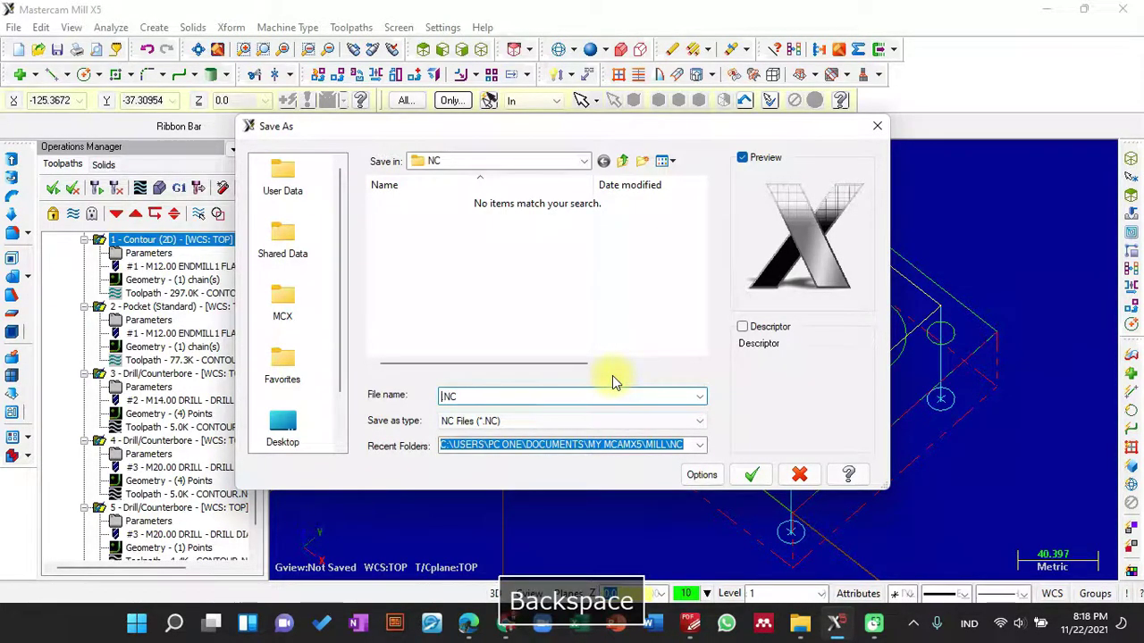
text(Lati)
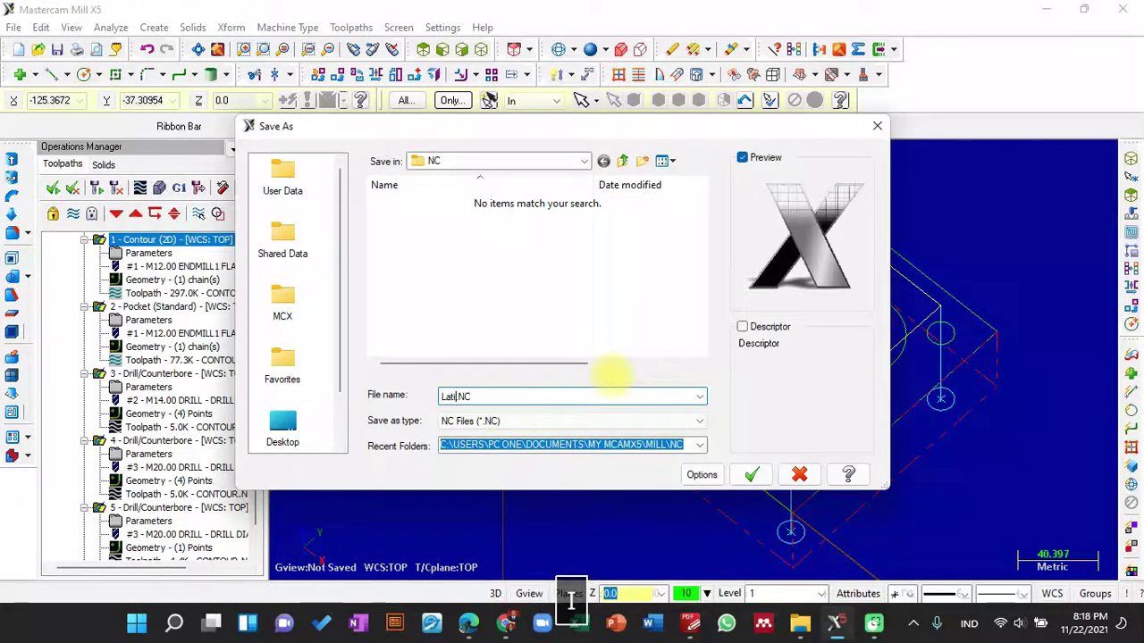
text(han)
key(BackSpace)
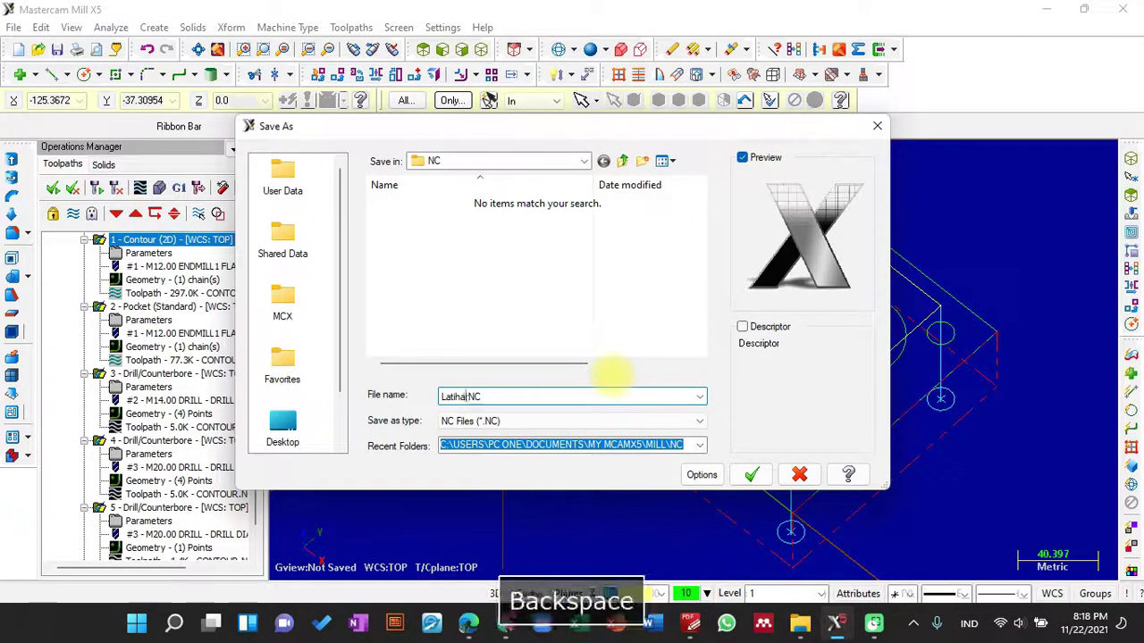
text(L)
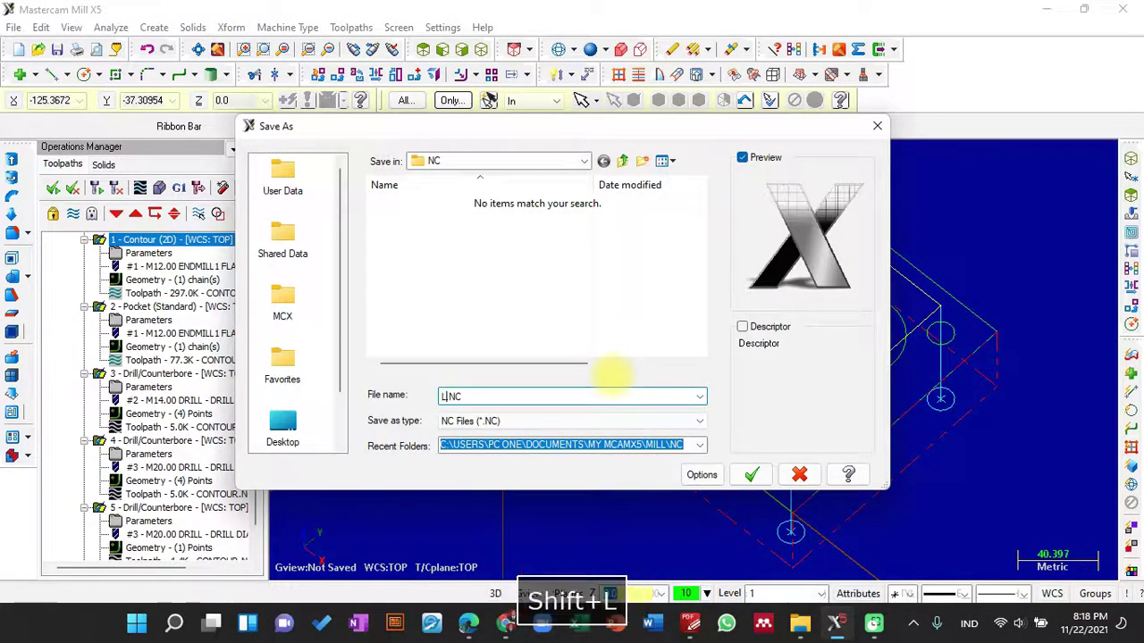
key(Caps_Lock)
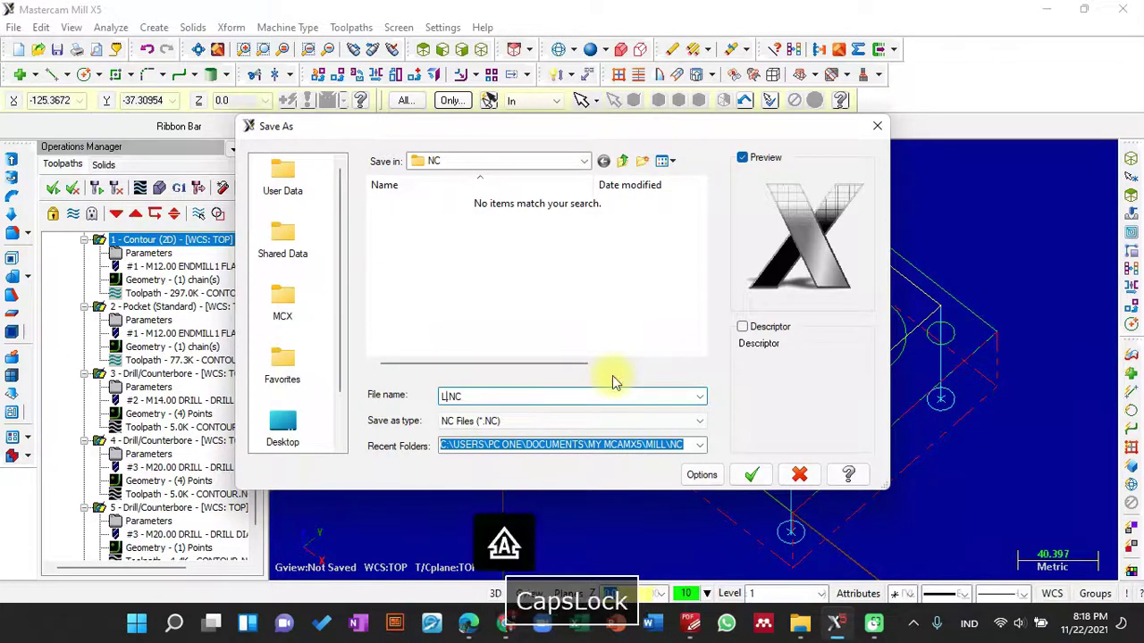
text(ATIHAN)
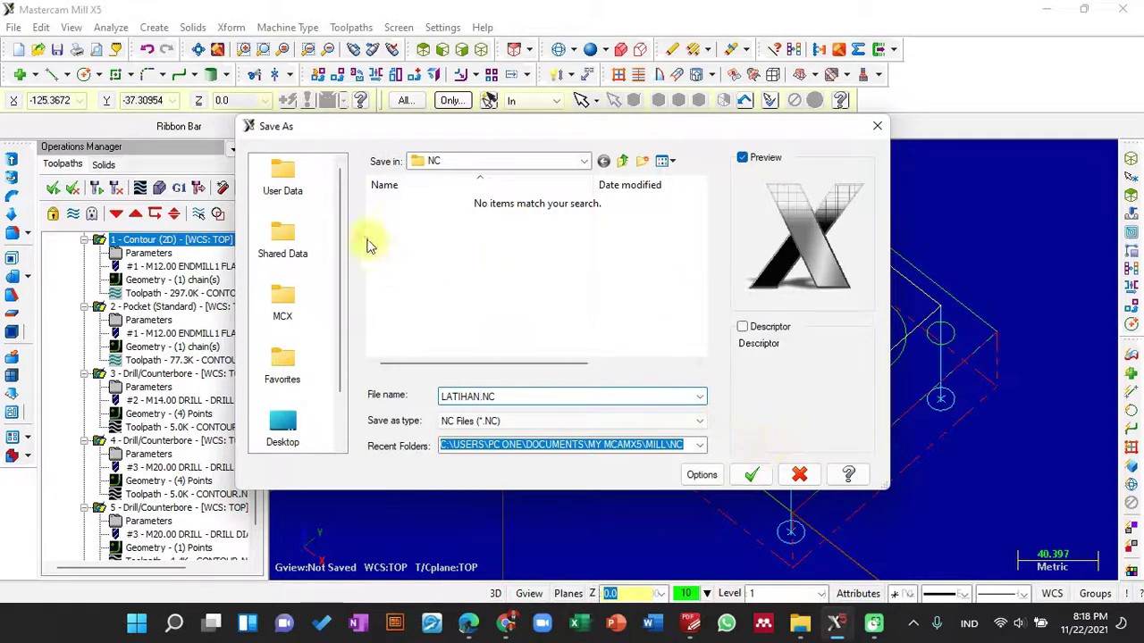
click(284, 433)
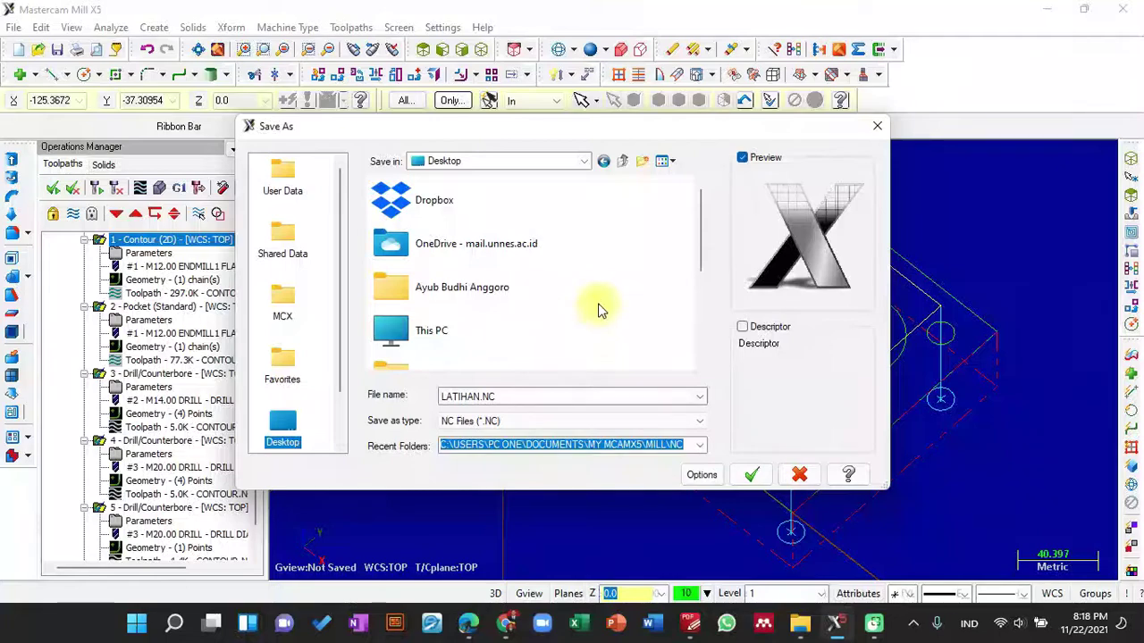
click(751, 475)
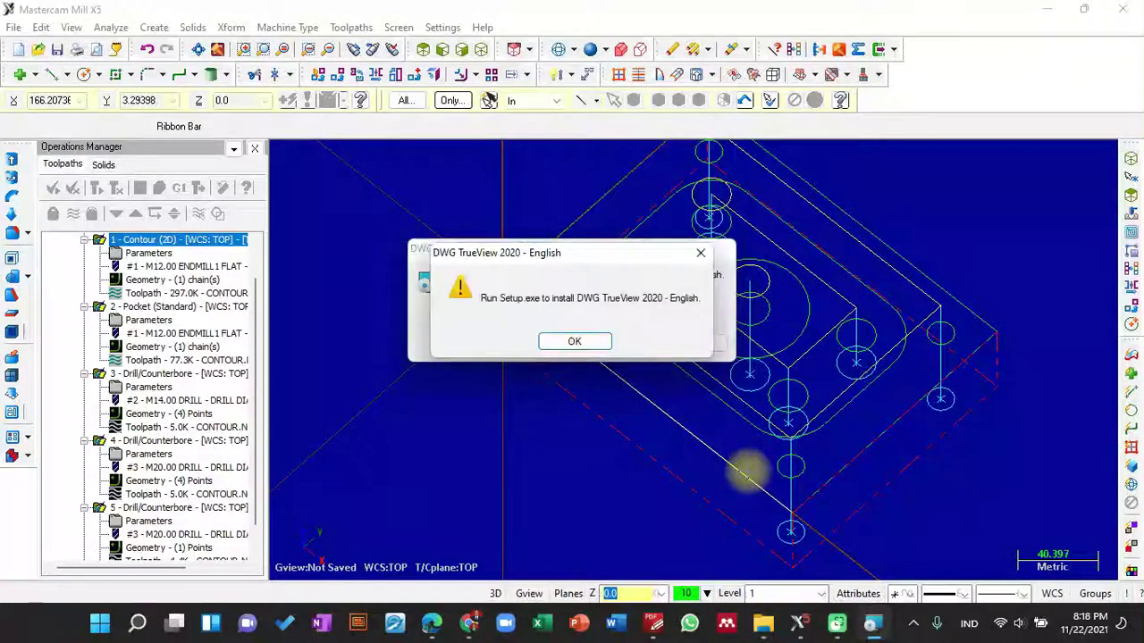
Dismiss the DWG TrueView installer prompts and maximize the Mastercam X Editor window containing the posted program
click(545, 342)
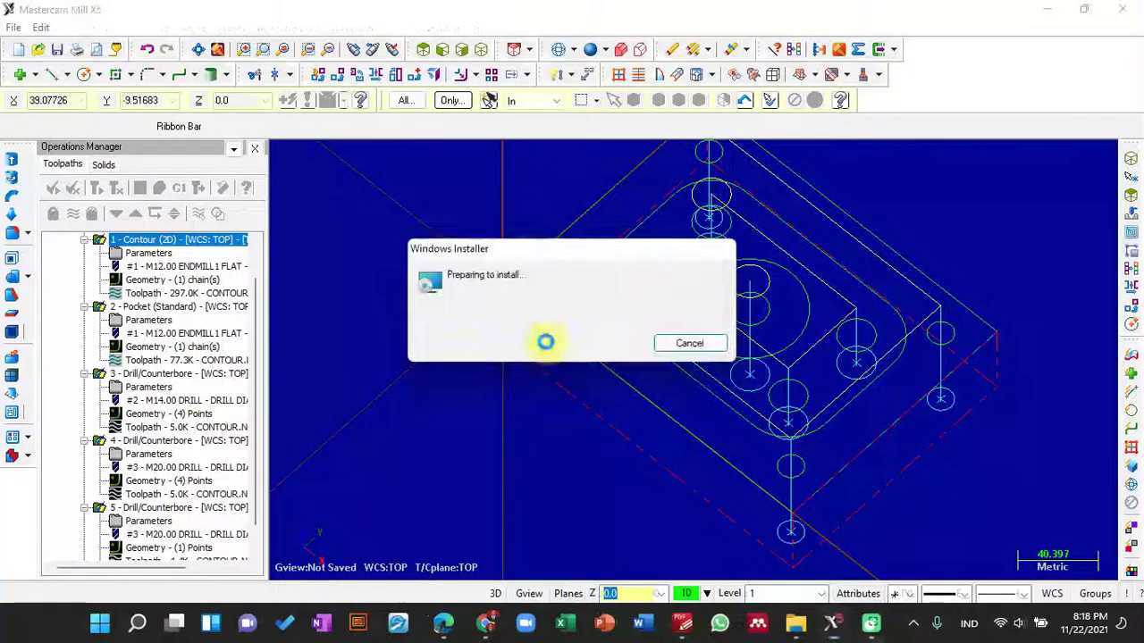
click(605, 340)
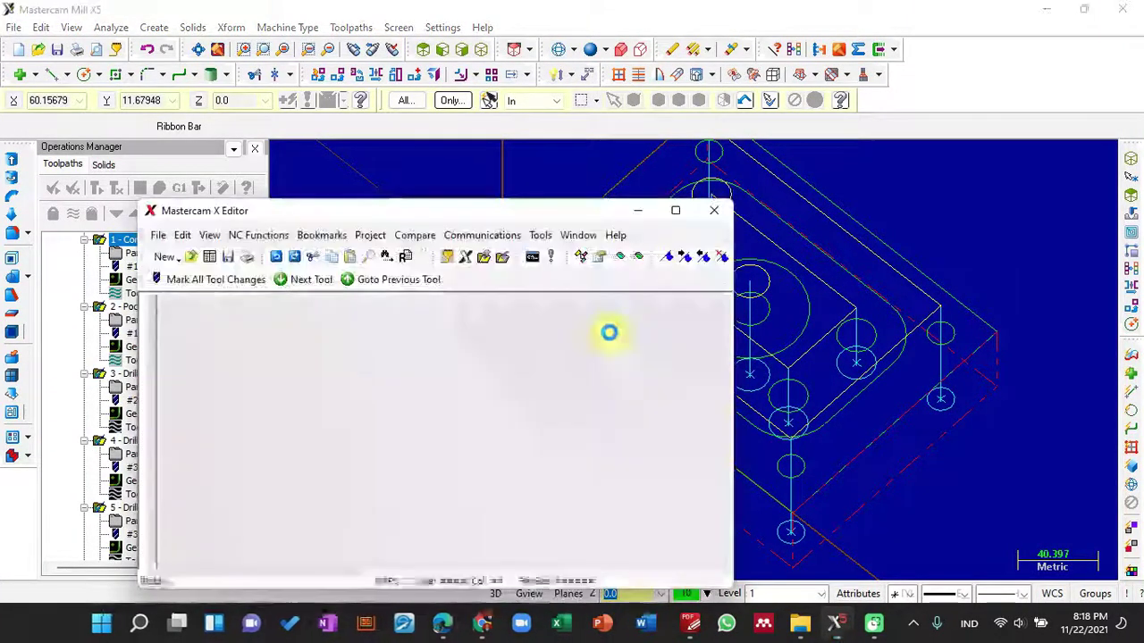
click(672, 214)
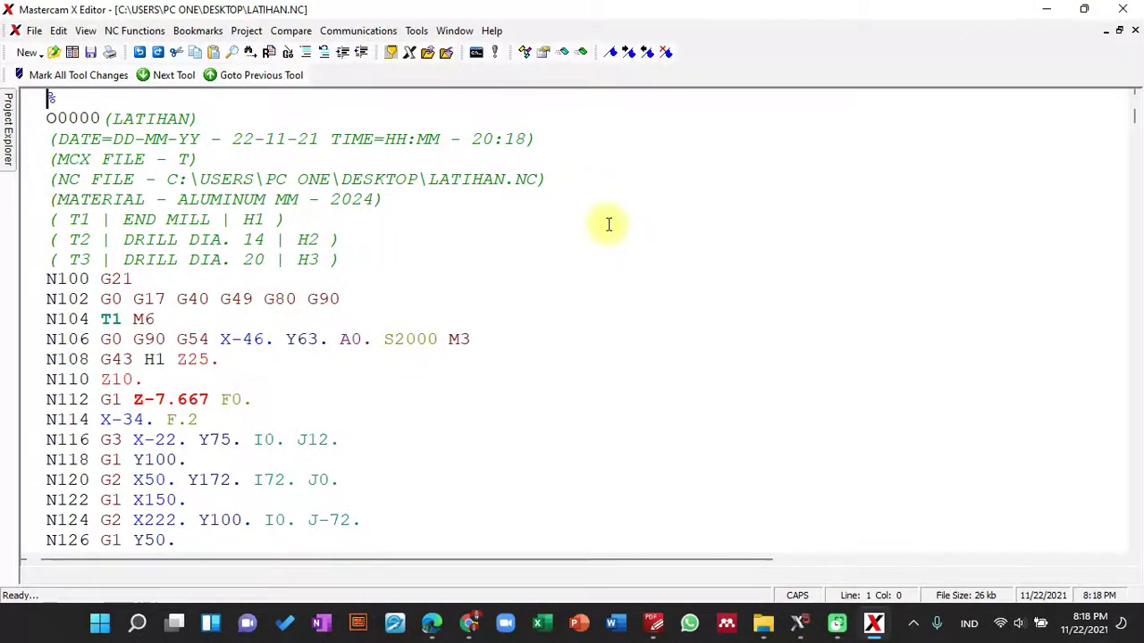
Examine the posted G-code of LATIHAN.NC, including the header, the tool list and the first contour passes
scroll(610, 227, down, 4)
scroll(622, 231, up, 4)
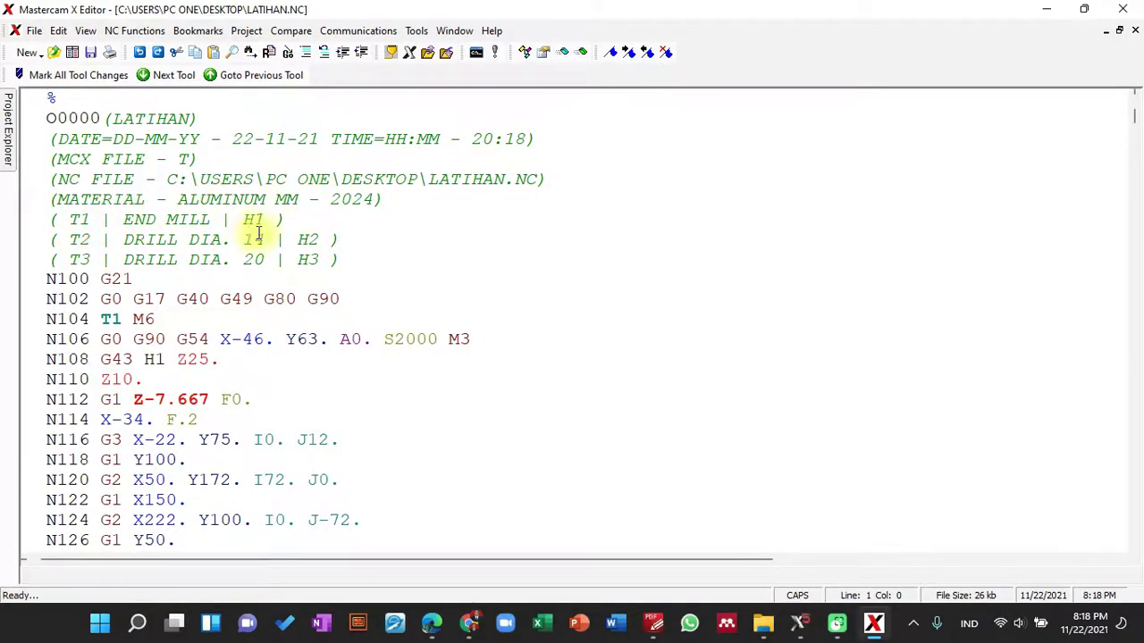
scroll(226, 285, down, 2)
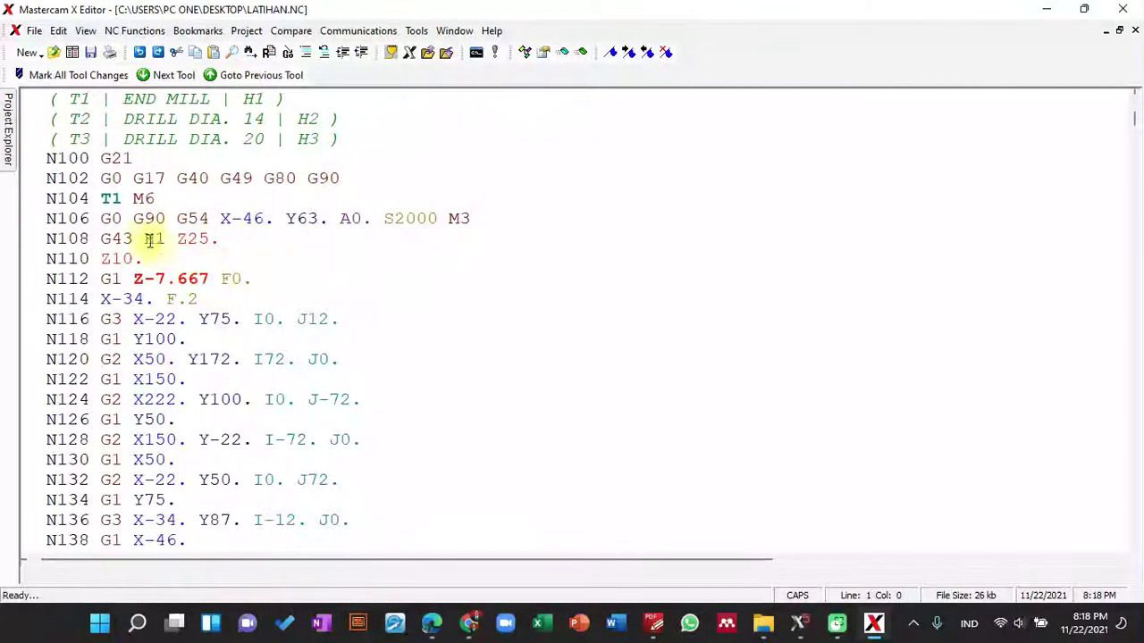
scroll(162, 219, up, 1)
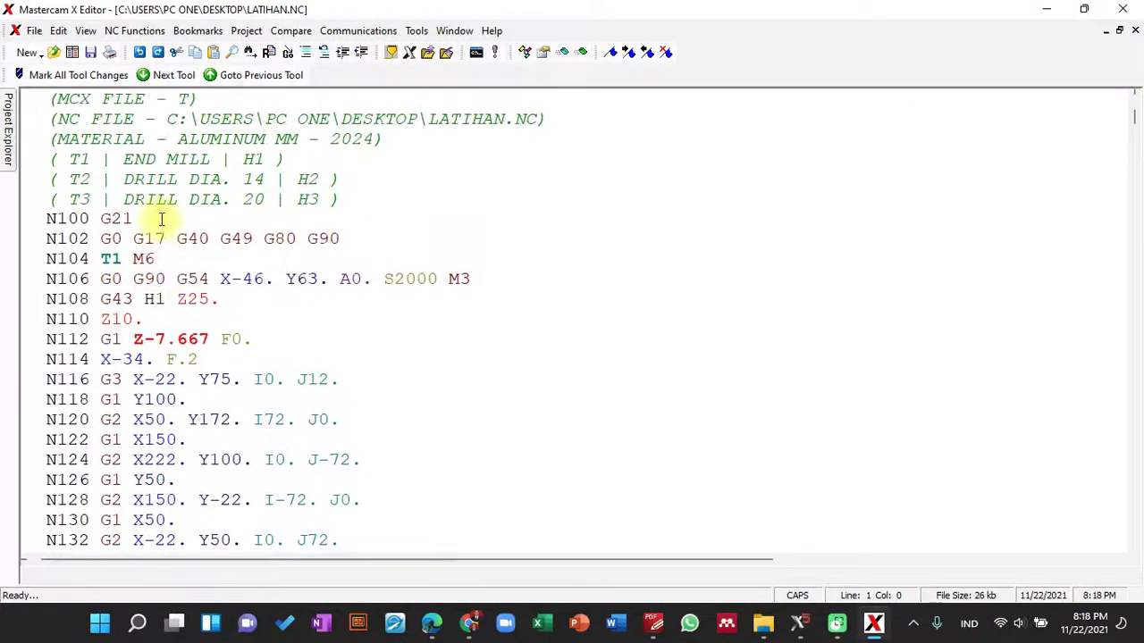
scroll(159, 220, down, 2)
scroll(163, 219, down, 8)
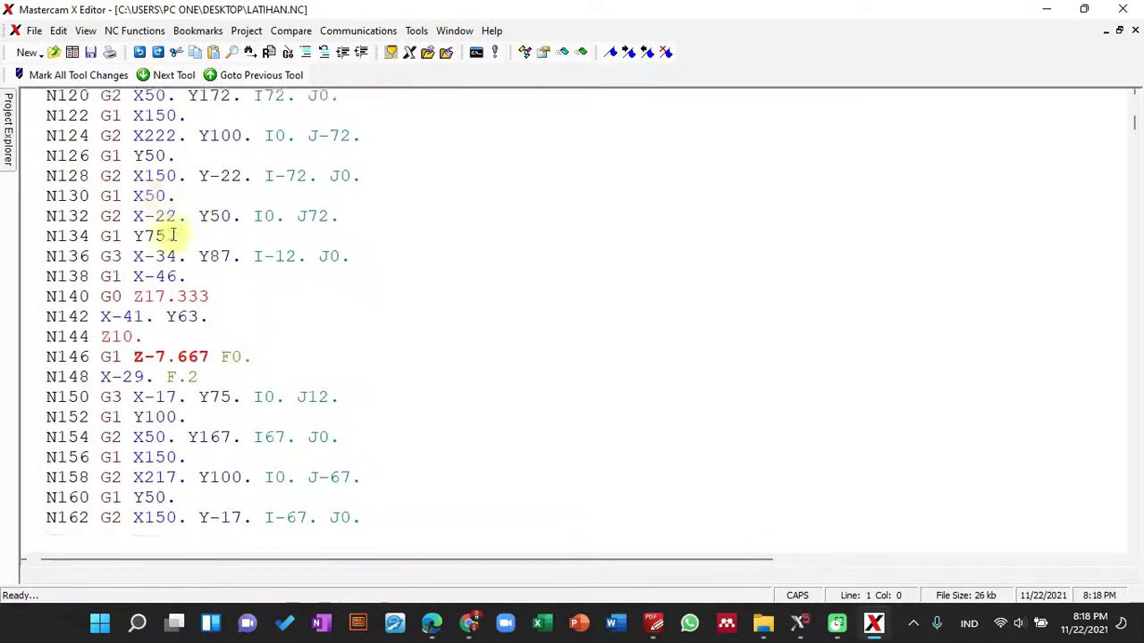
scroll(238, 305, down, 3)
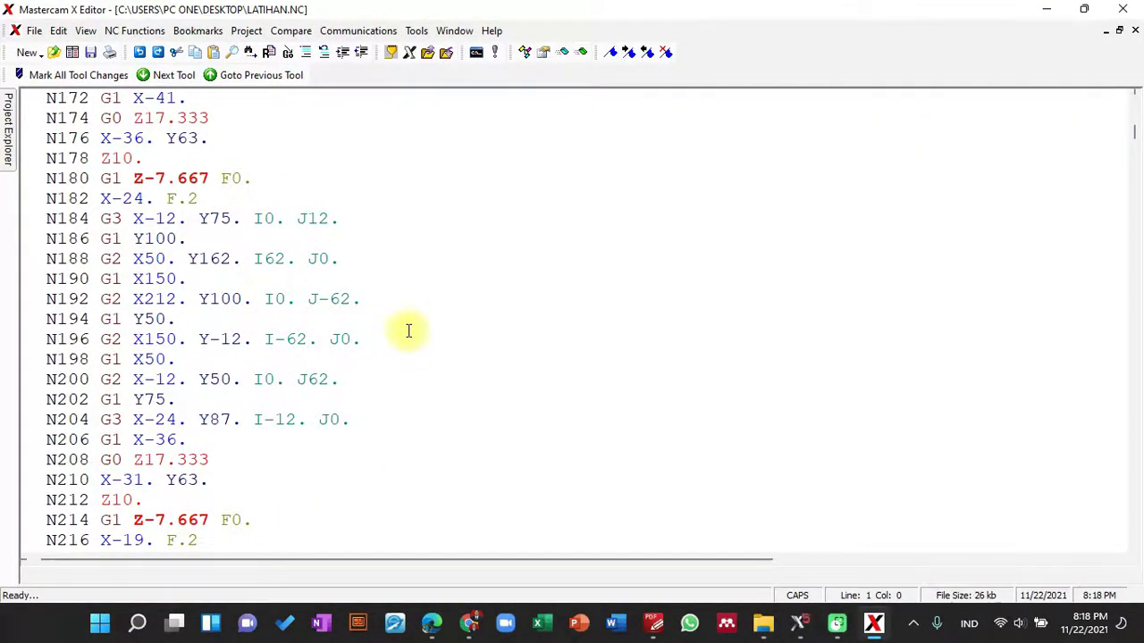
scroll(409, 331, up, 15)
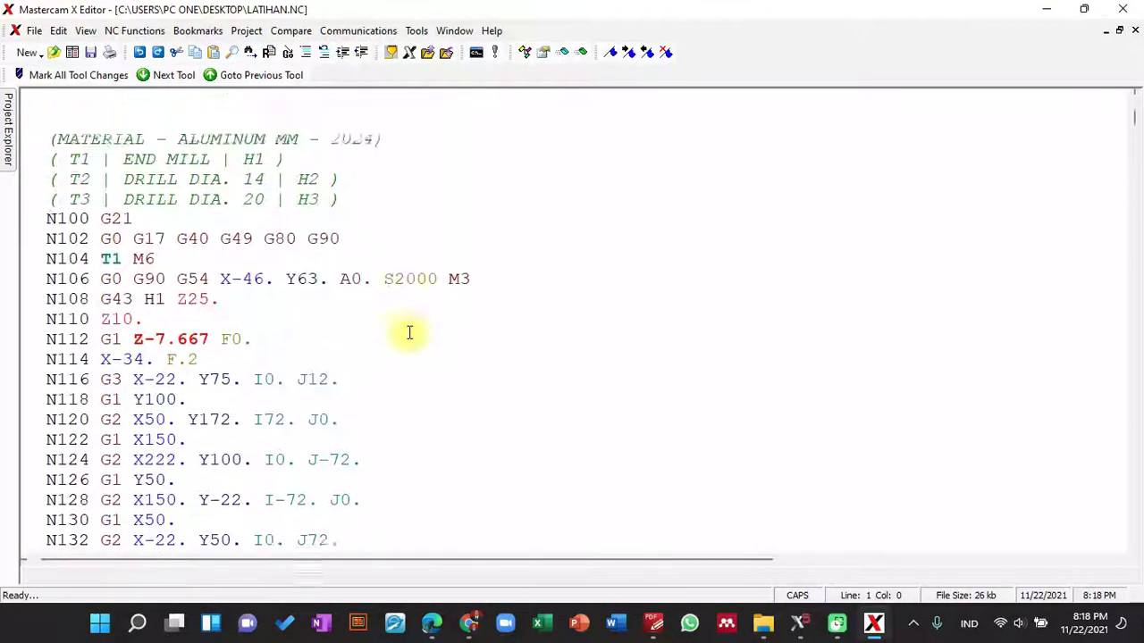
scroll(409, 333, up, 1)
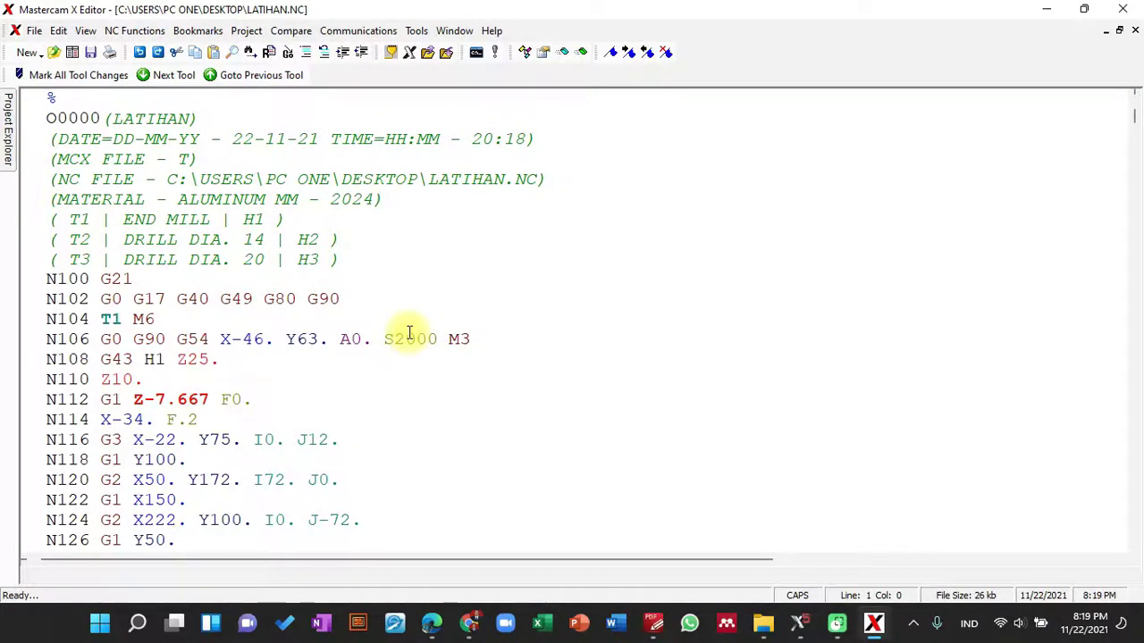
scroll(408, 333, down, 5)
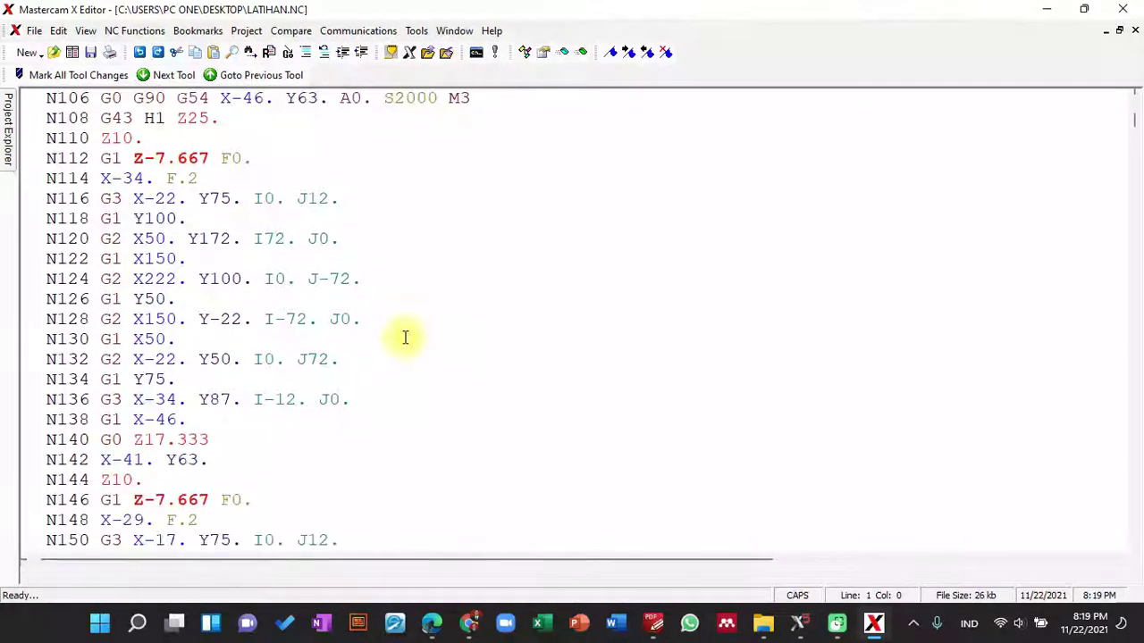
Review the contour passes down to block N214 and search the program for the next G43 code
scroll(405, 337, down, 3)
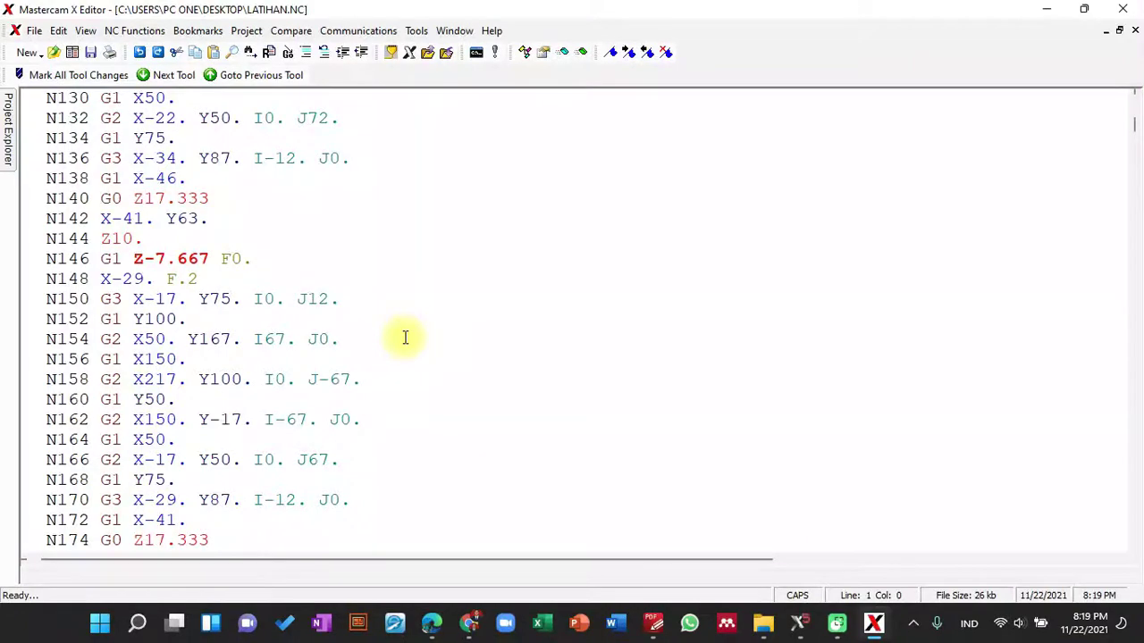
scroll(405, 337, down, 3)
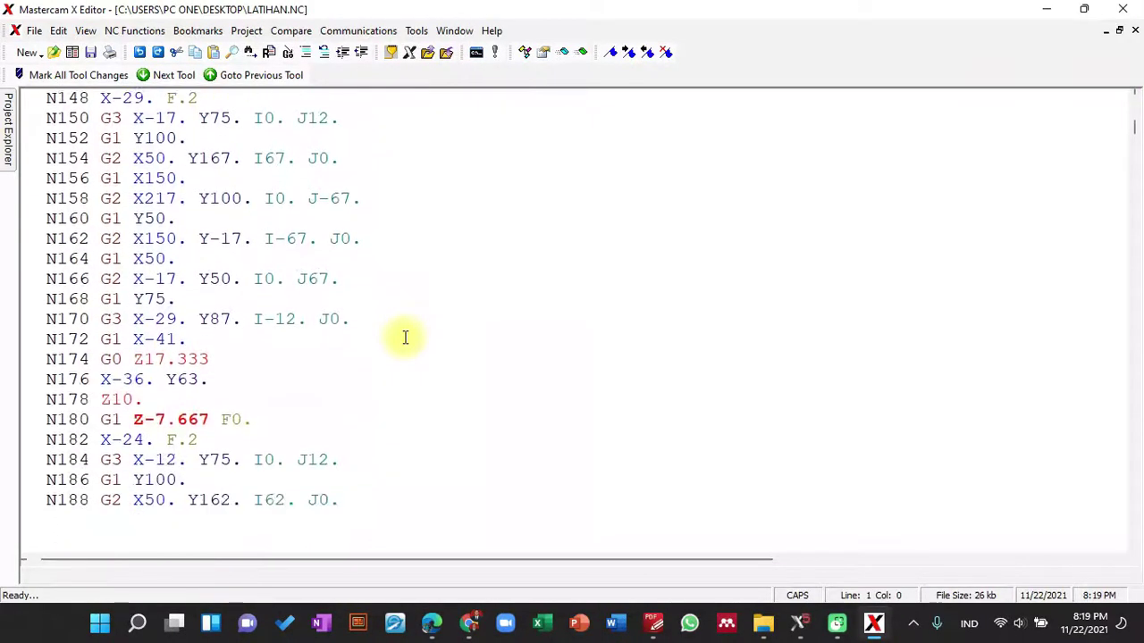
scroll(404, 337, down, 5)
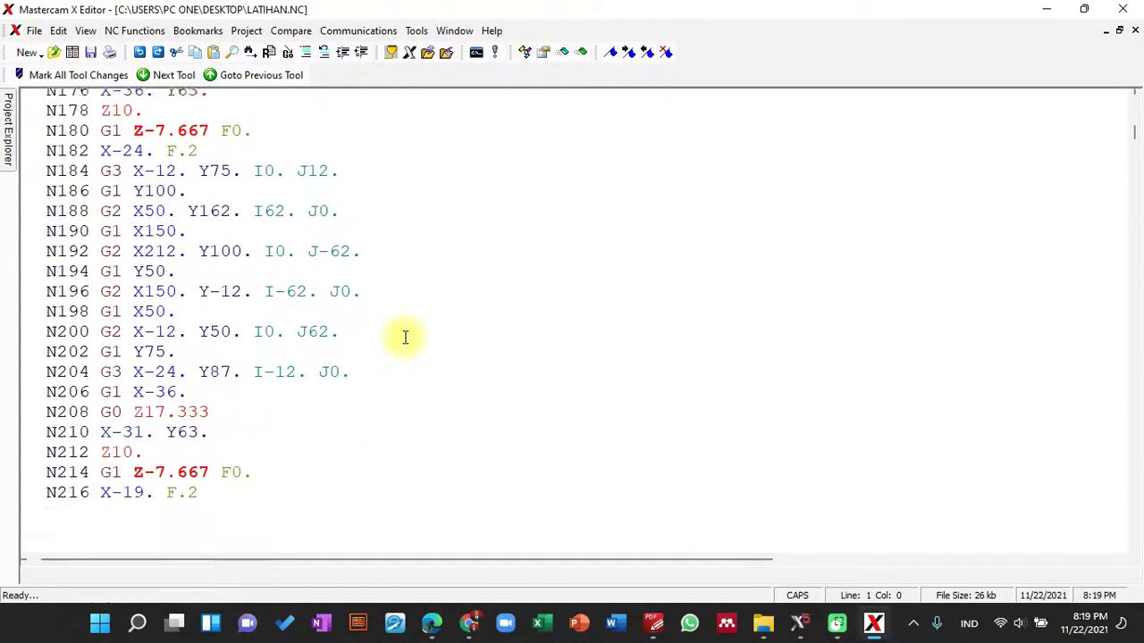
scroll(405, 337, down, 2)
click(405, 337)
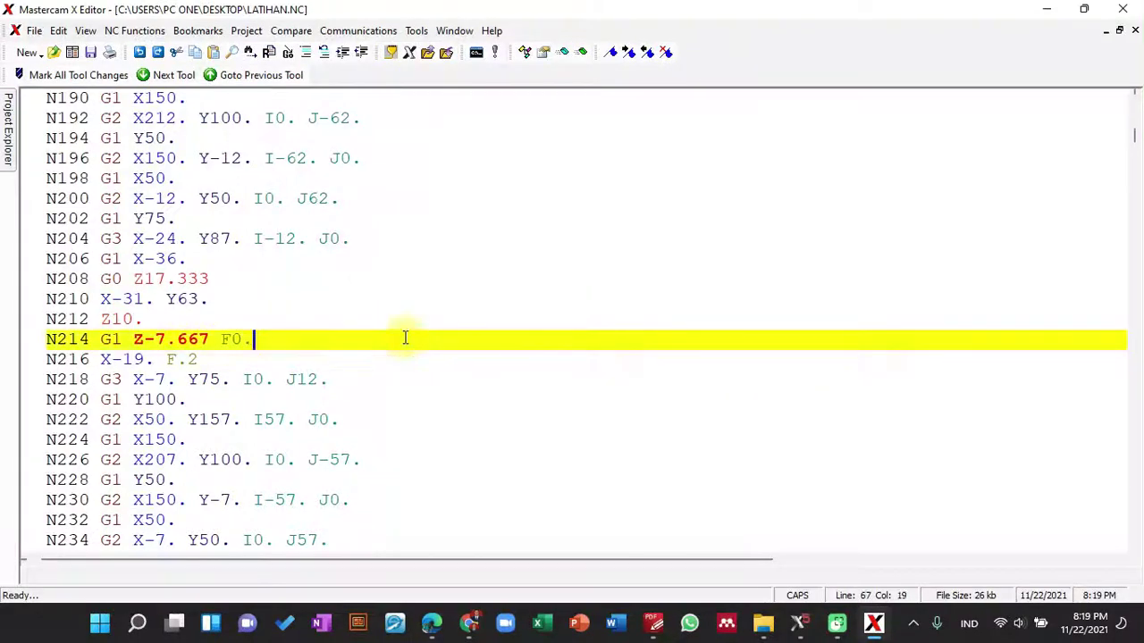
key(ctrl+f)
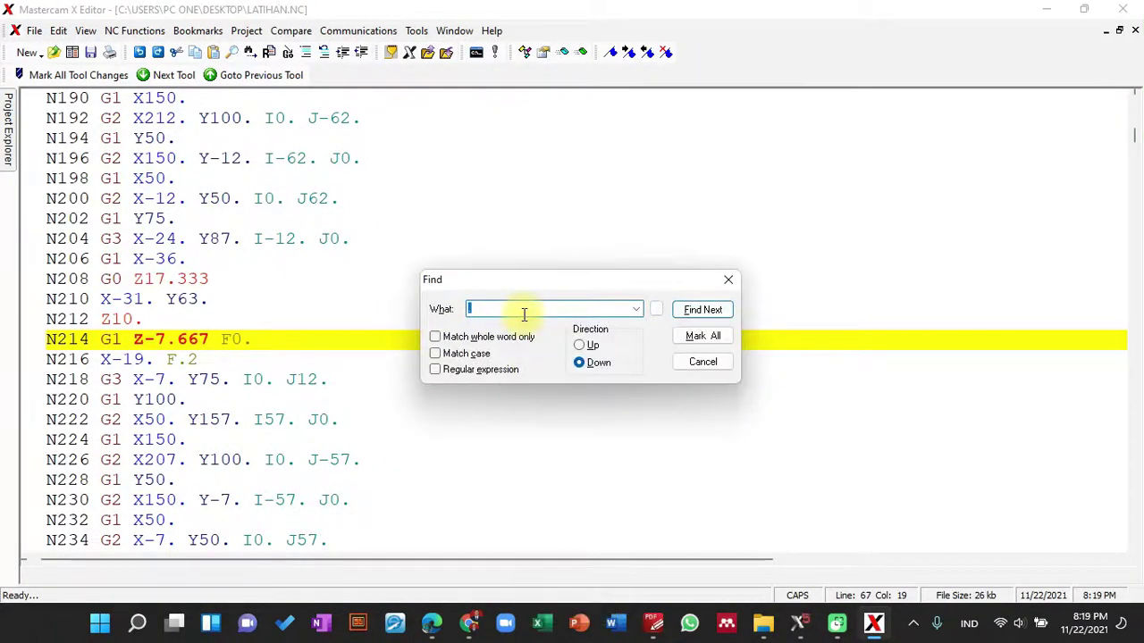
text(H)
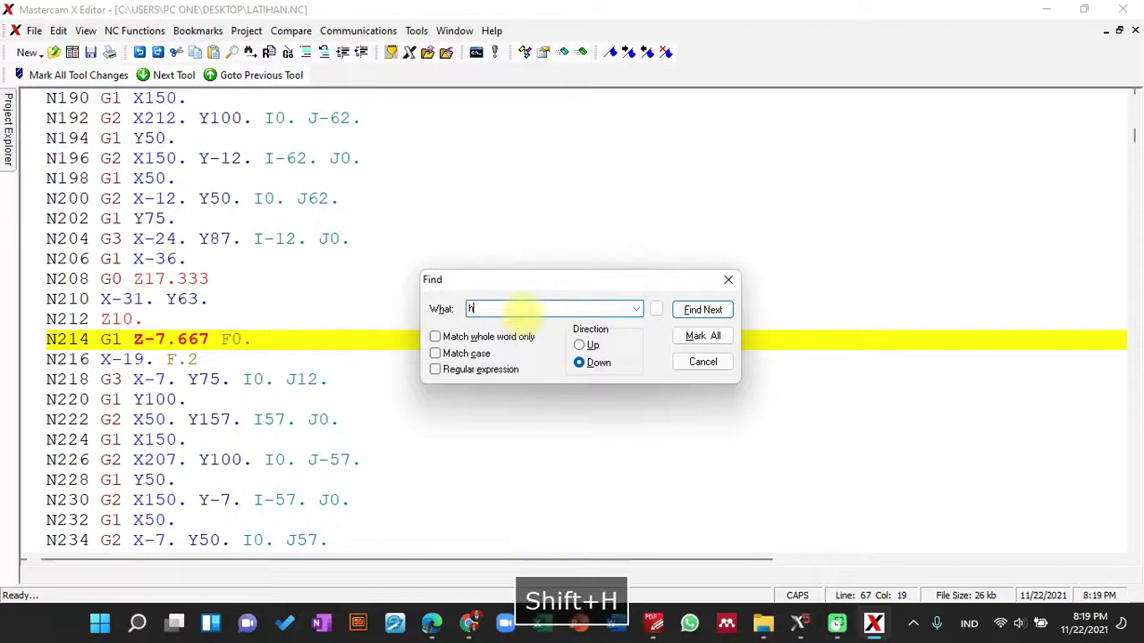
key(BackSpace)
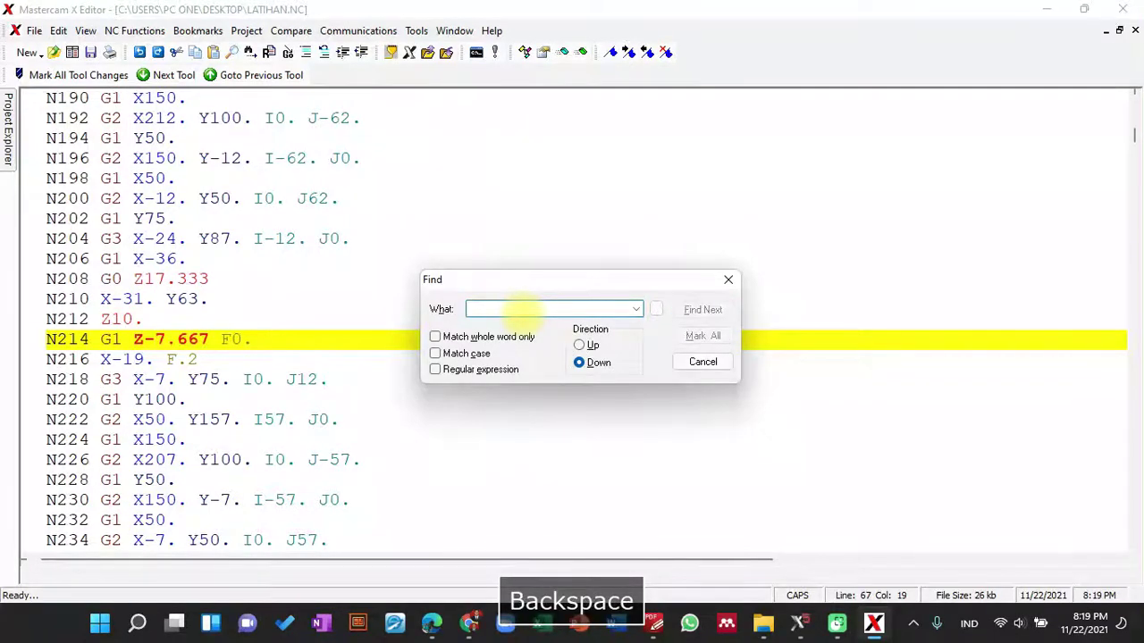
text(G)
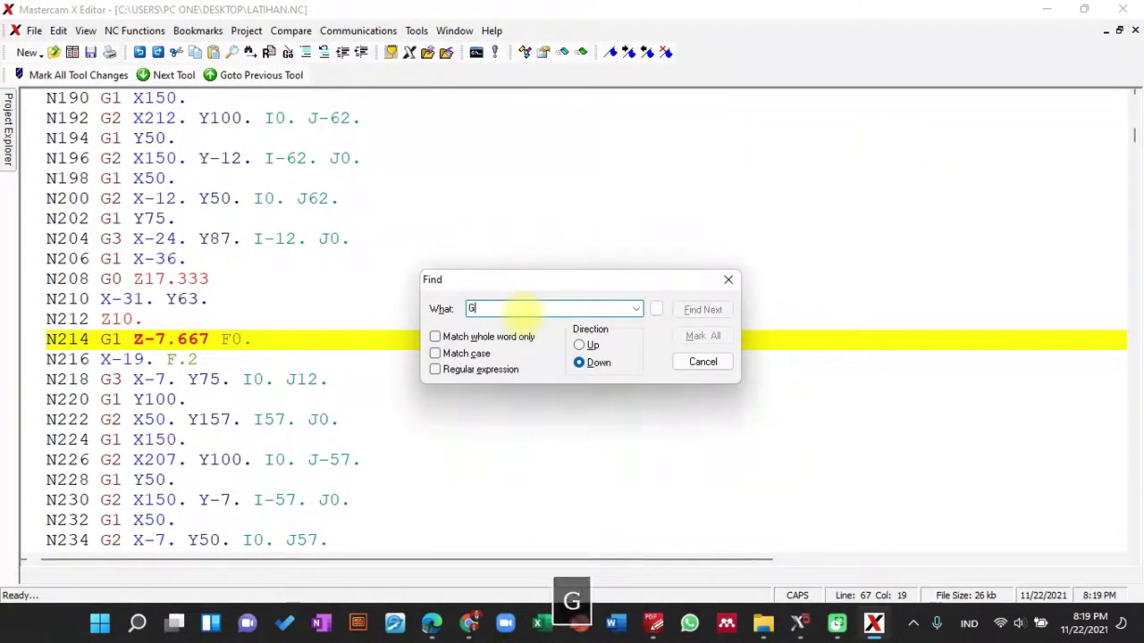
text(43)
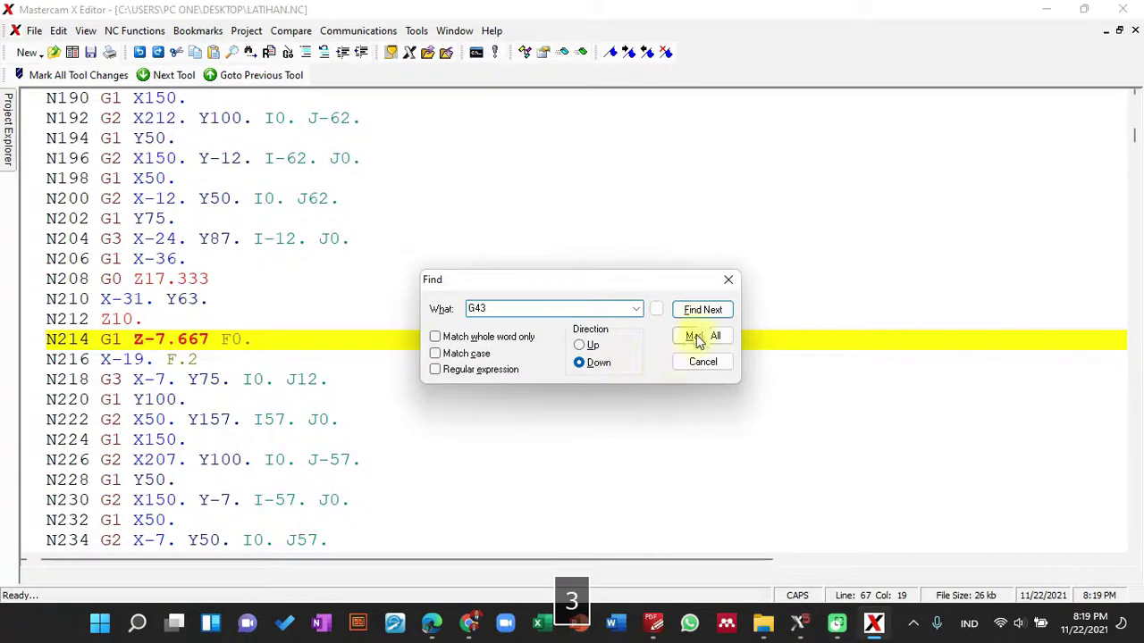
click(704, 311)
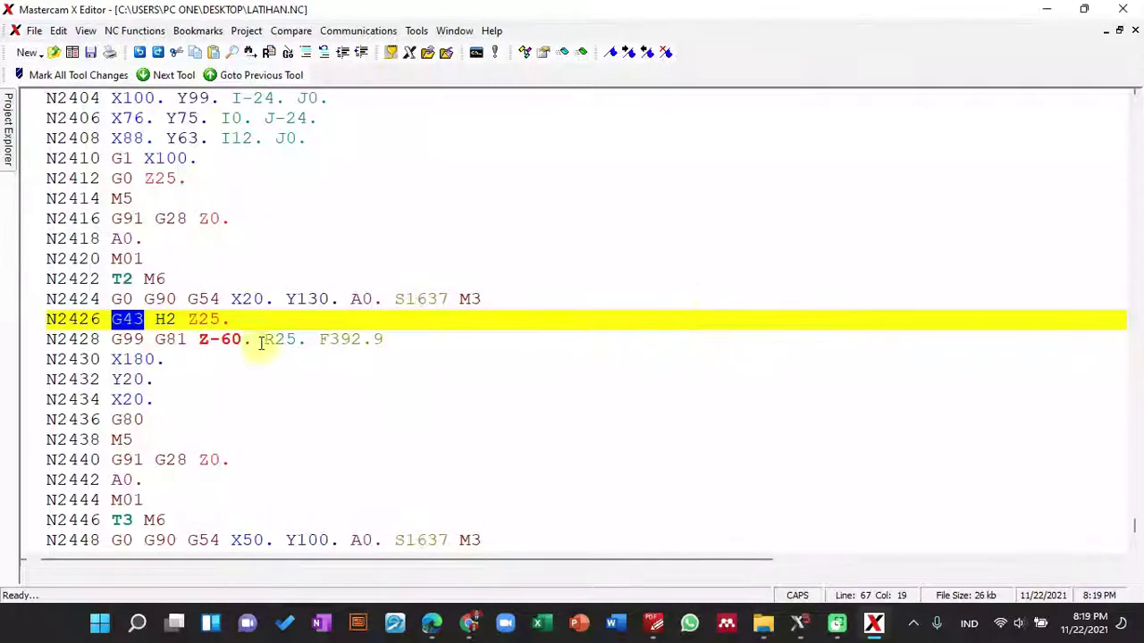
Delete the whole block N2426 G43 H2 Z25. and close up the empty line it leaves
drag(234, 320, 47, 320)
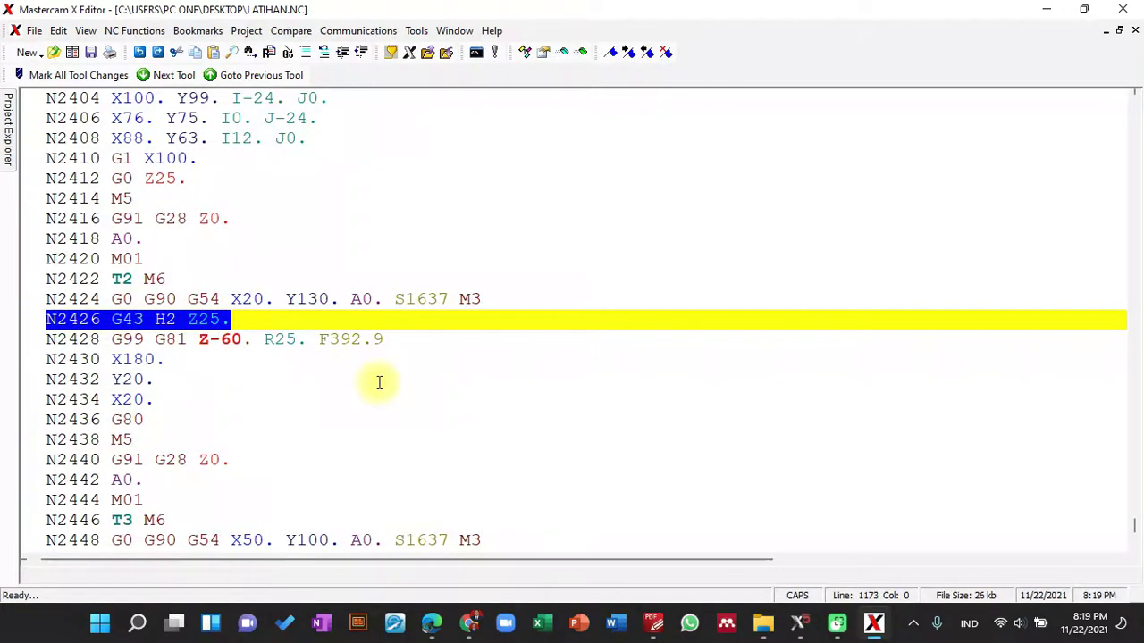
key(Delete)
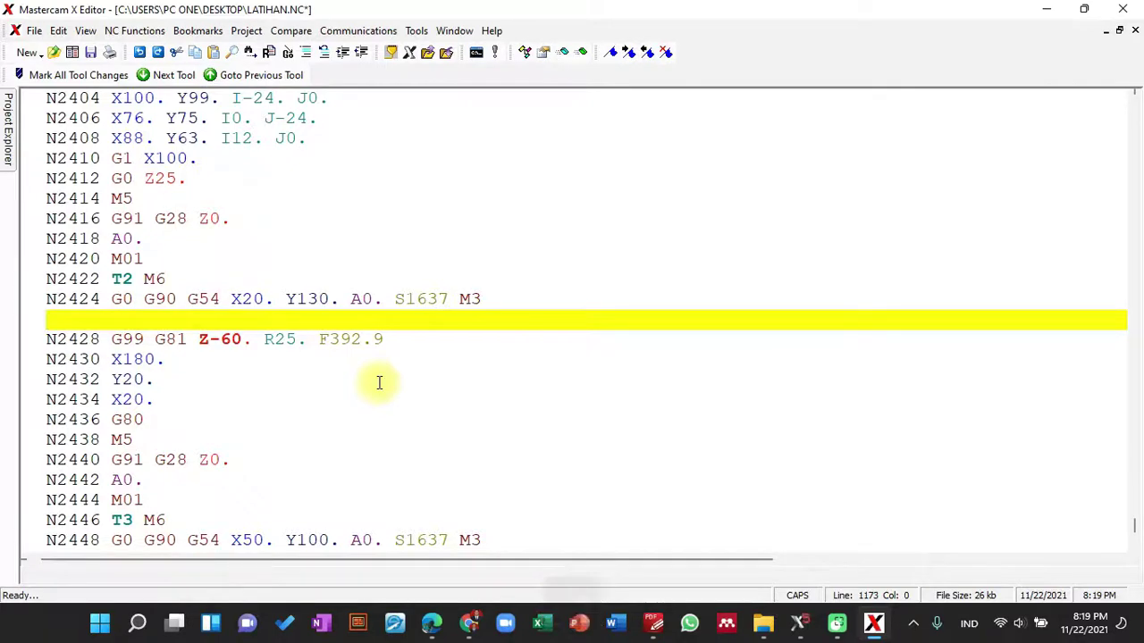
key(Delete)
Try to find the next G43 code after block N2428
key(ctrl+f)
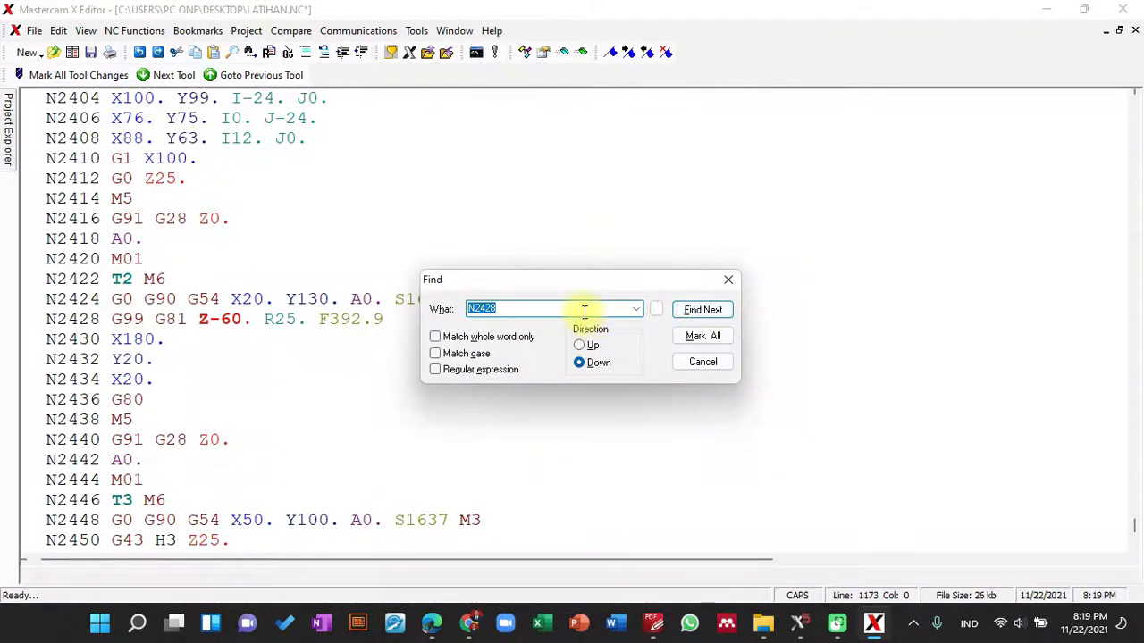
key(shift+g)
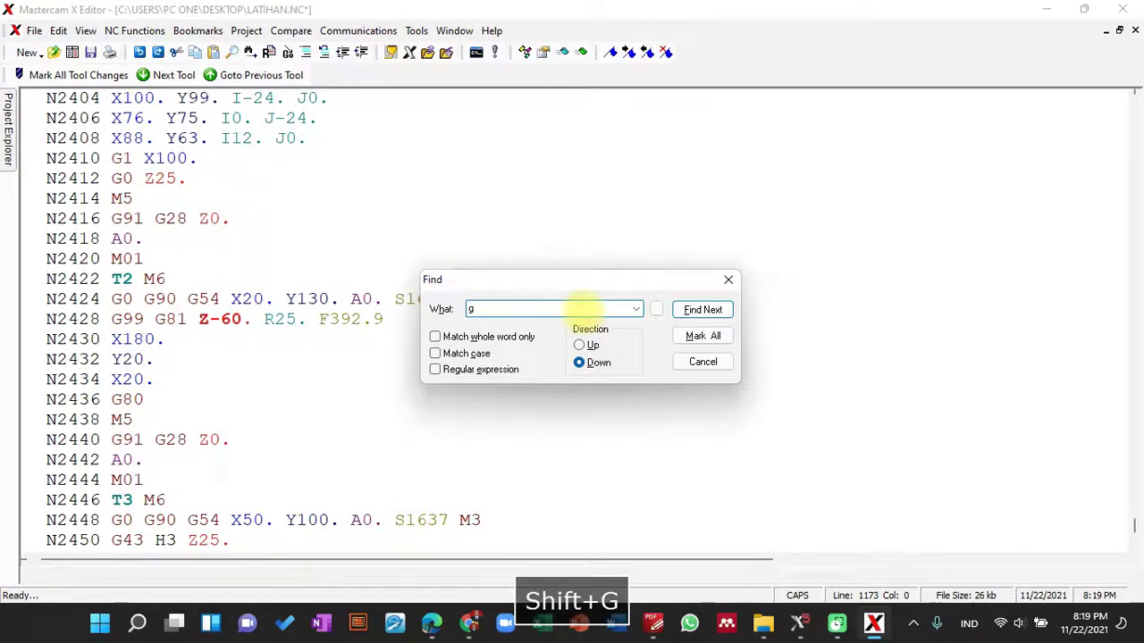
key(BackSpace)
text(G43)
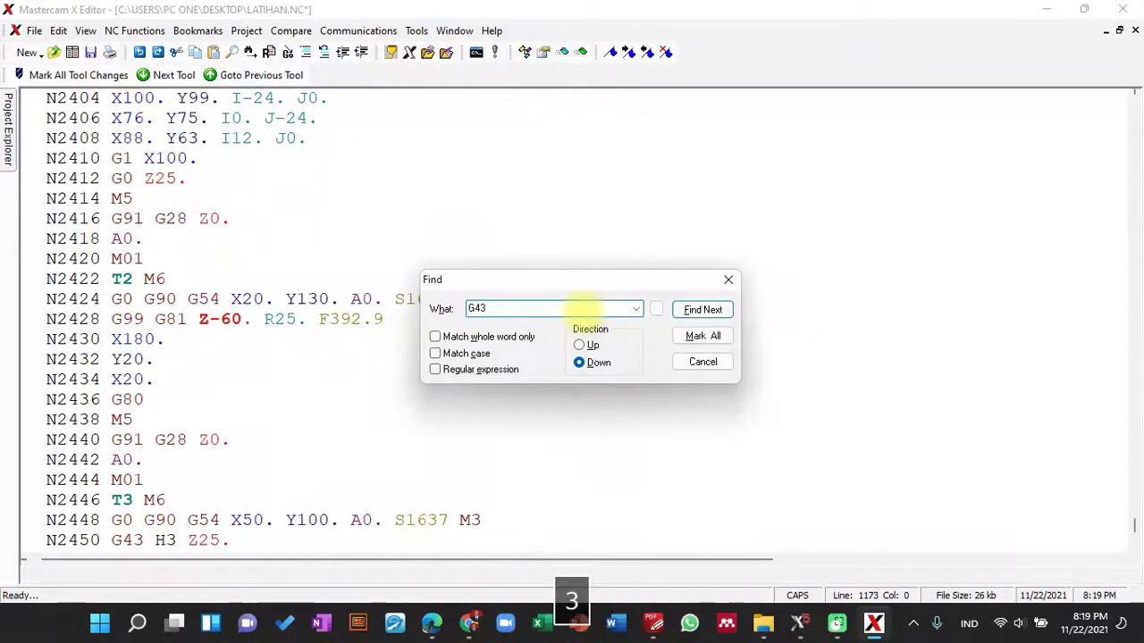
key(Return)
key(Return)
key(Return)
key(Return)
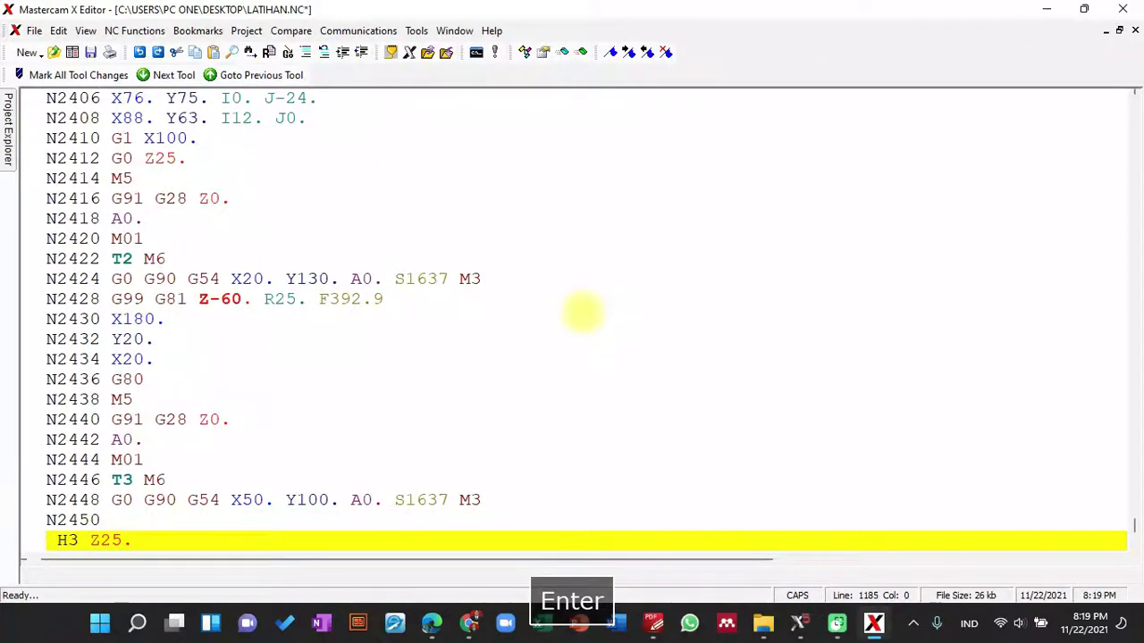
key(Return)
key(Return)
key(Return)
key(Return)
key(Return)
key(Return)
key(Return)
key(Return)
key(Return)
key(Return)
key(Return)
key(Return)
key(Return)
key(Return)
key(Return)
key(Return)
key(Return)
key(Return)
key(Return)
key(Return)
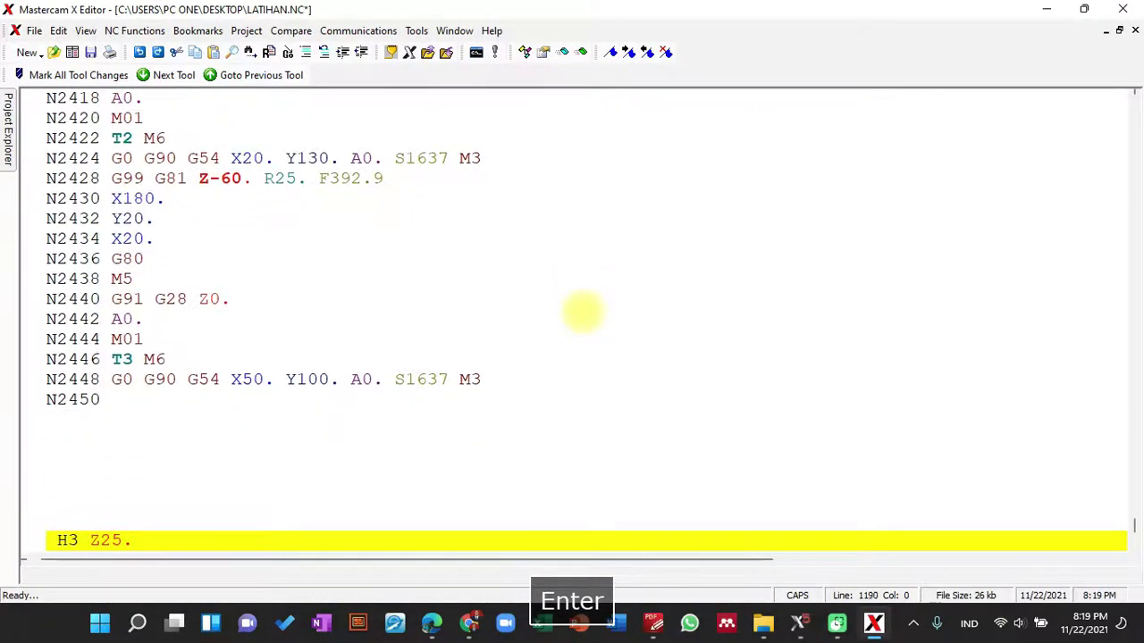
key(Escape)
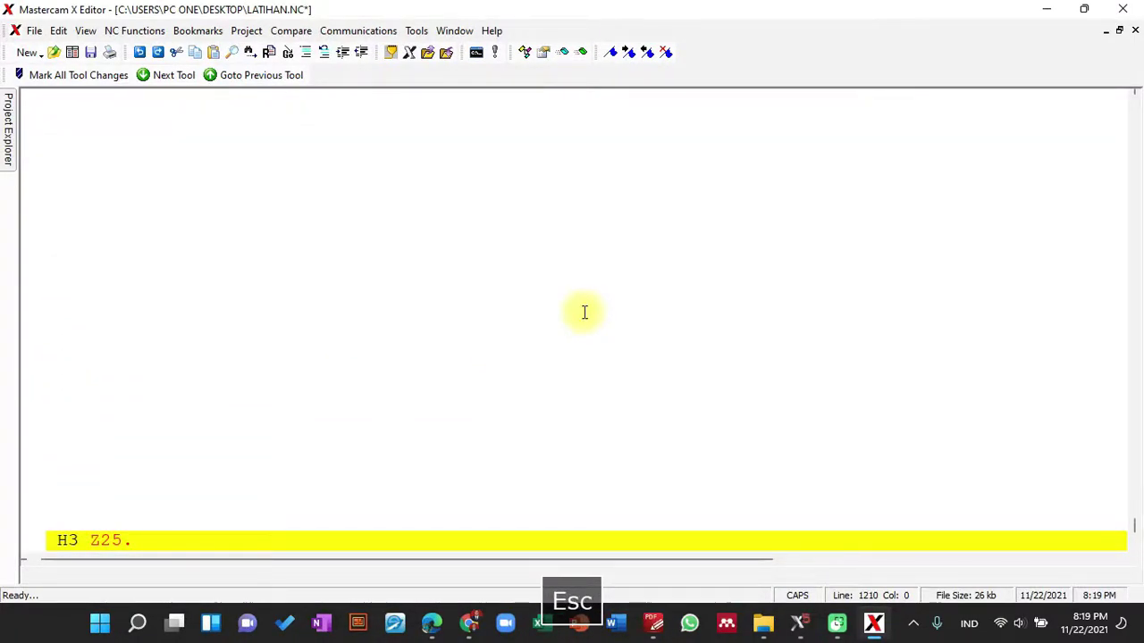
scroll(666, 173, up, 12)
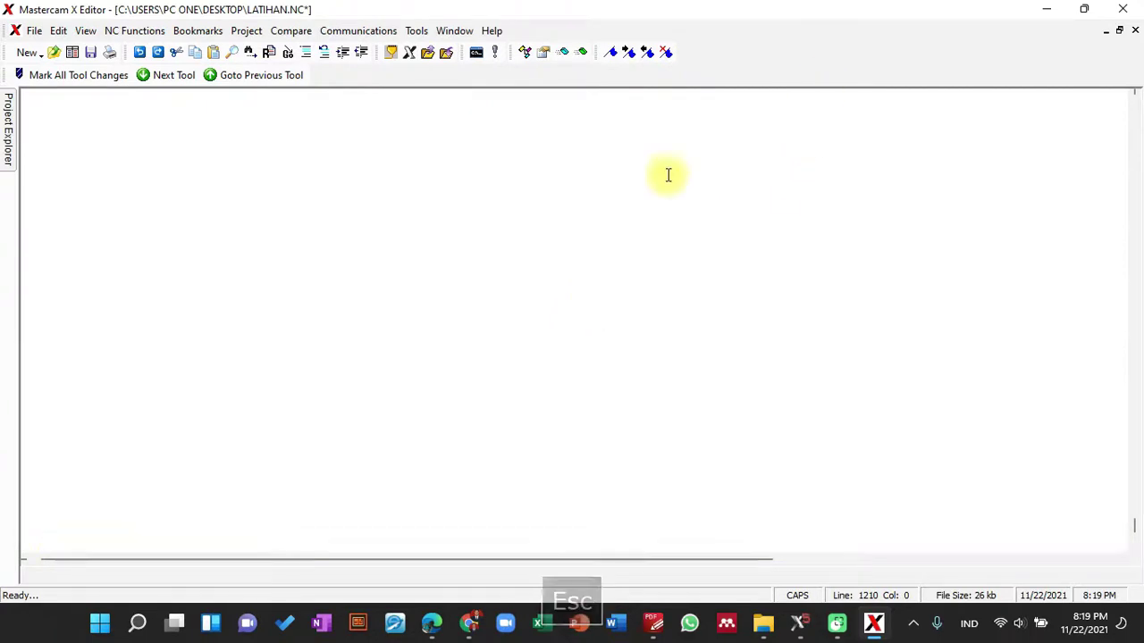
scroll(317, 215, down, 10)
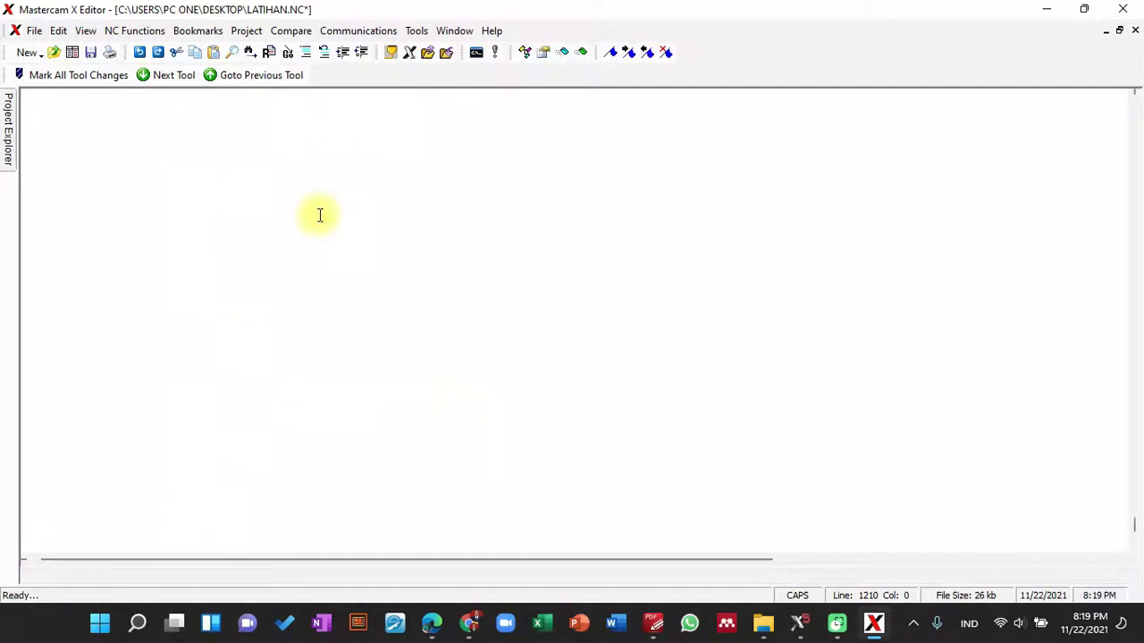
scroll(327, 216, up, 1)
scroll(327, 216, down, 2)
scroll(327, 216, up, 6)
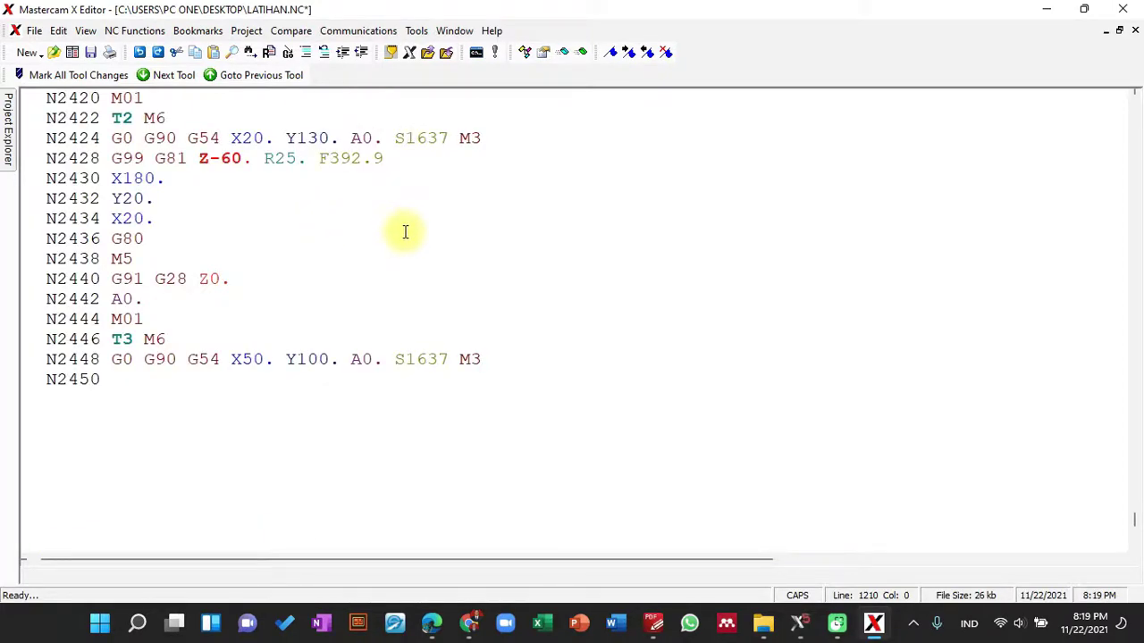
Undo the accidental line breaks and restore the overwritten G43 code in block N2450
key(ctrl+z)
key(ctrl+z)
key(ctrl+z)
key(ctrl+z)
key(ctrl+z)
key(ctrl+z)
key(ctrl+z)
key(ctrl+z)
key(ctrl+z)
key(ctrl+z)
key(ctrl+z)
key(ctrl+z)
key(ctrl+z)
key(ctrl+z)
key(ctrl+z)
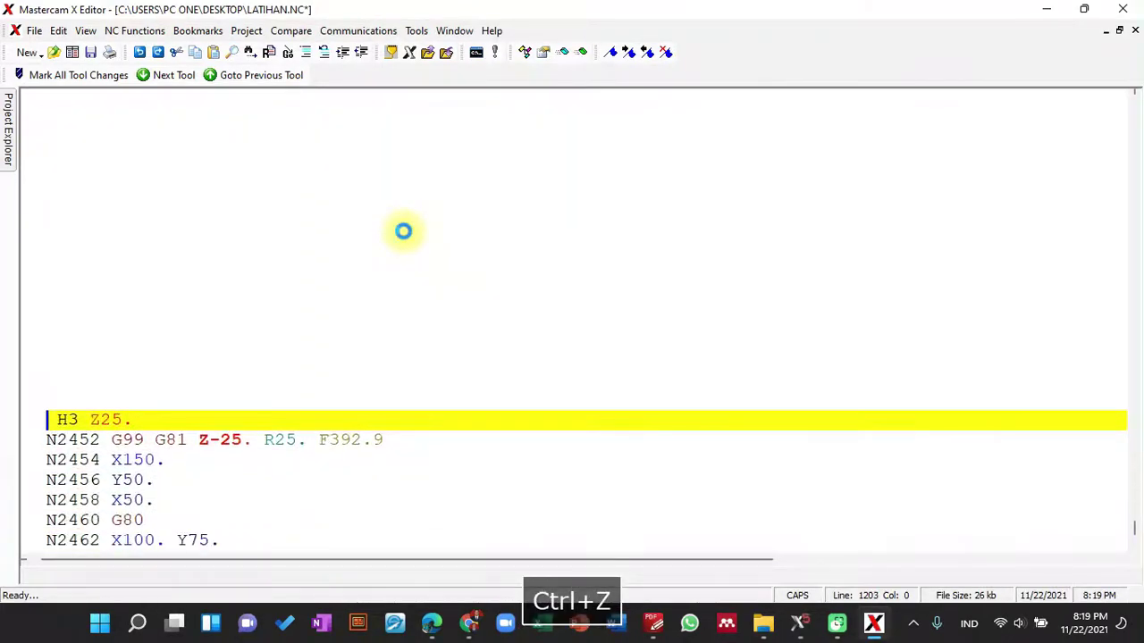
key(ctrl+z)
key(ctrl+z)
key(ctrl+z)
key(ctrl+z)
key(ctrl+z)
key(ctrl+z)
key(ctrl+z)
key(ctrl+z)
key(ctrl+z)
key(ctrl+z)
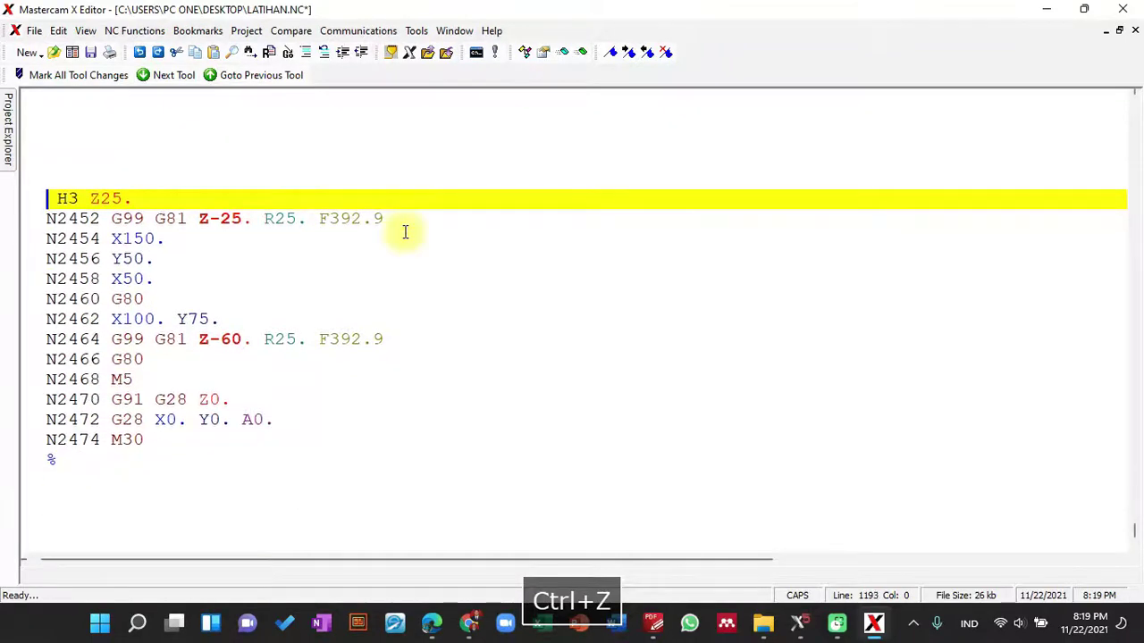
key(ctrl+z)
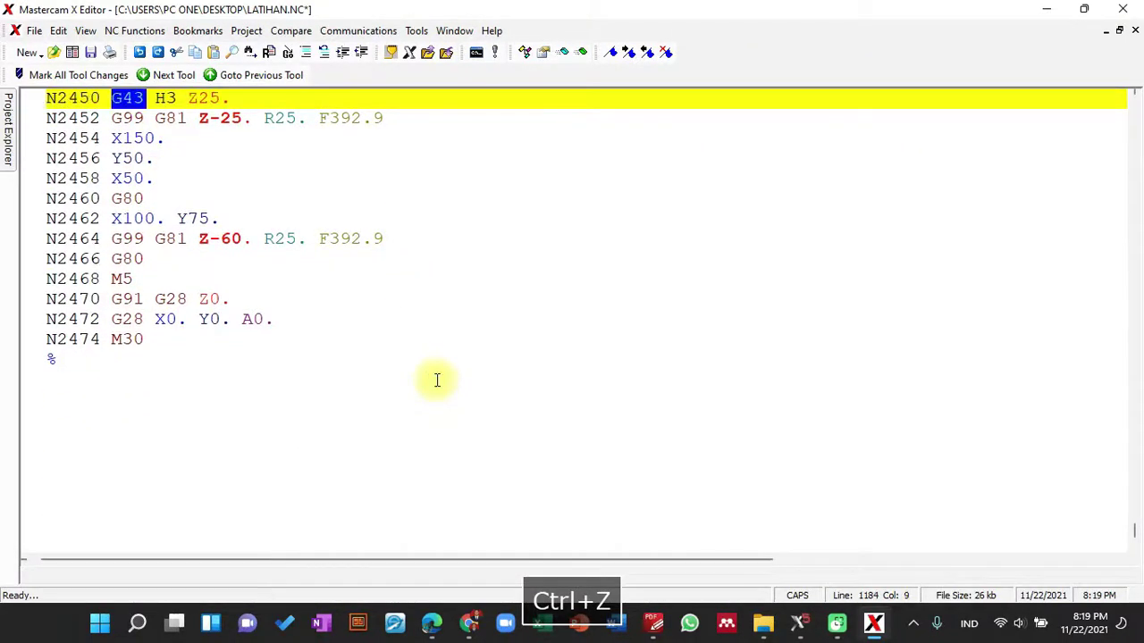
Review the T2 and T3 drilling blocks through the program end and search for G43 again
scroll(427, 360, up, 5)
scroll(426, 360, up, 1)
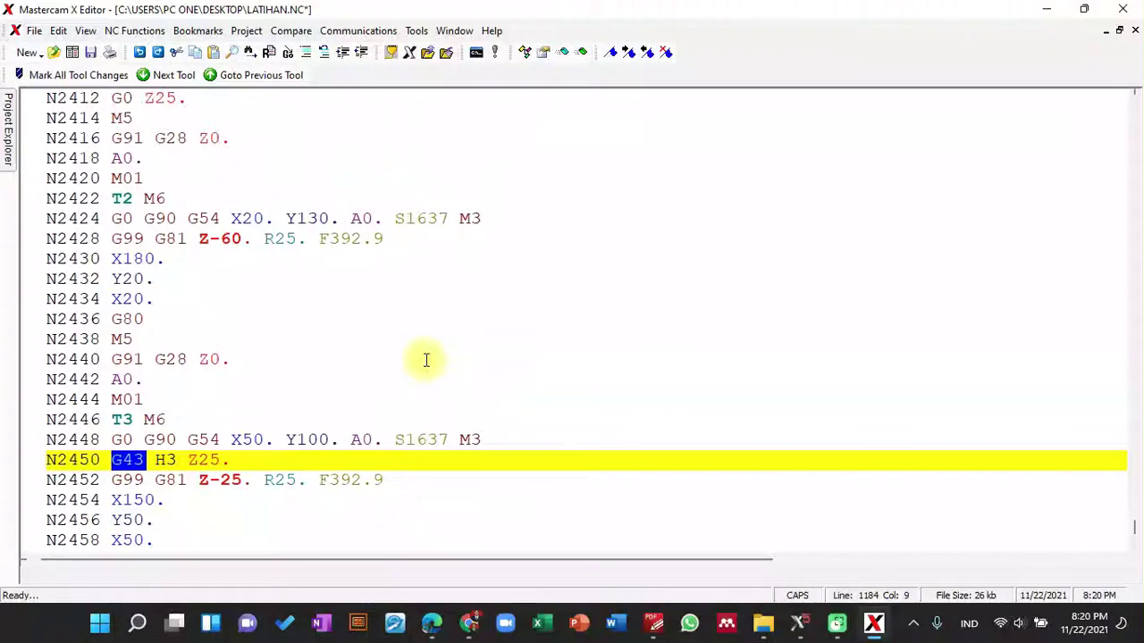
scroll(399, 360, down, 6)
scroll(382, 383, down, 1)
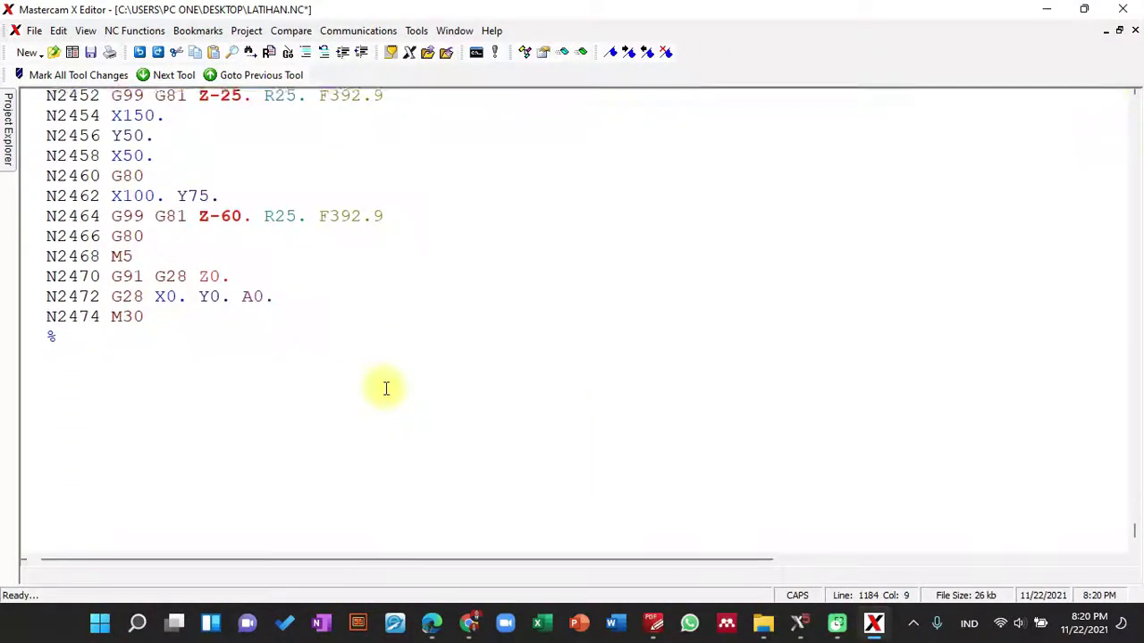
scroll(391, 403, up, 5)
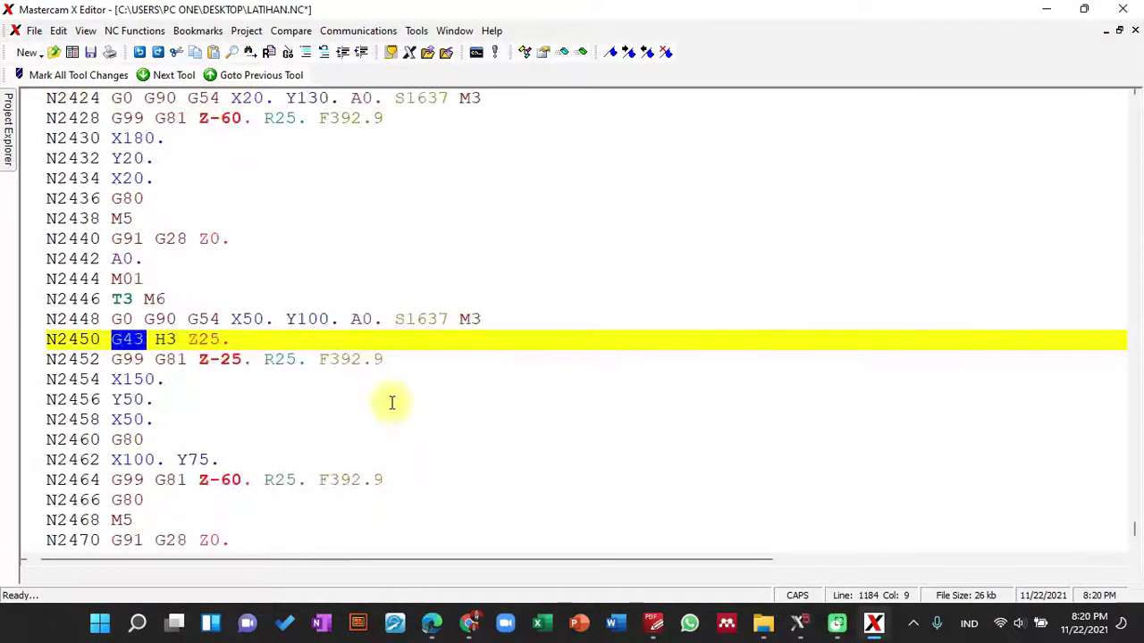
scroll(392, 403, up, 14)
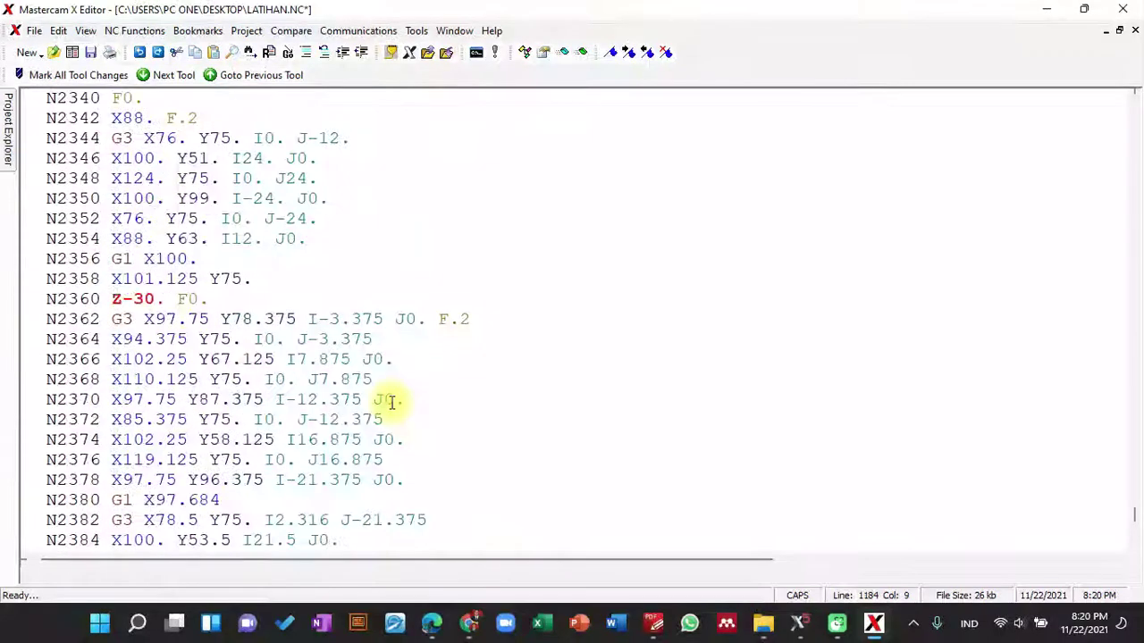
key(ctrl+f)
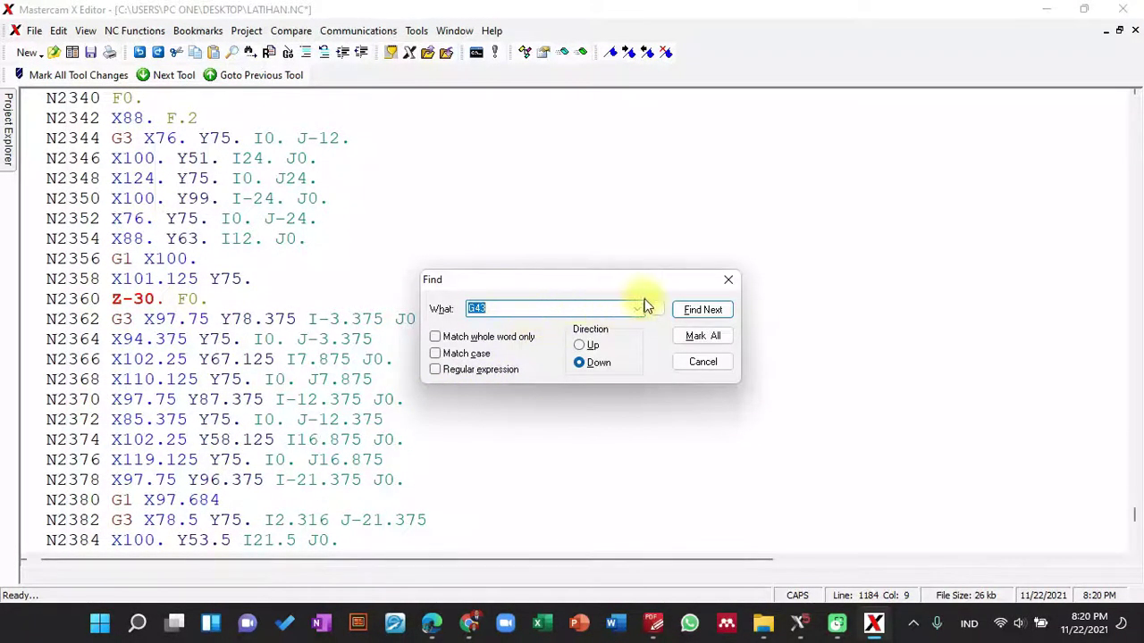
click(693, 309)
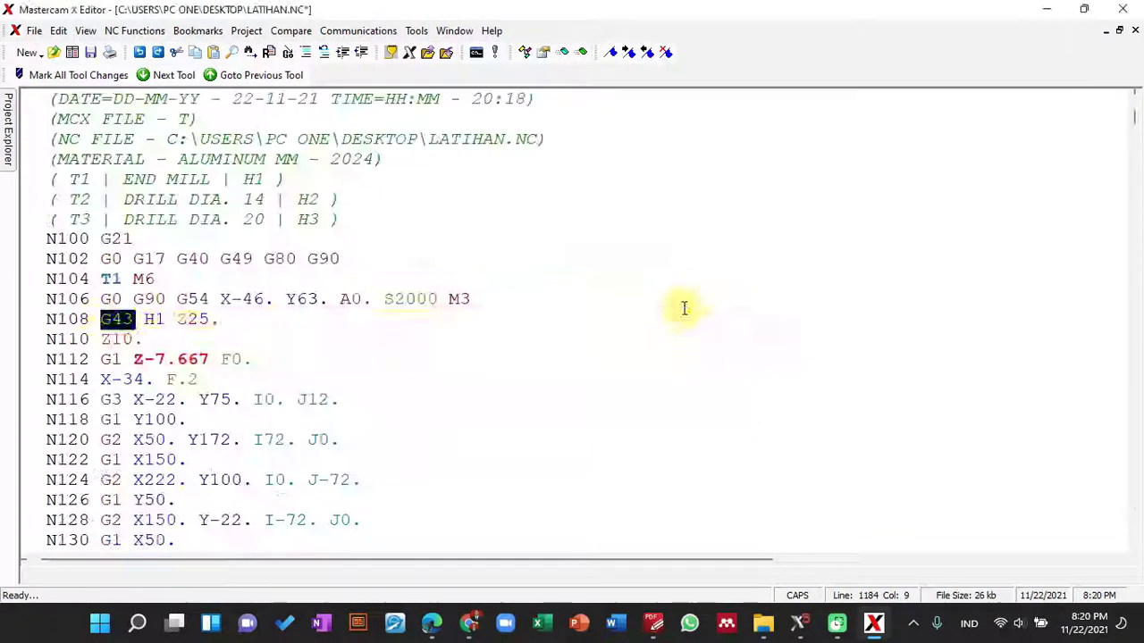
Delete the whole block N108 G43 H1 Z25. and remove the empty line it leaves
click(234, 318)
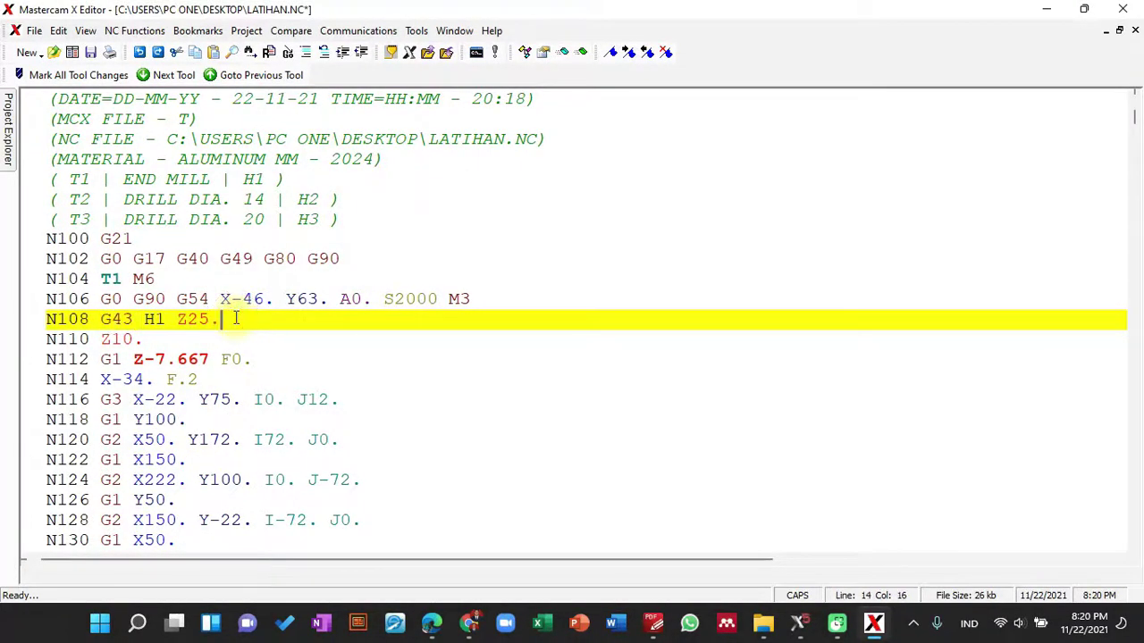
shift+click(47, 319)
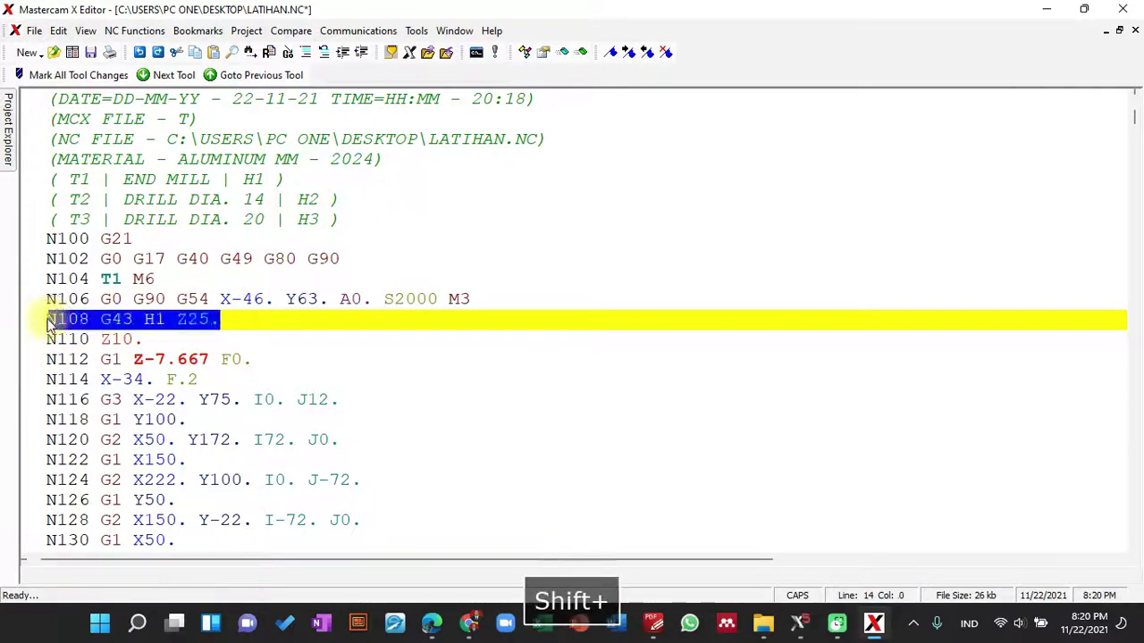
key(Delete)
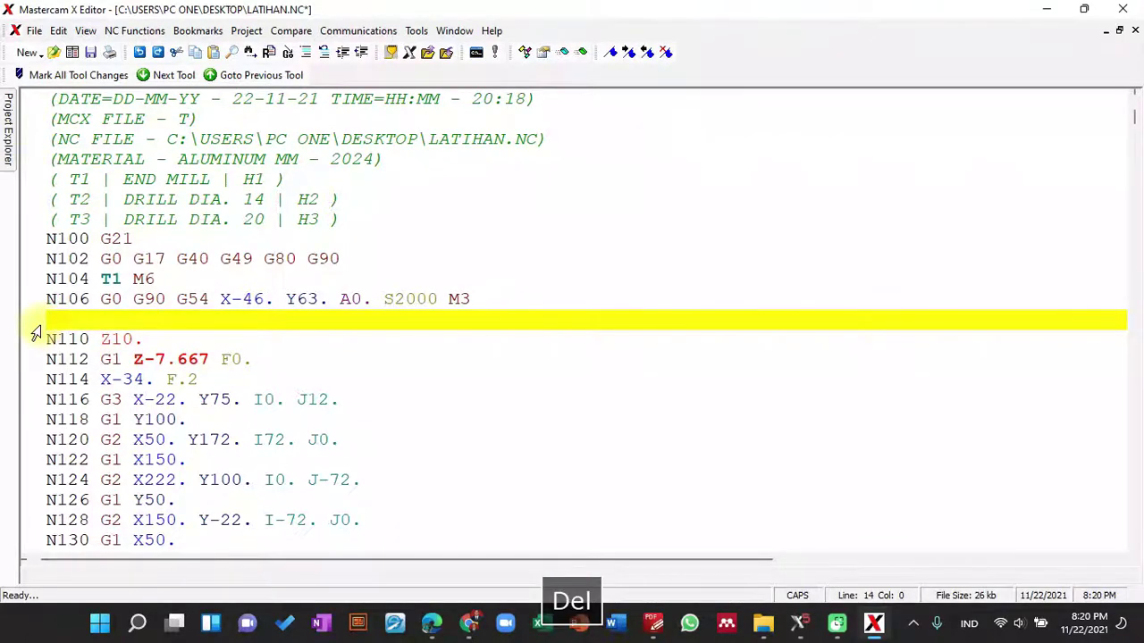
key(BackSpace)
click(702, 347)
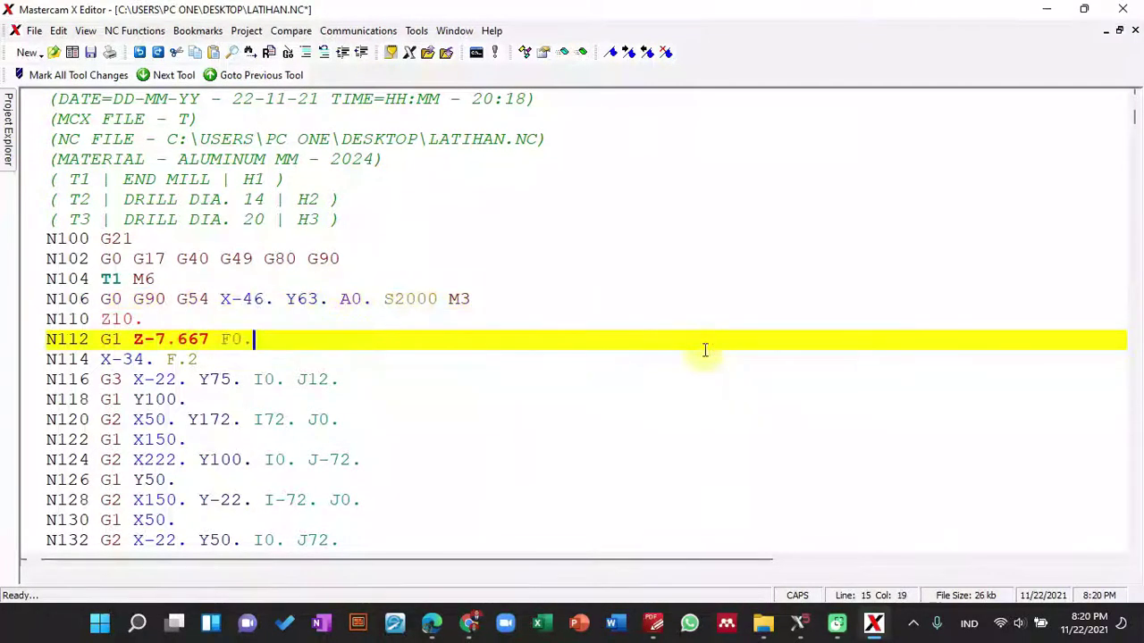
Find the next G43 code and delete the whole block N2450 G43 H3 Z25. together with its empty line
key(ctrl+f)
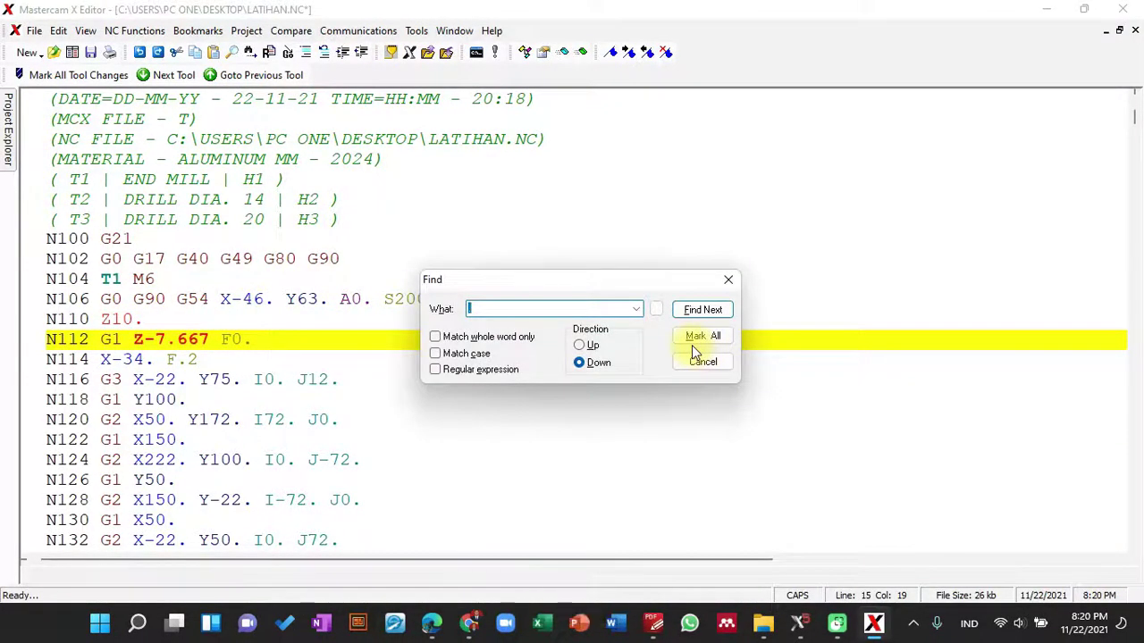
text(G)
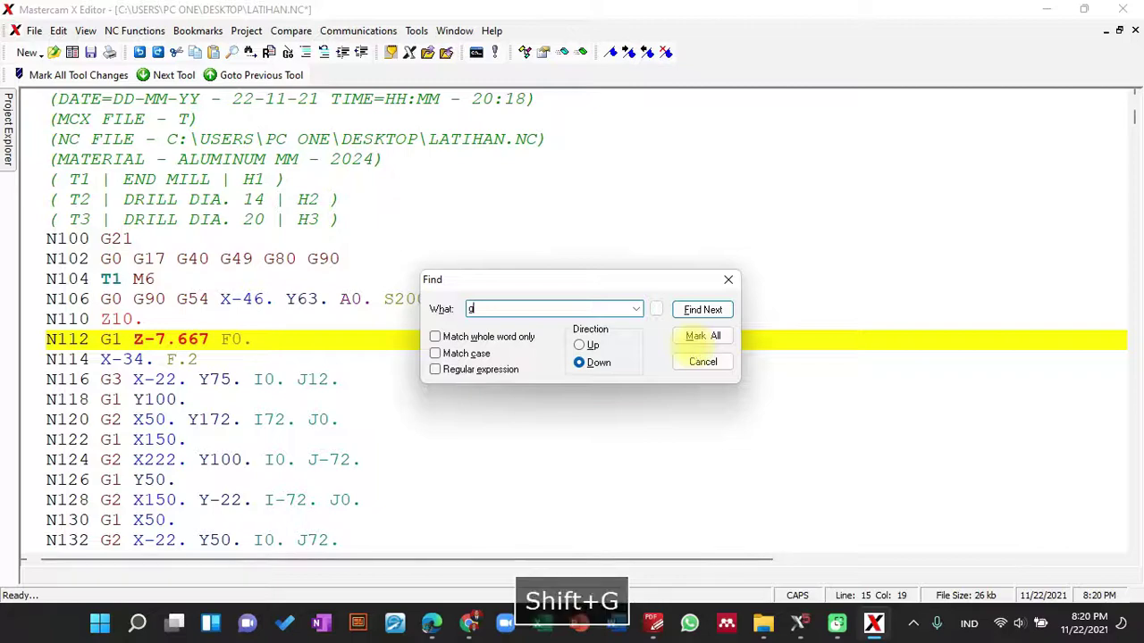
key(BackSpace)
text(G43)
key(Return)
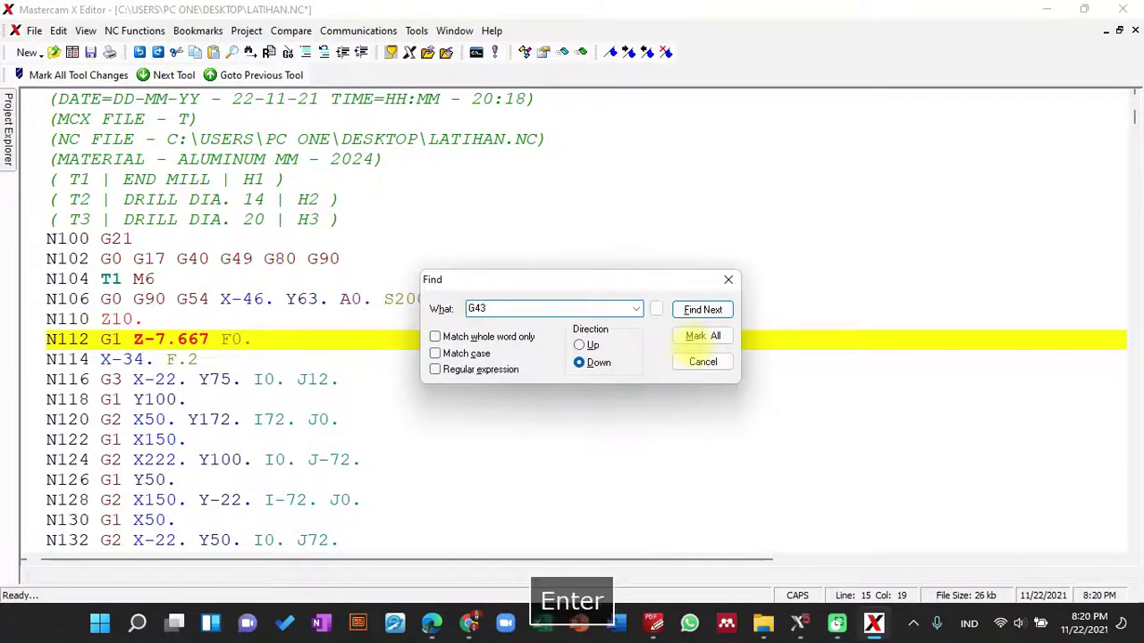
click(255, 320)
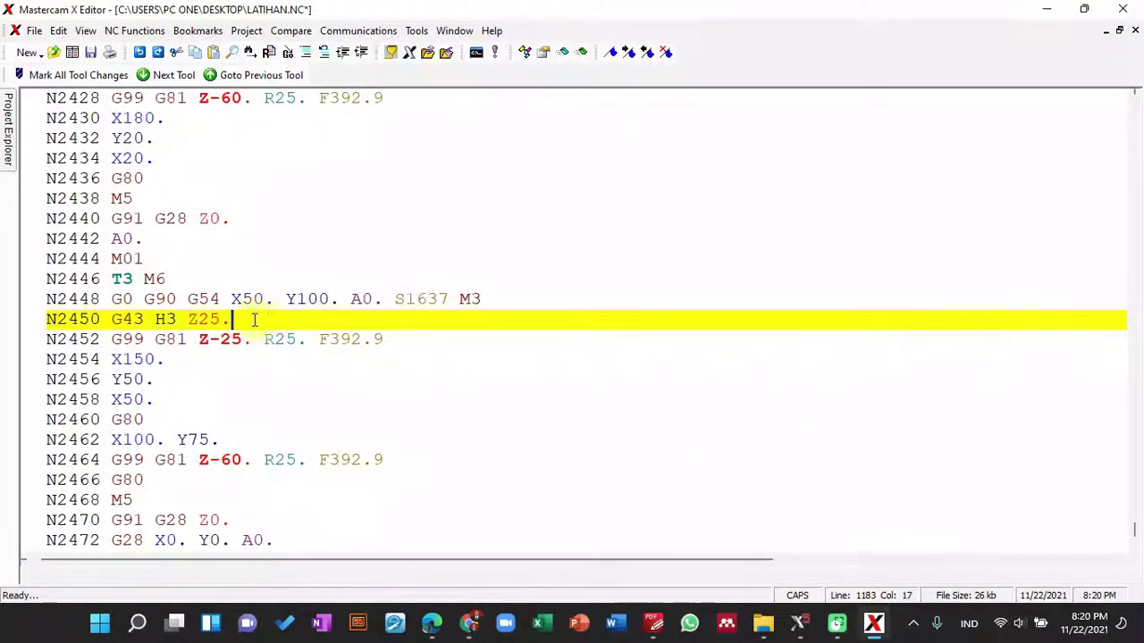
drag(250, 321, 47, 320)
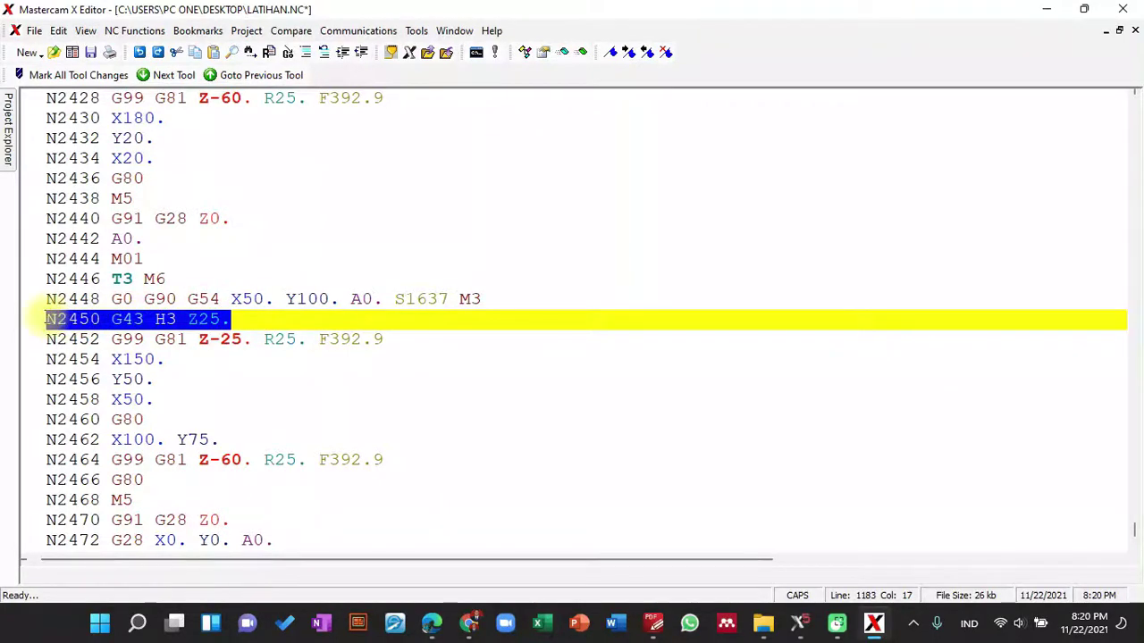
key(Delete)
key(Delete)
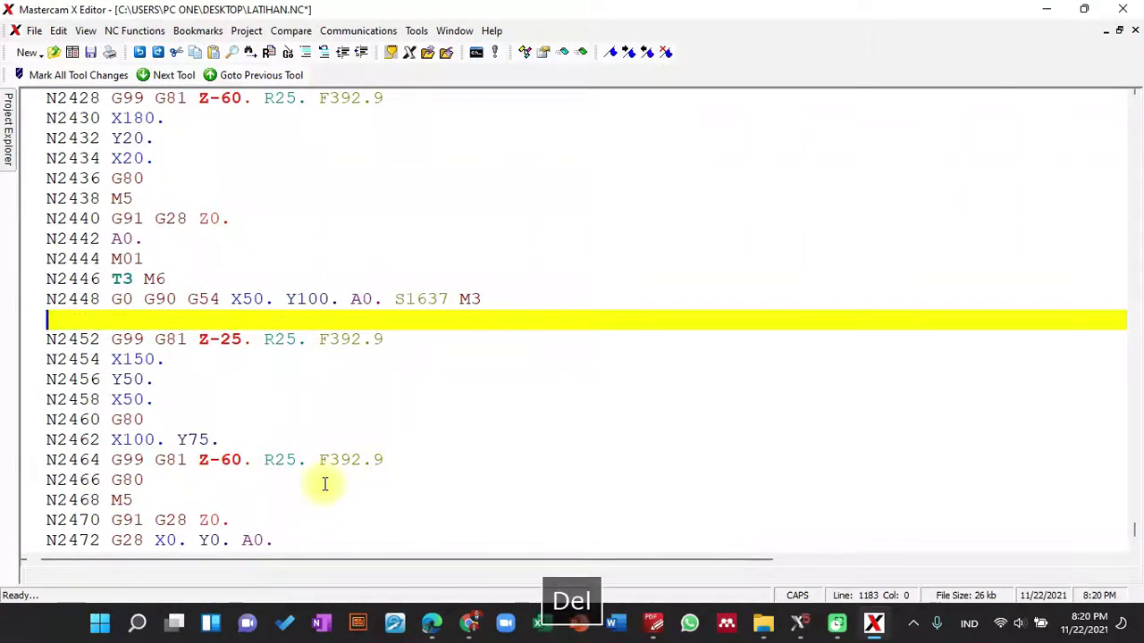
Search the program once more for any remaining G43 code
key(ctrl+f)
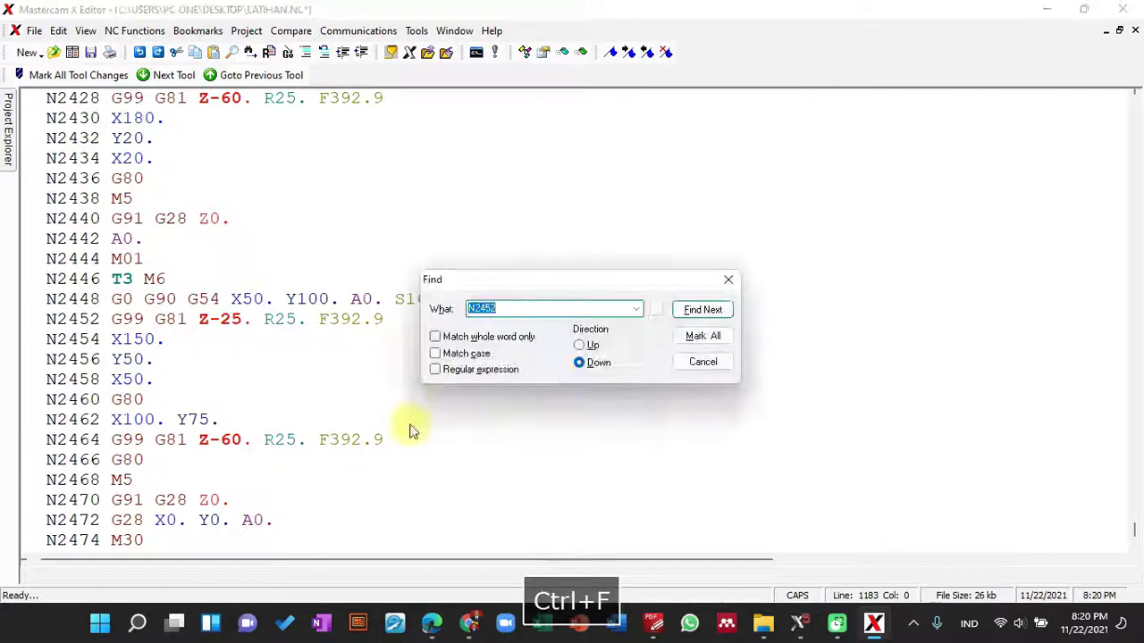
text(G)
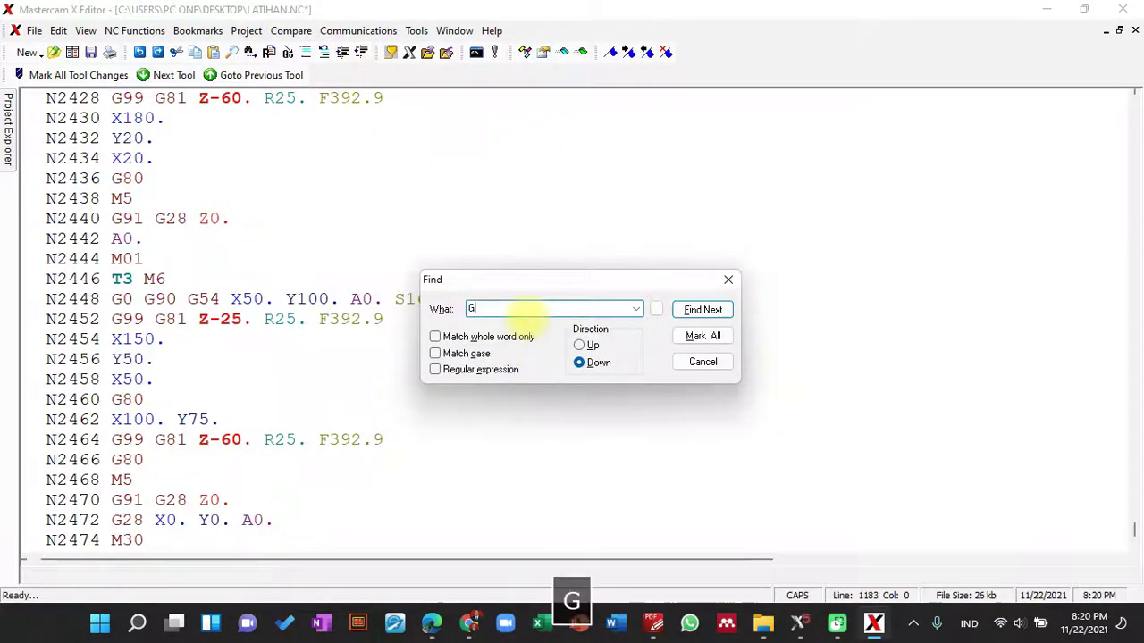
text(43)
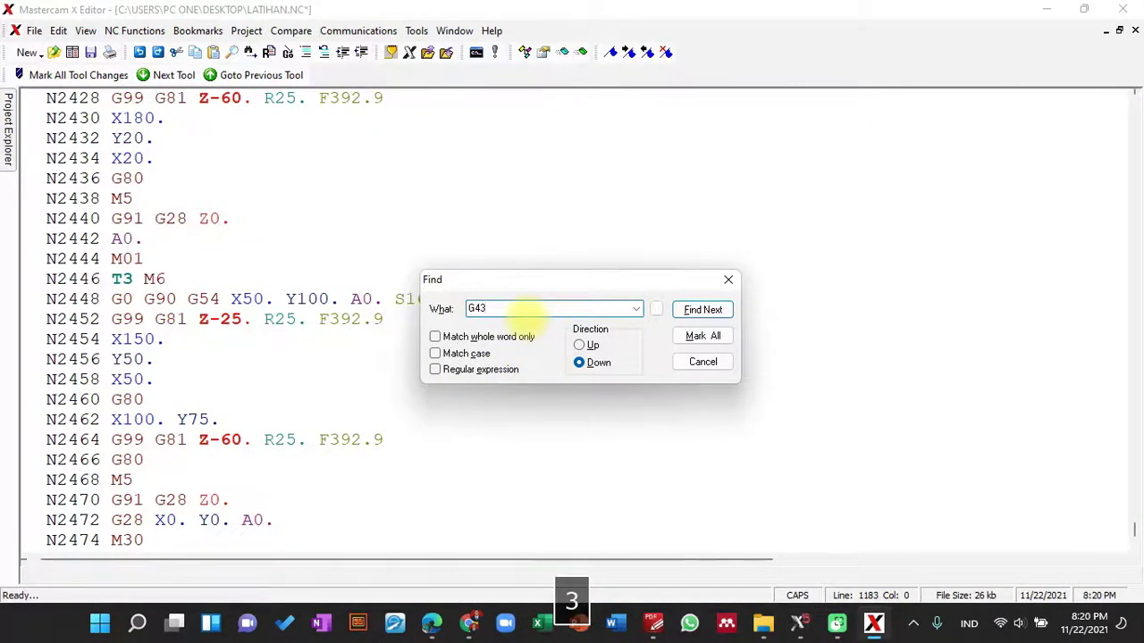
key(Return)
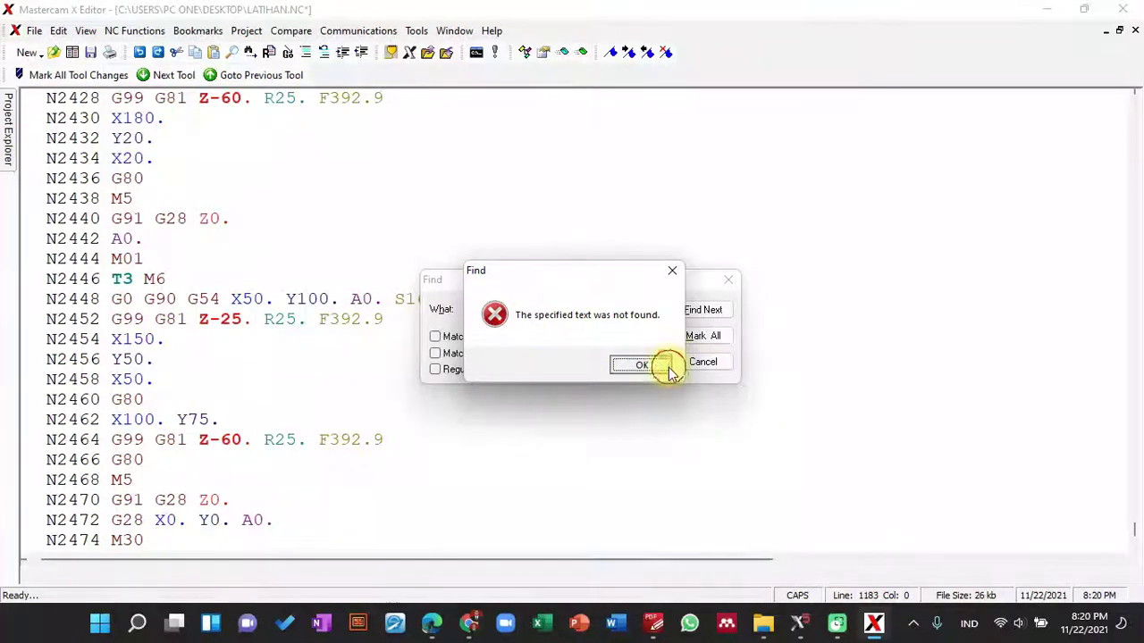
click(641, 366)
click(728, 282)
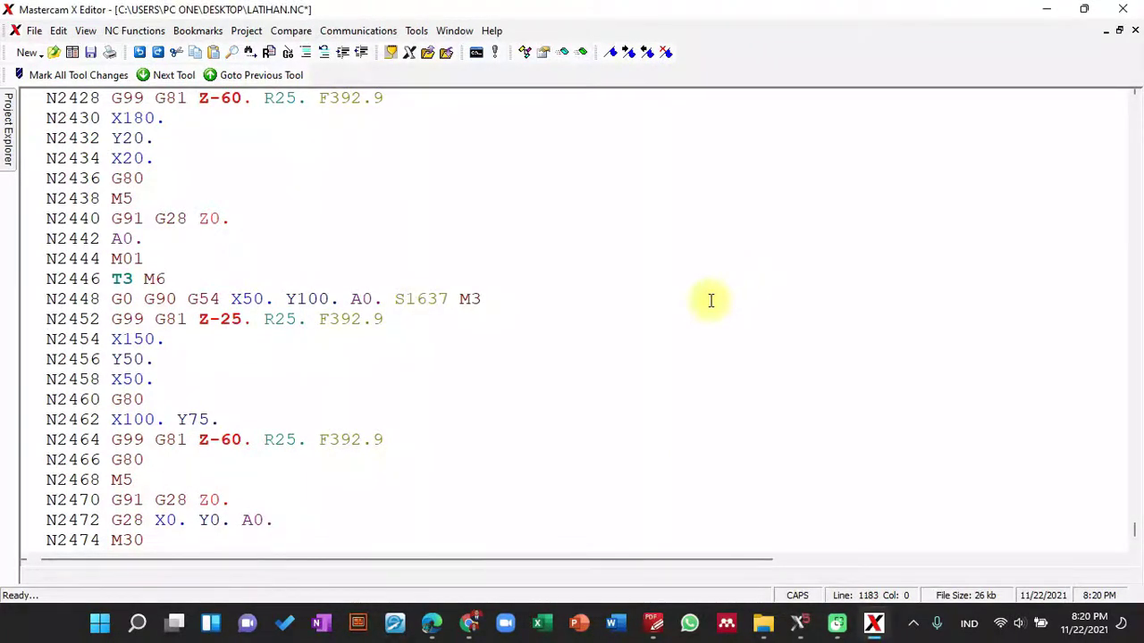
Search for the next F word and set the feed in block N2452 to F0.2
key(ctrl+f)
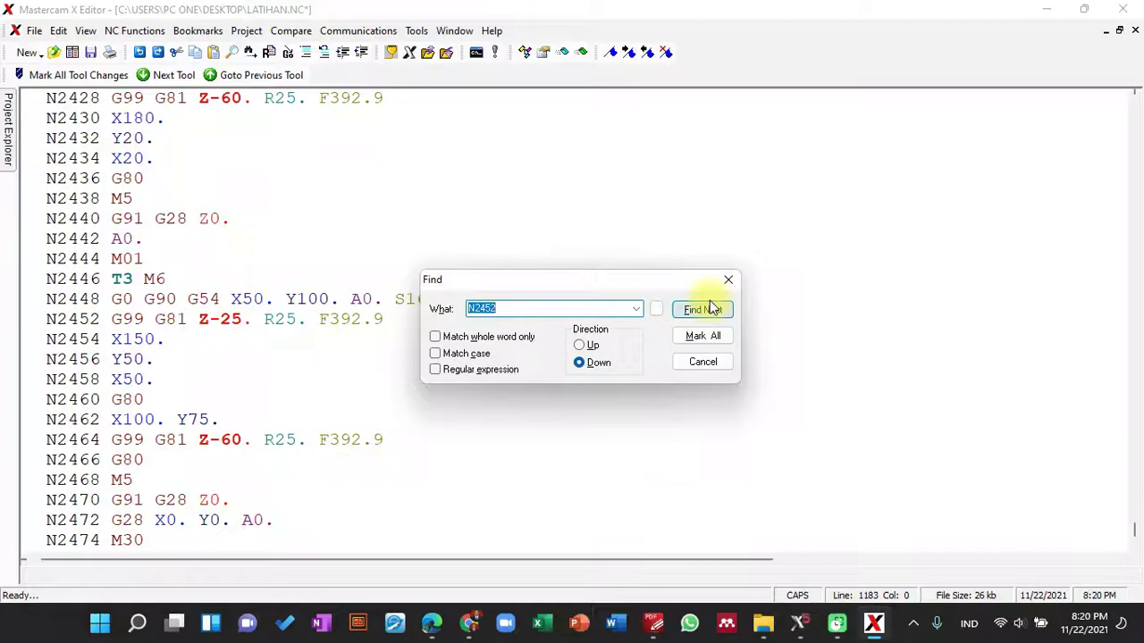
key(shift+f)
key(BackSpace)
text(F)
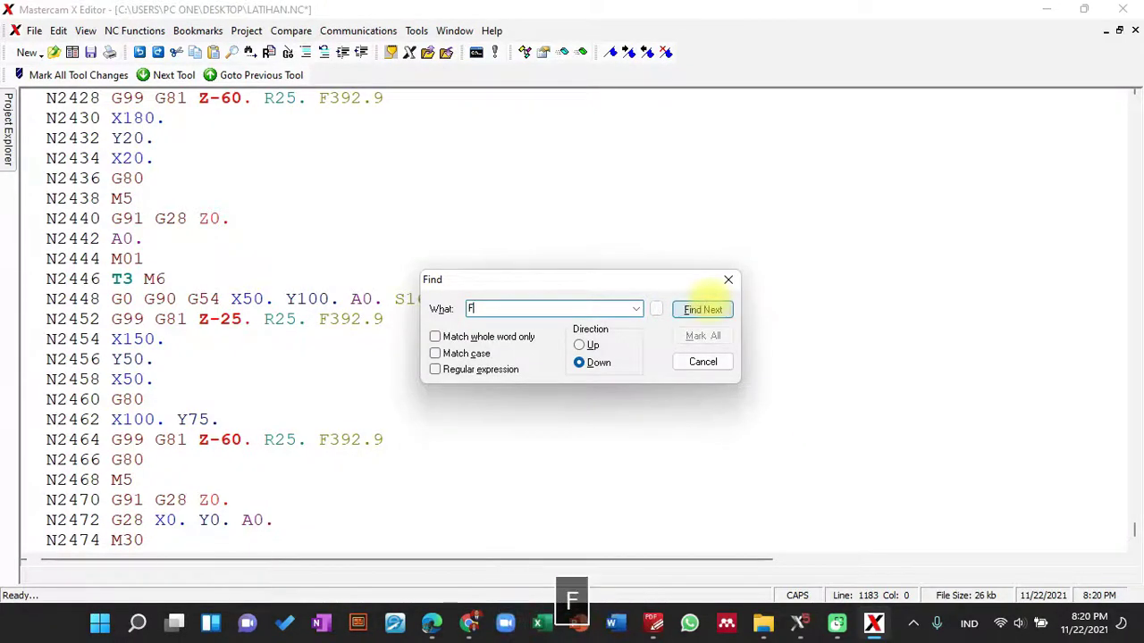
key(Return)
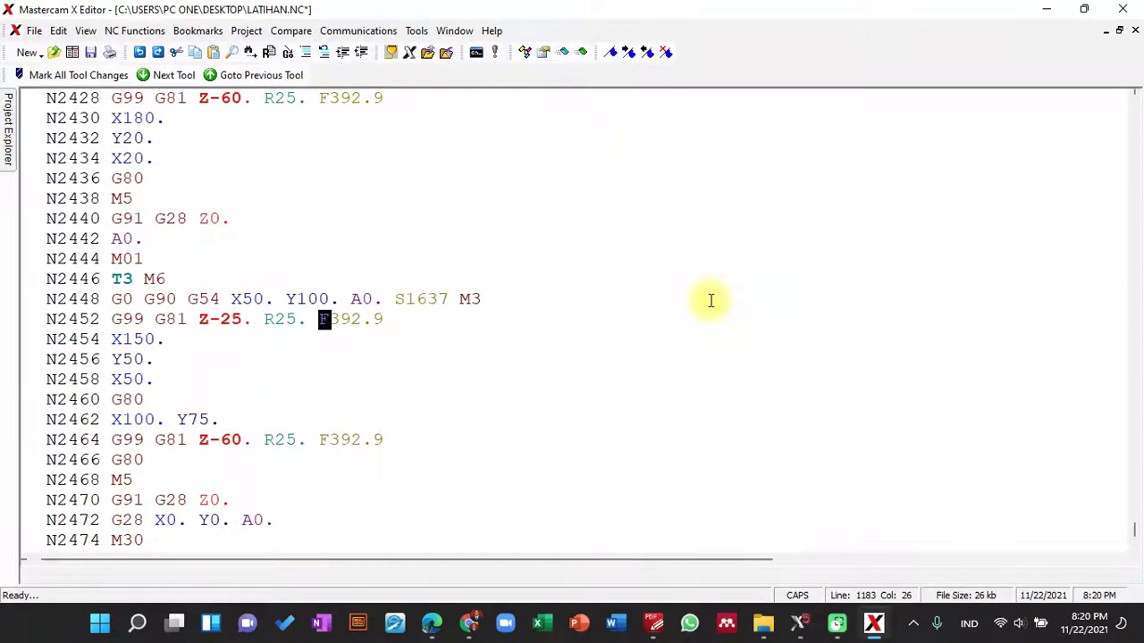
click(355, 319)
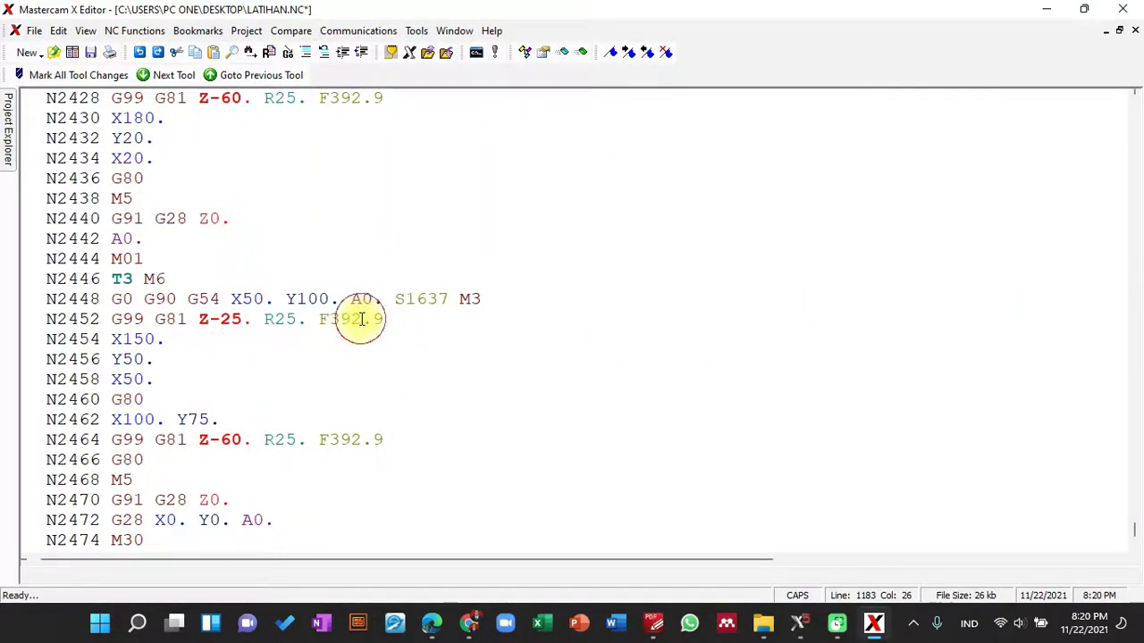
key(BackSpace)
key(BackSpace)
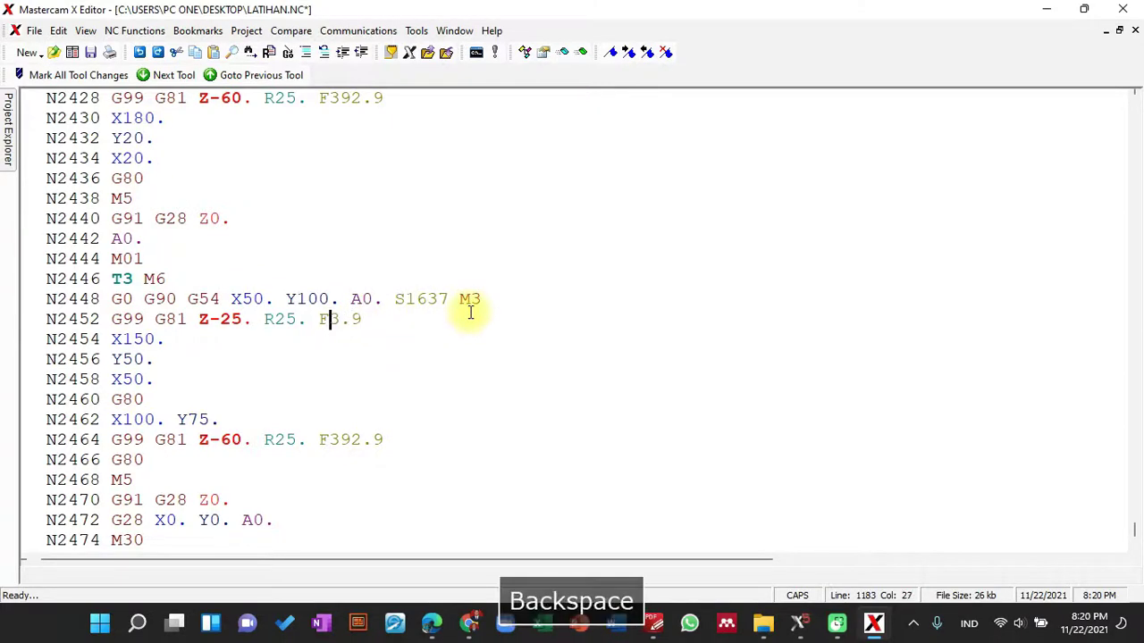
text(0)
key(Right)
key(Right)
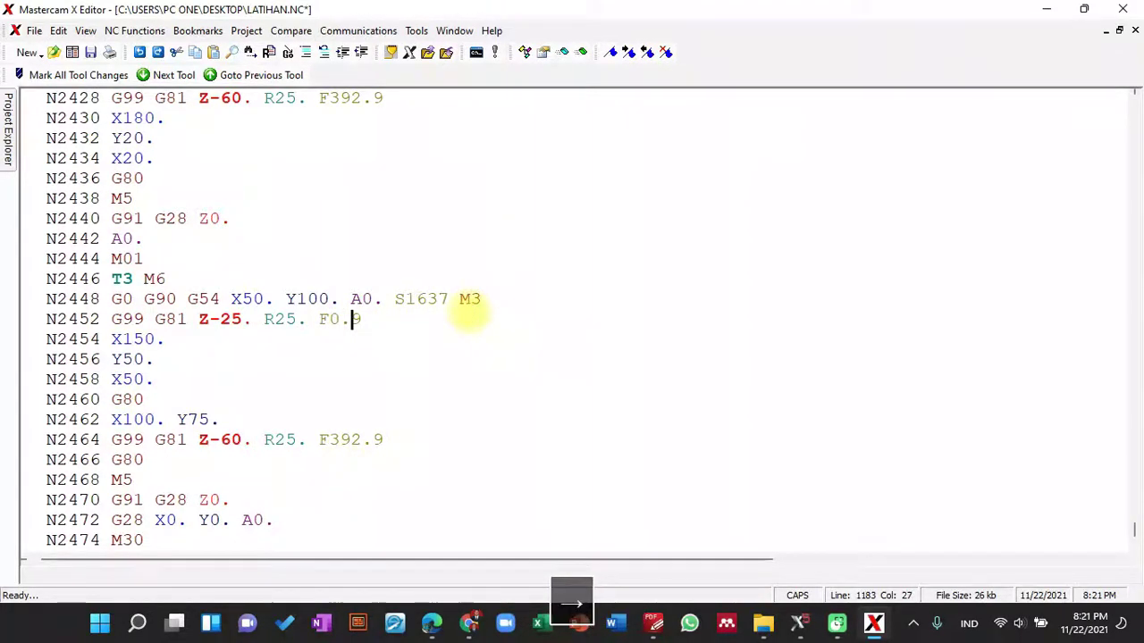
key(BackSpace)
text(2)
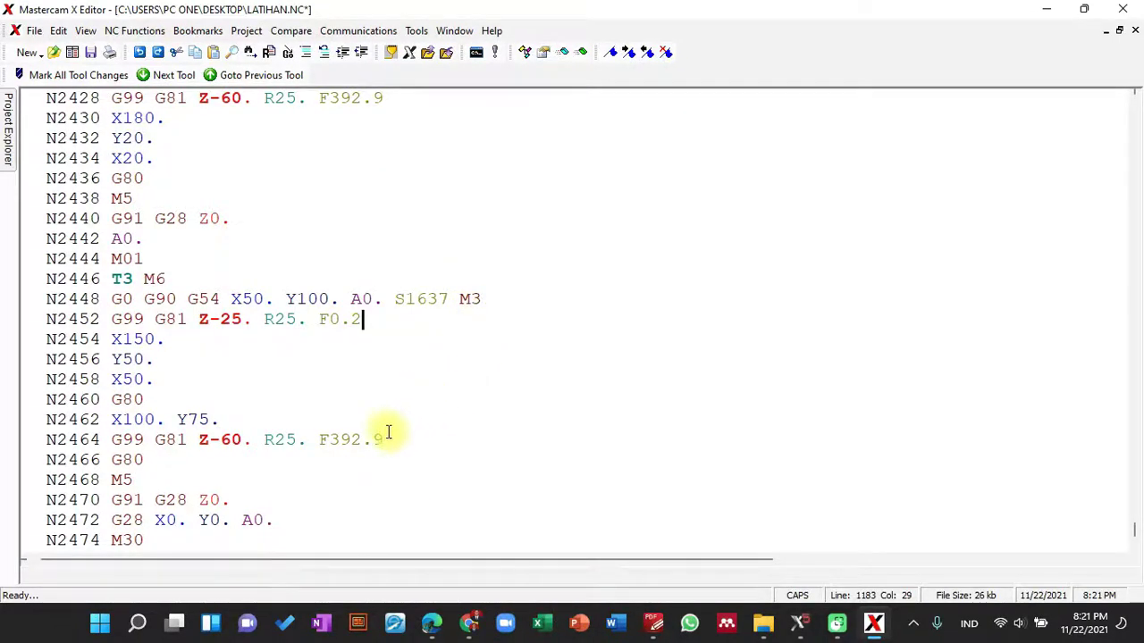
Set the feed in drilling block N2464 to F0.2
click(361, 439)
key(BackSpace)
key(BackSpace)
key(BackSpace)
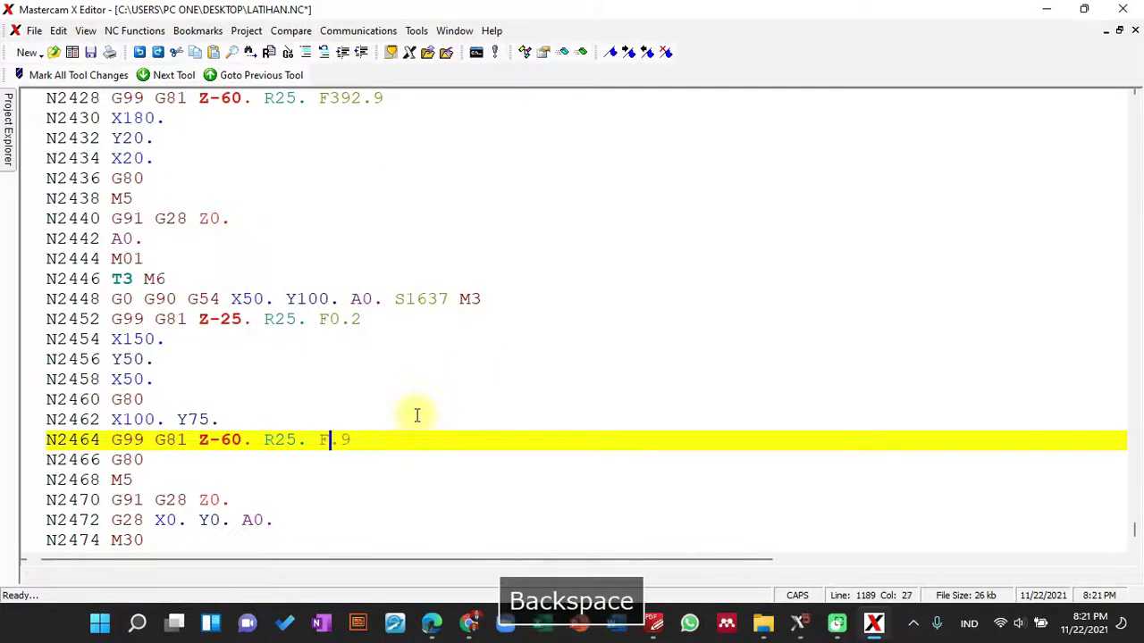
text(0.)
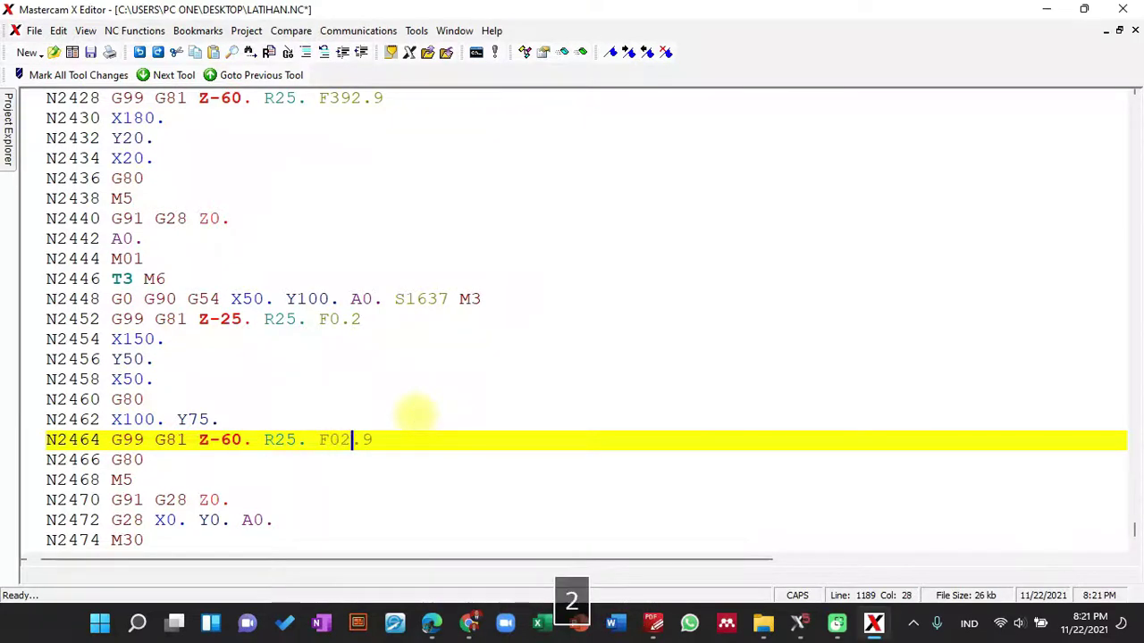
text(2)
key(BackSpace)
key(Right)
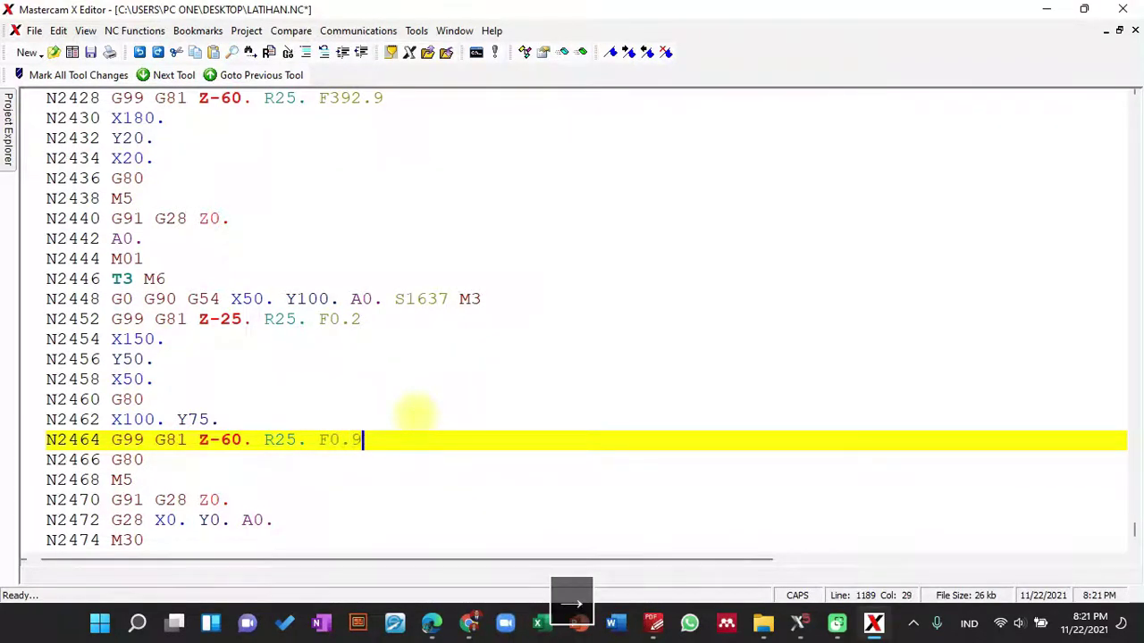
key(BackSpace)
text(2)
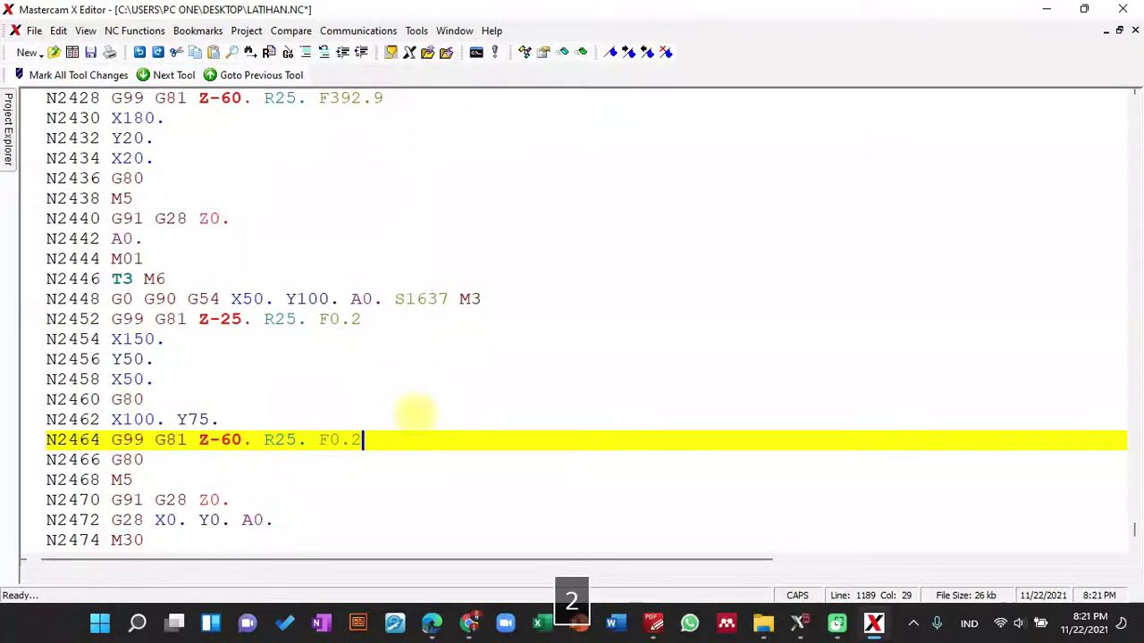
Check the program's end and search upward for F words from block N2464
scroll(438, 402, down, 2)
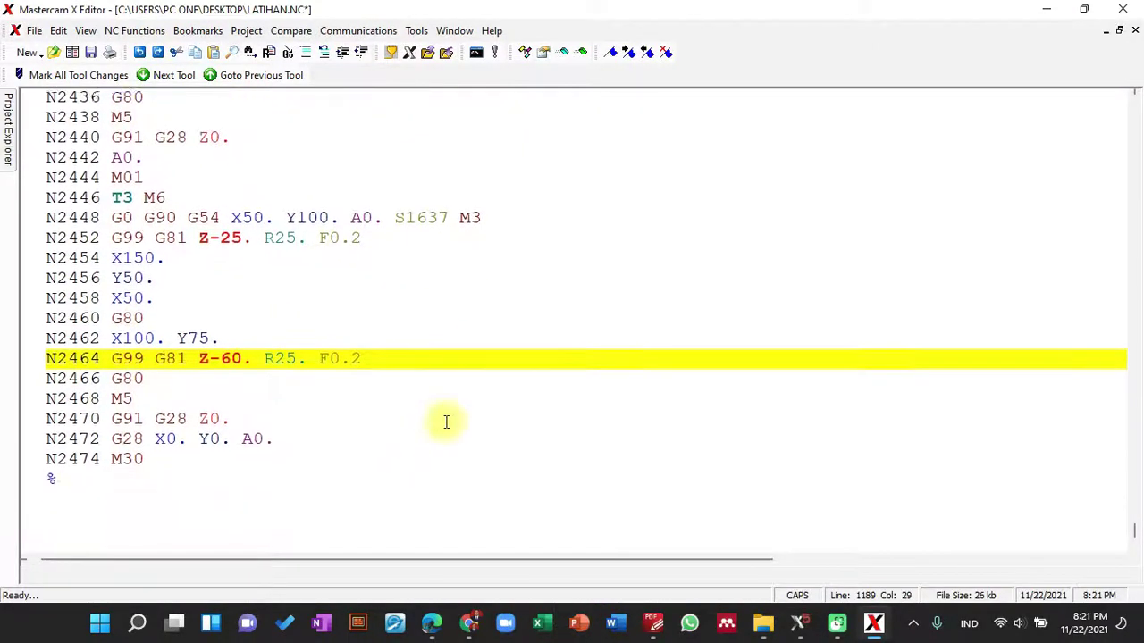
scroll(446, 422, down, 3)
scroll(446, 422, up, 7)
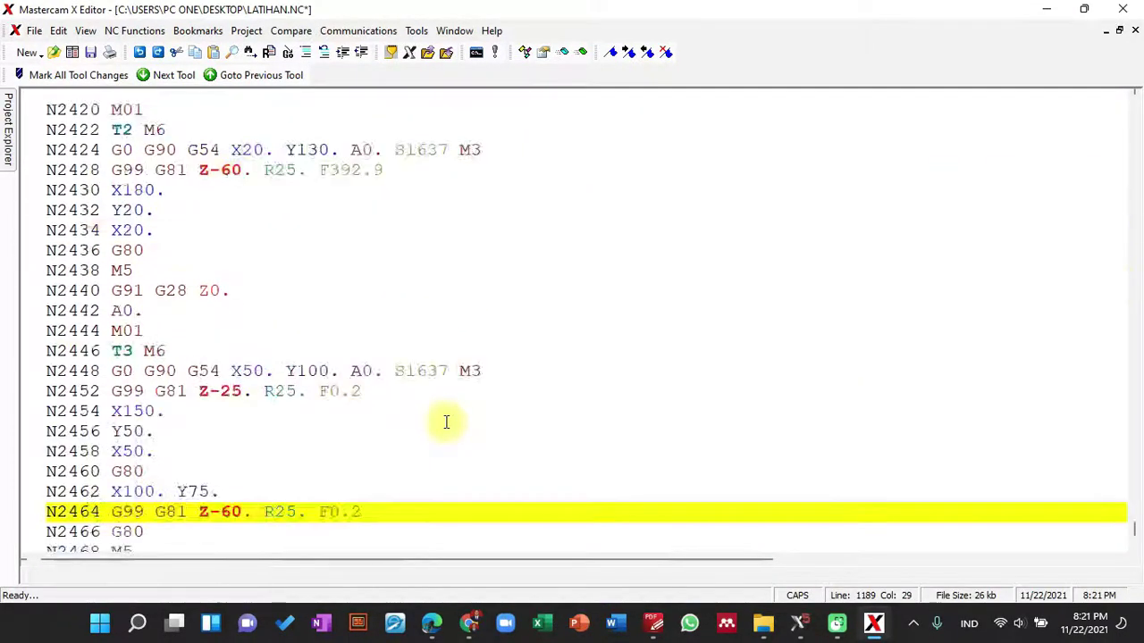
key(ctrl+f)
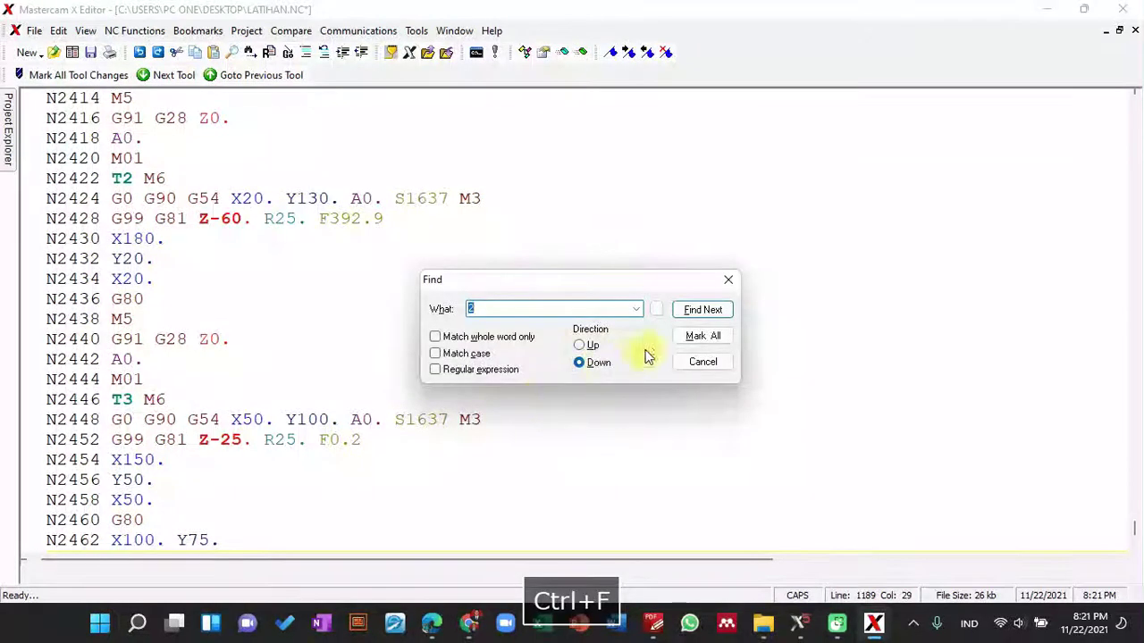
text(f)
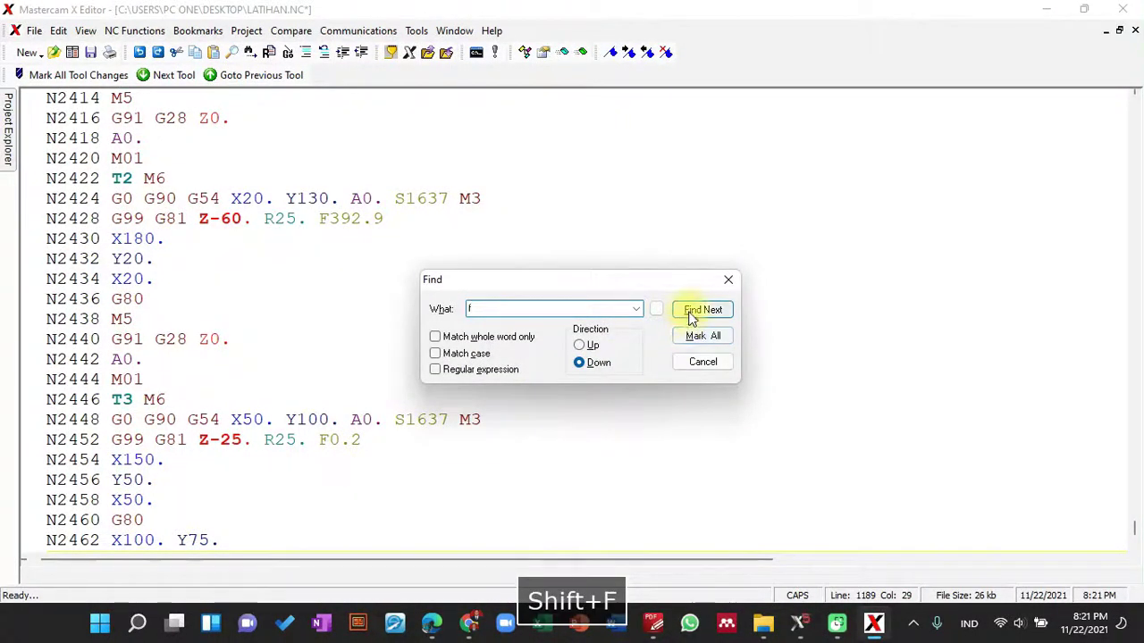
click(590, 345)
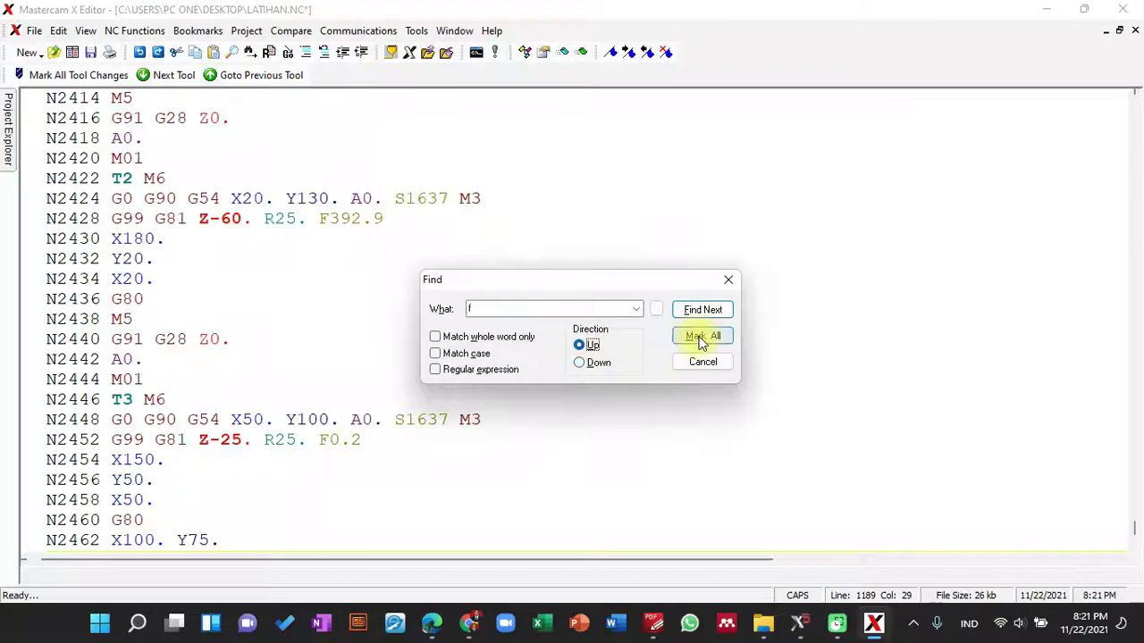
click(702, 310)
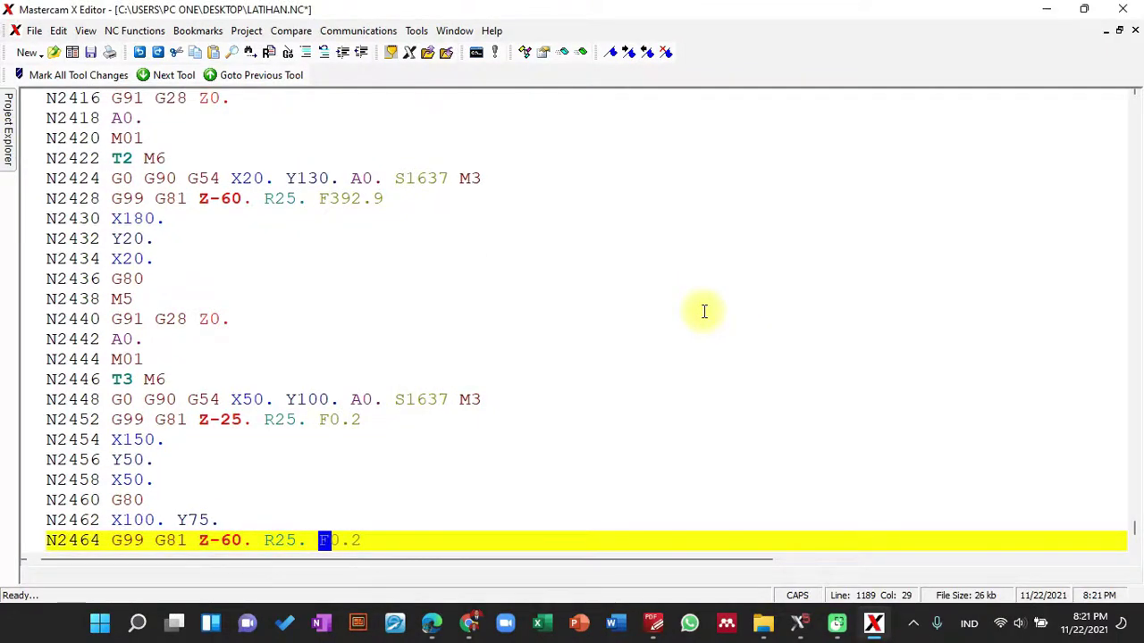
key(ctrl+f)
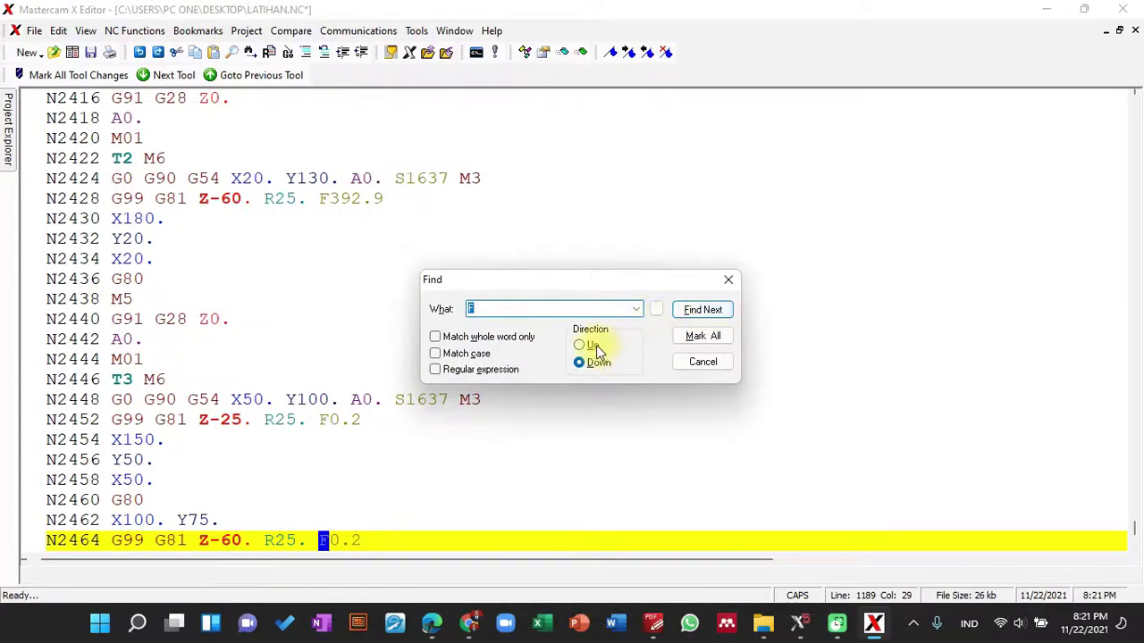
click(592, 345)
click(690, 312)
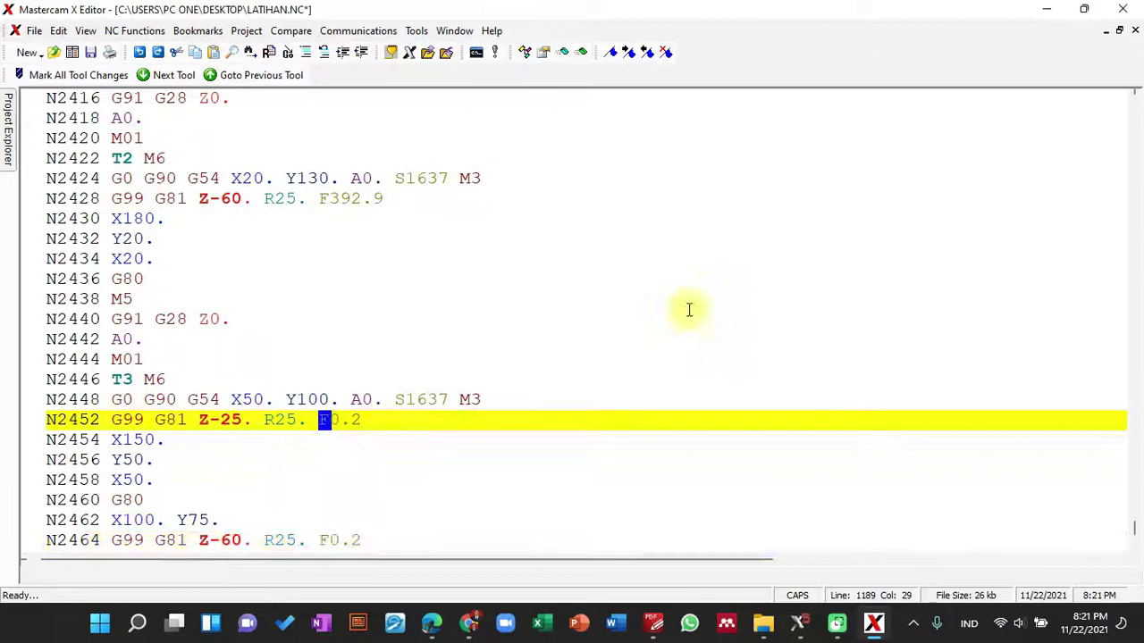
Search downward for F words from block N2452, continuing from the program's start through block N114
key(ctrl+f)
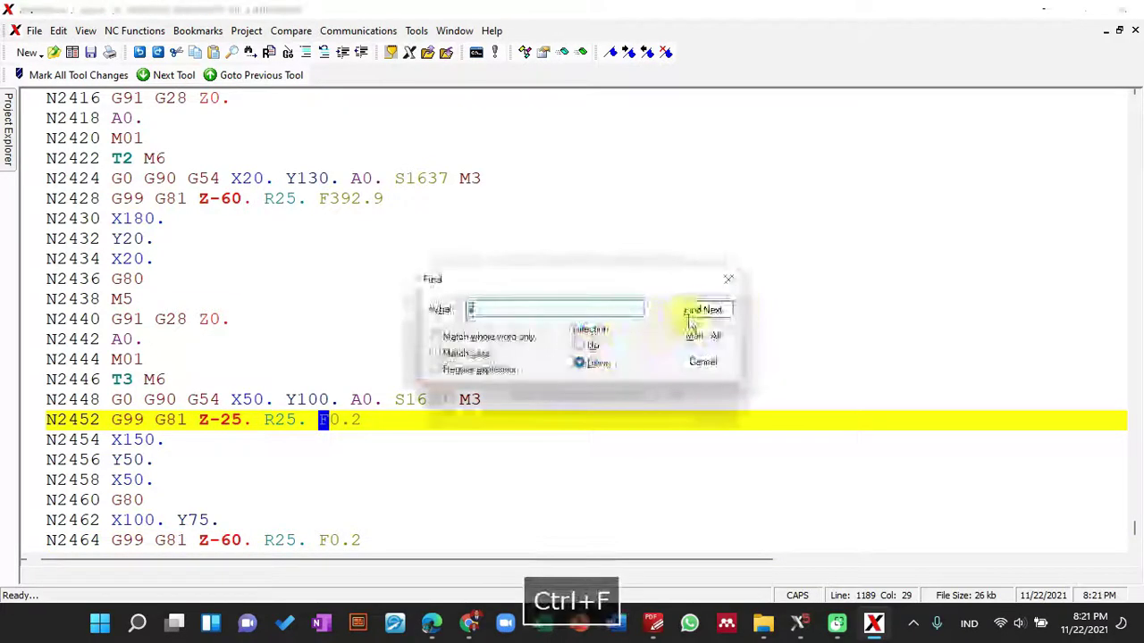
click(693, 313)
key(ctrl+f)
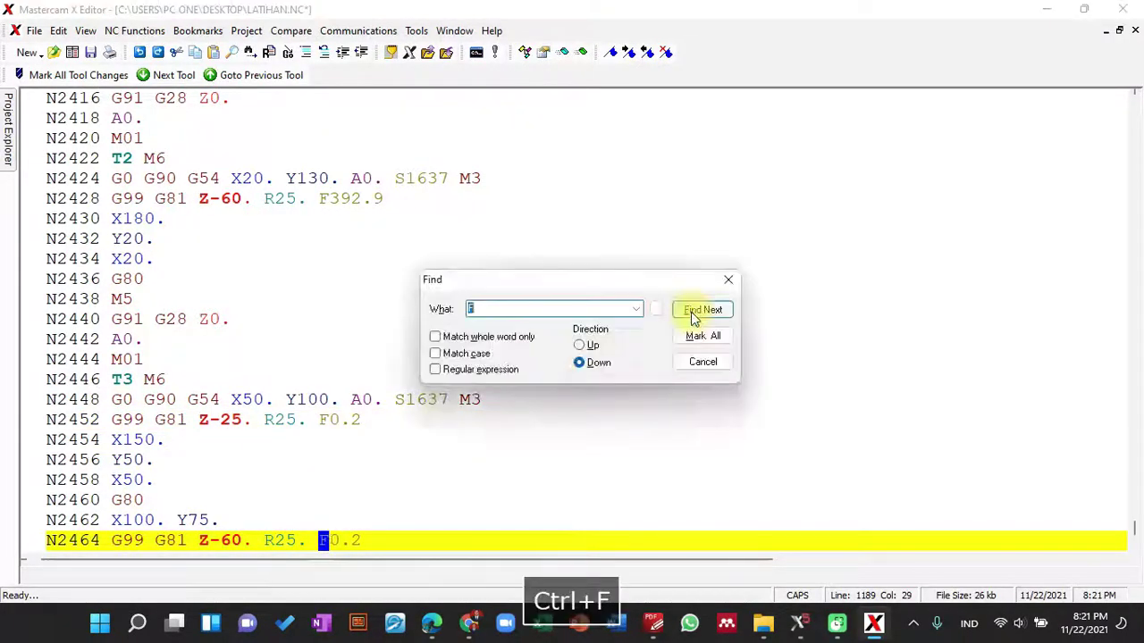
click(692, 312)
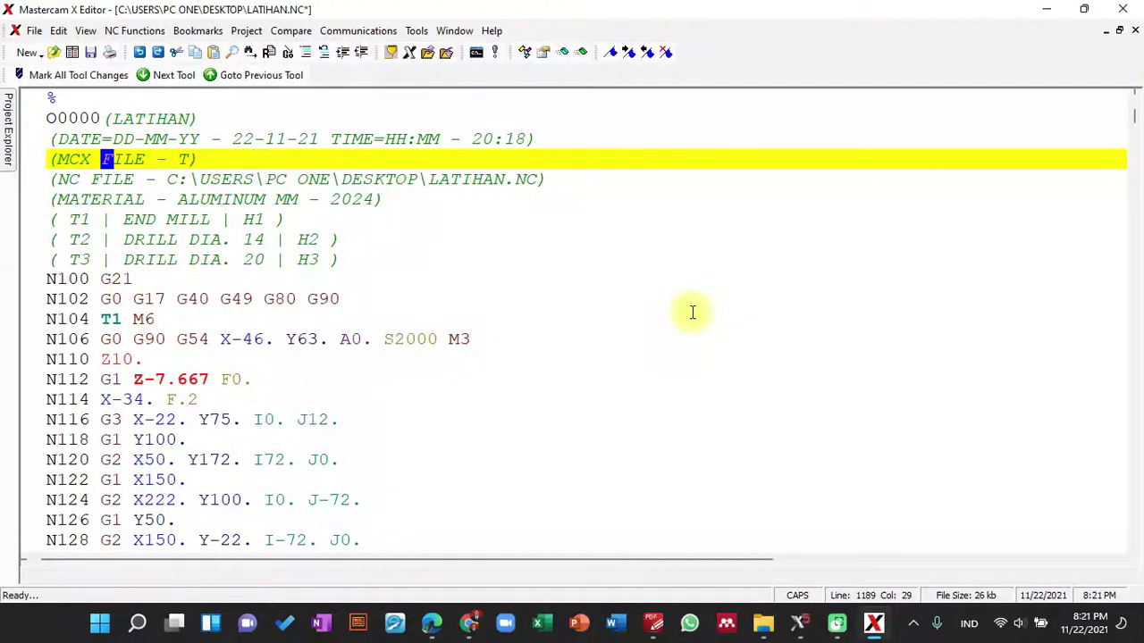
key(ctrl+f)
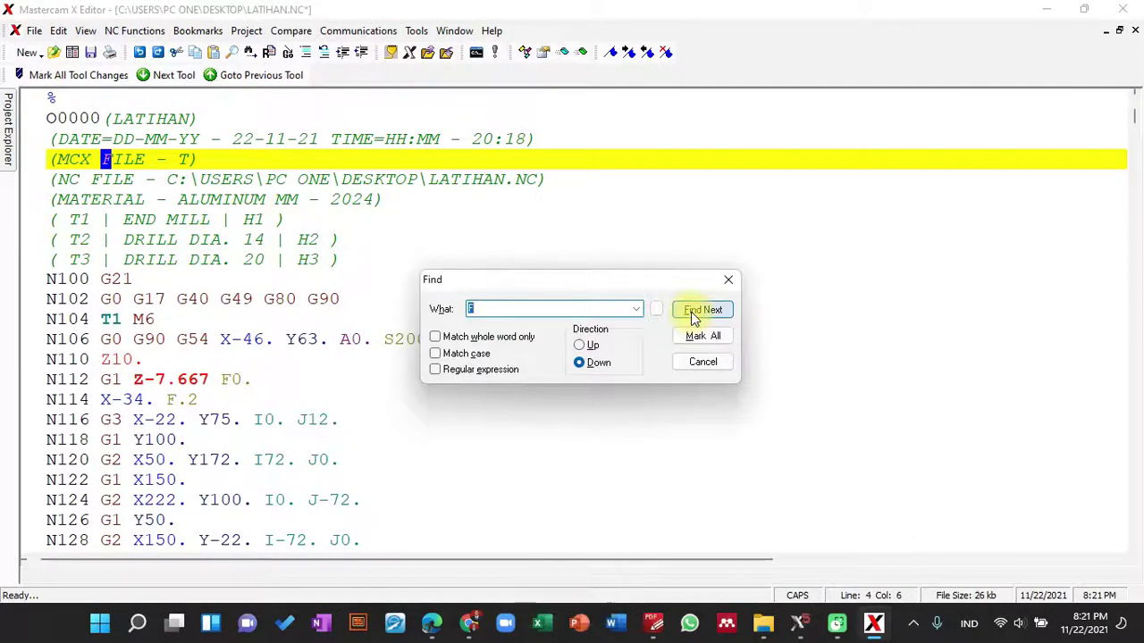
click(694, 311)
key(ctrl+f)
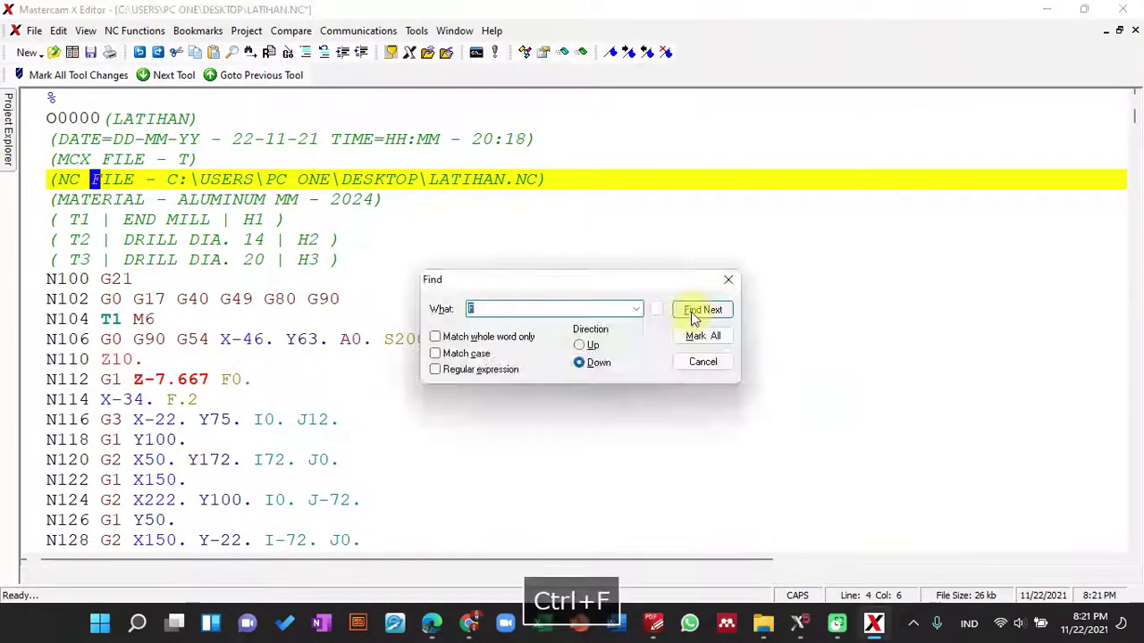
click(690, 312)
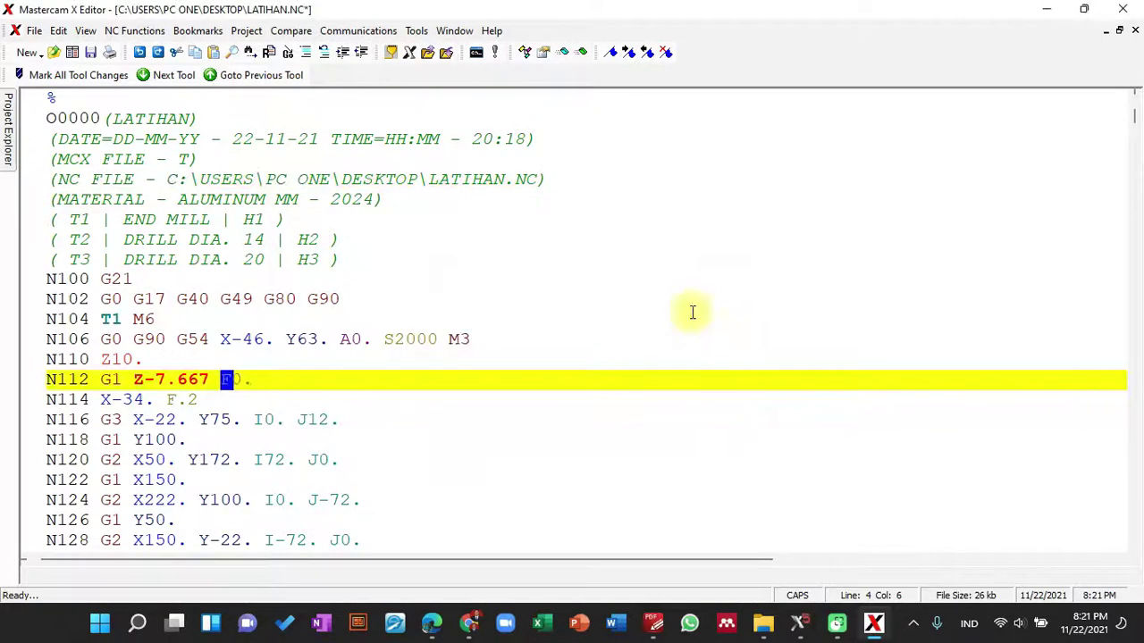
key(ctrl+f)
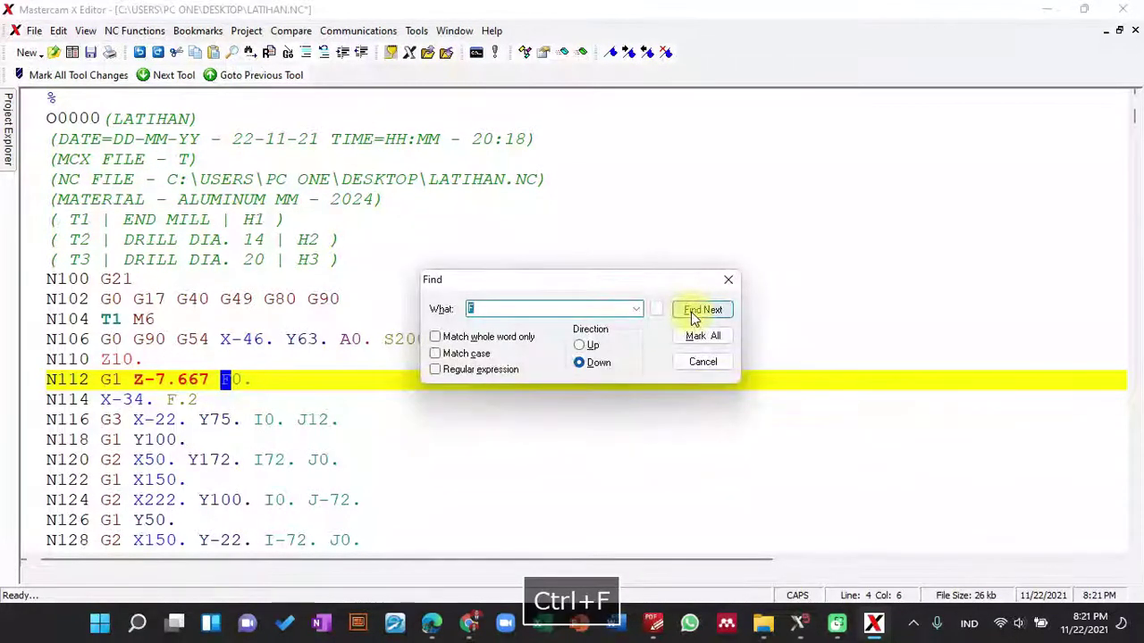
click(691, 312)
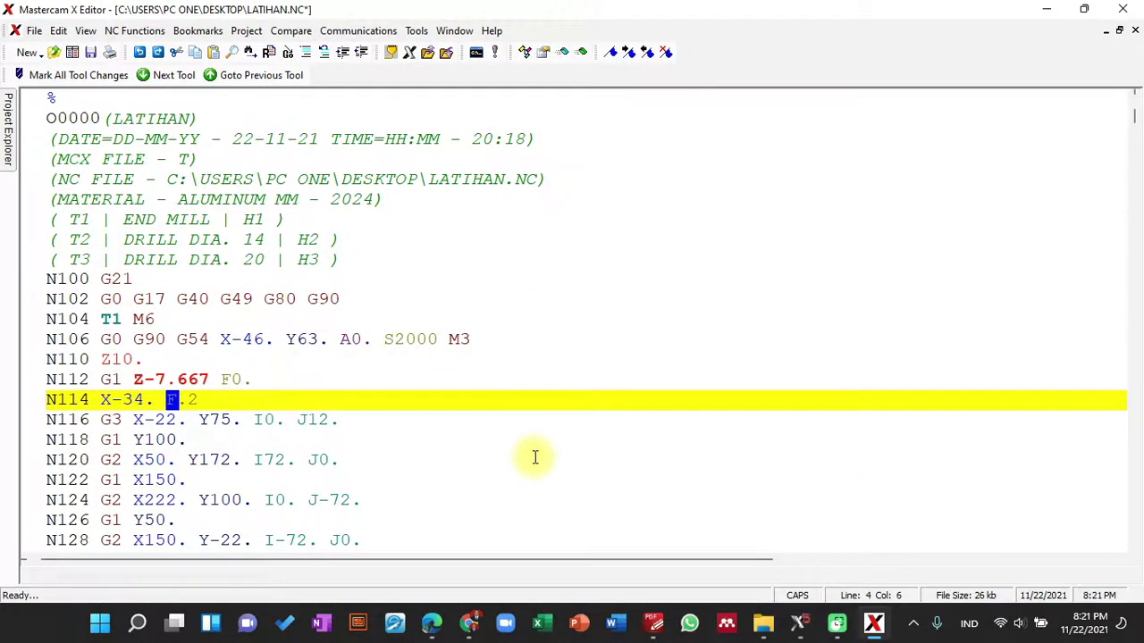
Save the edited LATIHAN.NC program and look over its header and first milling blocks
scroll(534, 457, down, 4)
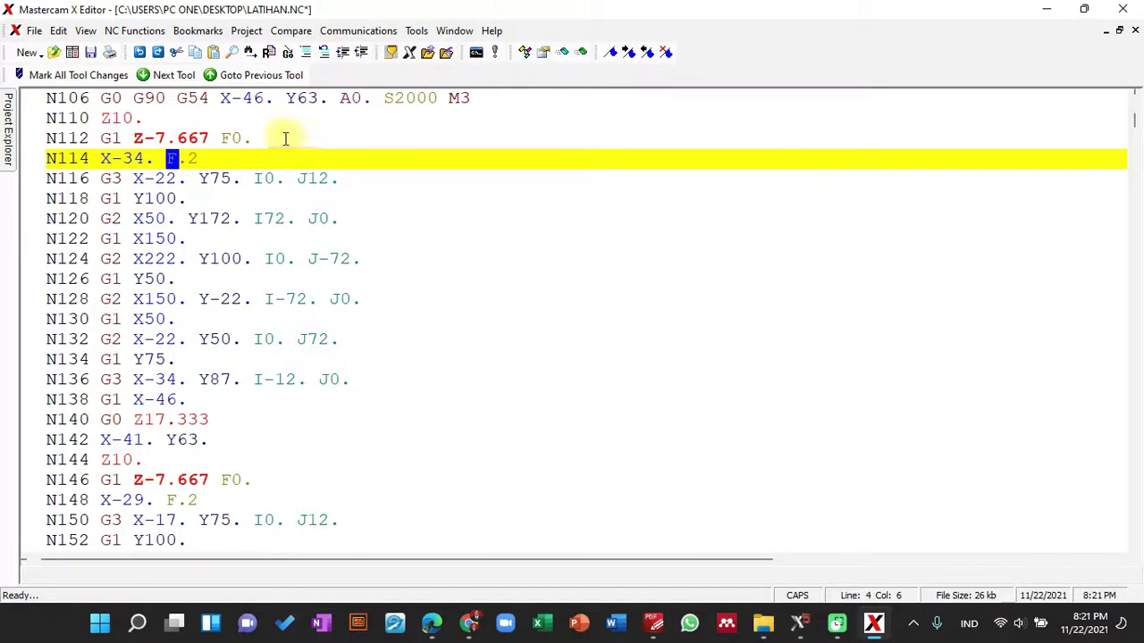
key(ctrl+s)
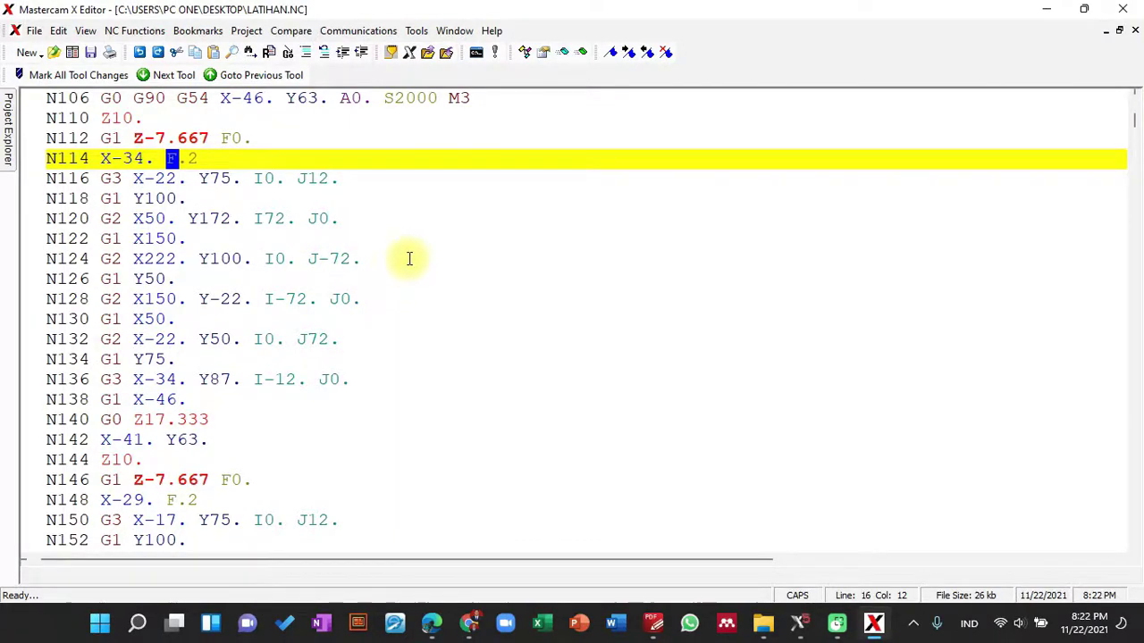
scroll(406, 259, up, 4)
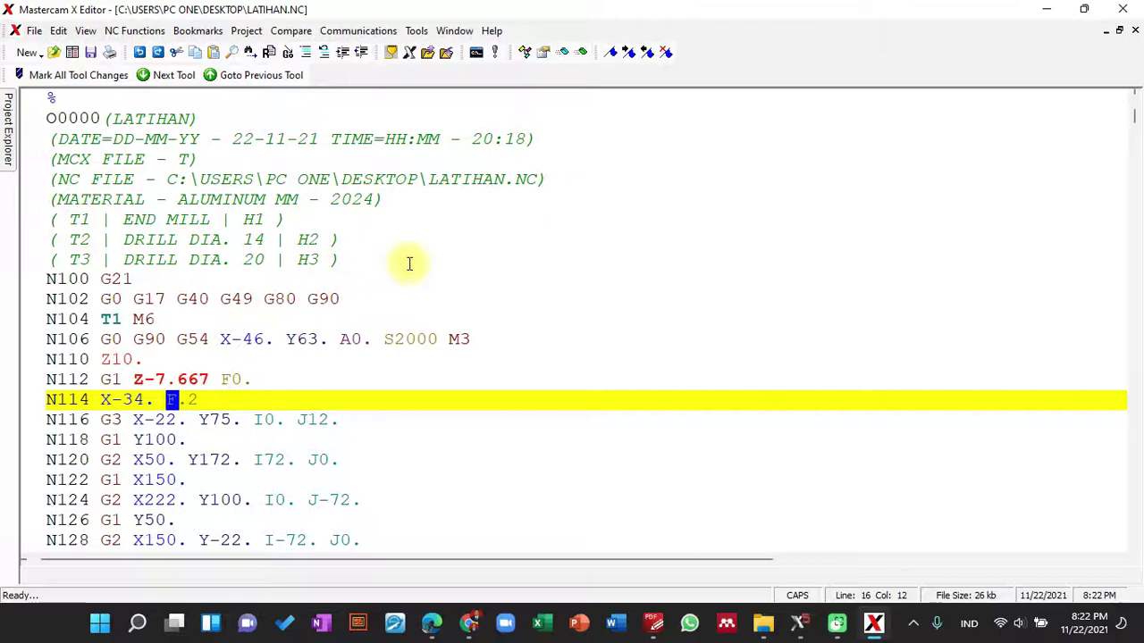
scroll(382, 256, down, 9)
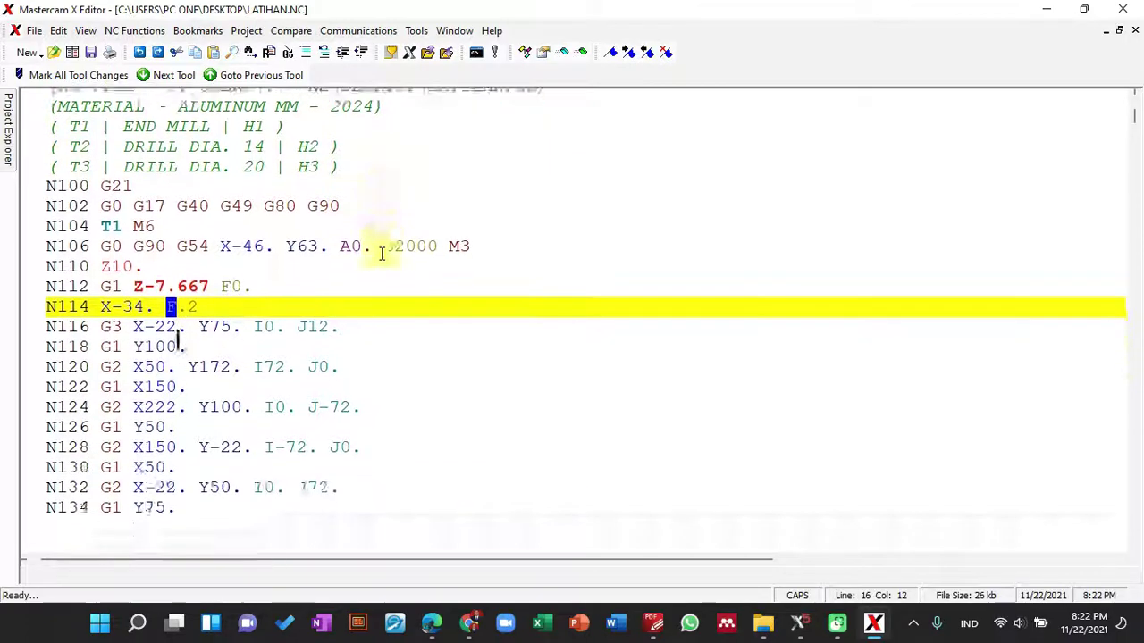
scroll(382, 257, down, 5)
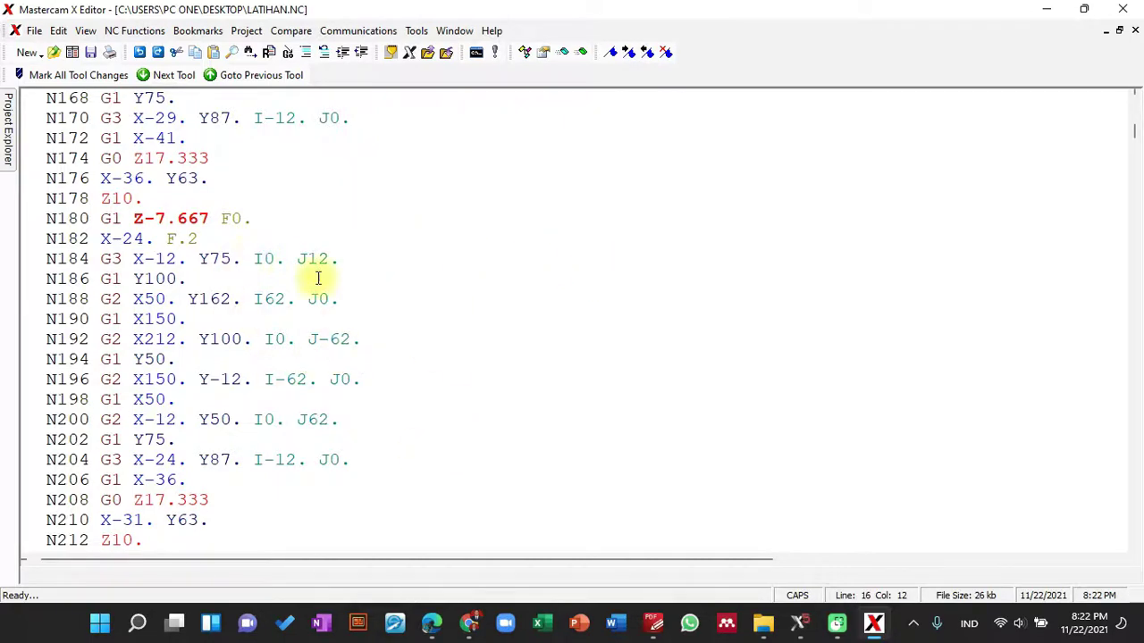
scroll(313, 272, up, 15)
scroll(275, 252, up, 1)
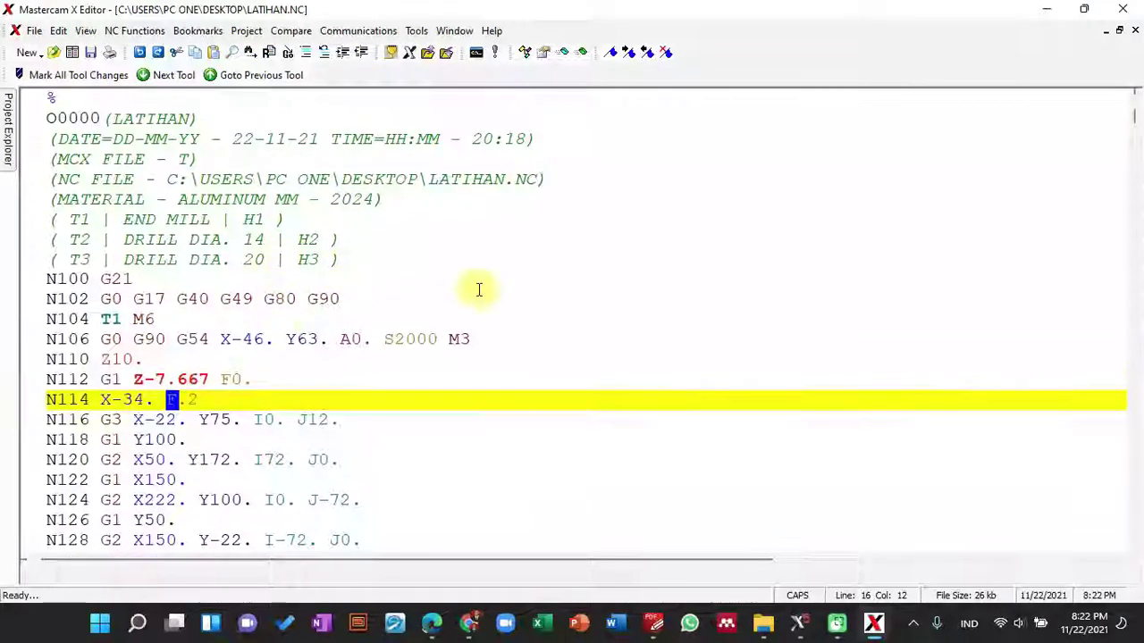